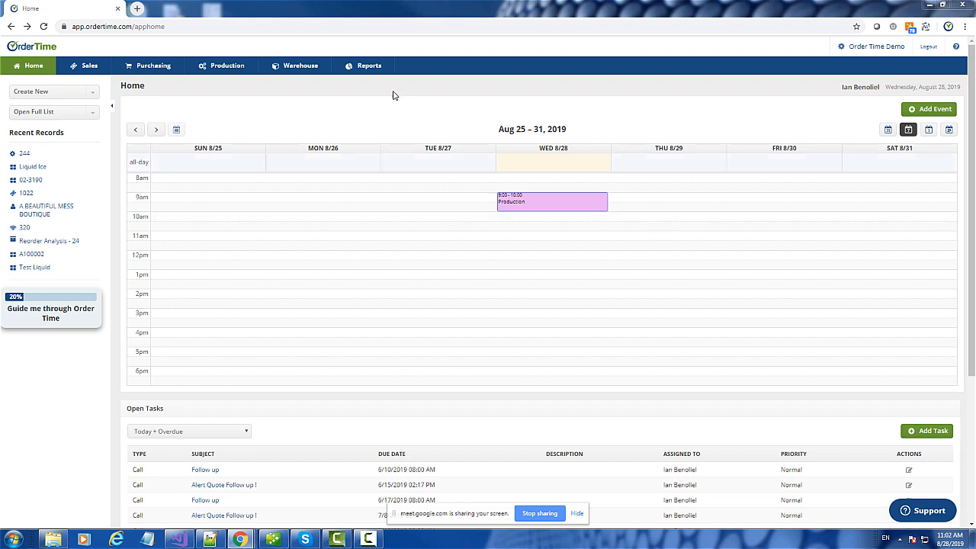
# - Open Work Order 244 from the Wednesday August 28 Production event on the home calendar
pyautogui.moveTo(545, 198)
pyautogui.moveTo(587, 208)
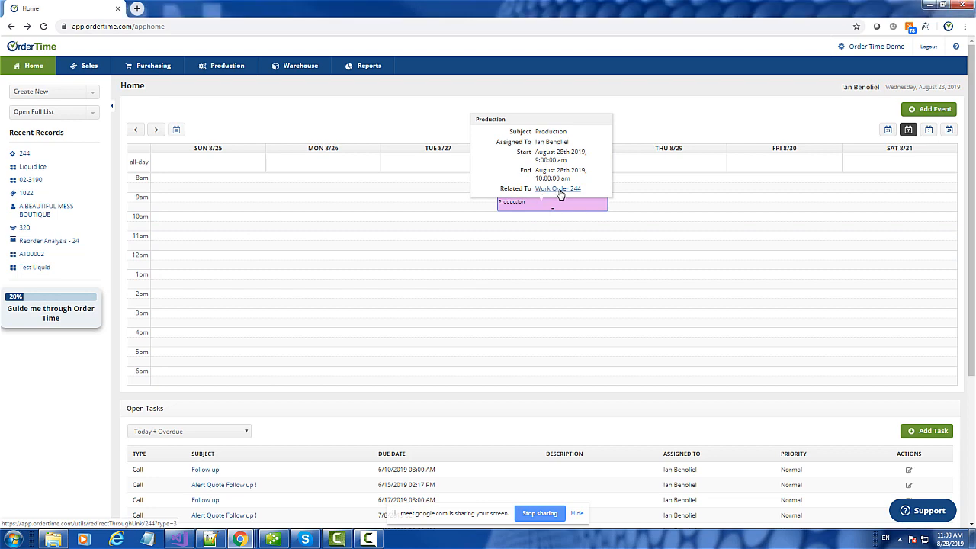
pyautogui.click(559, 189)
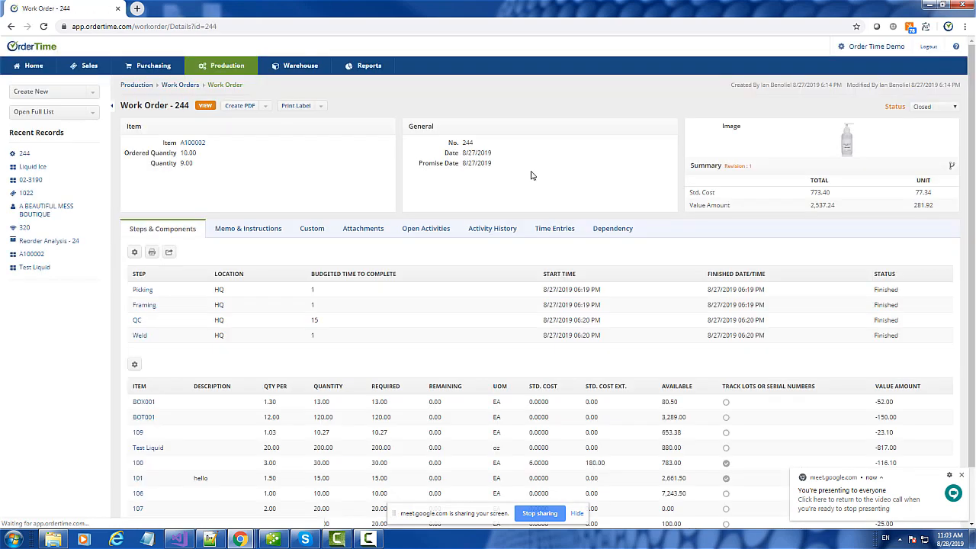
# - Show Work Order 244's activity history, with its single Production event closed 8/28/2019
pyautogui.click(545, 231)
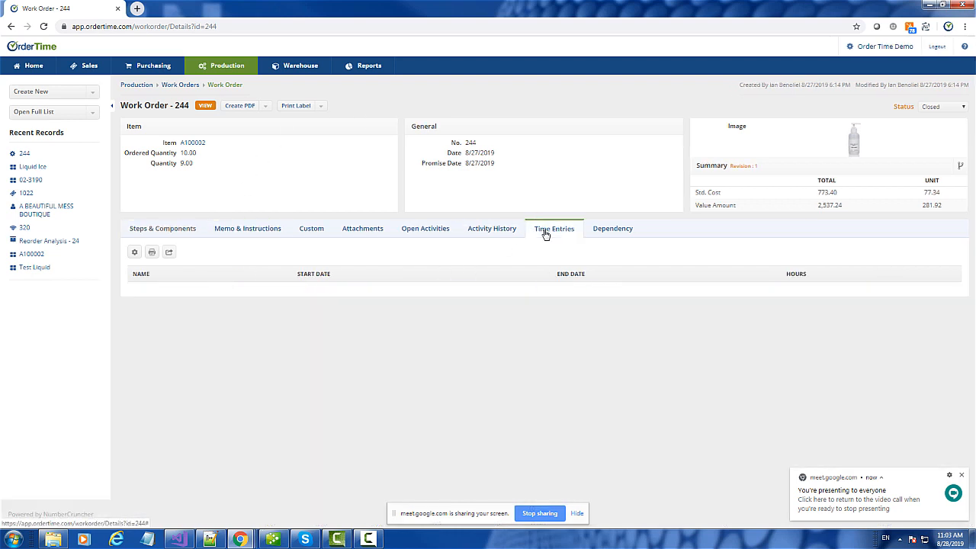
pyautogui.click(491, 235)
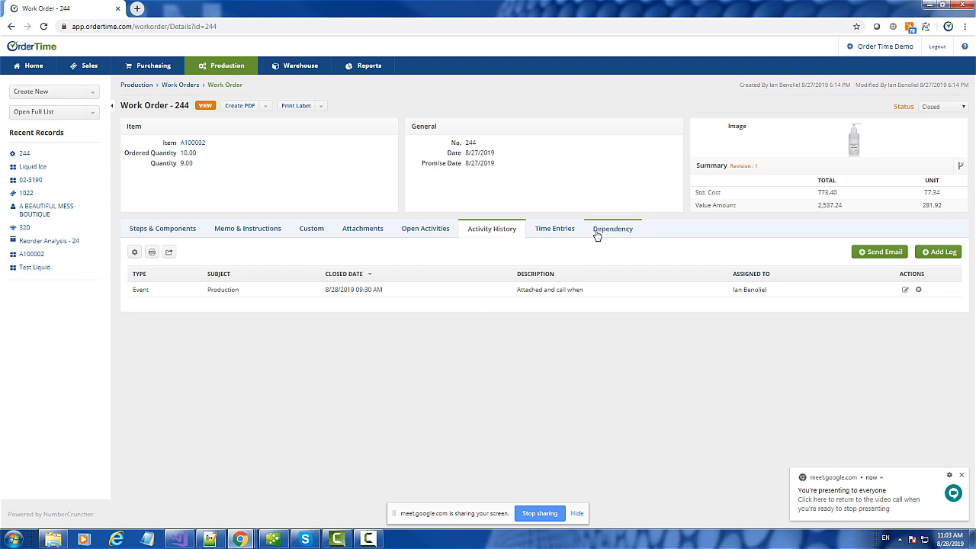
pyautogui.click(494, 234)
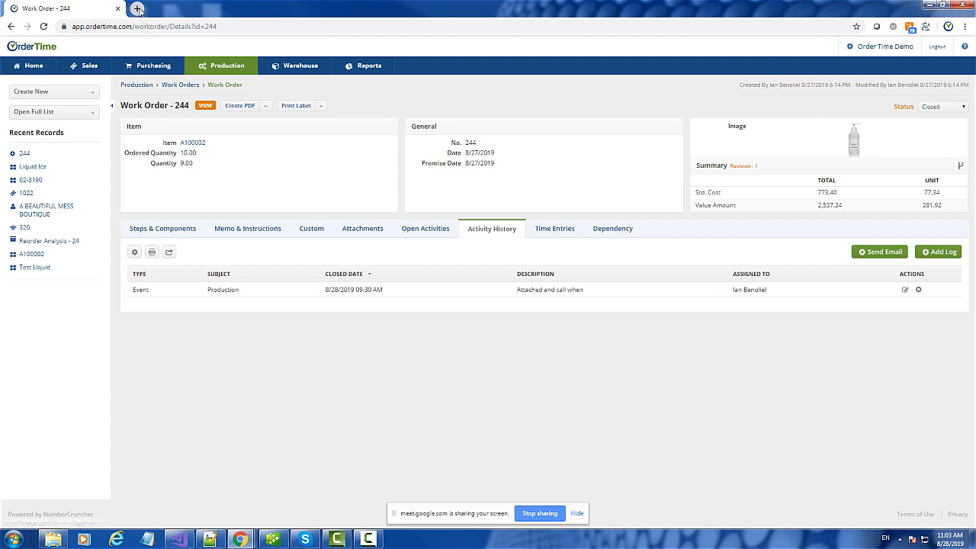
# - Find and read the Production Cycle knowledgebase article by searching 'pro', then return to Work Order 244
pyautogui.click(963, 47)
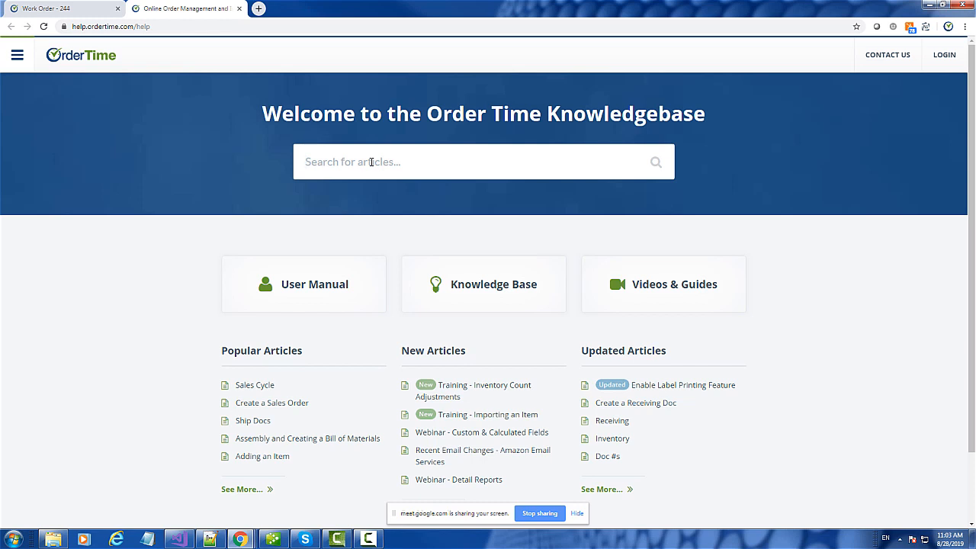
pyautogui.write('pro')
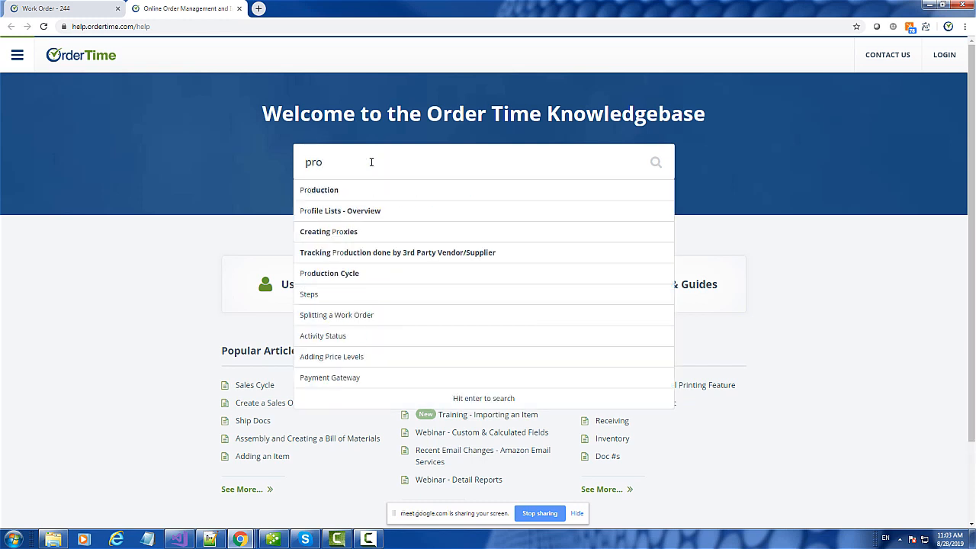
pyautogui.click(345, 273)
pyautogui.scroll(-2, 598, 233)
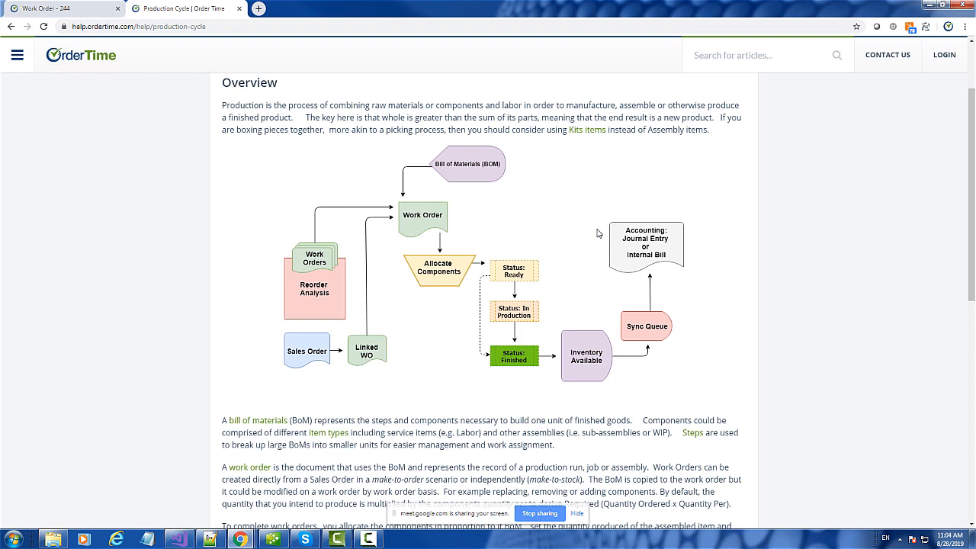
pyautogui.click(44, 6)
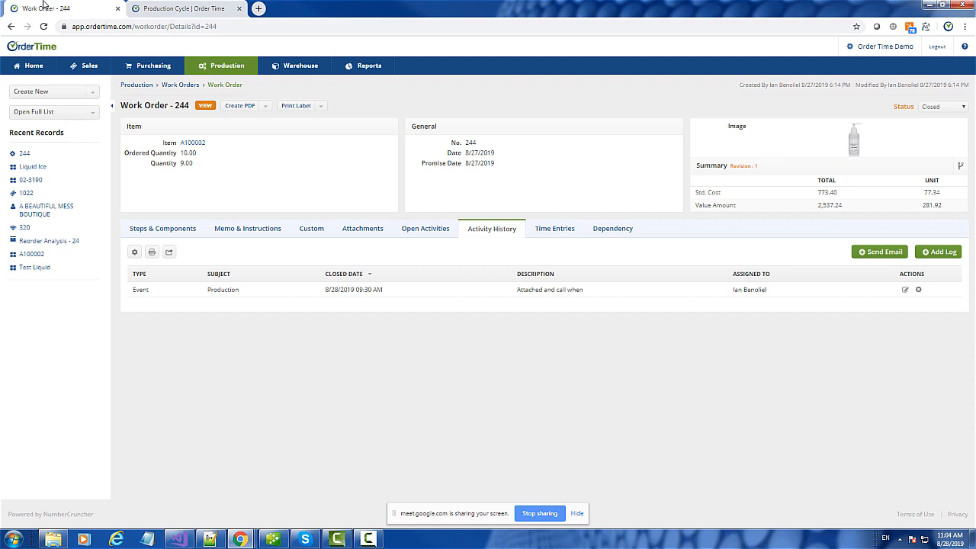
# - Browse the Create New record types and the help tab, then open the Admin page
pyautogui.click(53, 96)
pyautogui.click(54, 95)
pyautogui.click(175, 7)
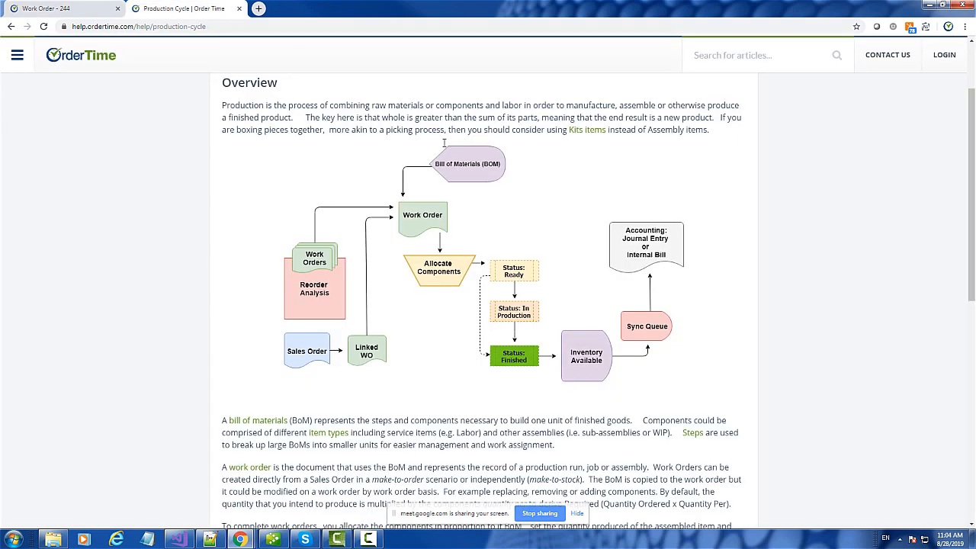
pyautogui.click(46, 8)
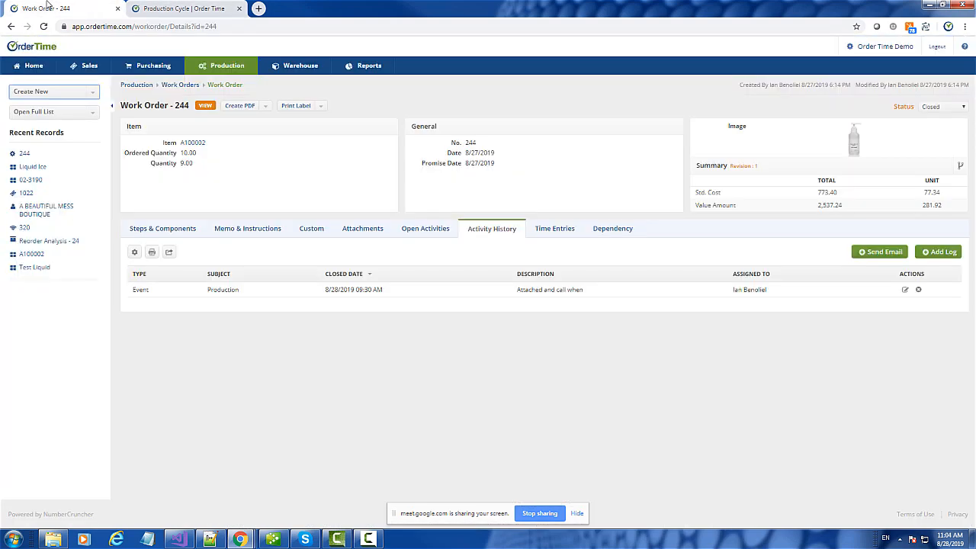
pyautogui.click(23, 98)
pyautogui.scroll(-2, 38, 122)
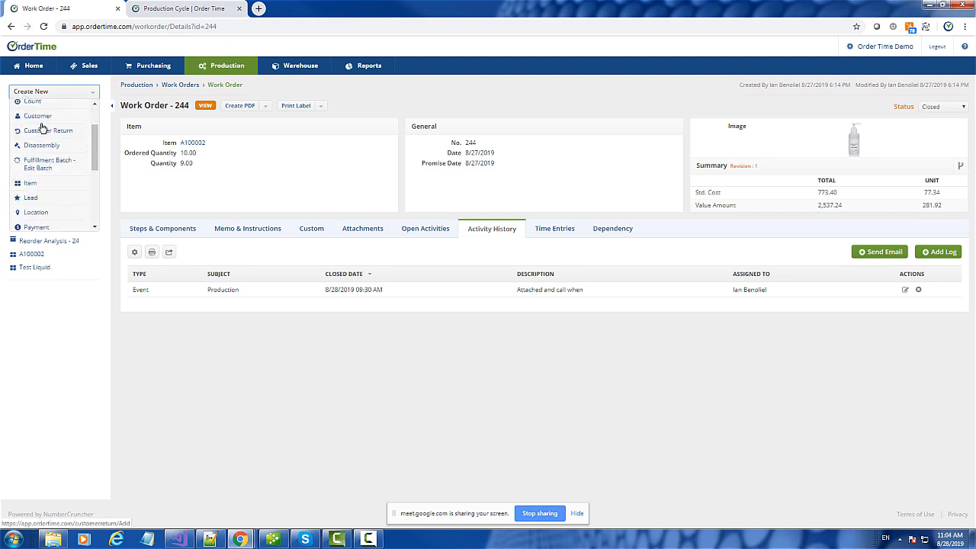
pyautogui.scroll(2, 42, 122)
pyautogui.click(40, 95)
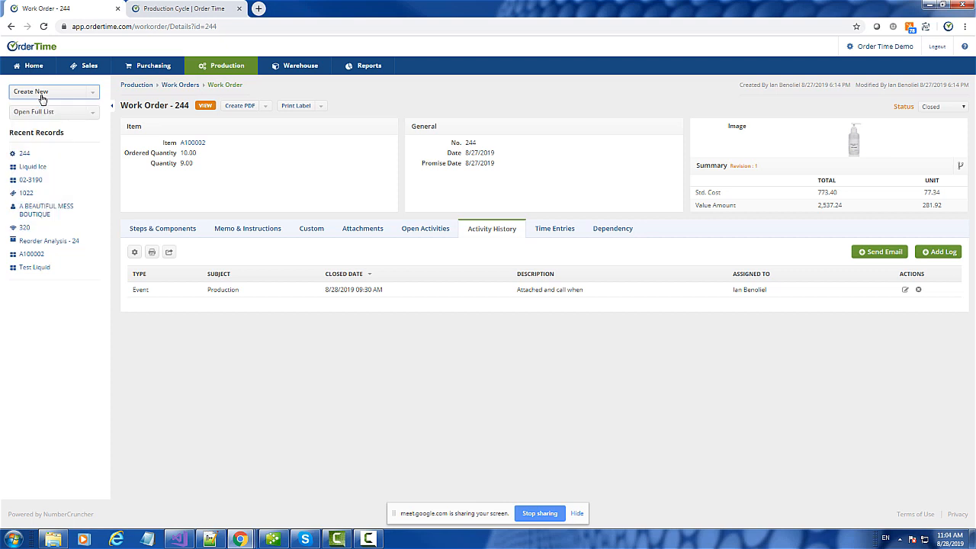
pyautogui.click(866, 50)
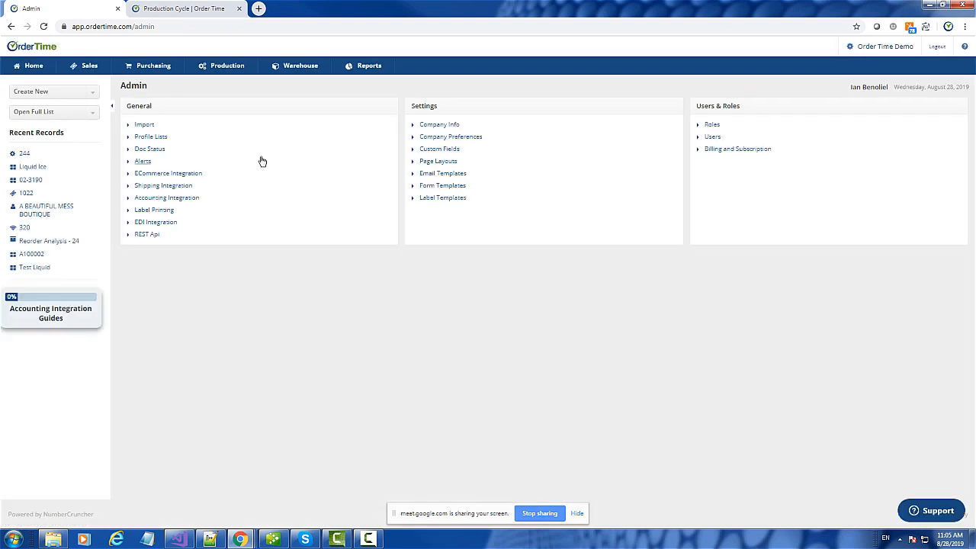
# - Show the Assembly Group record in the Item Group profile list: type Assembly, Sum of Bill of Materials
pyautogui.click(151, 138)
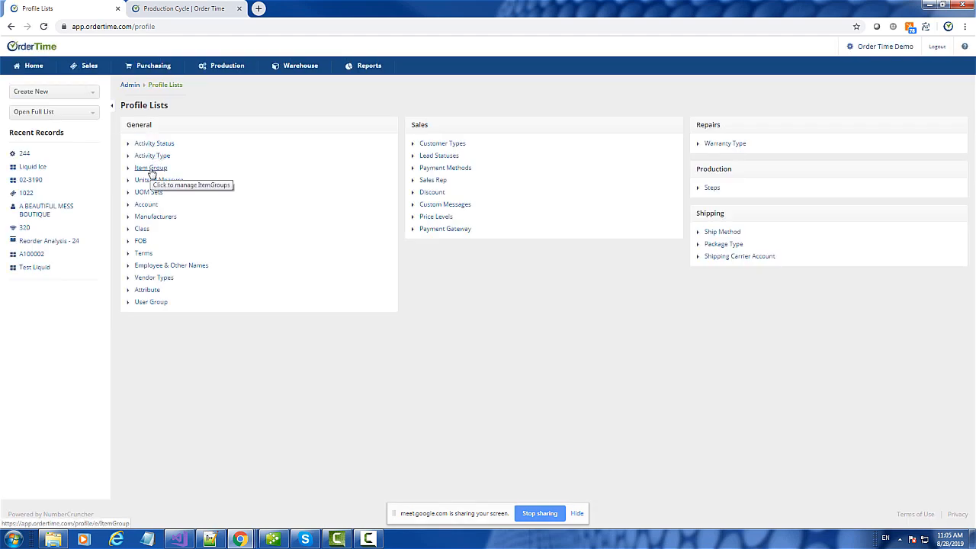
pyautogui.click(151, 169)
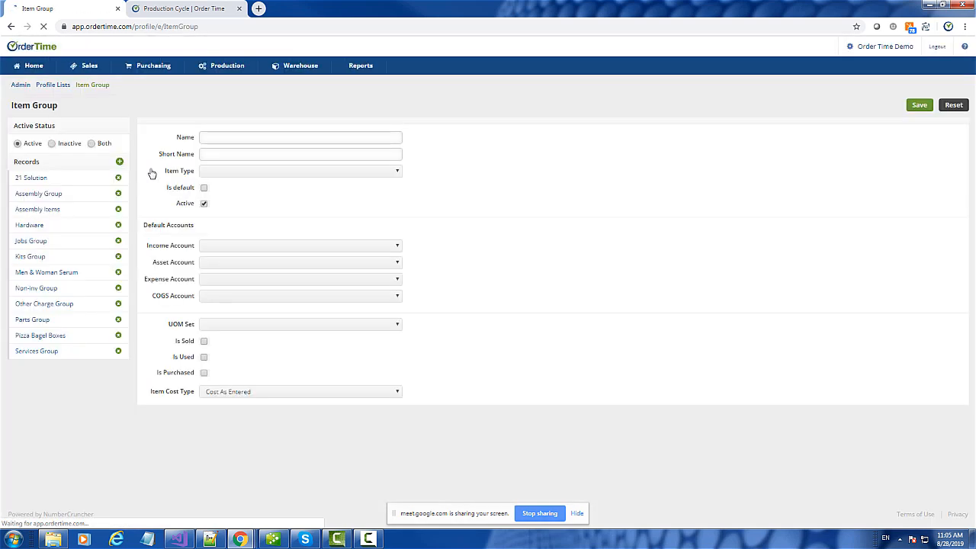
pyautogui.click(42, 197)
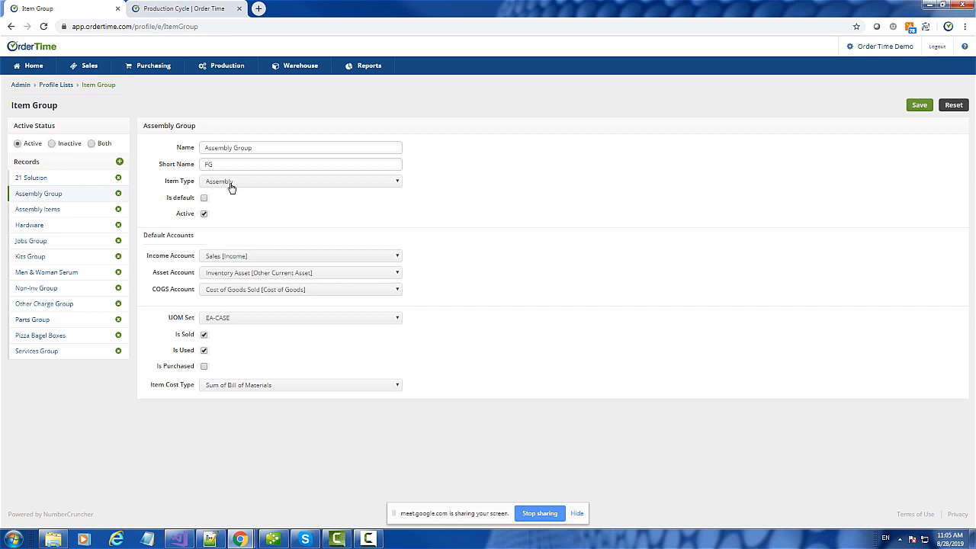
# - Compare the 21 Solution, Assembly Group and Assembly Items item group settings
pyautogui.click(48, 183)
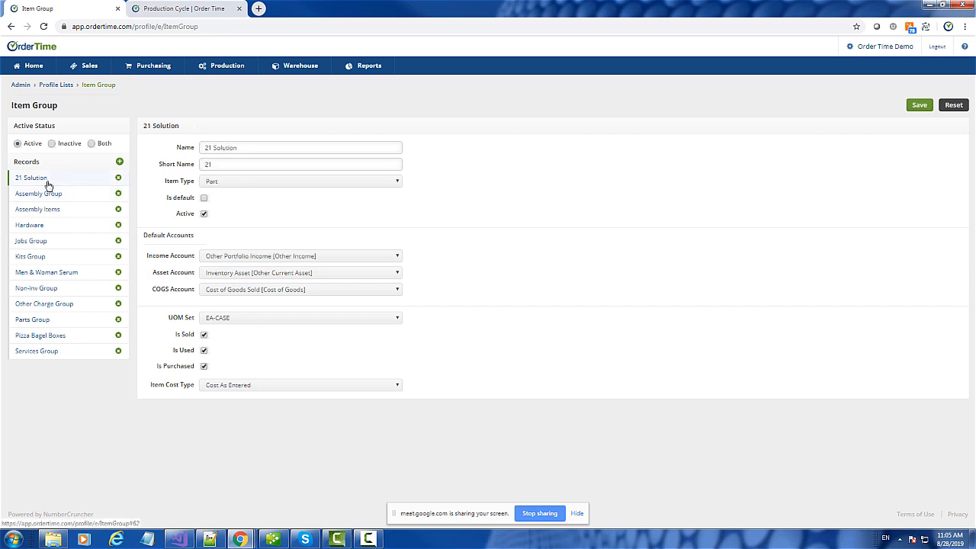
pyautogui.click(45, 195)
pyautogui.click(42, 212)
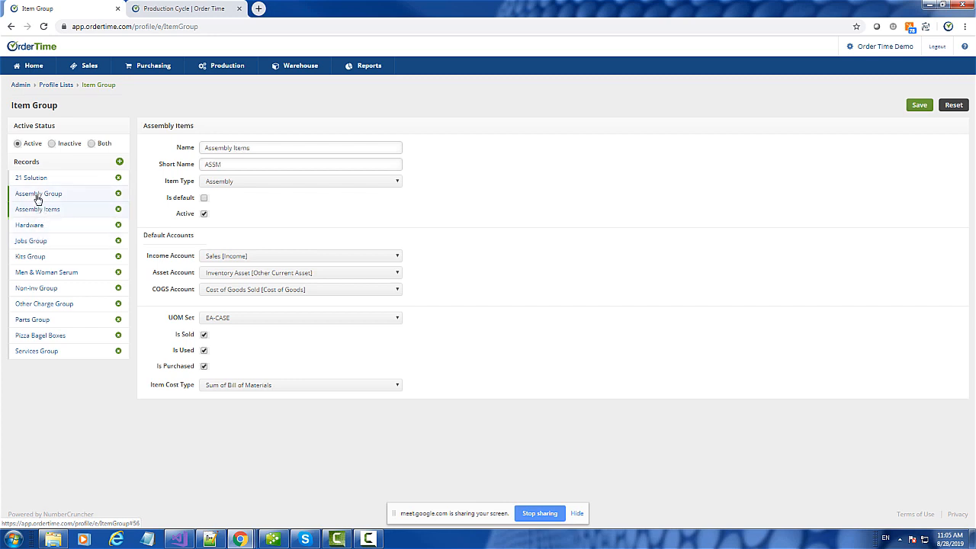
pyautogui.click(38, 199)
pyautogui.click(41, 214)
# - Rename the Assembly Items item group to FG and save it
pyautogui.moveTo(263, 148); pyautogui.dragTo(199, 150)
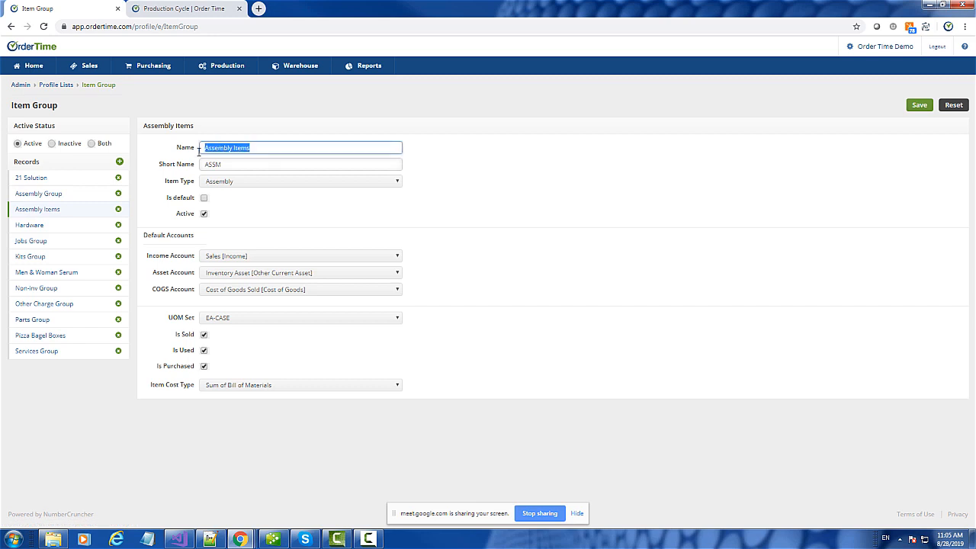
pyautogui.write('FG')
pyautogui.click(918, 106)
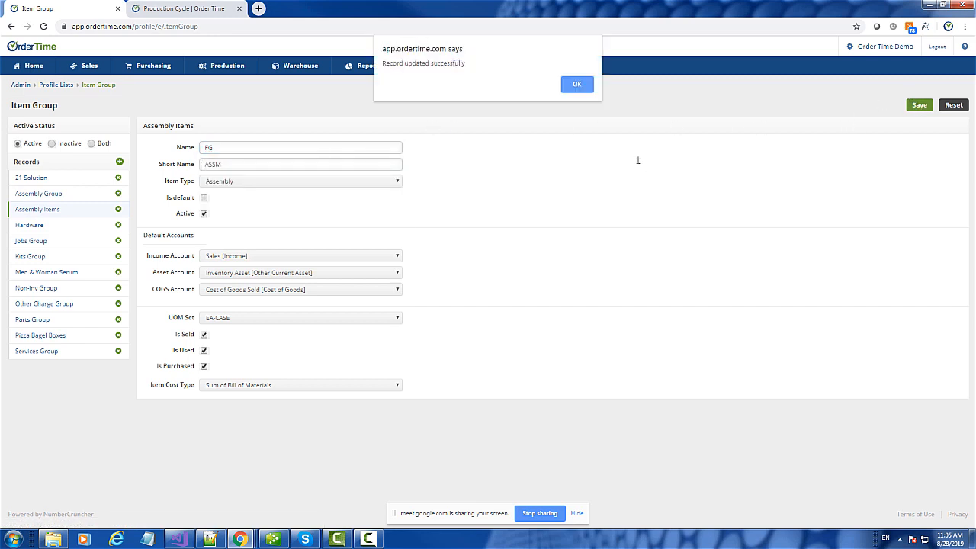
pyautogui.click(581, 87)
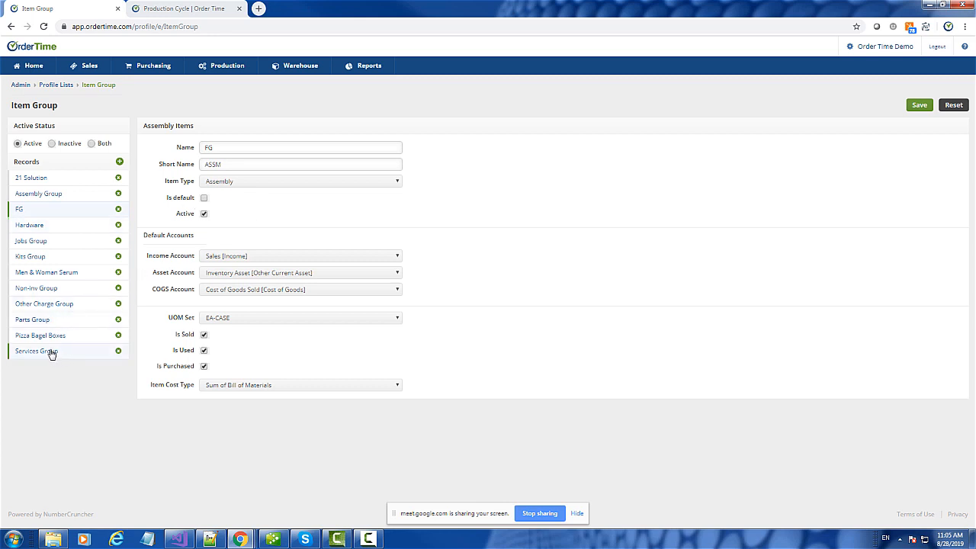
# - Review the Men & Woman Serum, Assembly Group and FG item groups
pyautogui.click(44, 275)
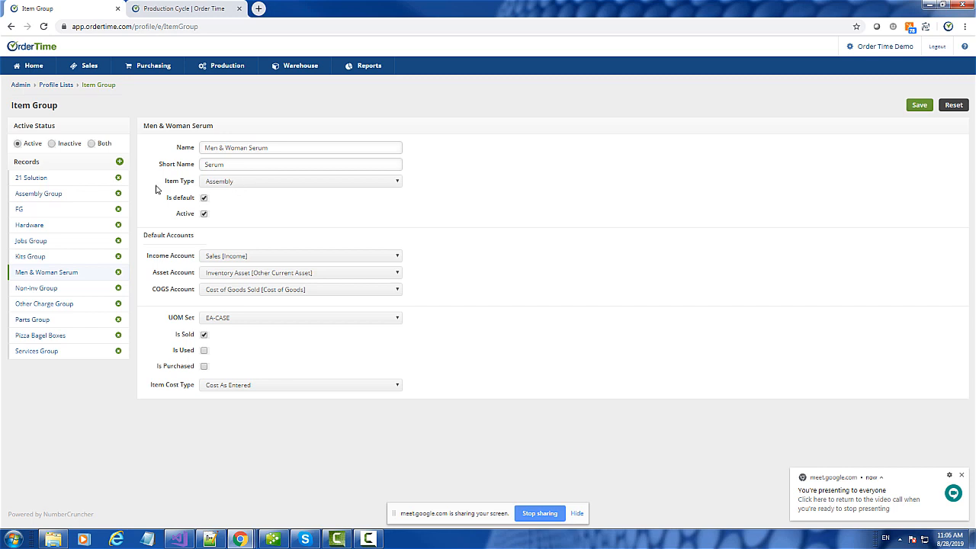
pyautogui.click(42, 197)
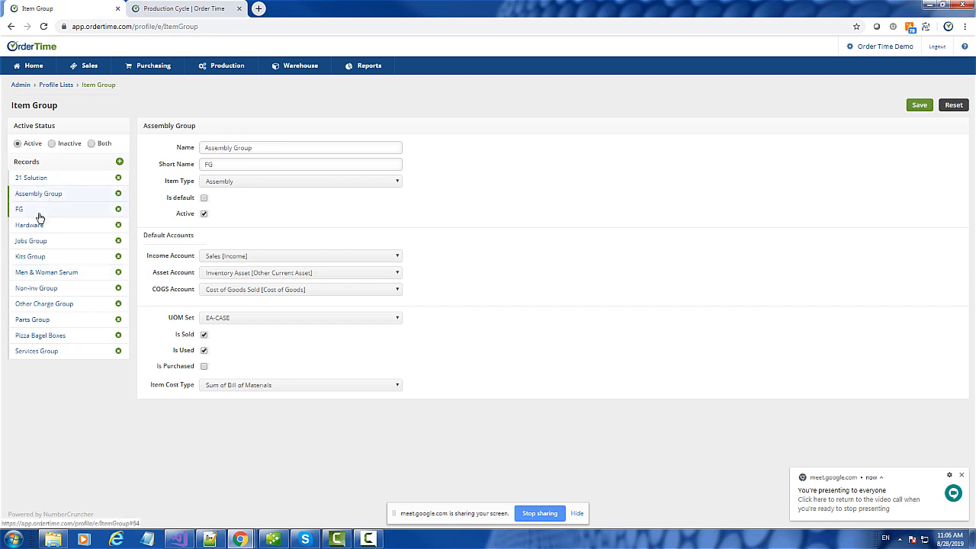
pyautogui.click(32, 213)
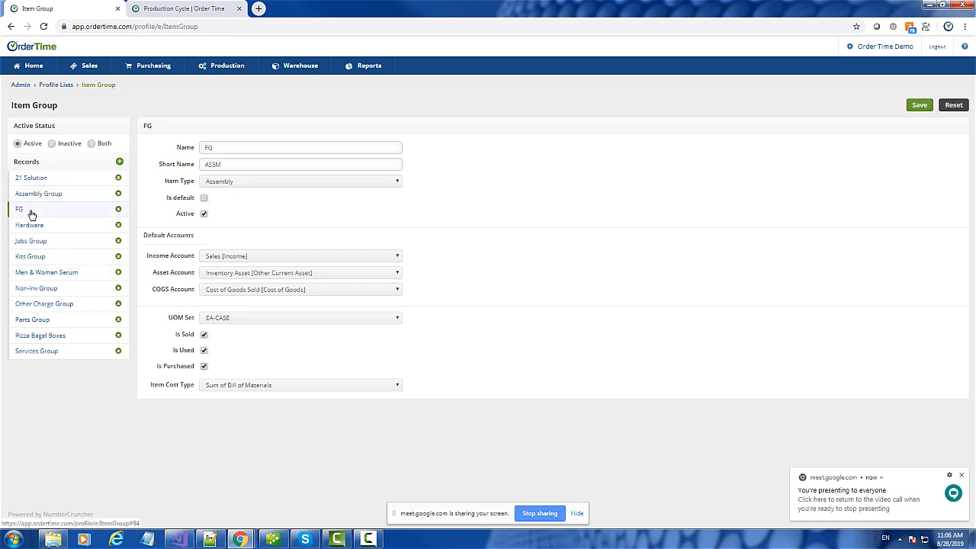
pyautogui.click(47, 196)
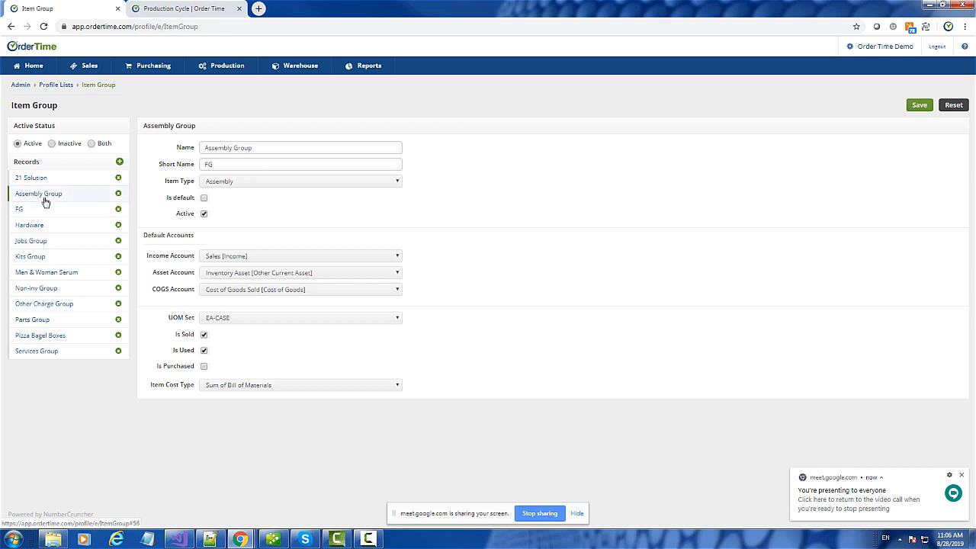
pyautogui.click(34, 214)
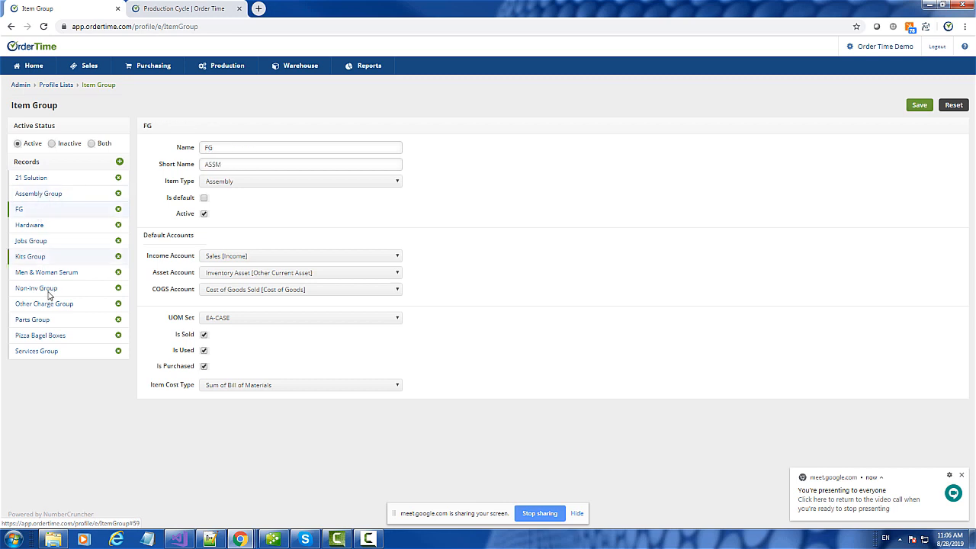
pyautogui.click(44, 276)
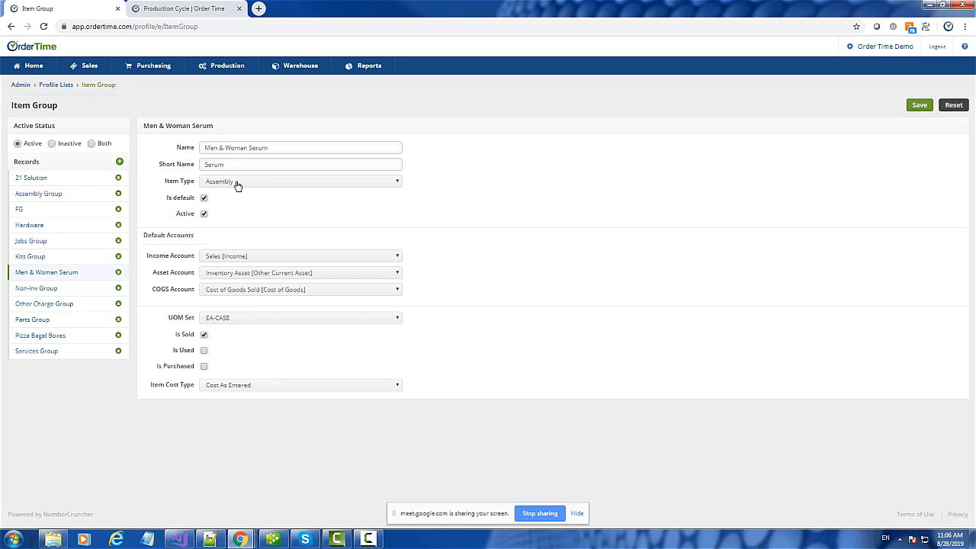
# - Start a new item in the FG item group and continue to its blank item form
pyautogui.click(33, 74)
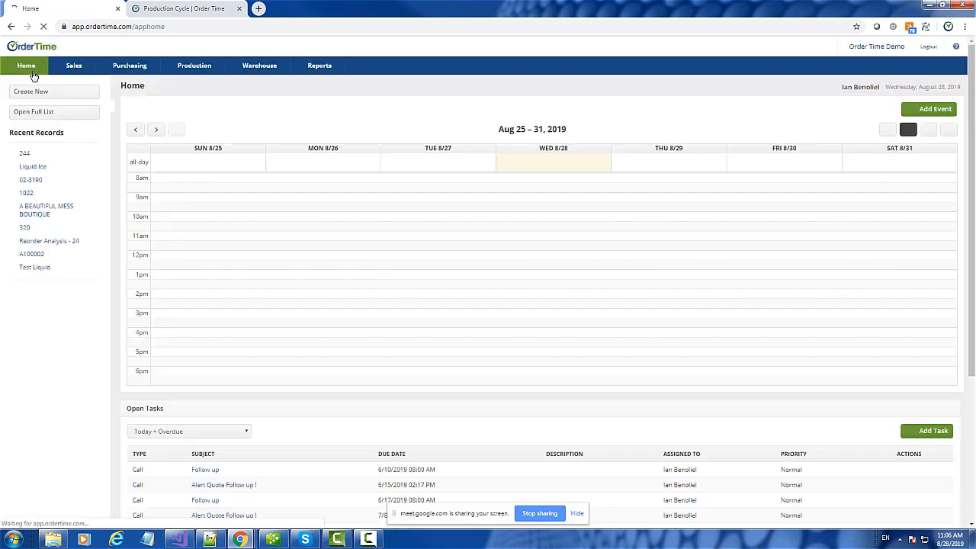
pyautogui.click(46, 92)
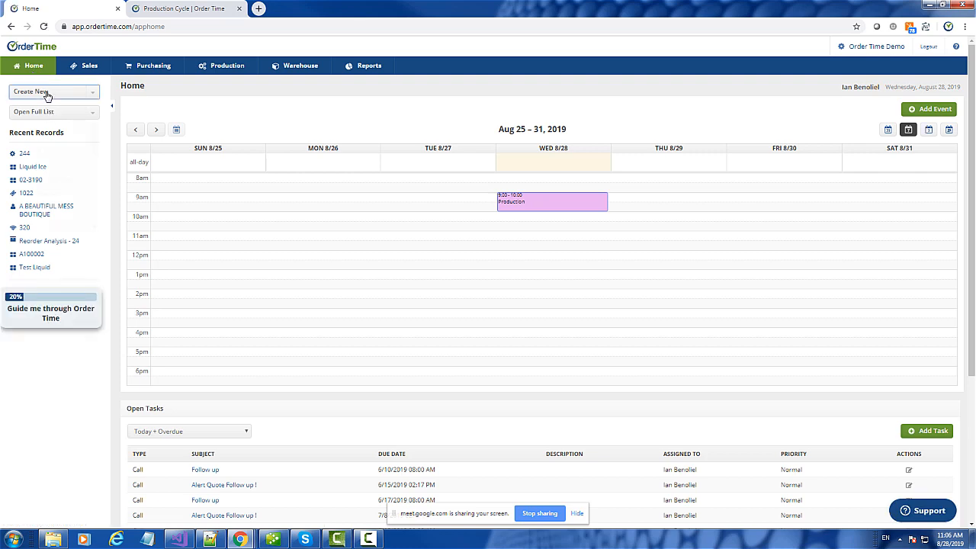
pyautogui.scroll(-2, 52, 126)
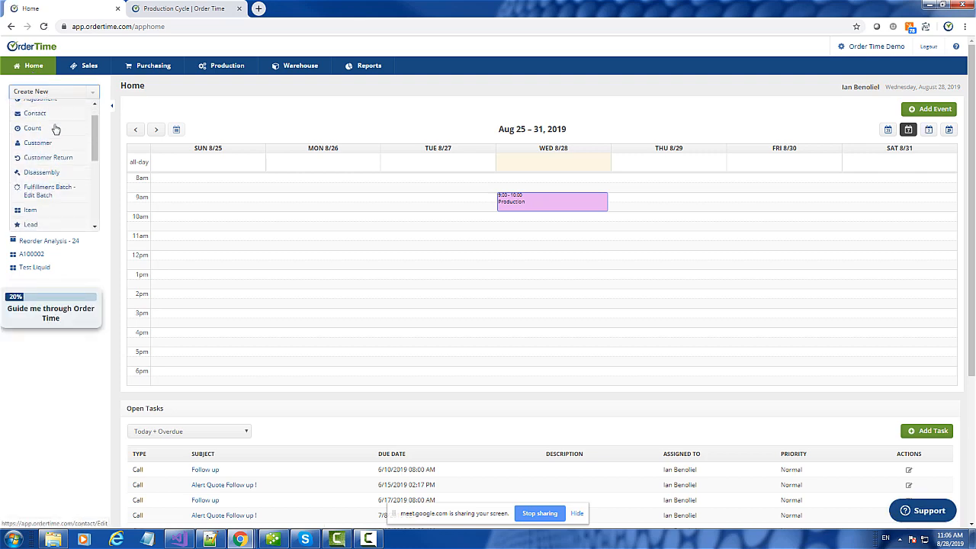
pyautogui.click(31, 183)
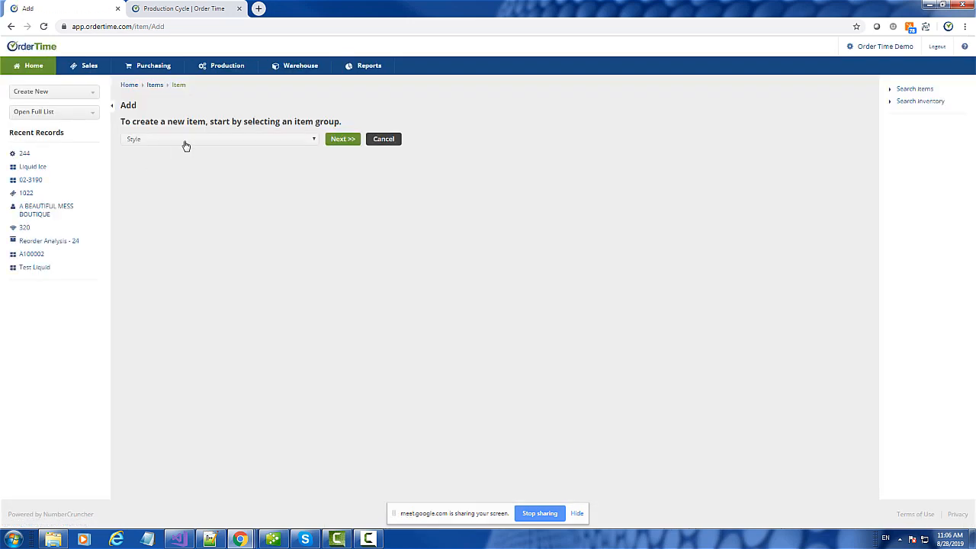
pyautogui.click(185, 142)
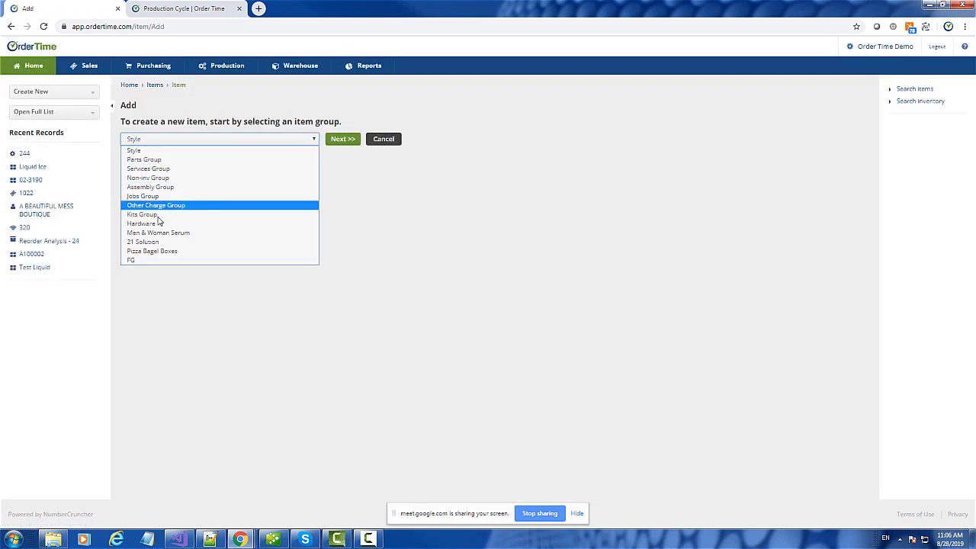
pyautogui.click(133, 260)
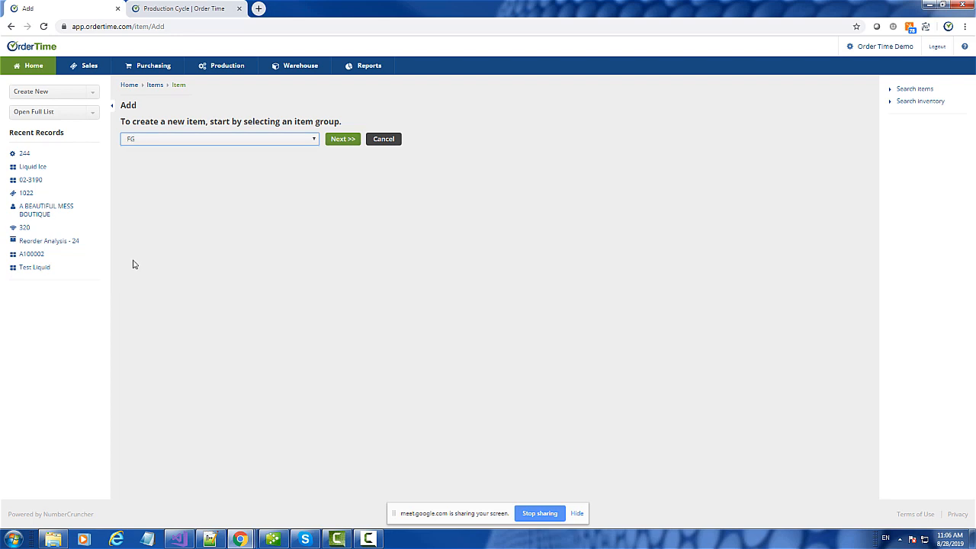
pyautogui.click(340, 141)
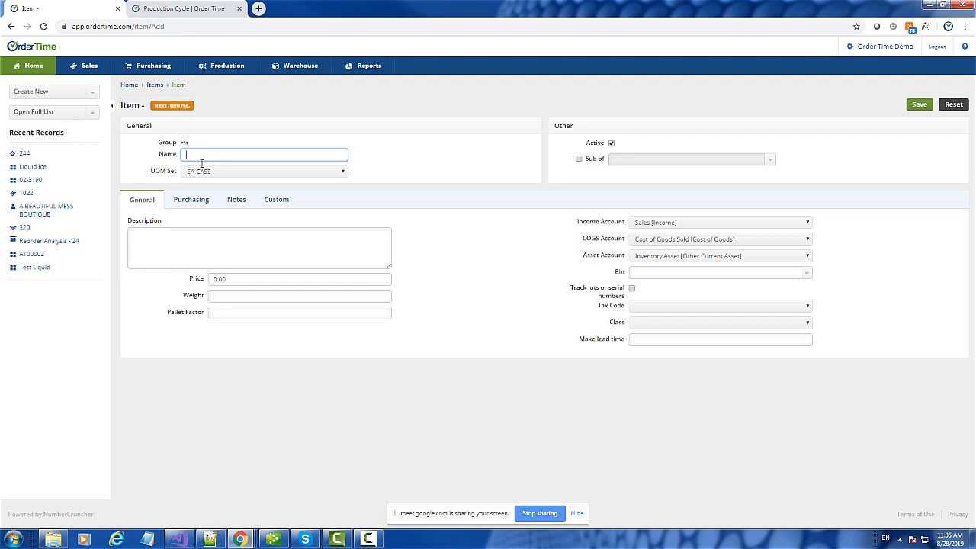
# - Name the new item fg0009 and keep EA-CASE as its unit of measure set
pyautogui.click(172, 109)
pyautogui.moveTo(212, 153); pyautogui.dragTo(173, 157)
pyautogui.click(245, 99)
pyautogui.moveTo(211, 155); pyautogui.dragTo(176, 154)
pyautogui.write('fg0009')
pyautogui.click(229, 177)
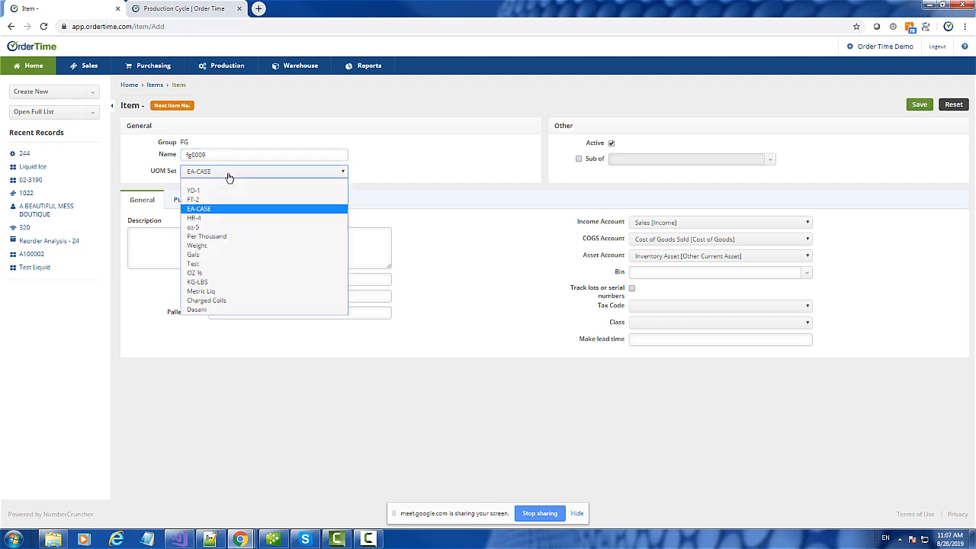
pyautogui.click(227, 177)
# - Give fg0009 description 'This is my new finished goods' and price 500, then save
pyautogui.click(177, 239)
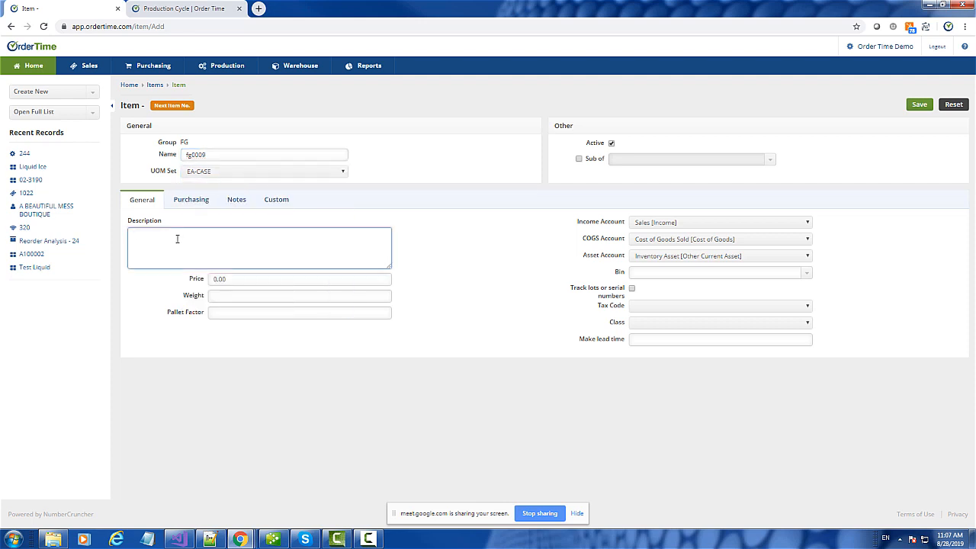
pyautogui.write('This is my new finished goods')
pyautogui.press('Tab')
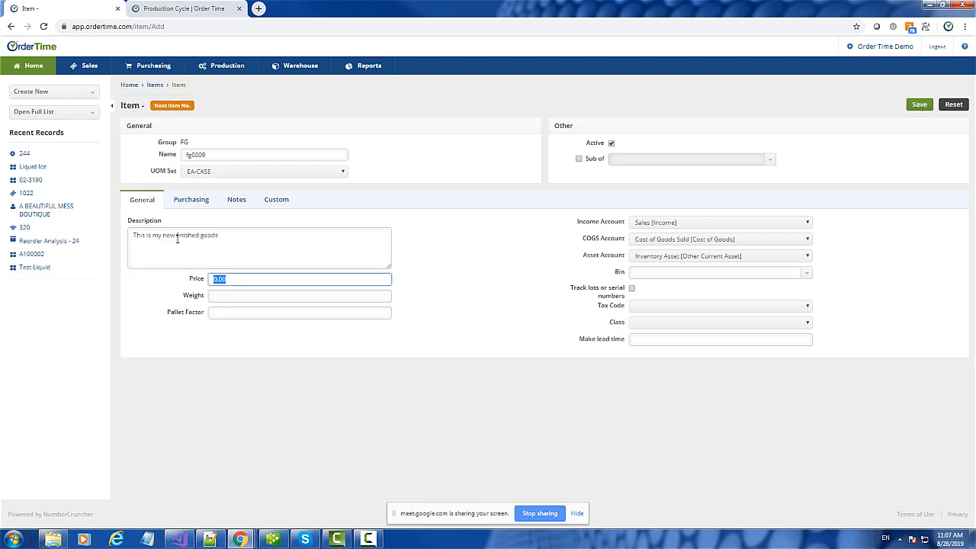
pyautogui.write('500')
pyautogui.press('Tab')
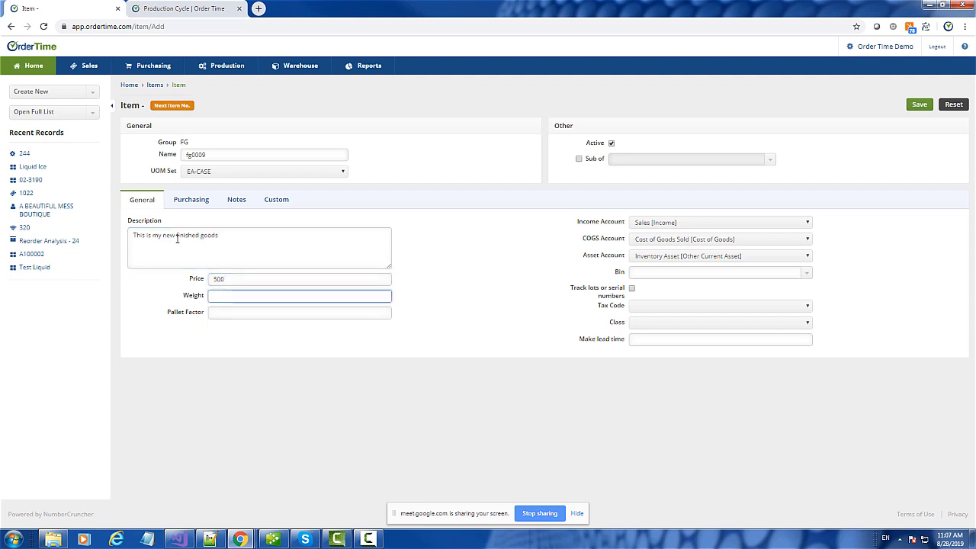
pyautogui.click(192, 200)
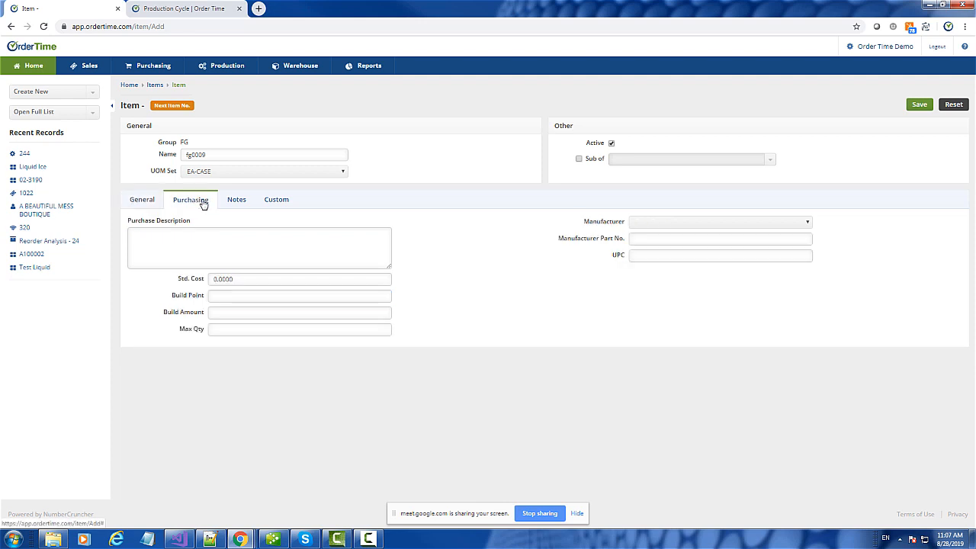
pyautogui.click(145, 202)
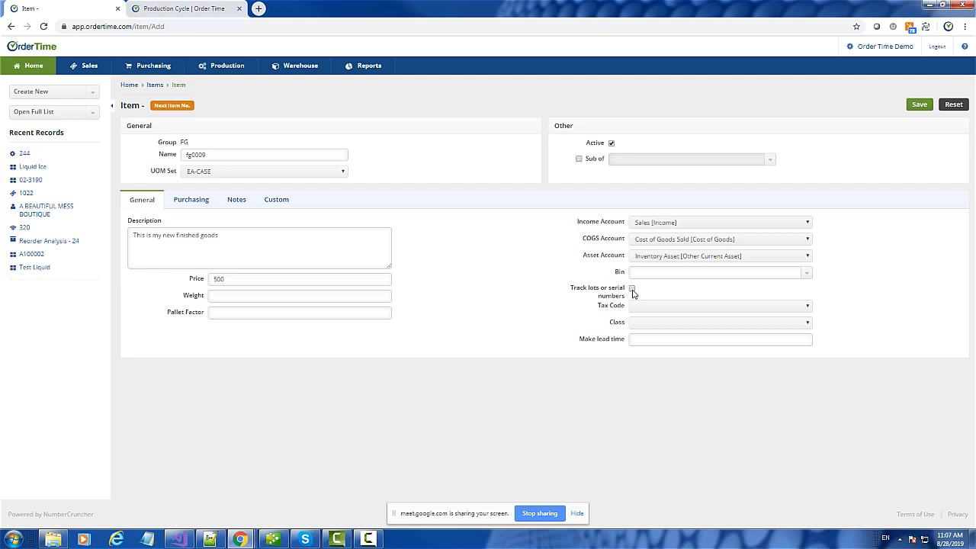
pyautogui.click(918, 105)
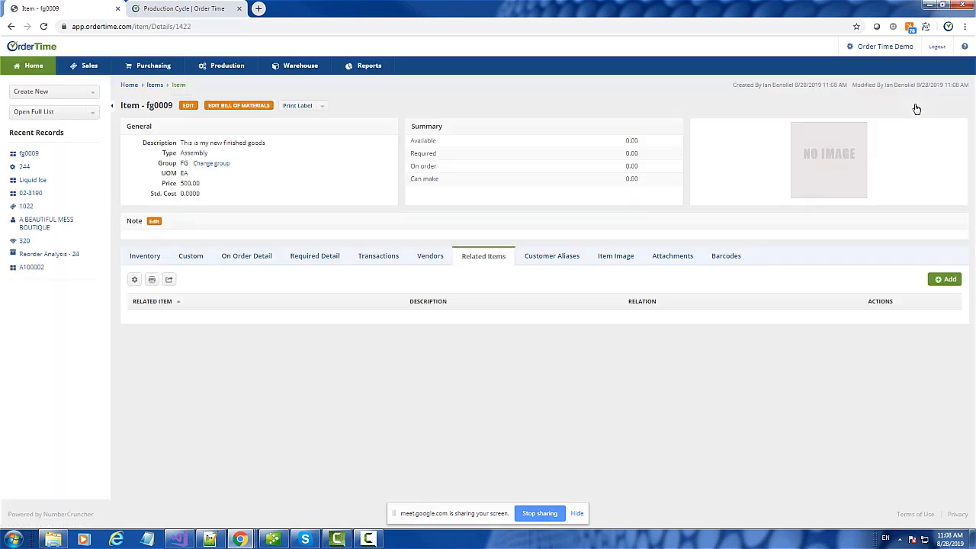
# - Open fg0009's bill of materials from its Inventory details
pyautogui.click(142, 257)
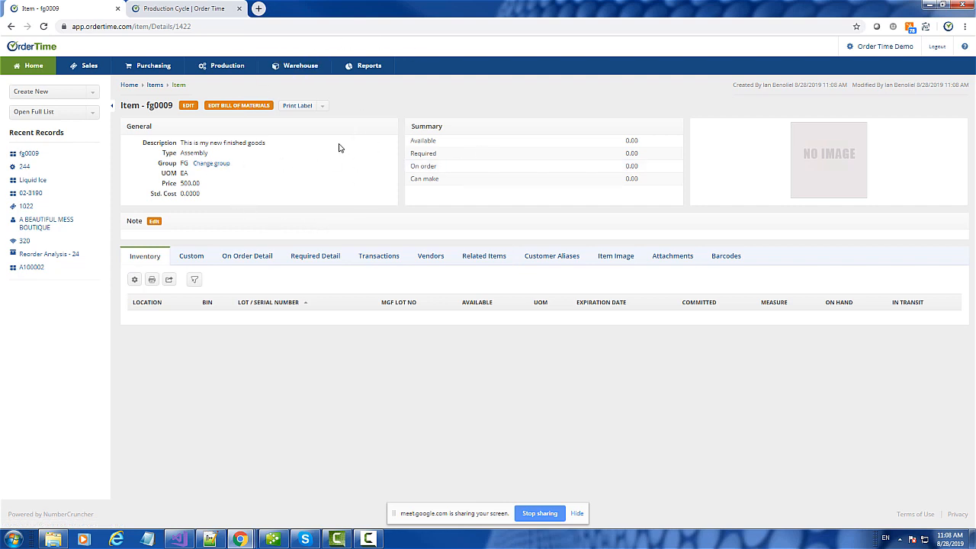
pyautogui.click(245, 106)
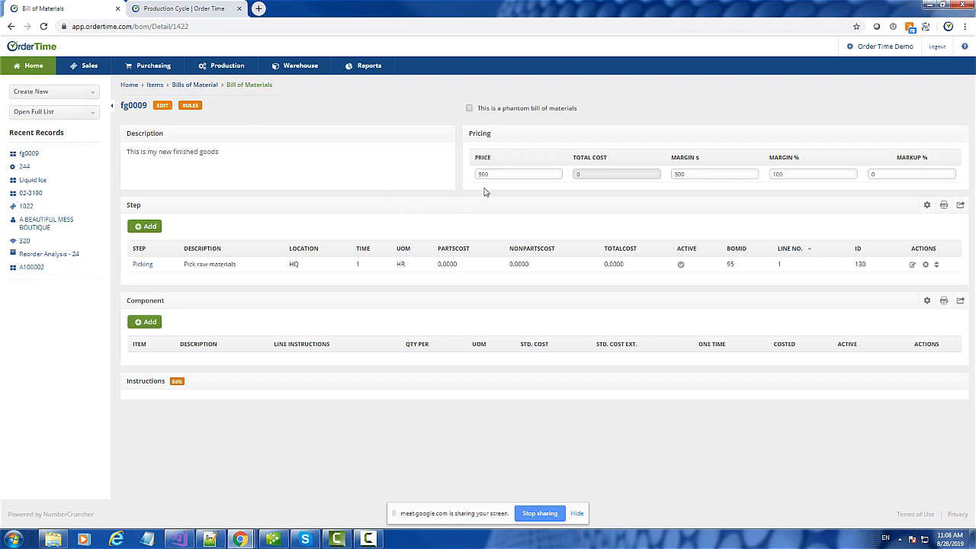
# - Show the full unfiltered list of all items
pyautogui.click(40, 112)
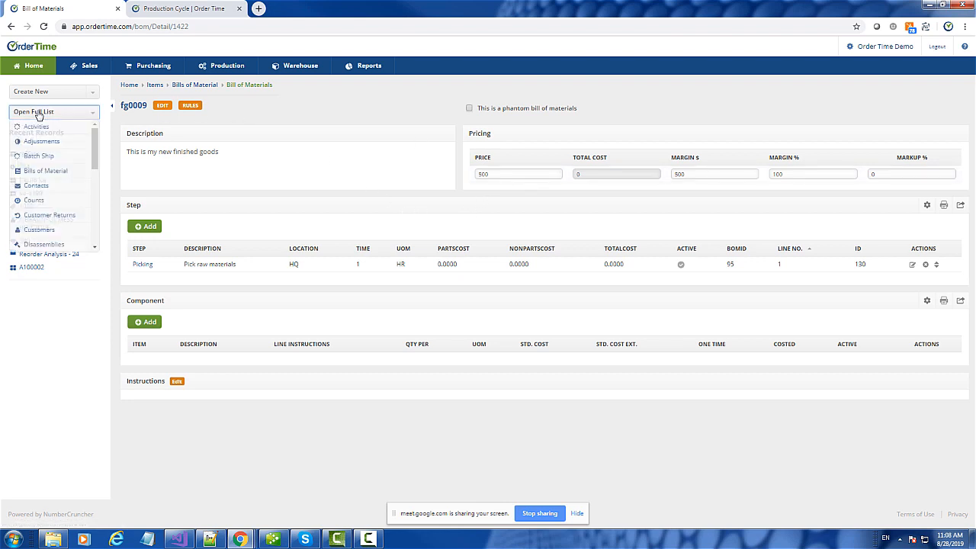
pyautogui.click(40, 112)
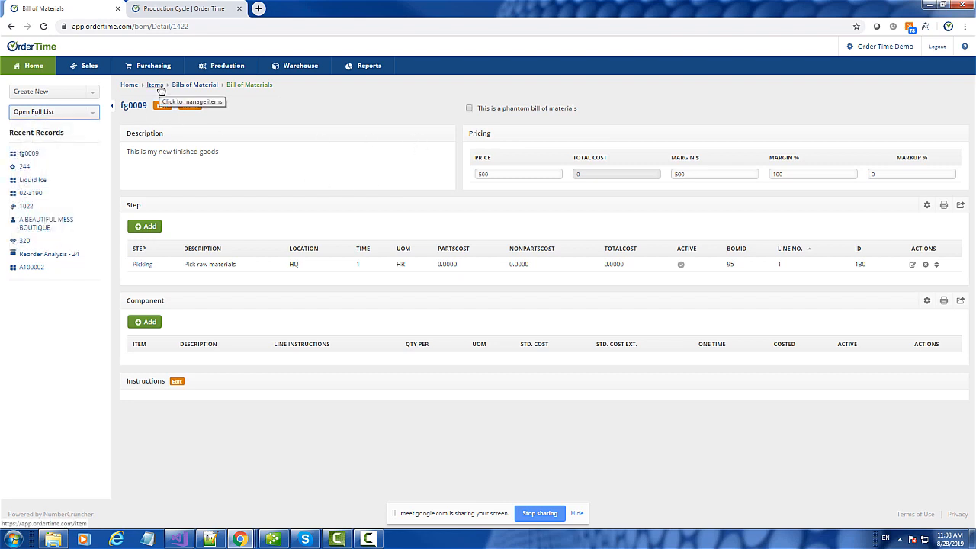
pyautogui.click(156, 85)
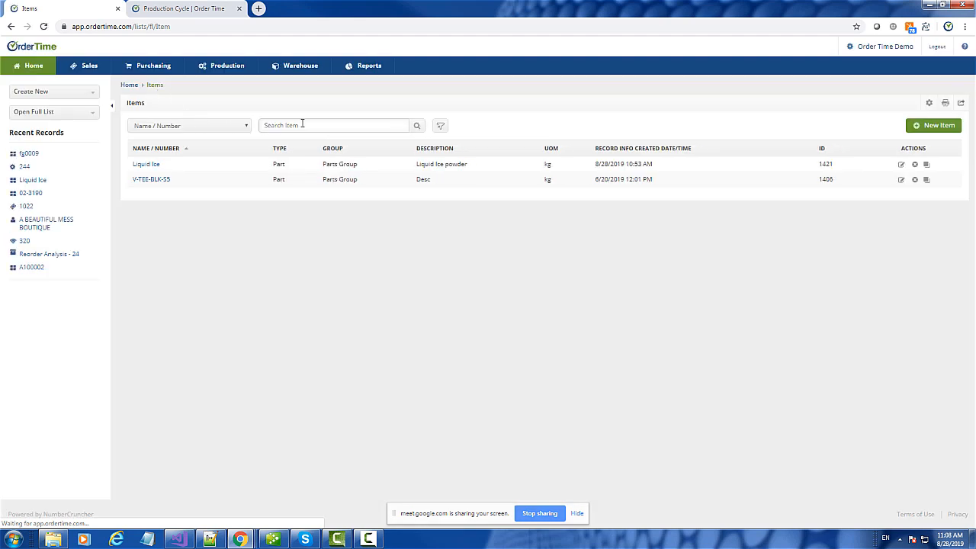
pyautogui.click(440, 126)
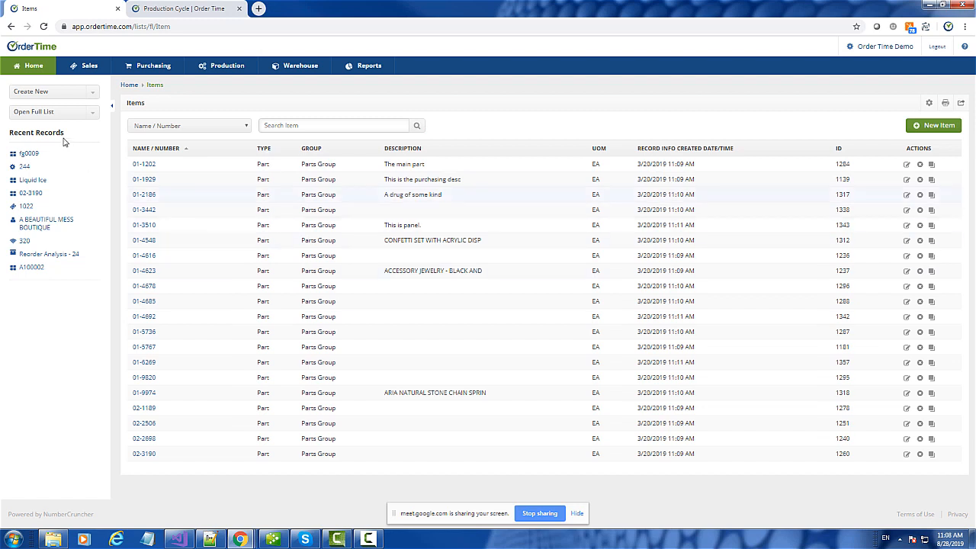
# - Find fg0009 in the Bills of Material list and open it for editing
pyautogui.click(35, 113)
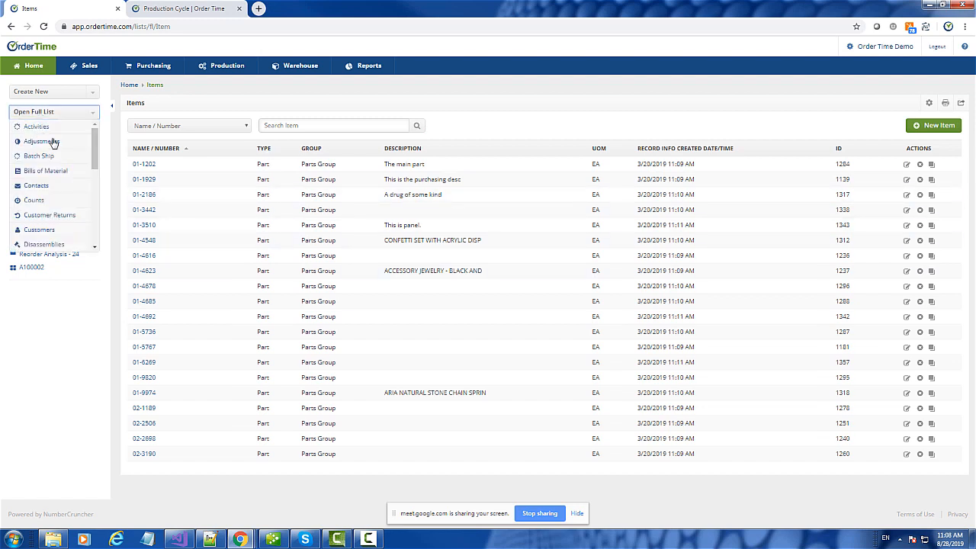
pyautogui.click(35, 174)
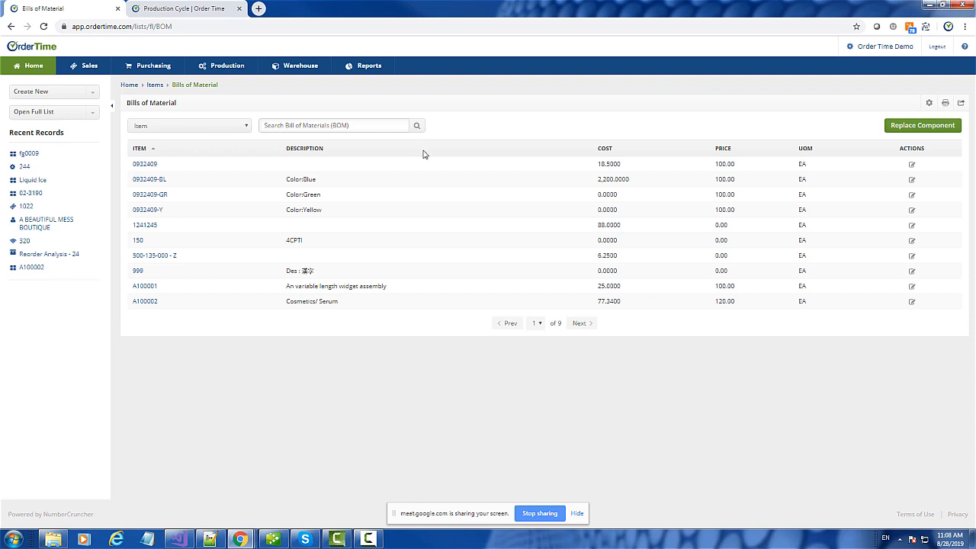
pyautogui.click(307, 128)
pyautogui.write('fg0009')
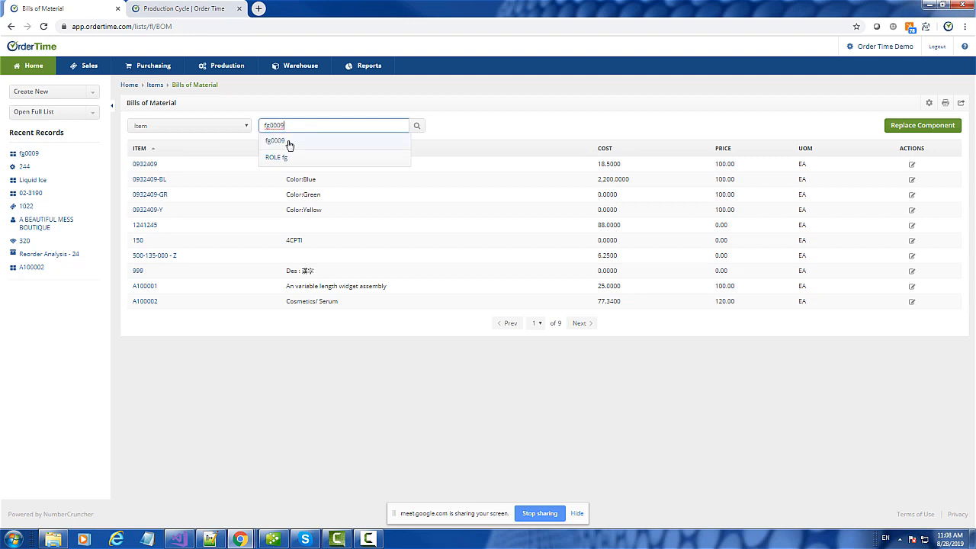
pyautogui.click(289, 141)
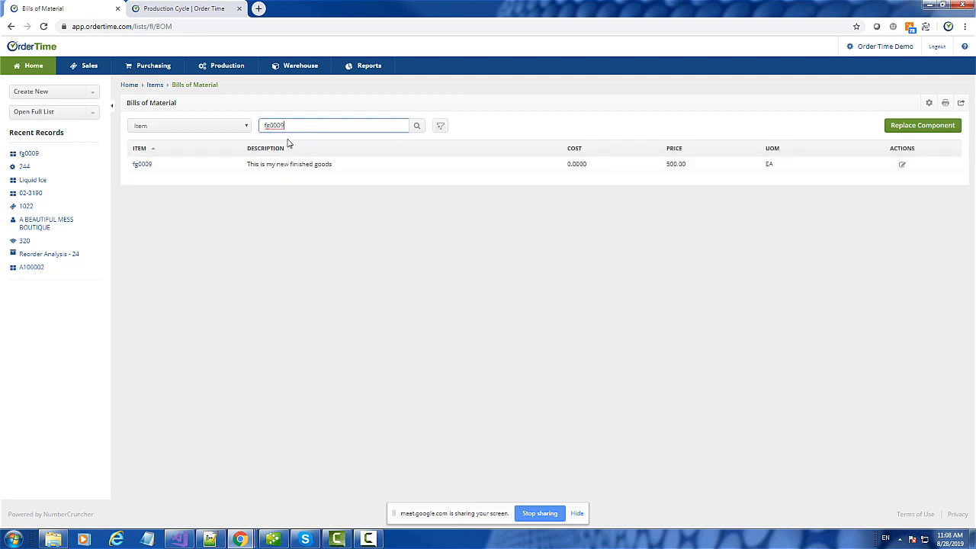
pyautogui.click(903, 166)
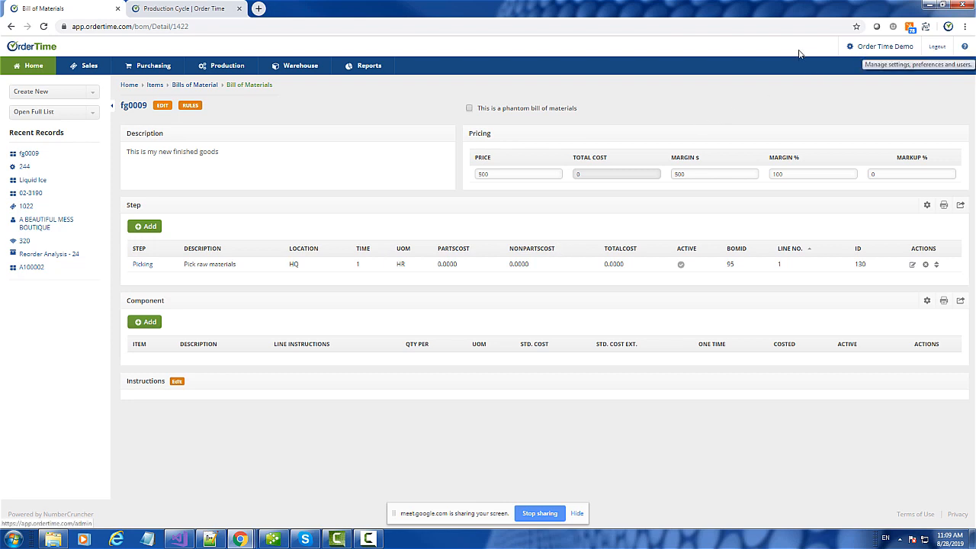
# - Right-click the Order Time Demo settings link at the top right to bring up its link options
pyautogui.rightClick(872, 47)
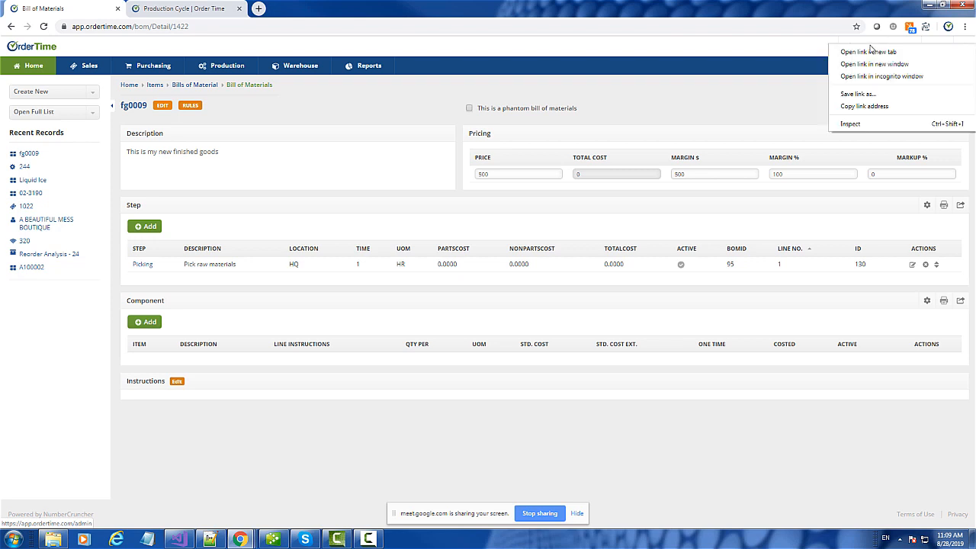
# - Open the admin settings in a new tab and go to the production Steps profile list
pyautogui.click(876, 61)
pyautogui.click(299, 6)
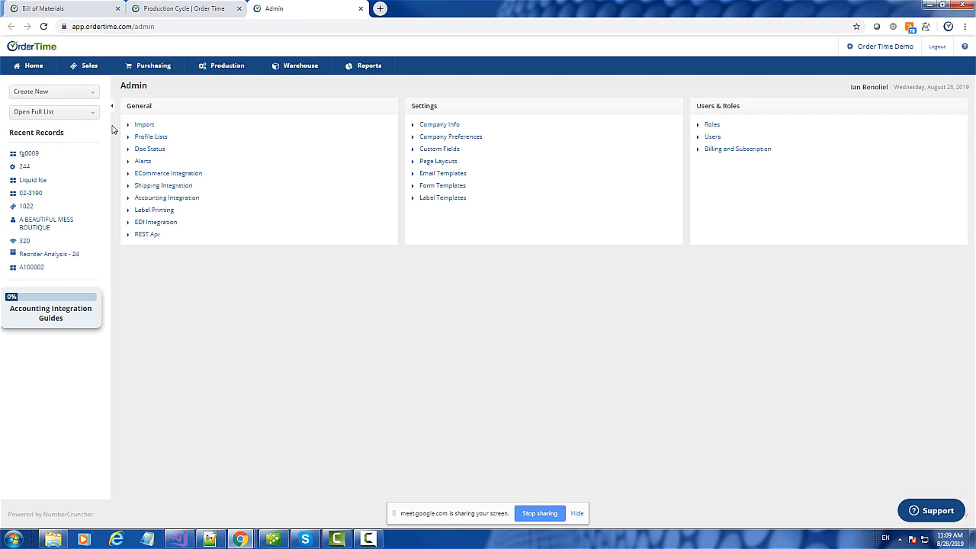
pyautogui.click(144, 137)
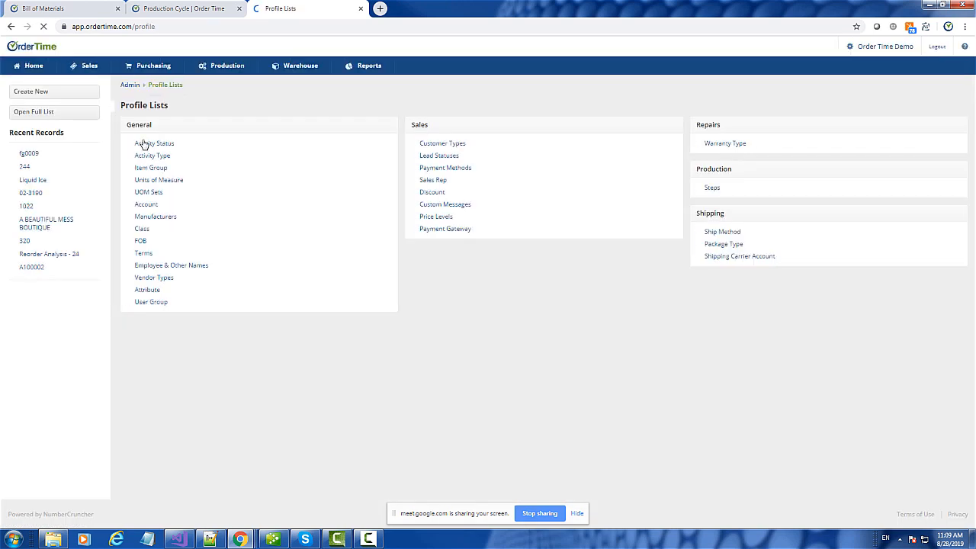
pyautogui.click(712, 188)
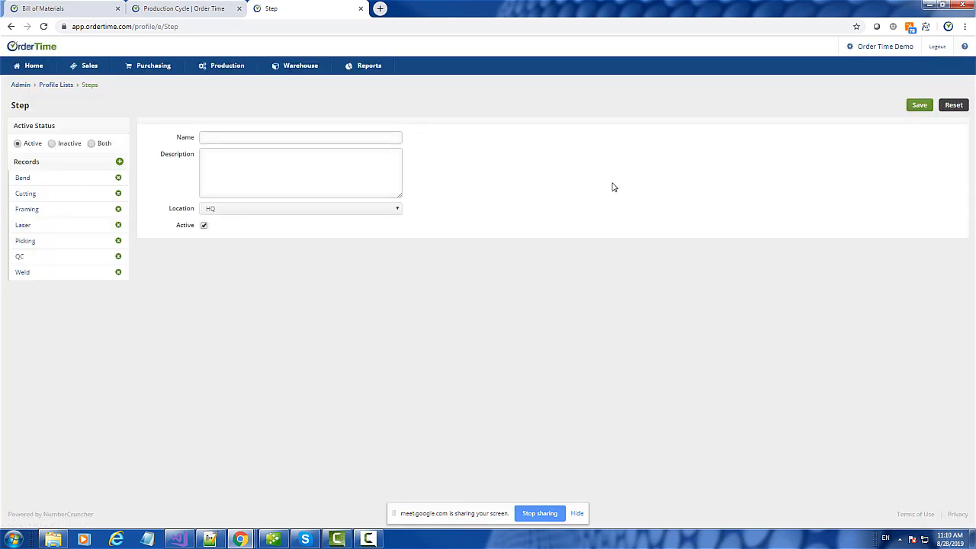
# - Review the Bend and Picking step records, checking Picking's name, description and HQ location
pyautogui.click(33, 185)
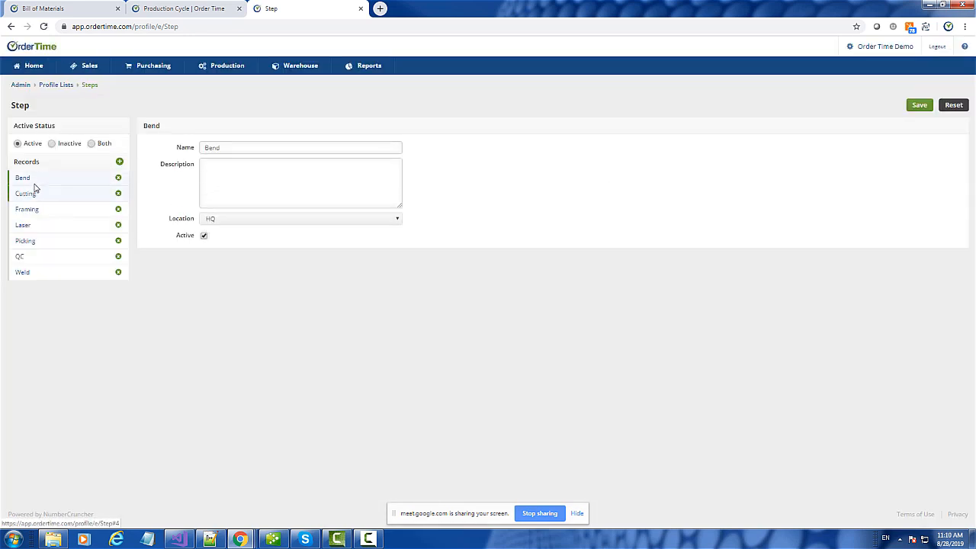
pyautogui.click(33, 242)
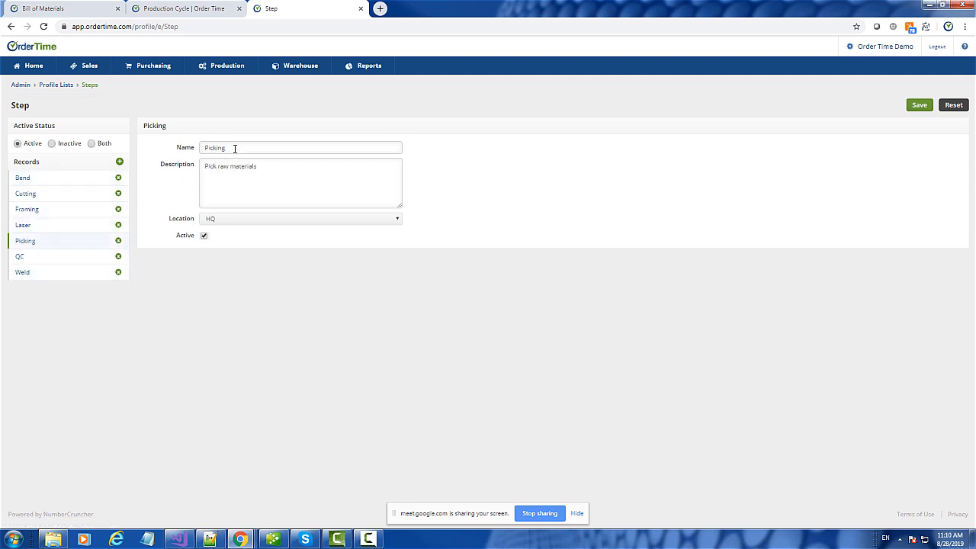
pyautogui.moveTo(235, 149); pyautogui.dragTo(173, 159)
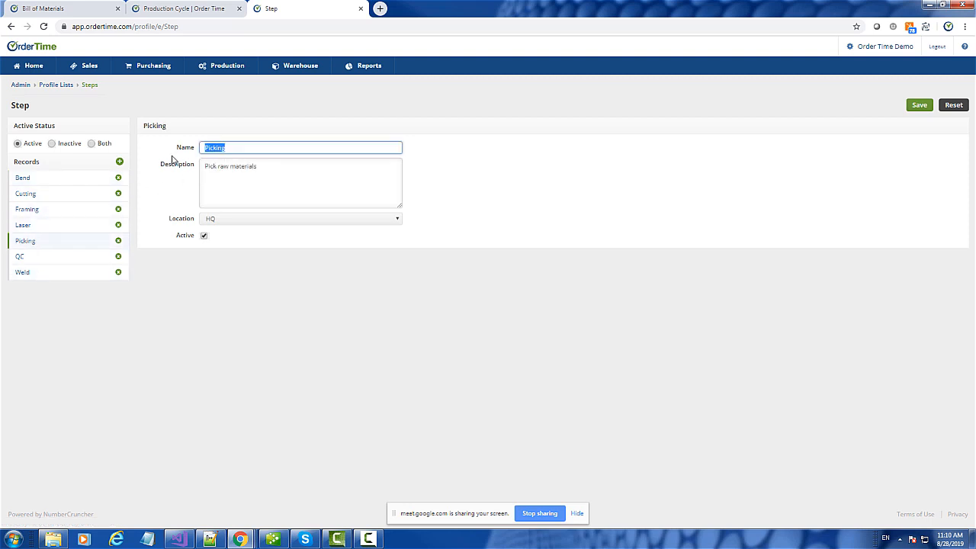
pyautogui.click(272, 171)
pyautogui.moveTo(206, 168); pyautogui.dragTo(302, 167)
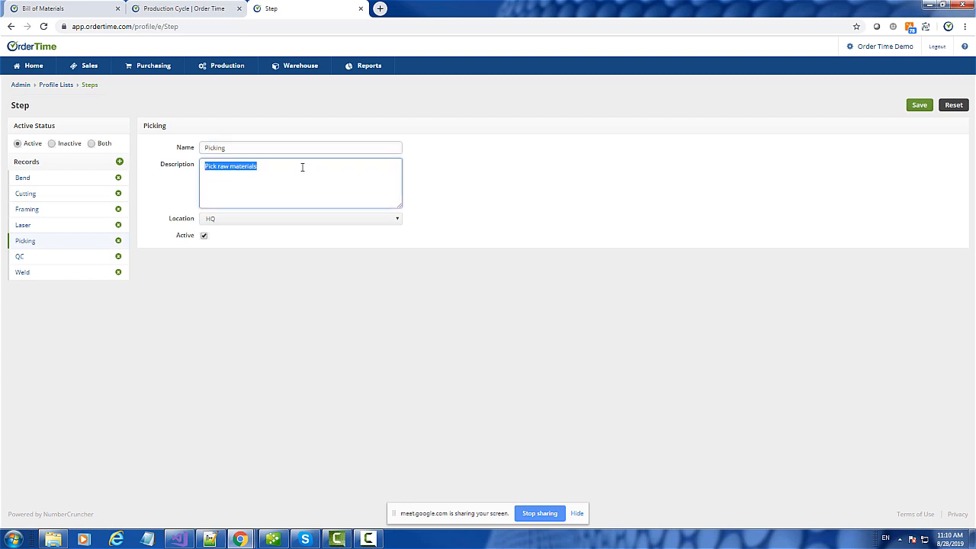
pyautogui.click(234, 220)
pyautogui.click(235, 221)
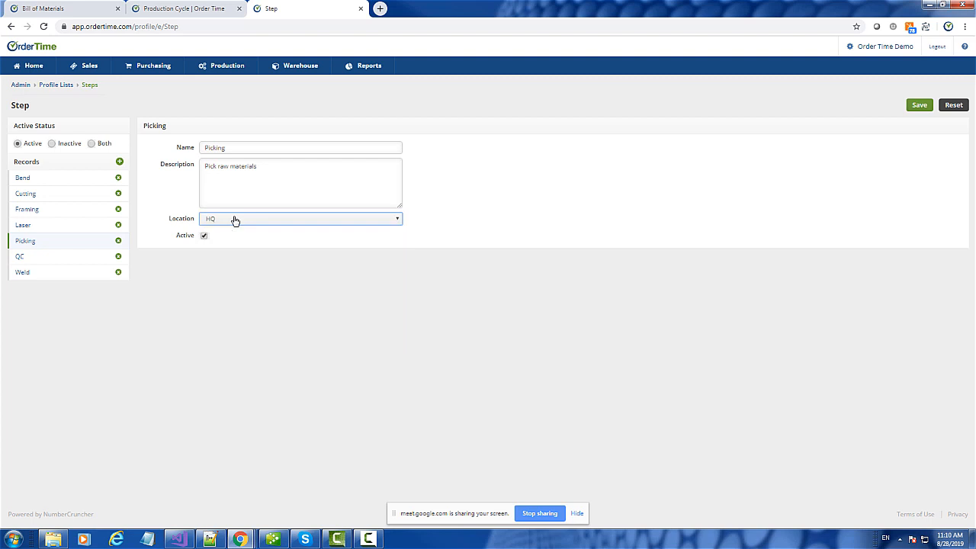
pyautogui.click(235, 220)
pyautogui.click(235, 220)
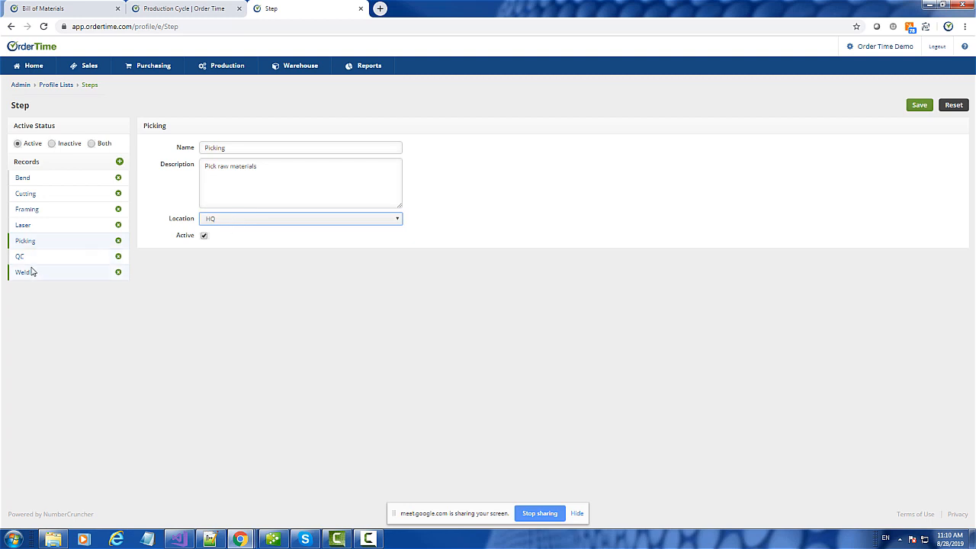
# - Set the Weld step's location to NY
pyautogui.click(31, 273)
pyautogui.click(223, 221)
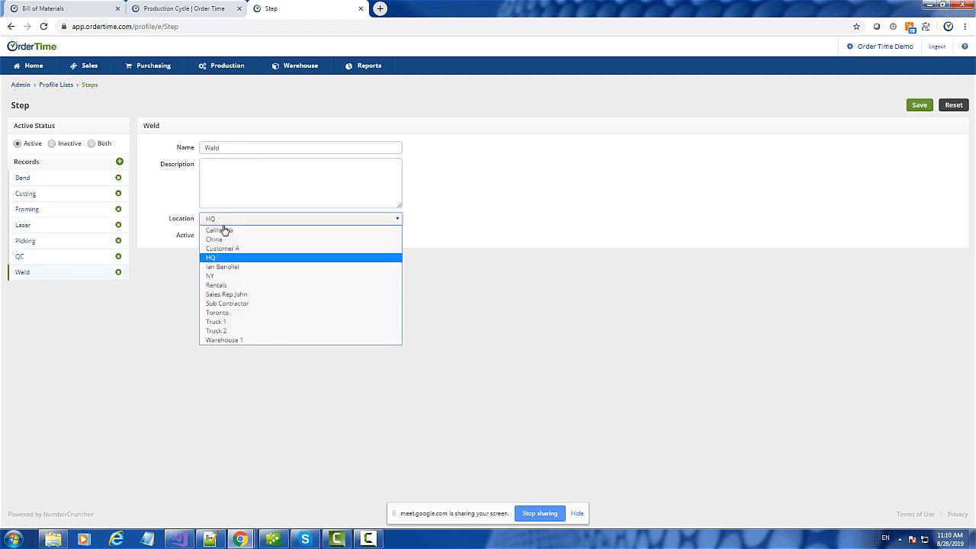
pyautogui.click(219, 276)
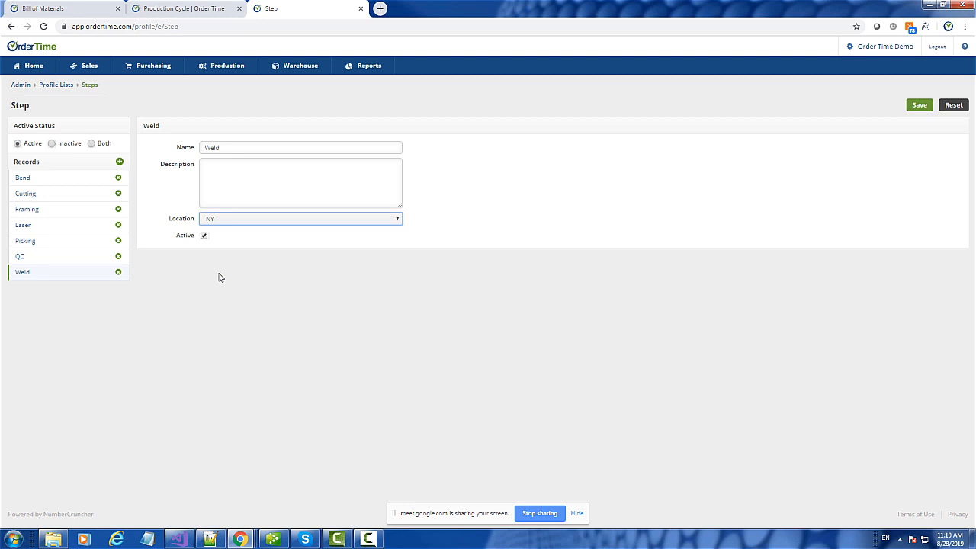
# - Browse the Bend and Cutting step records, then return to the Home page
pyautogui.click(39, 181)
pyautogui.click(30, 194)
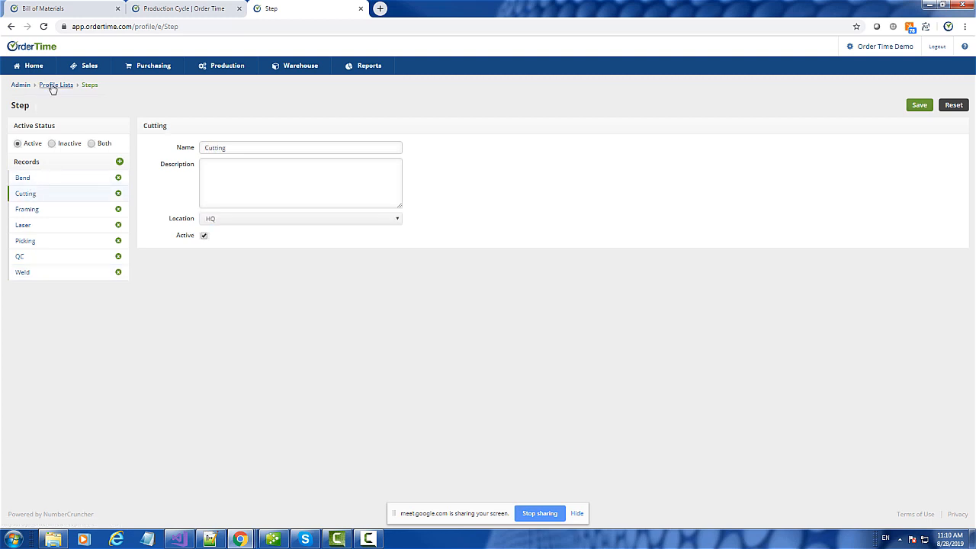
pyautogui.click(28, 67)
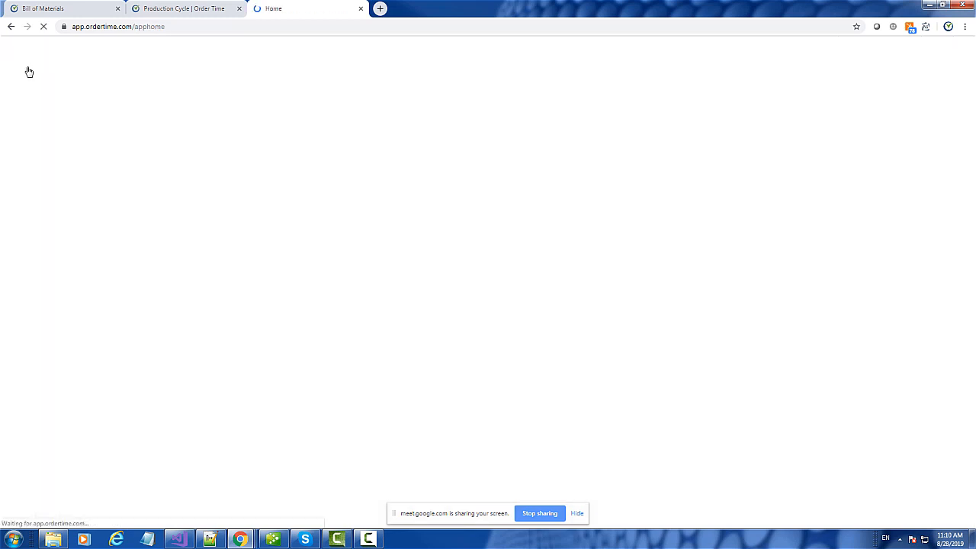
# - Open fg0009's bill of materials from recent items and try adding a step, cancelling without saving
pyautogui.click(27, 154)
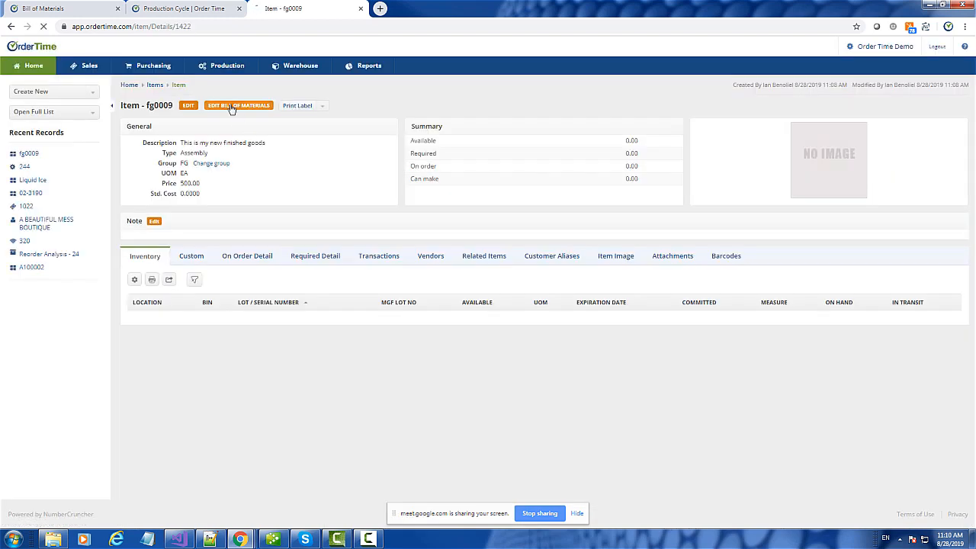
pyautogui.click(233, 107)
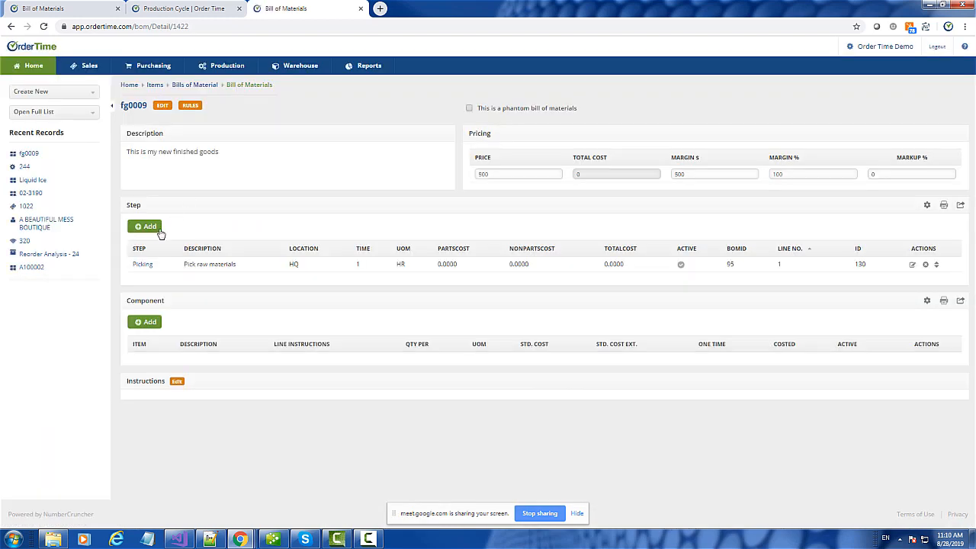
pyautogui.click(149, 228)
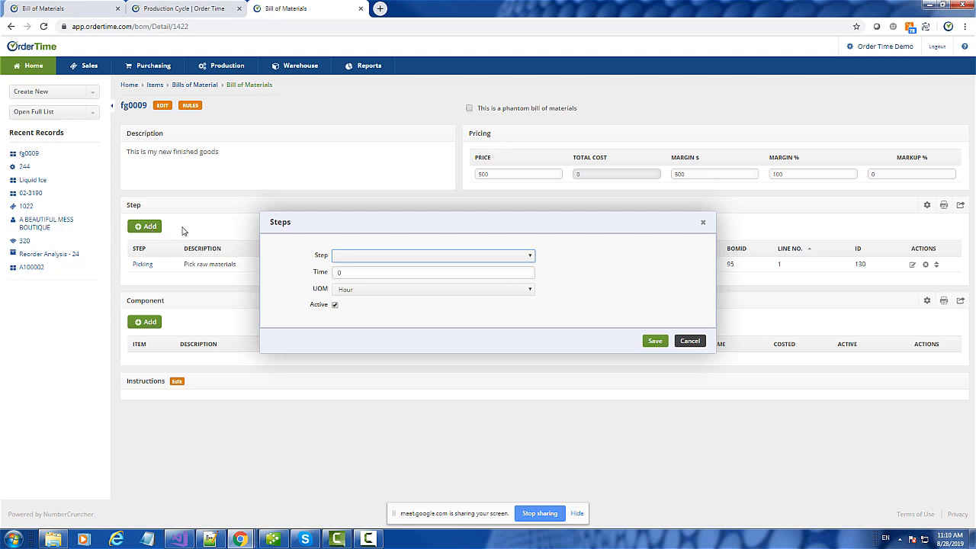
pyautogui.click(359, 257)
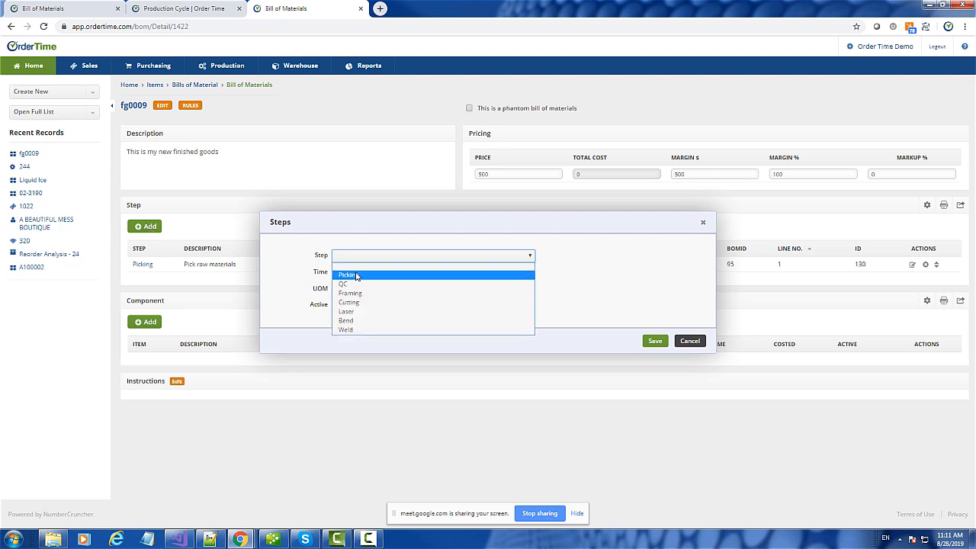
pyautogui.click(356, 275)
pyautogui.click(360, 257)
pyautogui.click(350, 268)
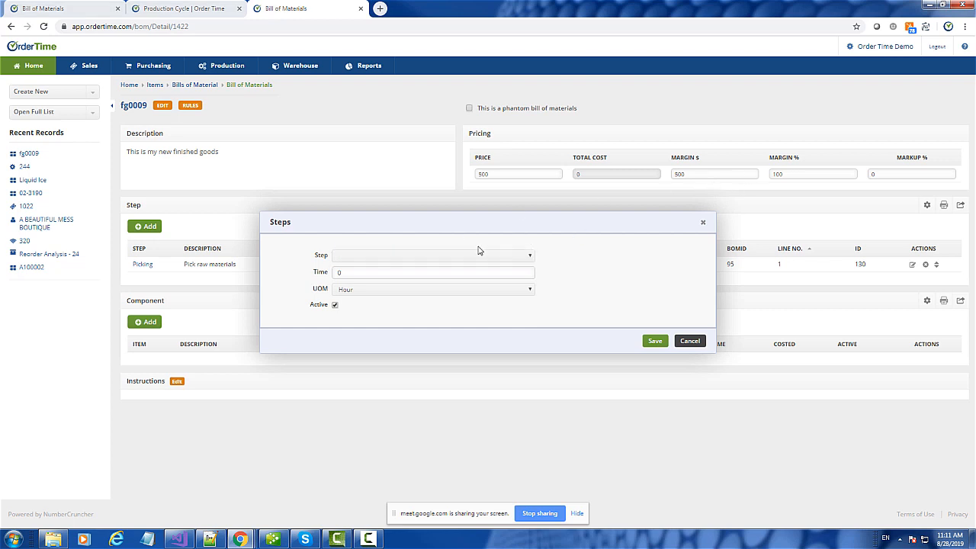
pyautogui.click(703, 224)
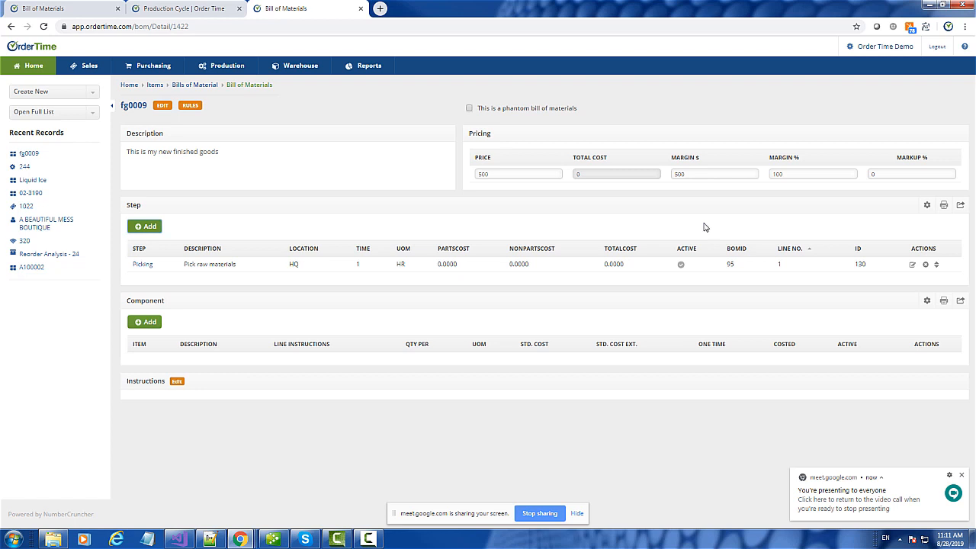
# - Visit the admin settings page, return to fg0009's bill of materials, and start a new step
pyautogui.click(878, 46)
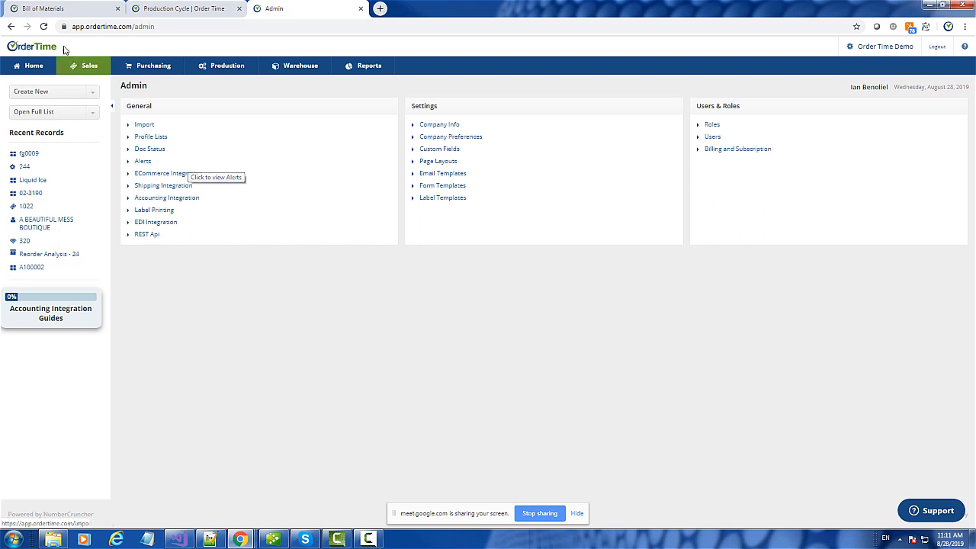
pyautogui.click(10, 27)
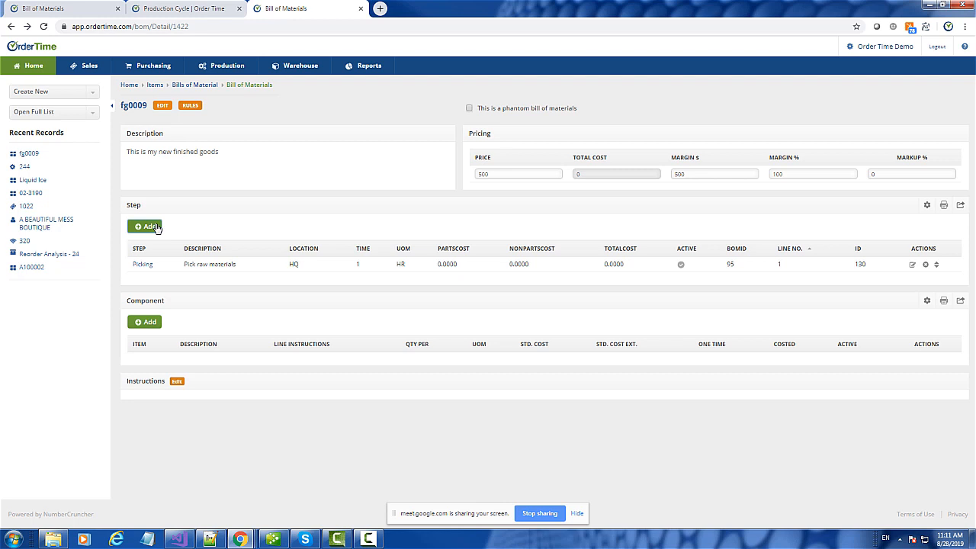
pyautogui.click(151, 226)
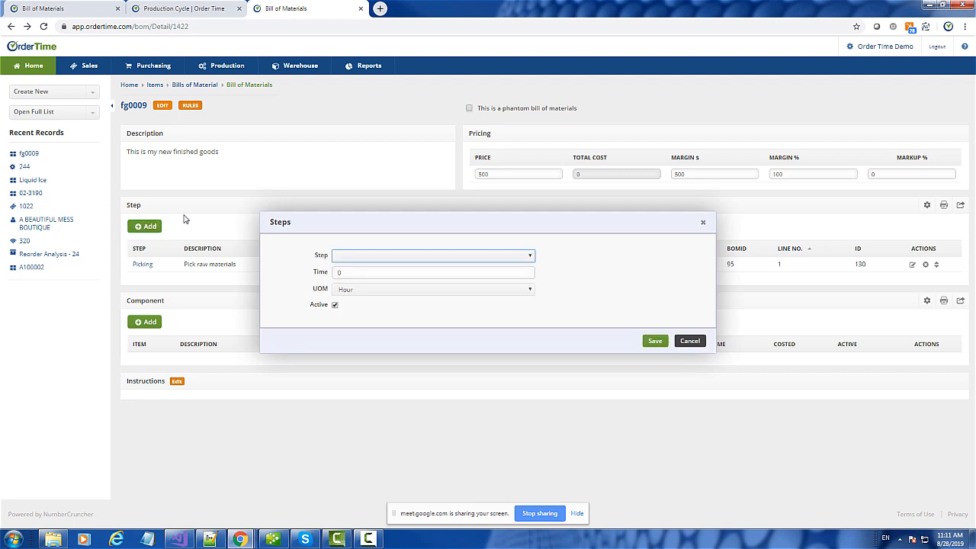
# - Add a Cutting step to fg0009's bill with a time of 15 Minutes
pyautogui.click(360, 258)
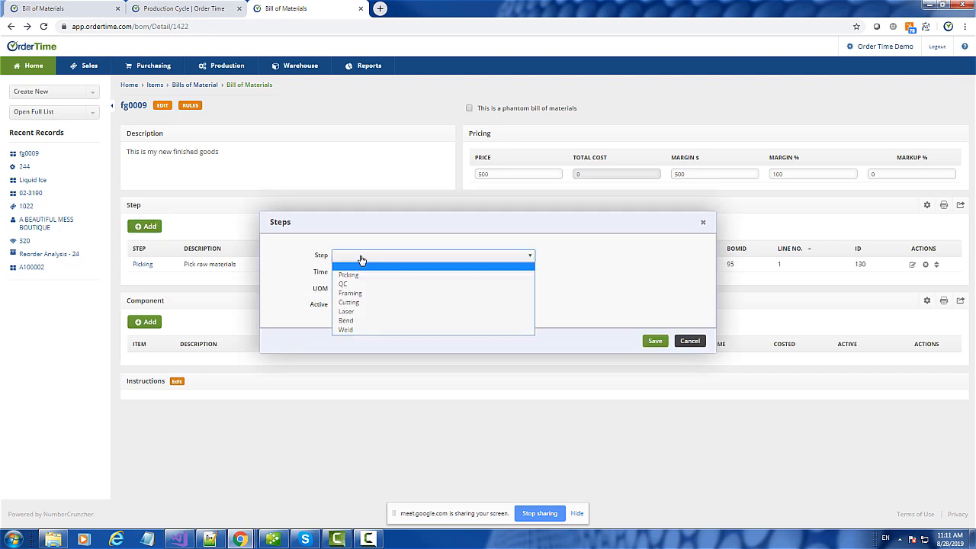
pyautogui.click(360, 303)
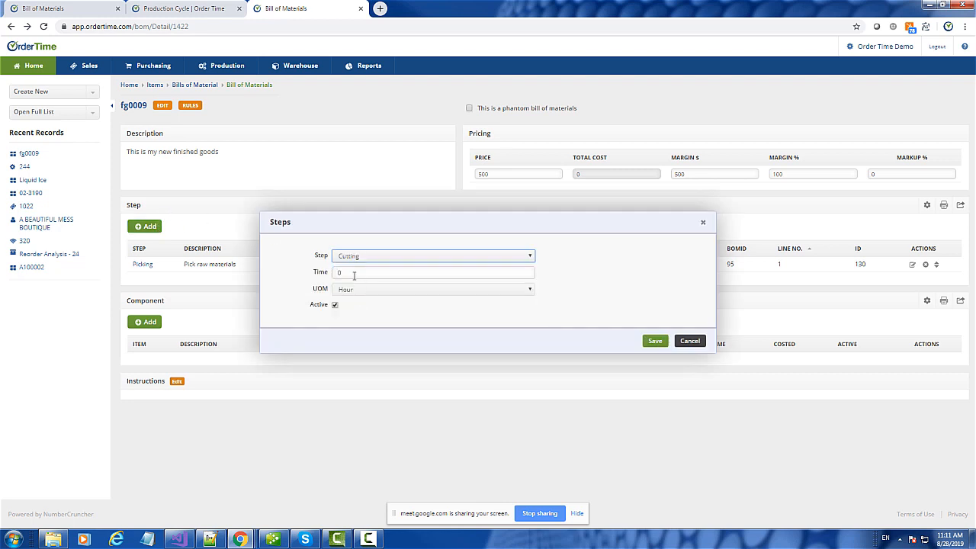
pyautogui.click(354, 274)
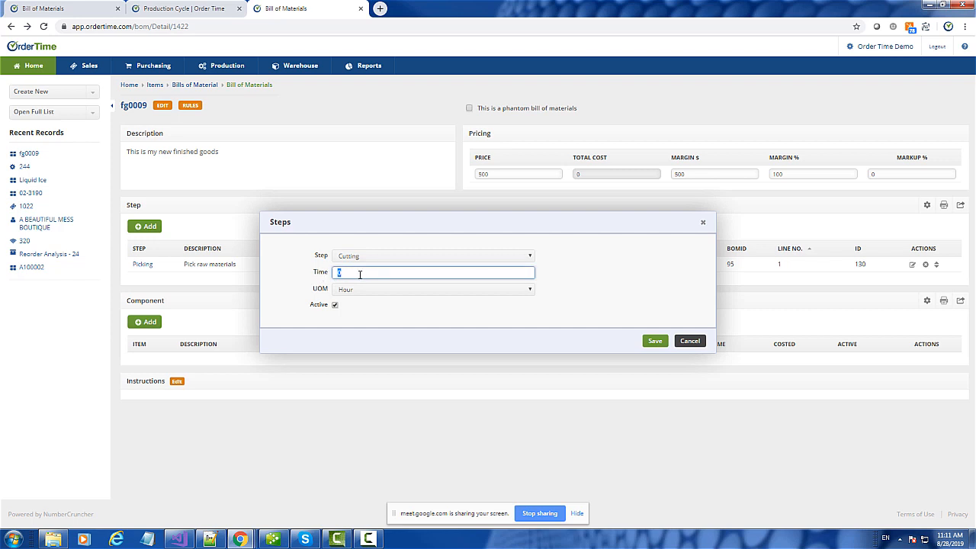
pyautogui.moveTo(355, 220); pyautogui.dragTo(349, 177)
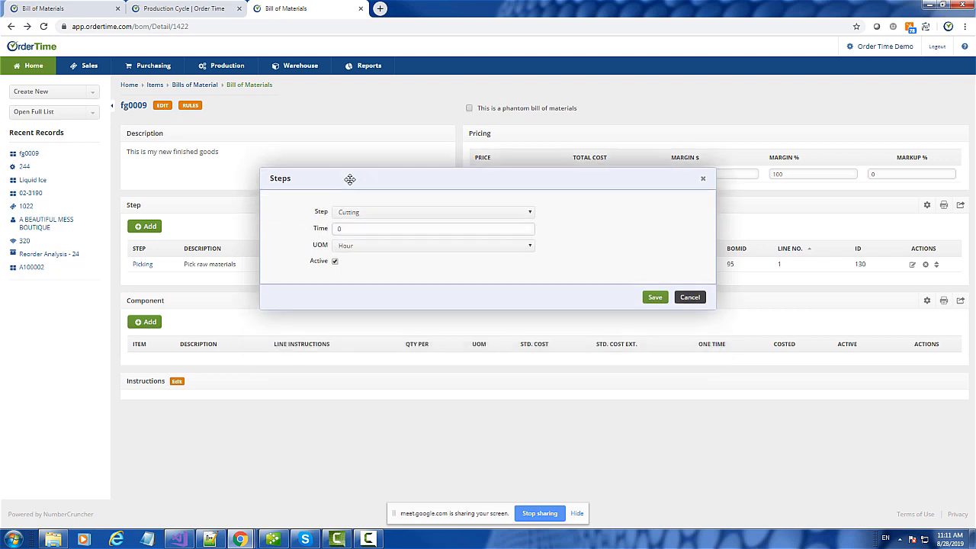
pyautogui.click(352, 229)
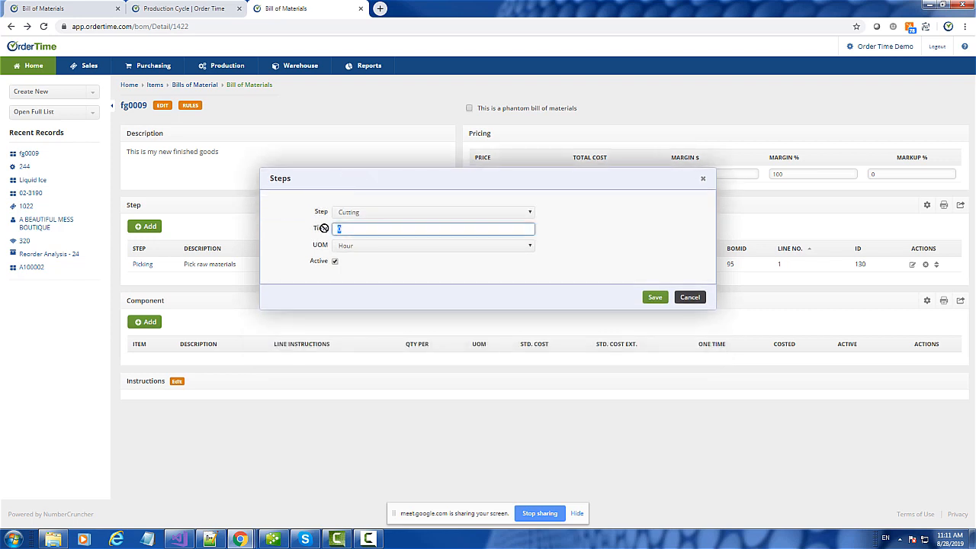
pyautogui.click(371, 246)
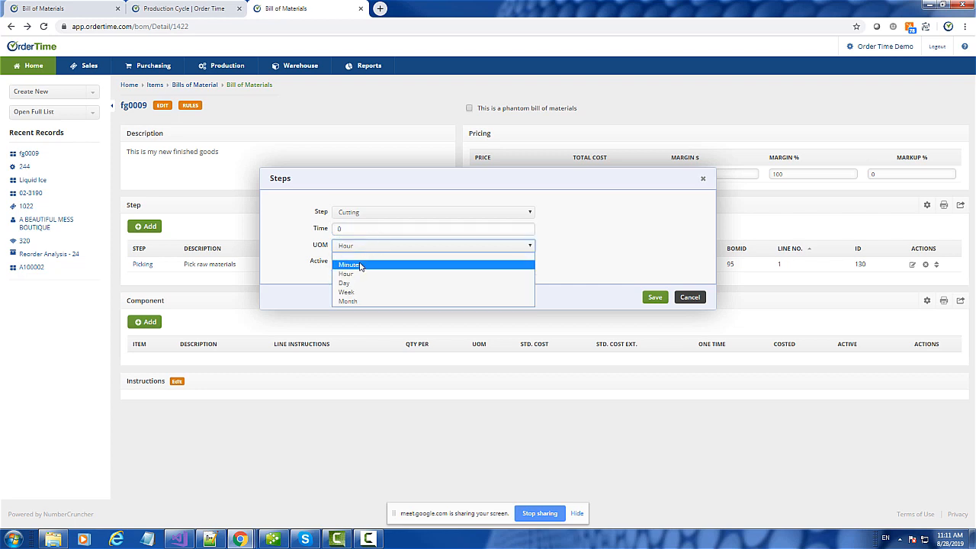
pyautogui.click(344, 229)
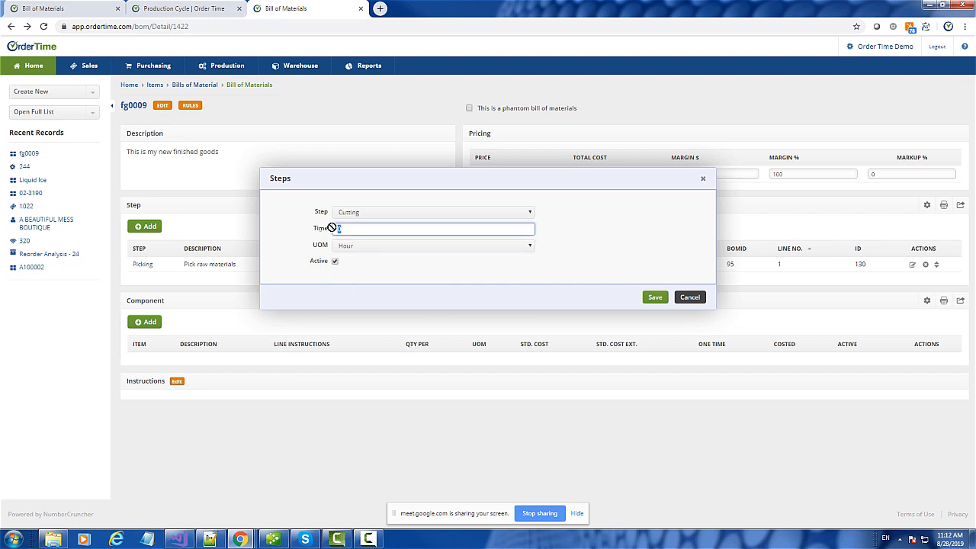
pyautogui.write('1')
pyautogui.click(386, 245)
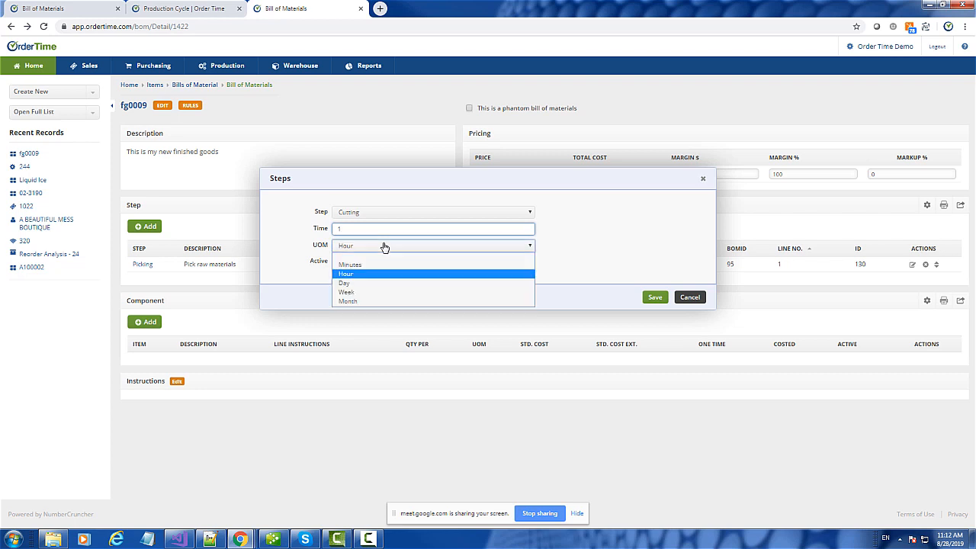
pyautogui.click(353, 229)
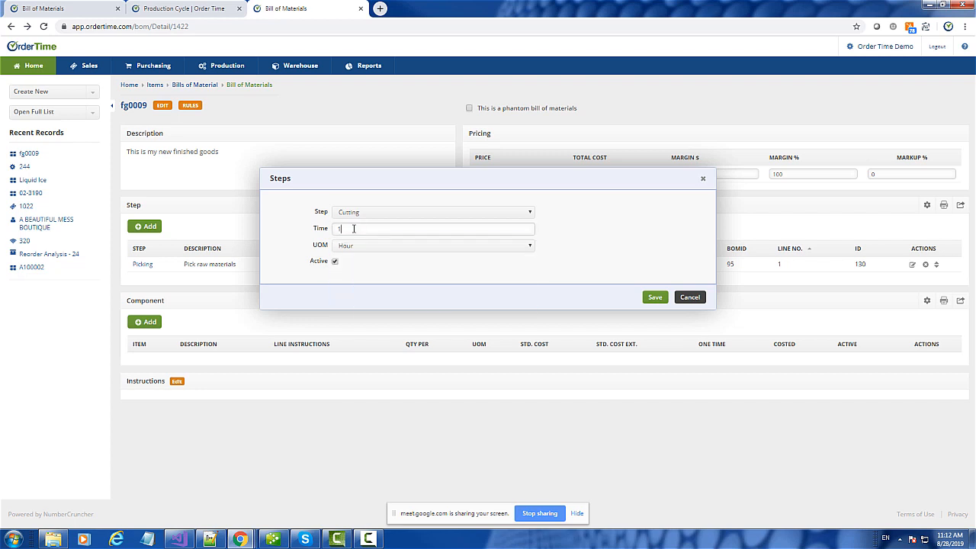
pyautogui.write('5')
pyautogui.click(366, 247)
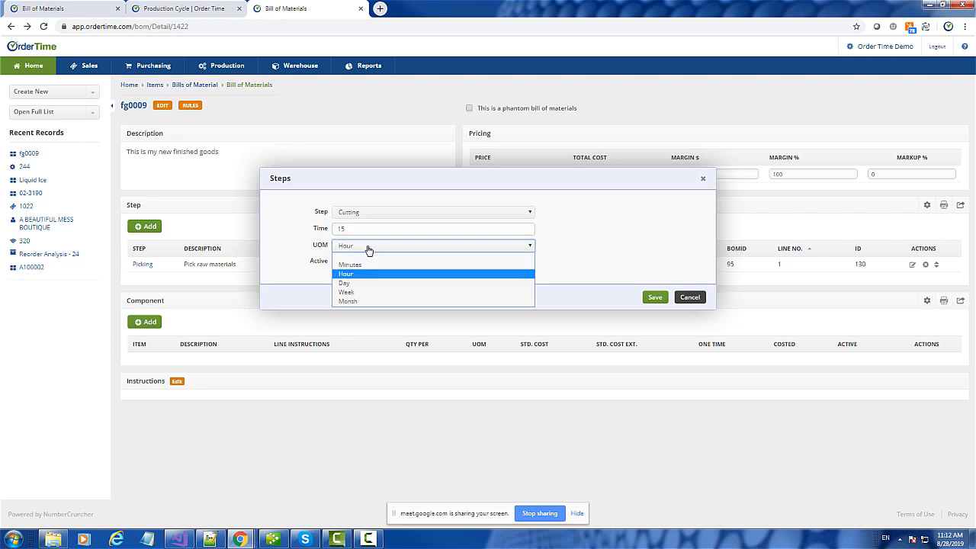
pyautogui.click(364, 267)
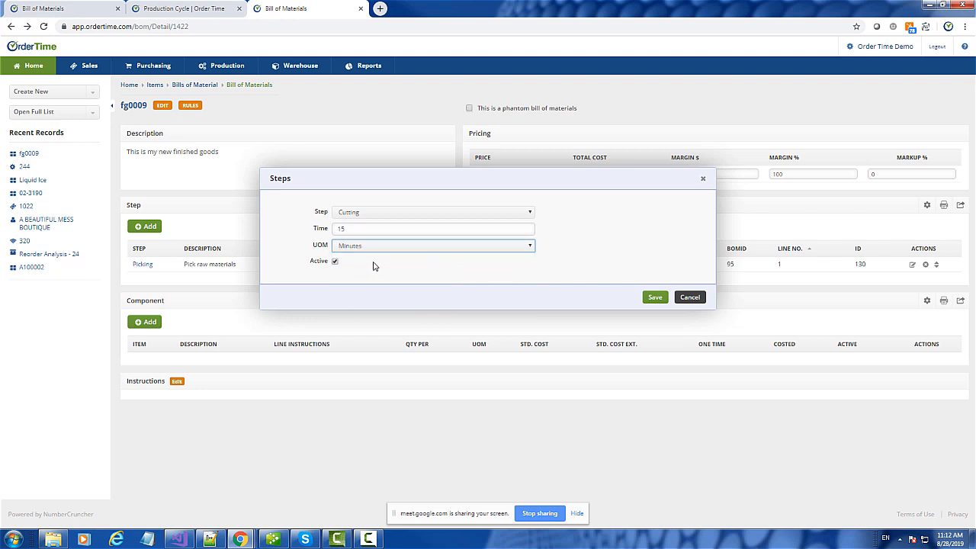
pyautogui.click(655, 298)
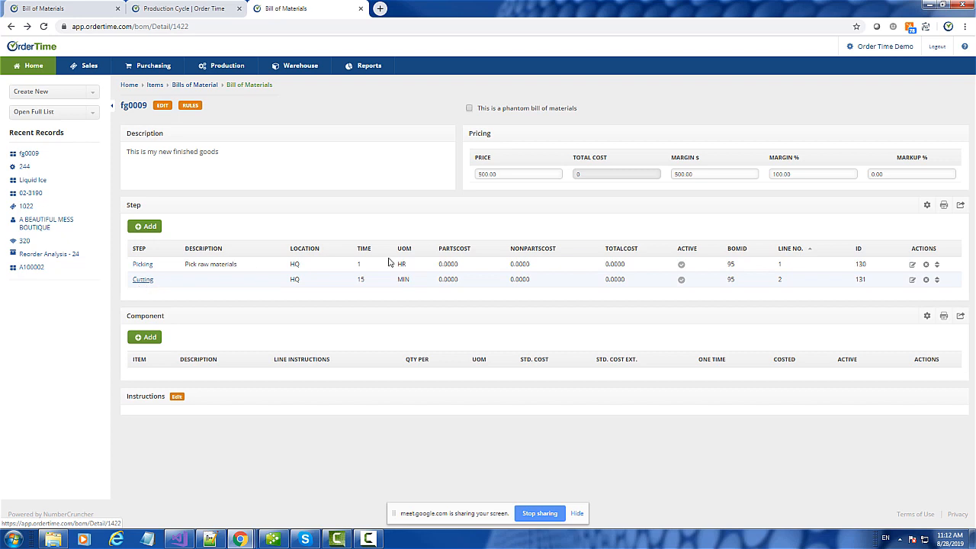
# - Delete the Cutting step from fg0009's bill of materials
pyautogui.click(913, 281)
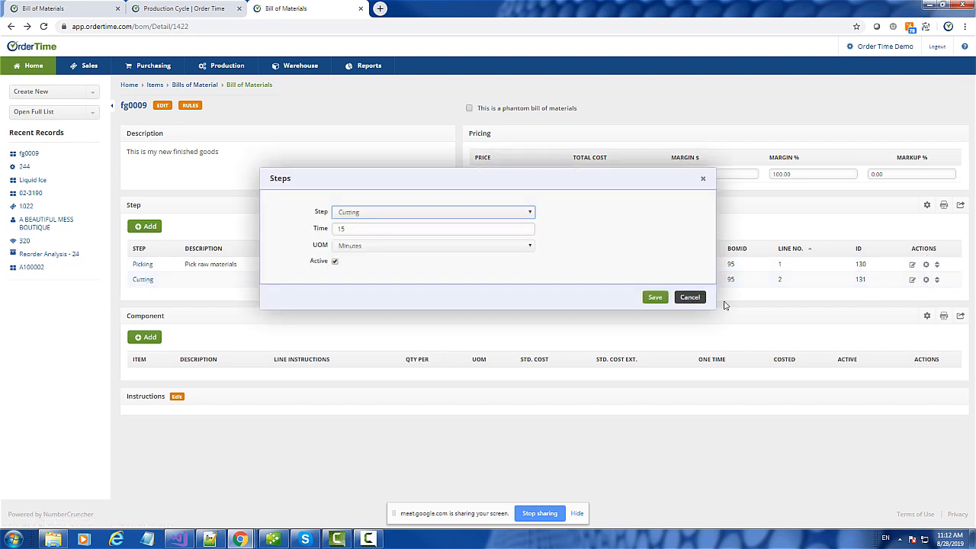
pyautogui.click(689, 297)
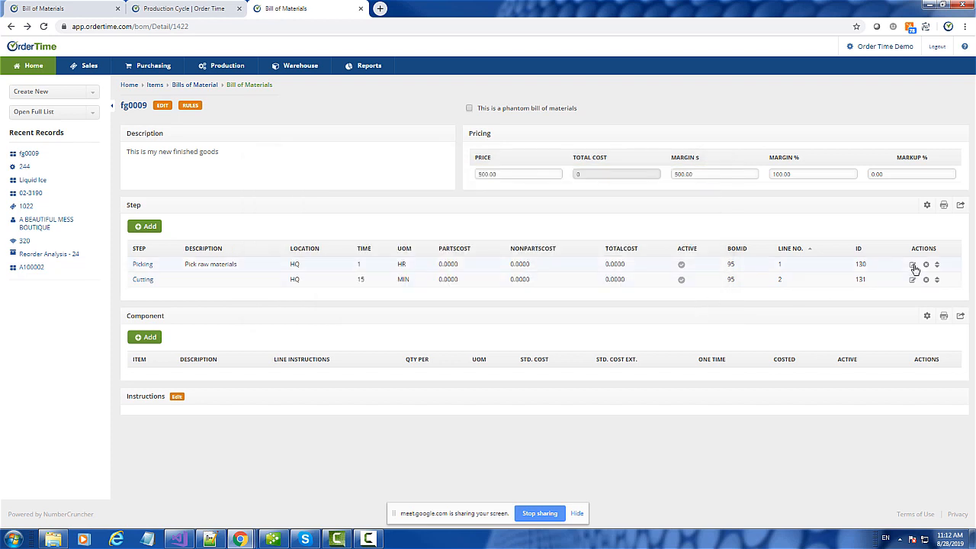
pyautogui.click(912, 264)
pyautogui.click(689, 298)
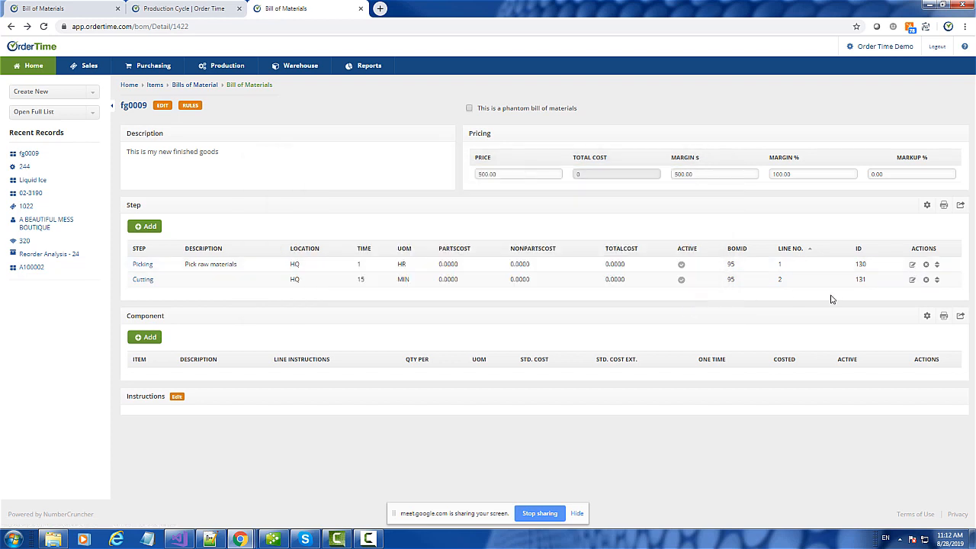
pyautogui.click(926, 280)
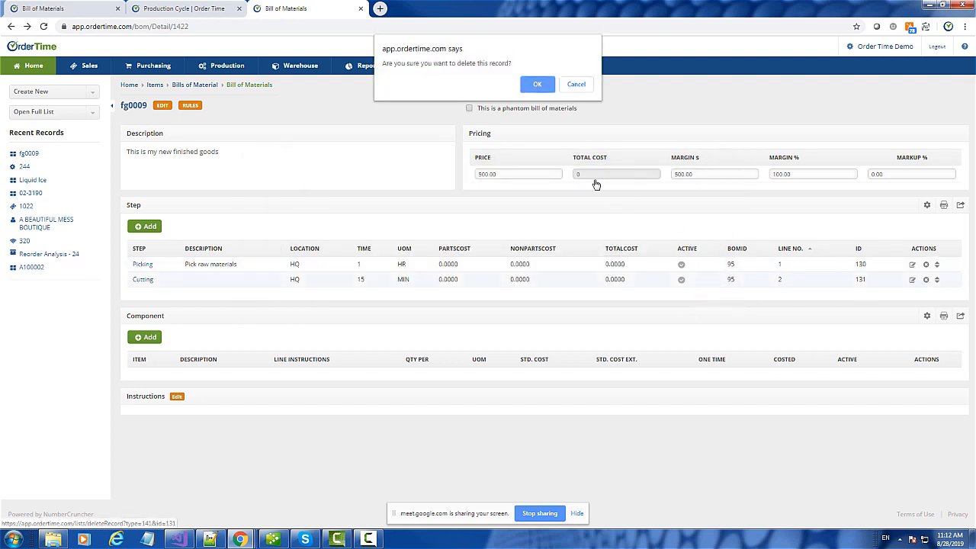
pyautogui.click(542, 88)
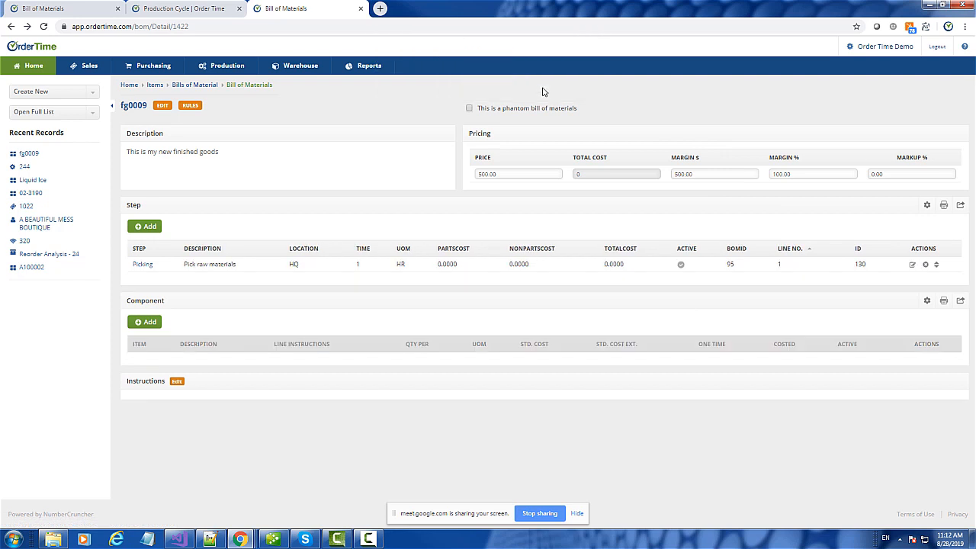
# - Try deleting the Picking step and dismiss the 'at least one active step' warning
pyautogui.click(925, 267)
pyautogui.click(534, 84)
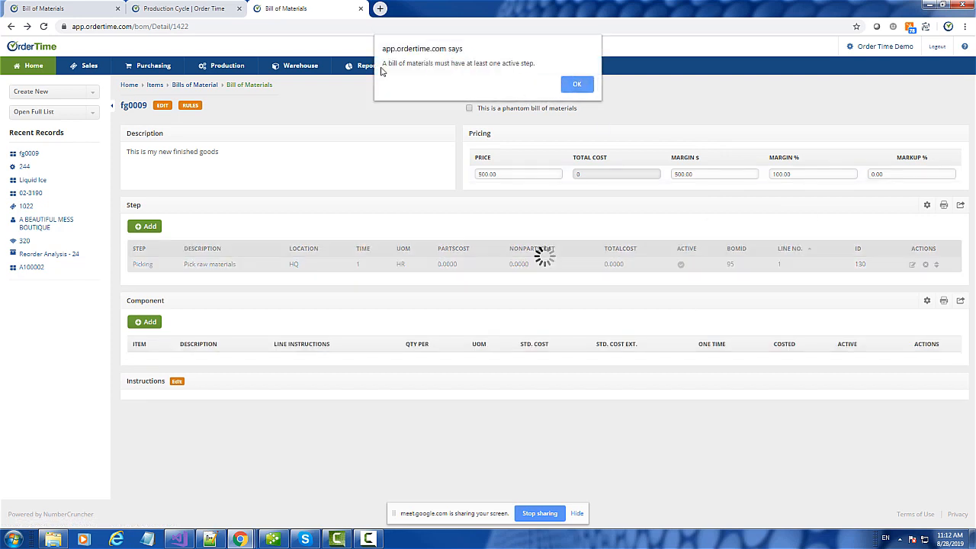
pyautogui.click(577, 84)
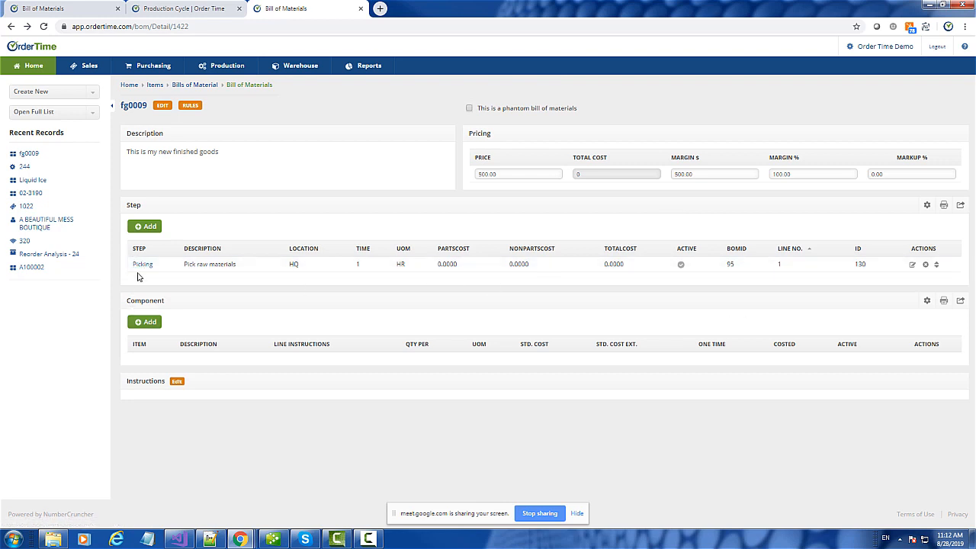
# - Re-add the Cutting step with a time of 15 Minutes
pyautogui.click(145, 227)
pyautogui.click(361, 213)
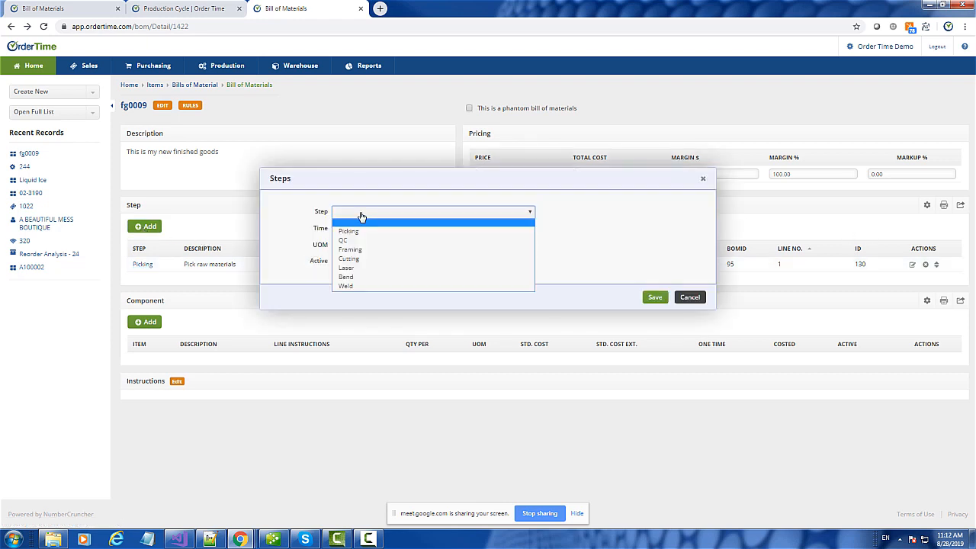
pyautogui.click(351, 258)
pyautogui.click(339, 229)
pyautogui.click(339, 229)
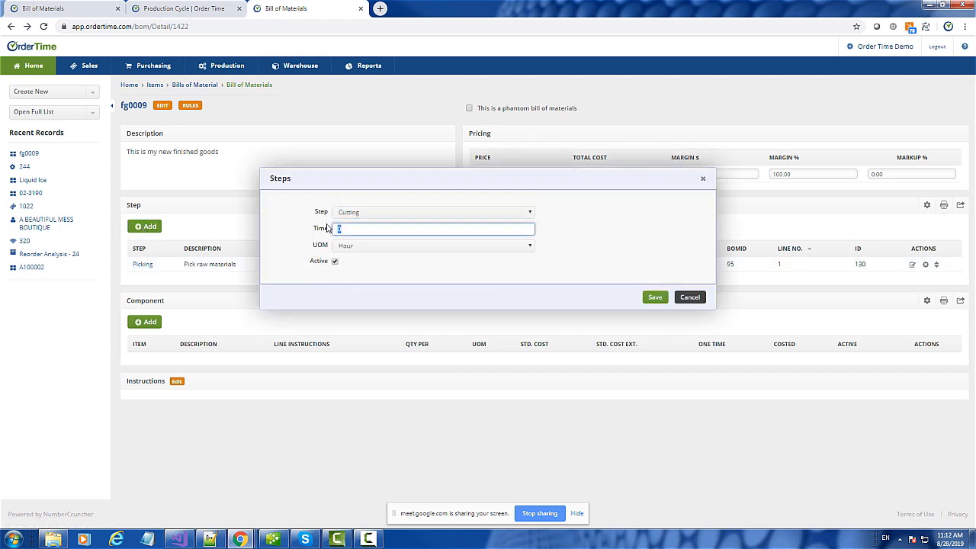
pyautogui.write('15')
pyautogui.press('Tab')
pyautogui.click(362, 249)
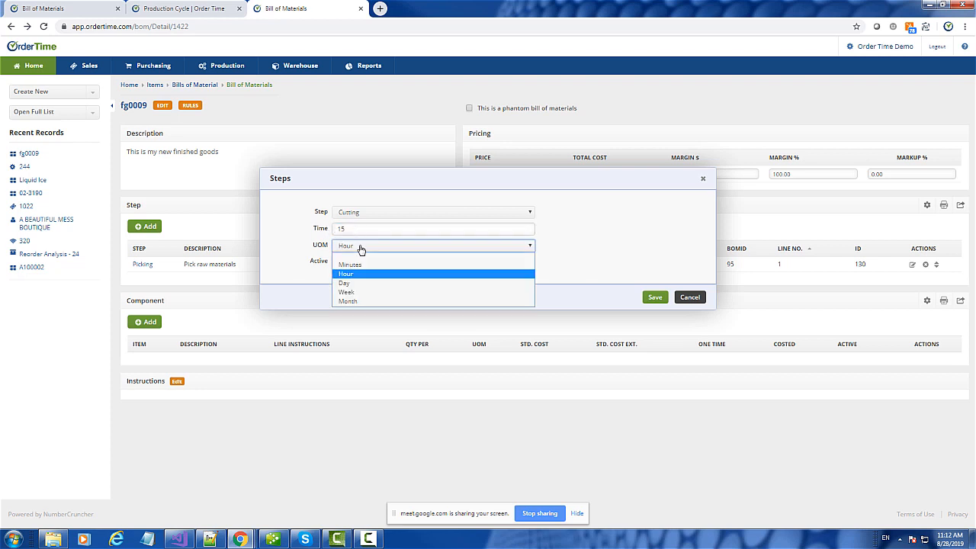
pyautogui.click(350, 265)
pyautogui.click(654, 298)
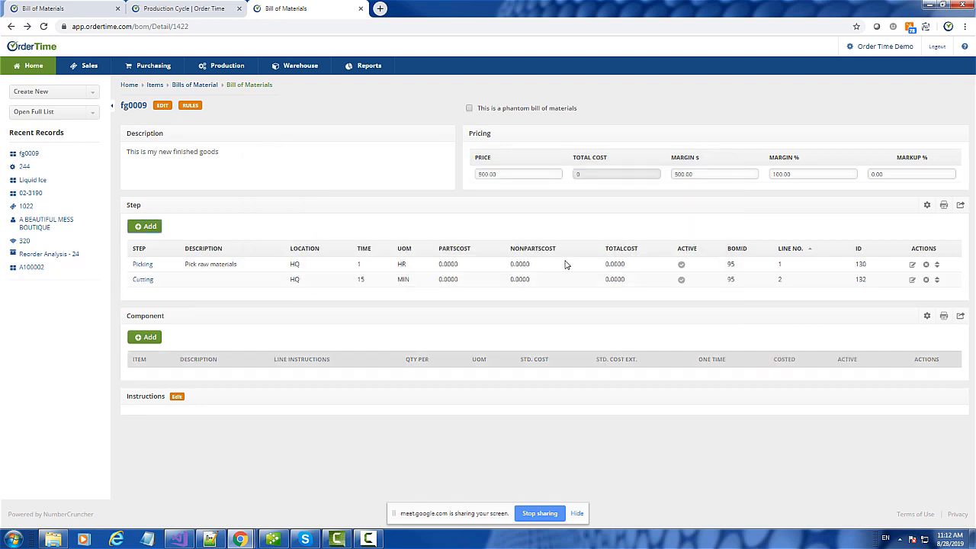
# - Reorder the step line numbers, ending with Picking as line 1 and Cutting as line 2
pyautogui.click(938, 280)
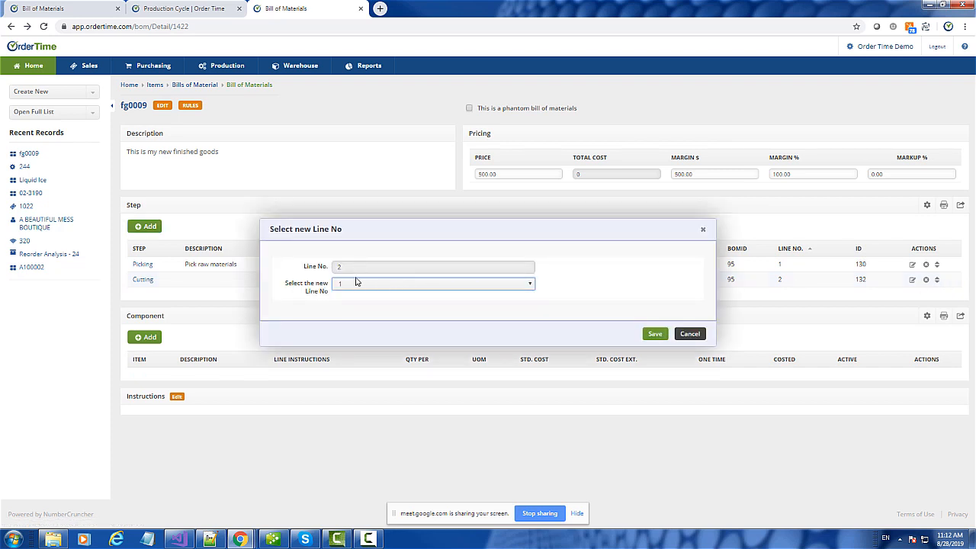
pyautogui.click(657, 334)
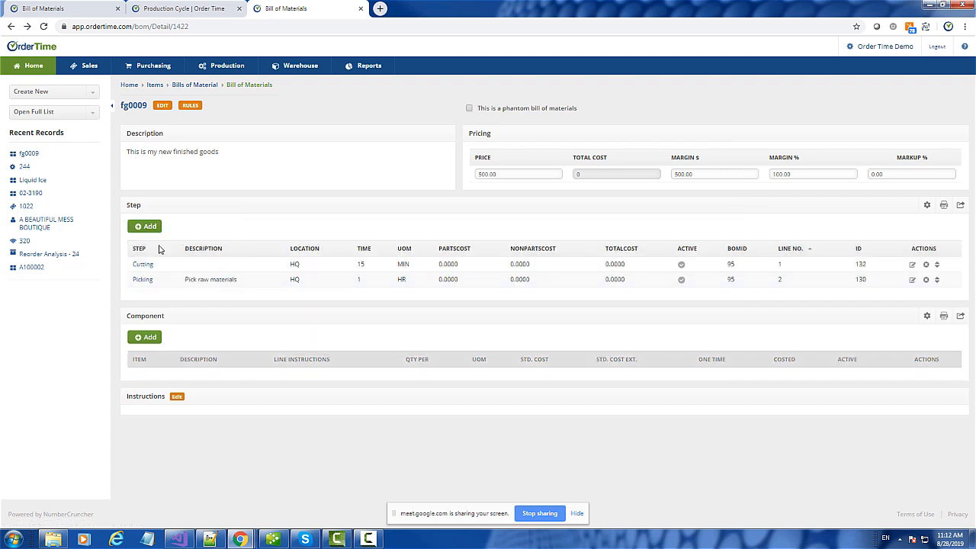
pyautogui.click(938, 282)
pyautogui.click(656, 334)
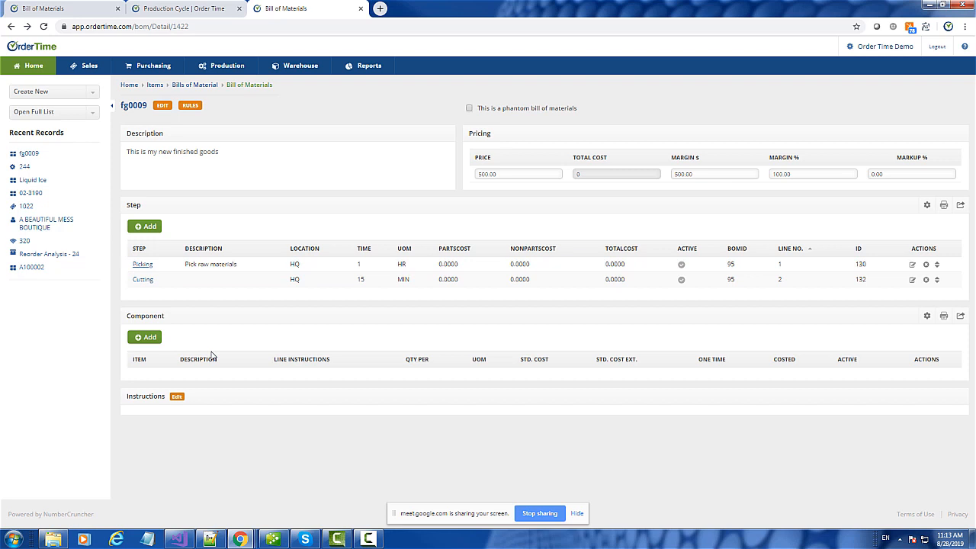
# - Add component 01-4616 with instructions 'Line up unit to left' and quantity per 1
pyautogui.click(148, 339)
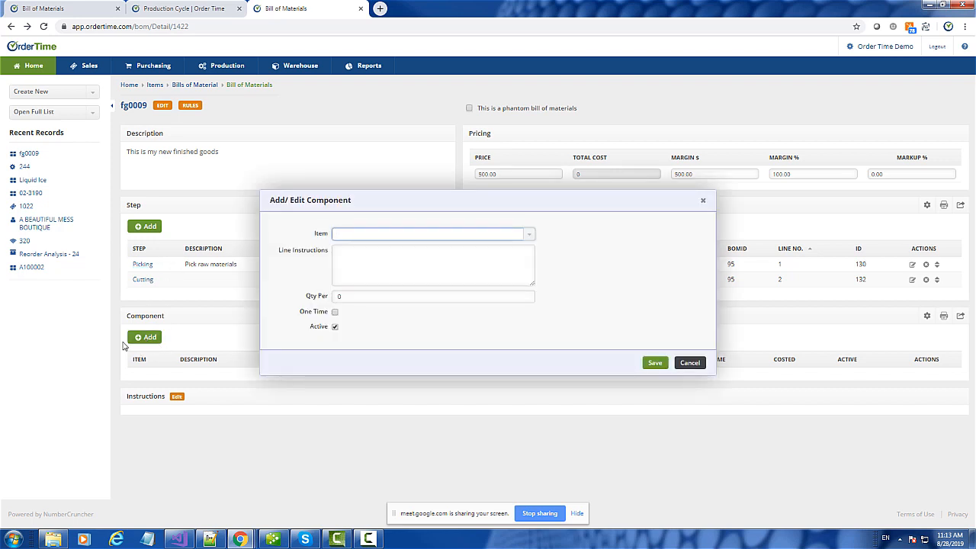
pyautogui.click(703, 203)
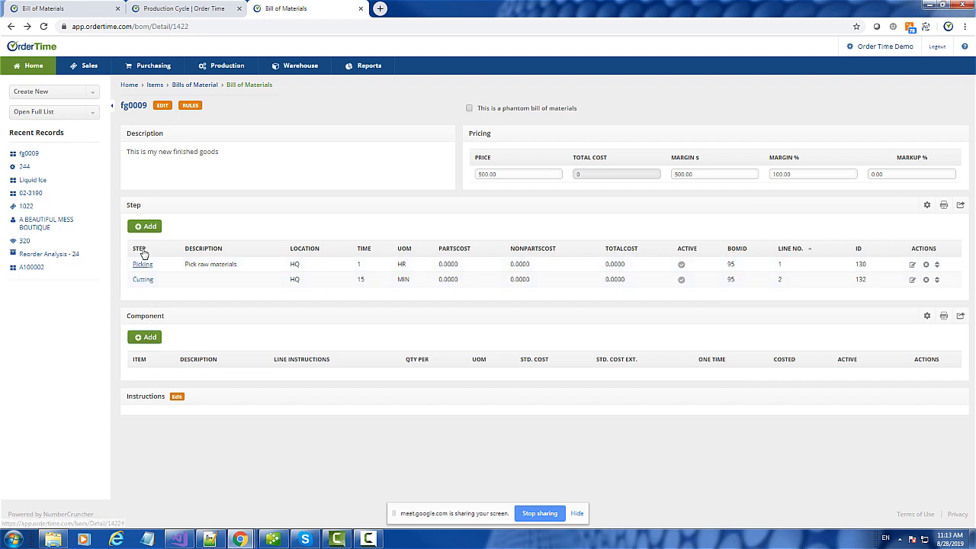
pyautogui.click(146, 339)
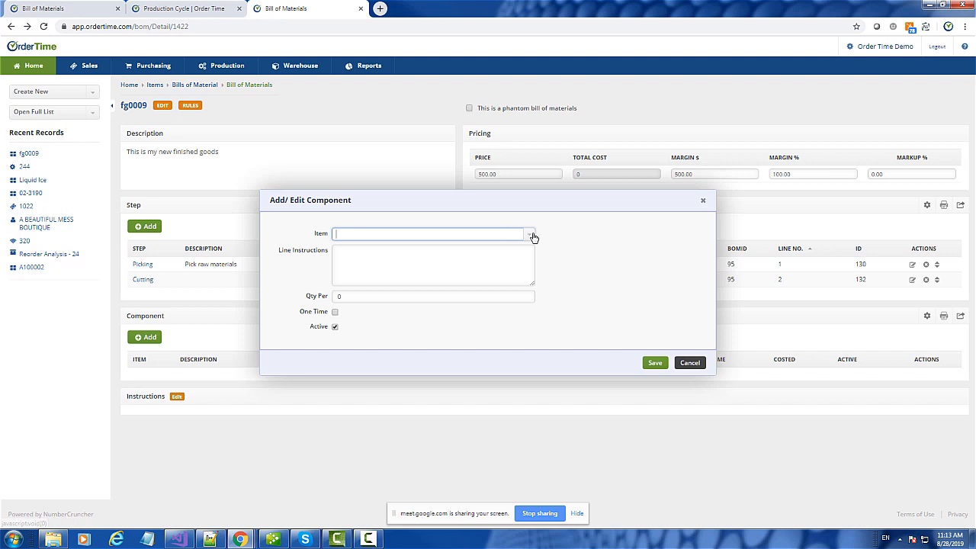
pyautogui.write('01-461')
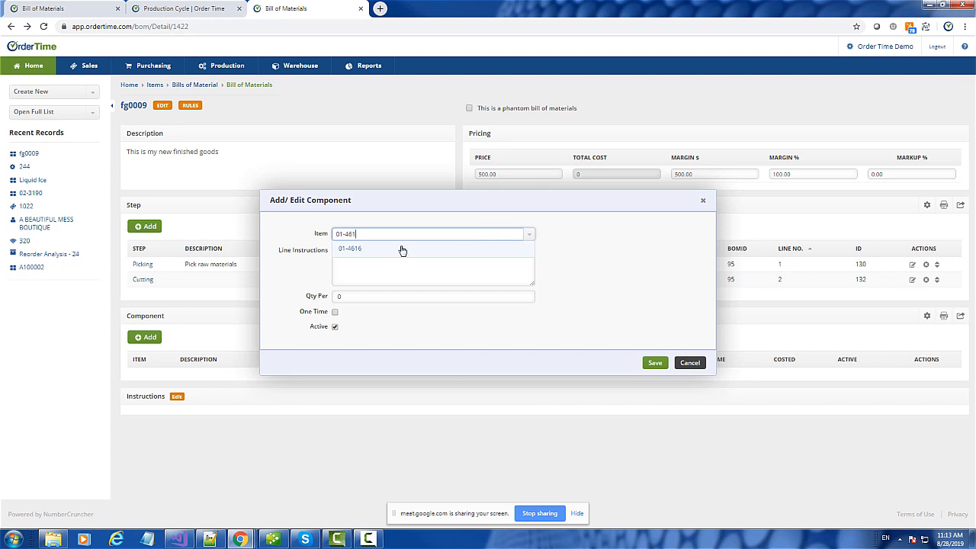
pyautogui.click(403, 250)
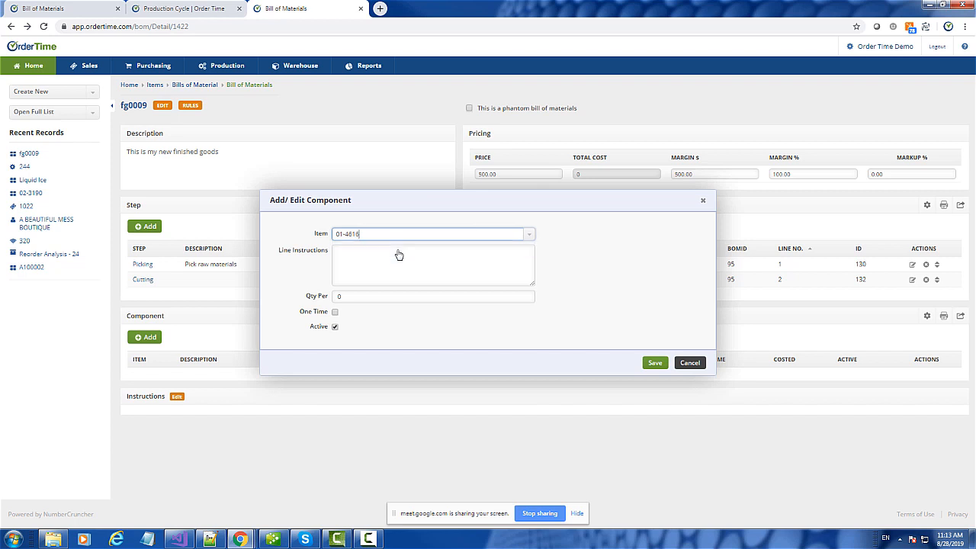
pyautogui.click(377, 263)
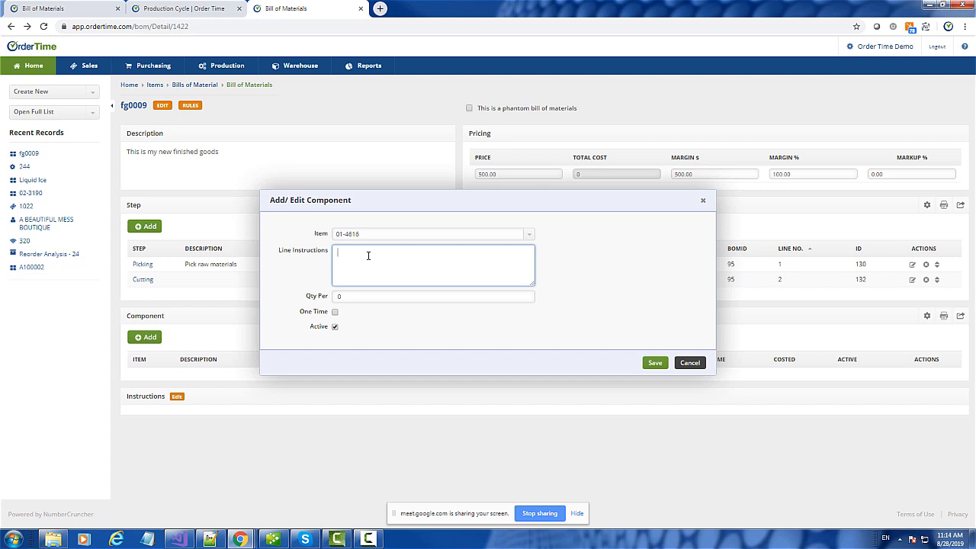
pyautogui.write('ine up unit to left')
pyautogui.click(323, 297)
pyautogui.write('1')
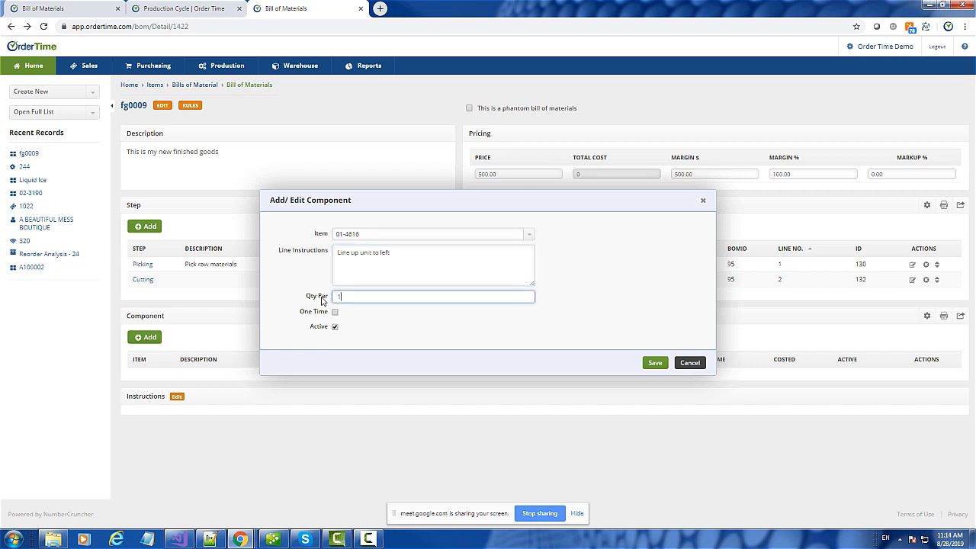
pyautogui.click(650, 365)
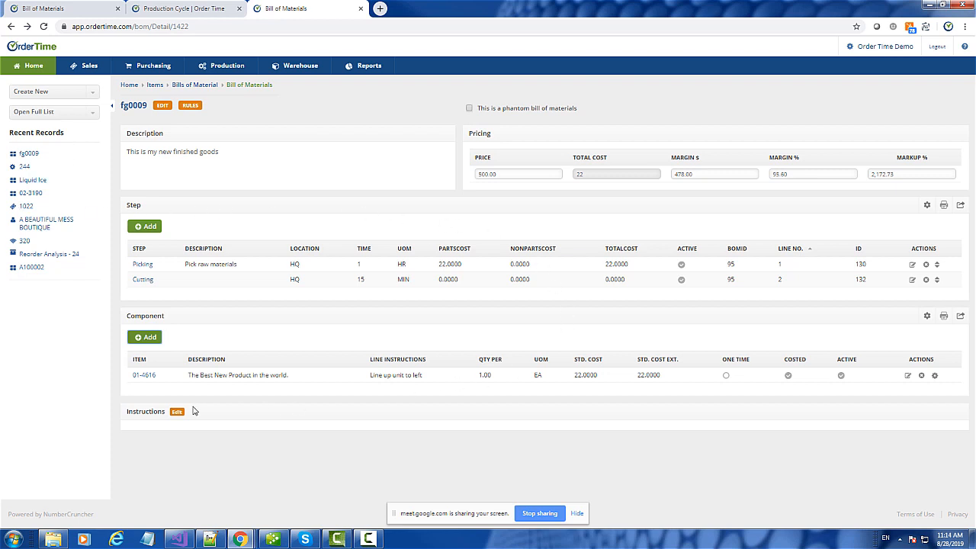
# - Add component 01-4623 with line instructions 'do this and that'
pyautogui.click(151, 337)
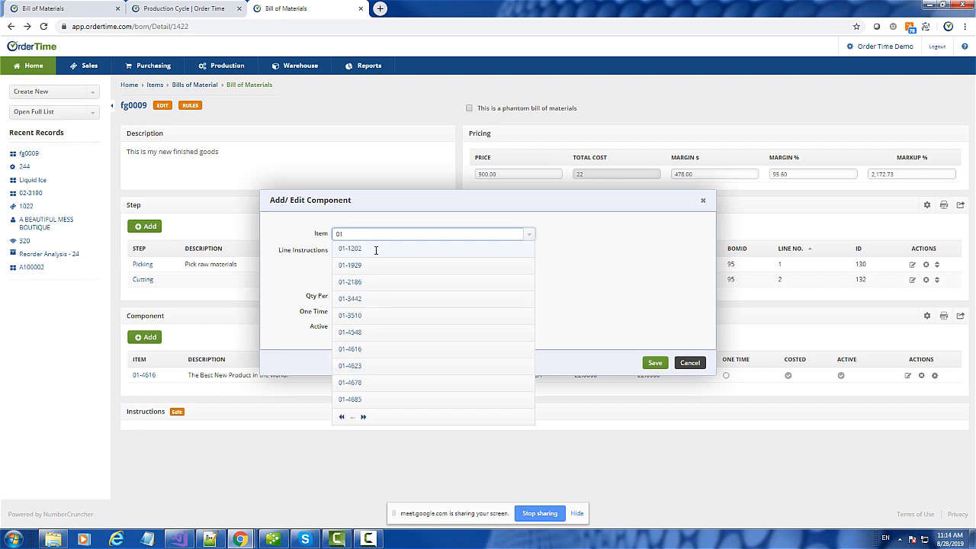
pyautogui.write('01-46')
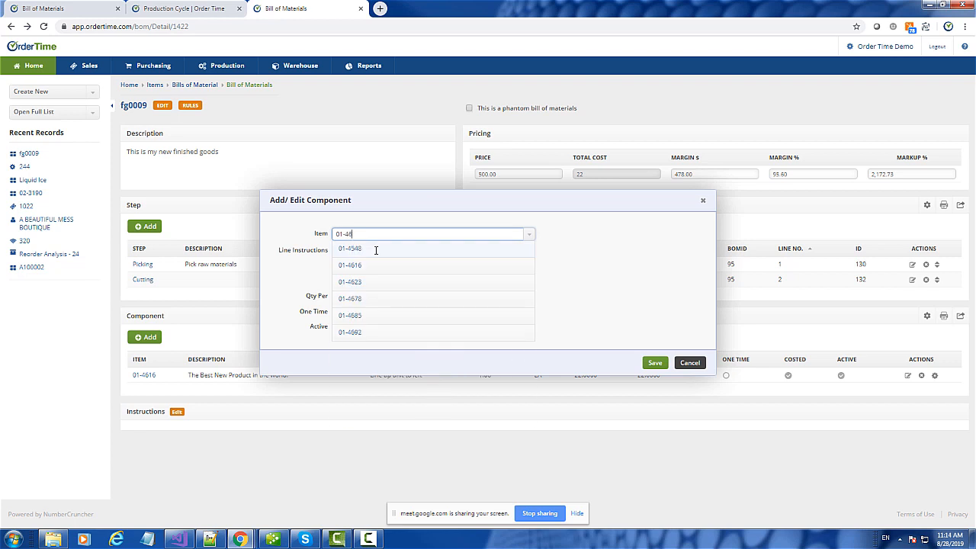
pyautogui.write('23')
pyautogui.click(364, 254)
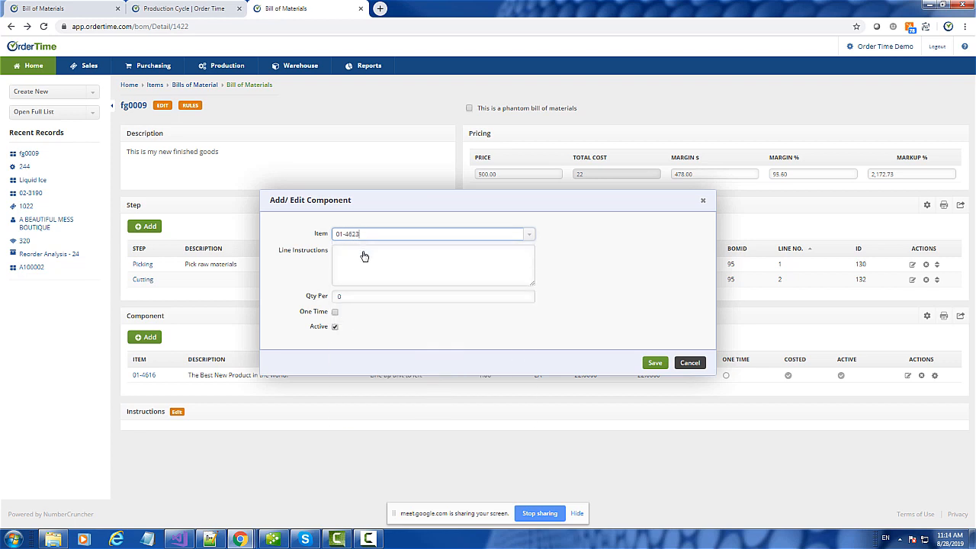
pyautogui.click(365, 268)
pyautogui.write('do this and that')
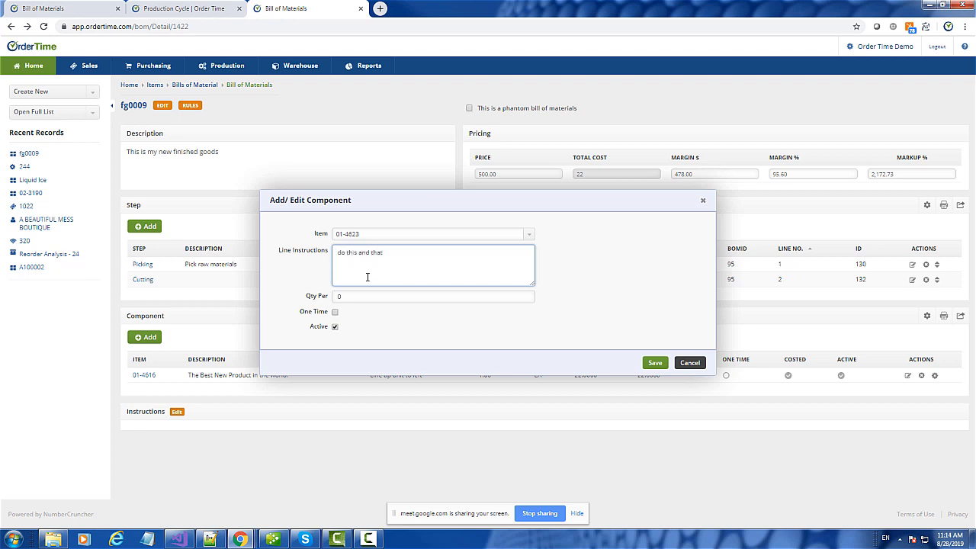
pyautogui.click(352, 300)
pyautogui.write('3')
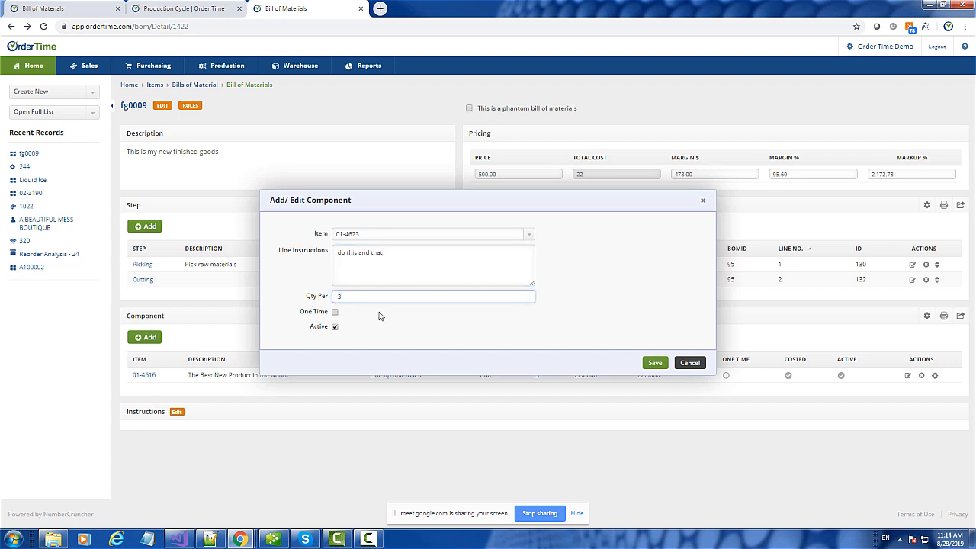
pyautogui.click(652, 363)
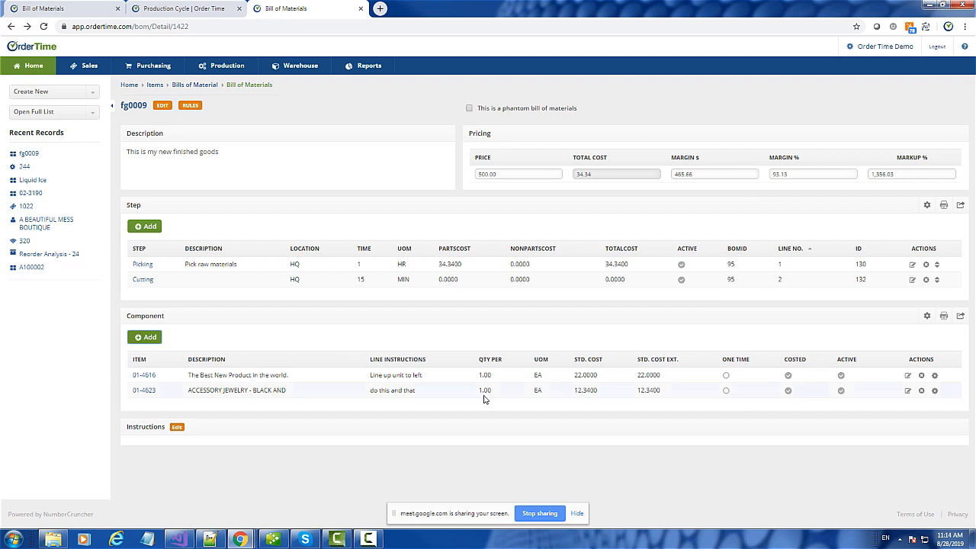
# - Reopen component 01-4623's edit form to check its quantity, then cancel
pyautogui.click(907, 390)
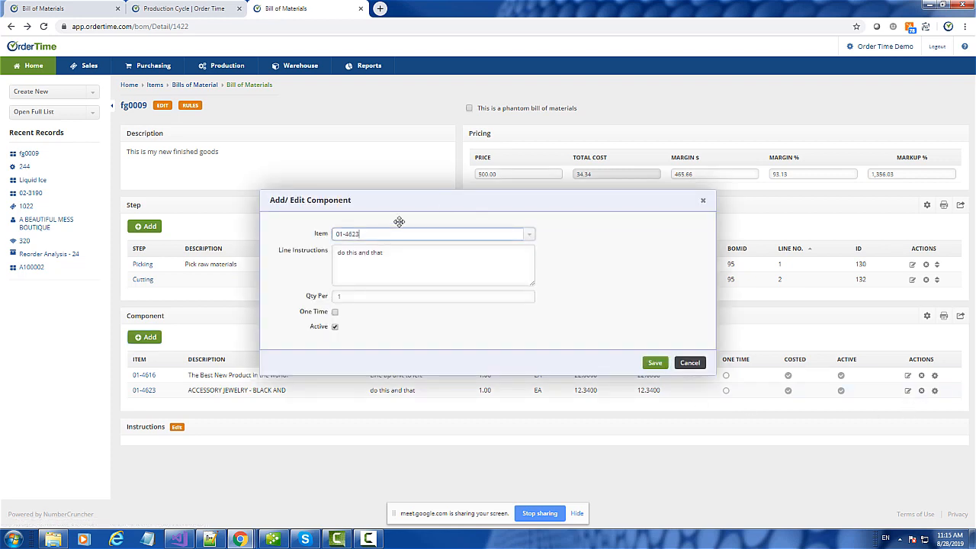
pyautogui.click(348, 297)
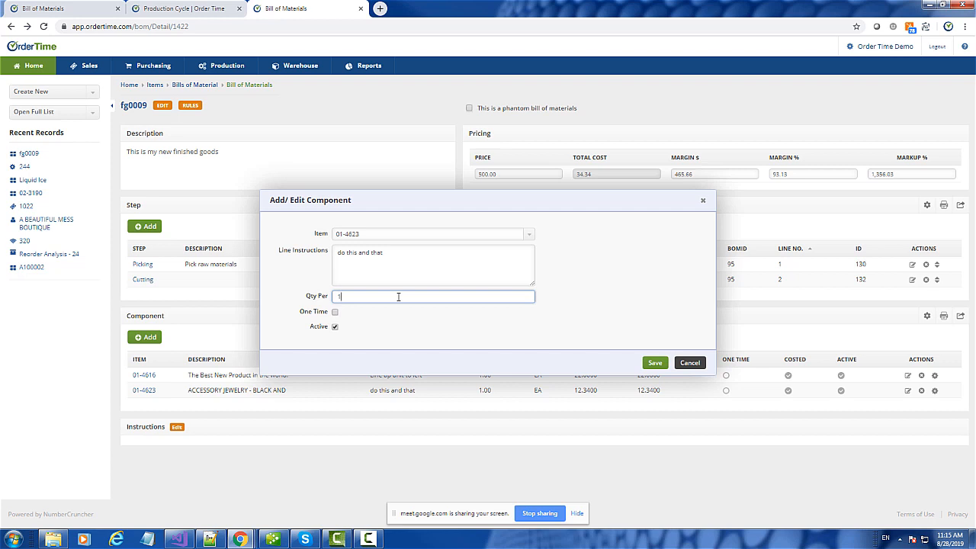
pyautogui.click(688, 364)
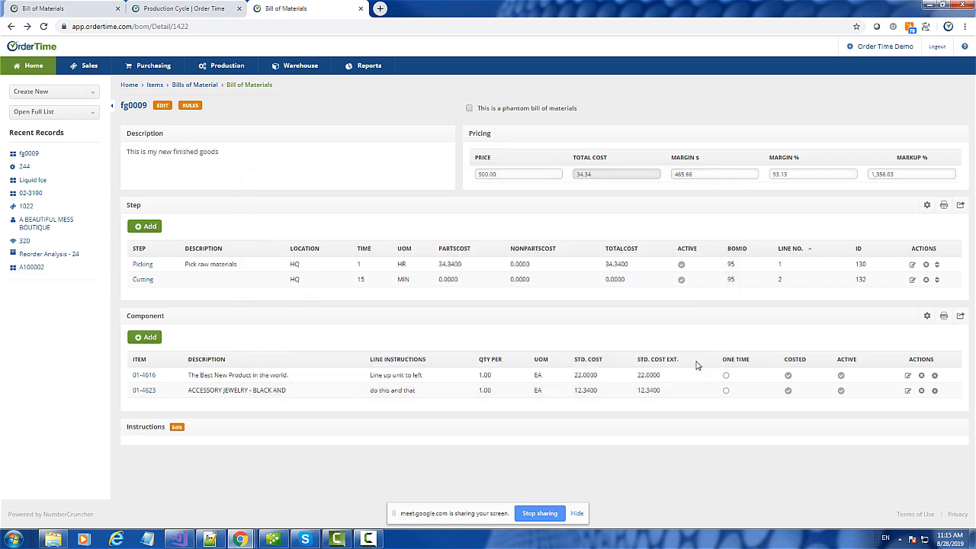
# - Add Liquid Ice as a component at 4 oz per unit
pyautogui.click(142, 337)
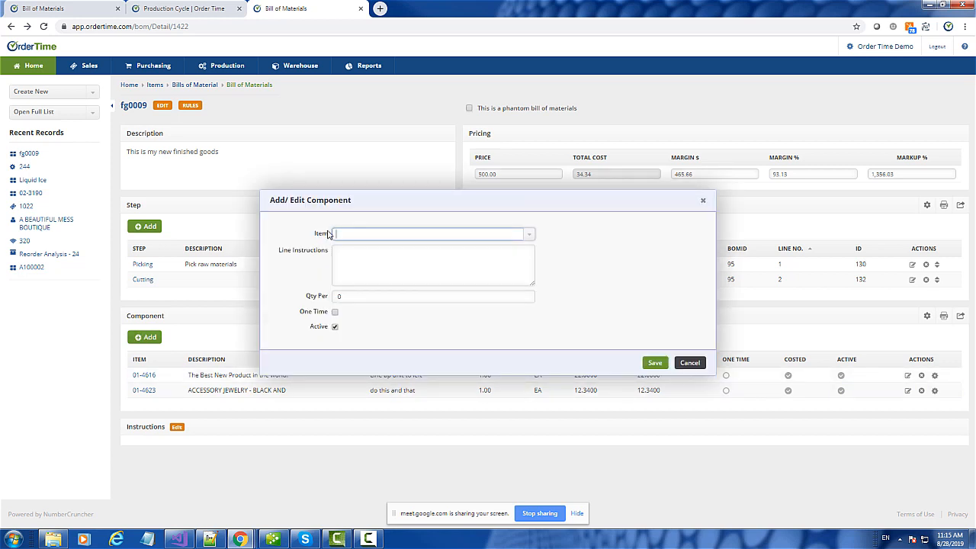
pyautogui.write('liqui')
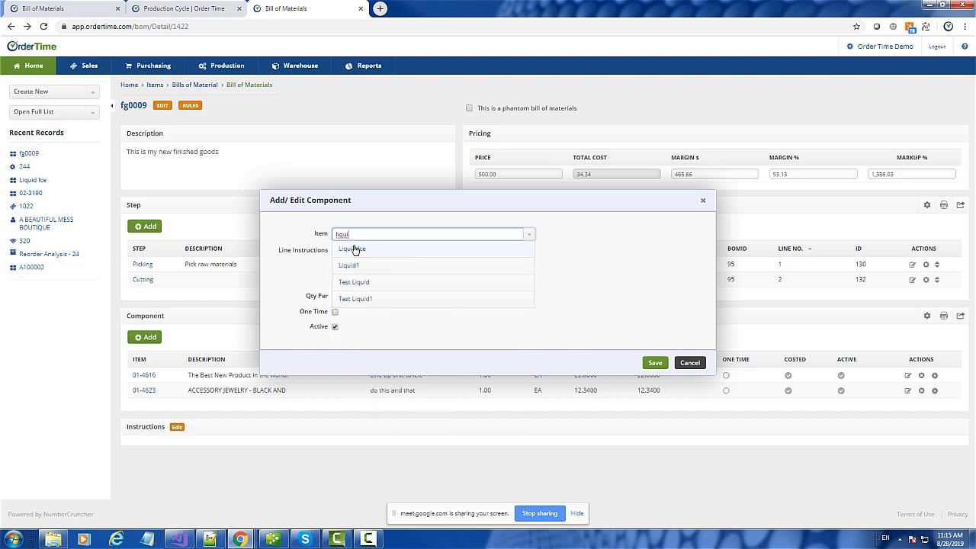
pyautogui.click(353, 249)
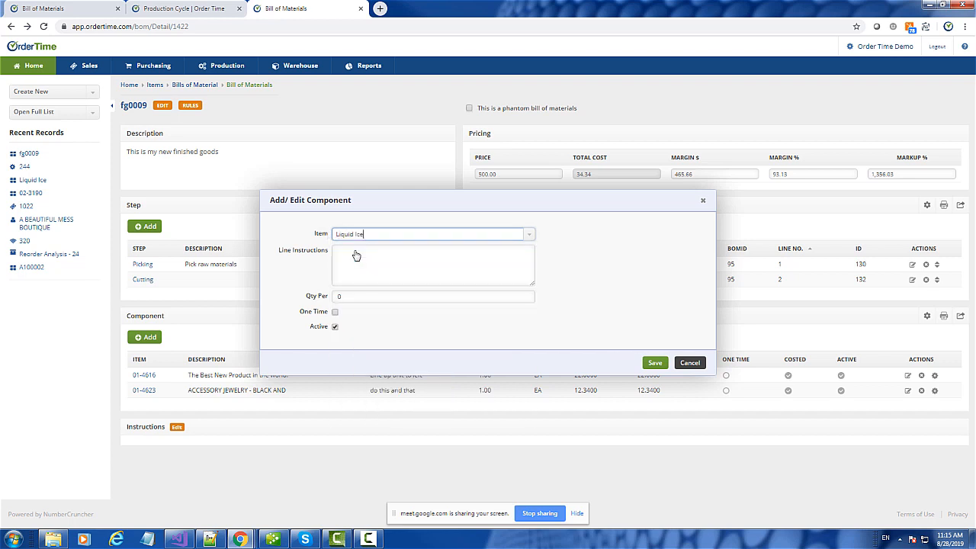
pyautogui.click(322, 298)
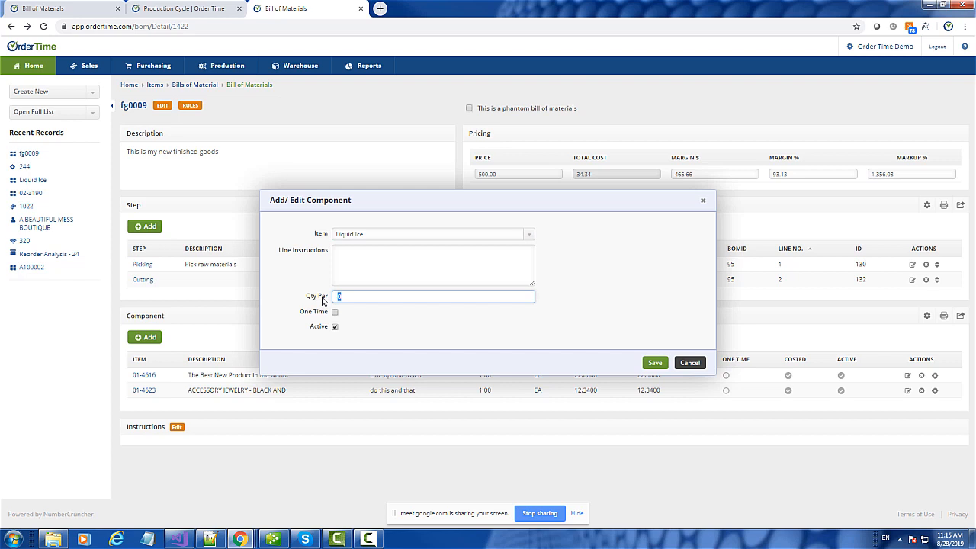
pyautogui.write('4')
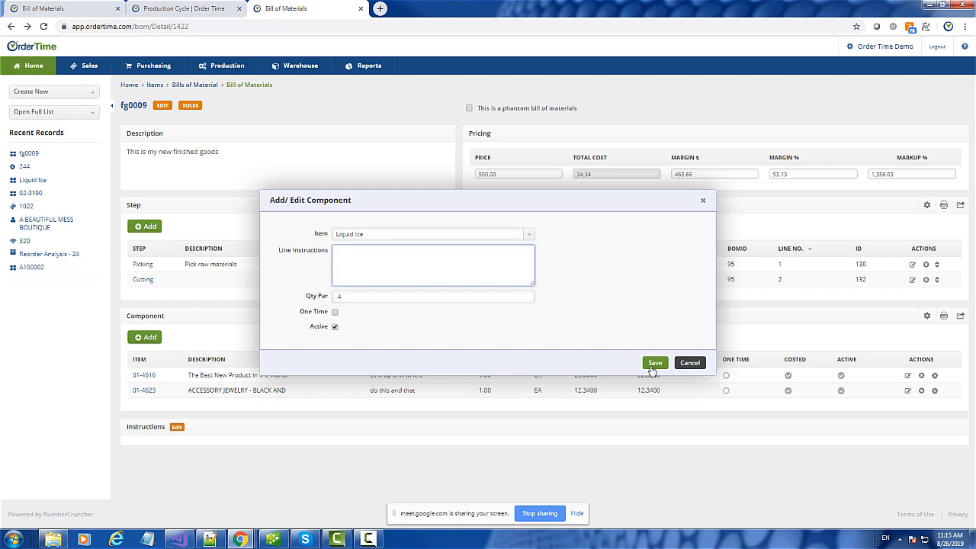
pyautogui.click(653, 363)
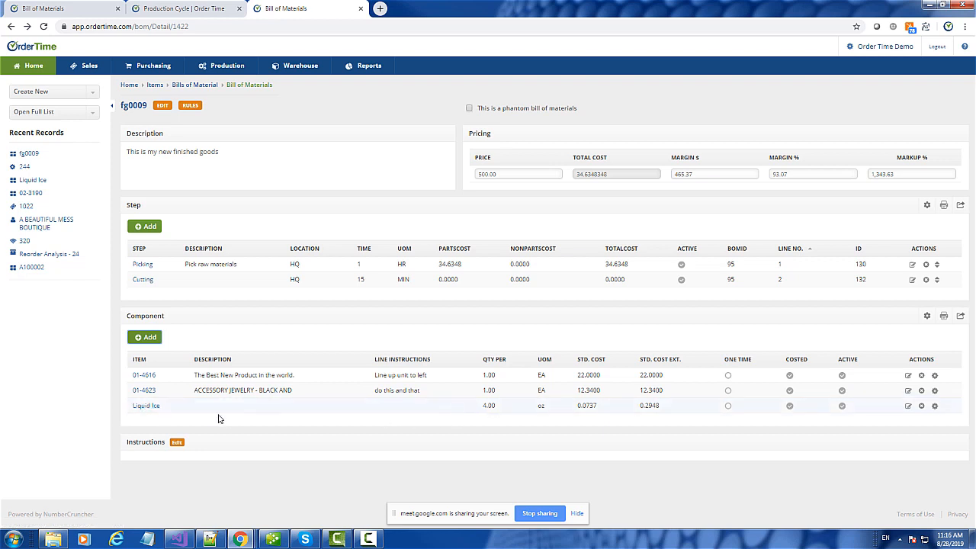
# - Open the Liquid Ice item in a separate tab and start editing it, then return to fg0009's bill
pyautogui.rightClick(156, 407)
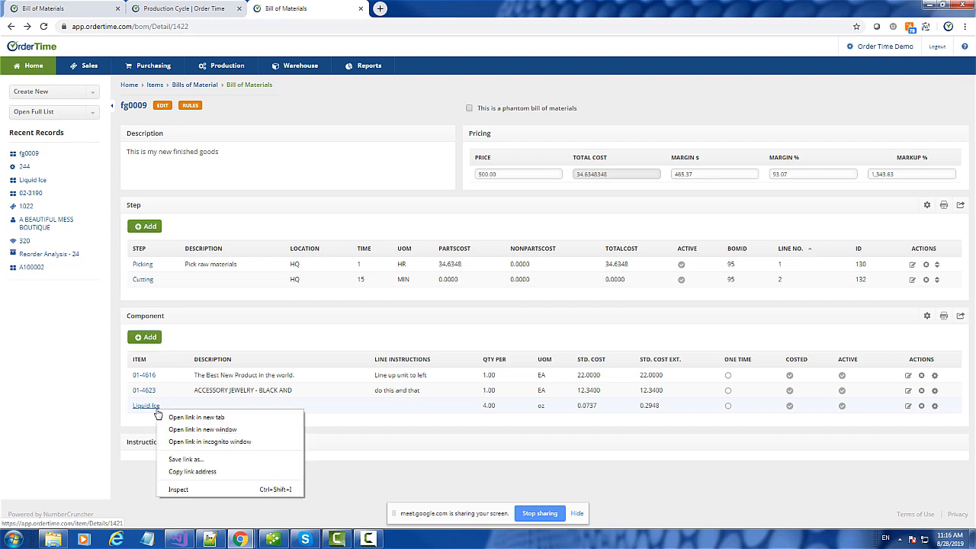
pyautogui.click(202, 417)
pyautogui.click(412, 9)
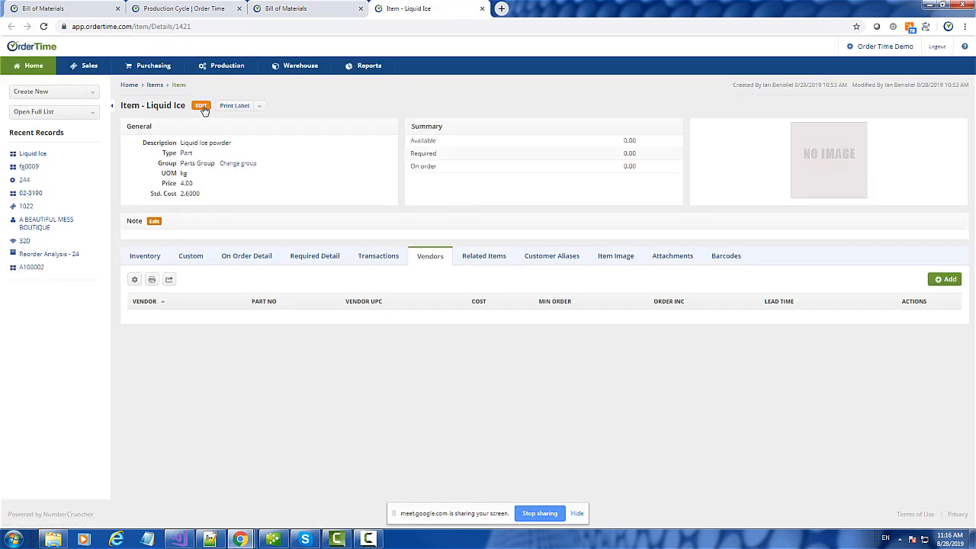
pyautogui.click(201, 106)
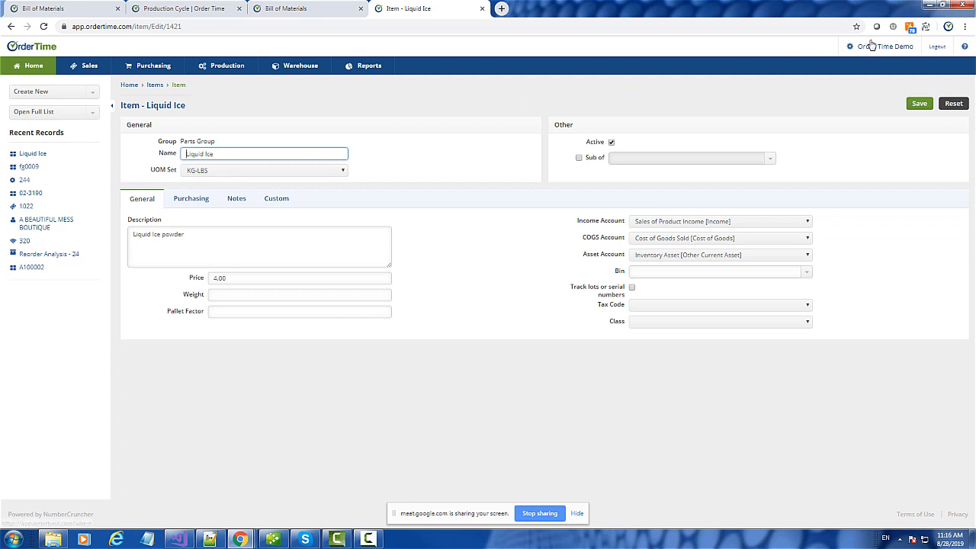
pyautogui.click(292, 8)
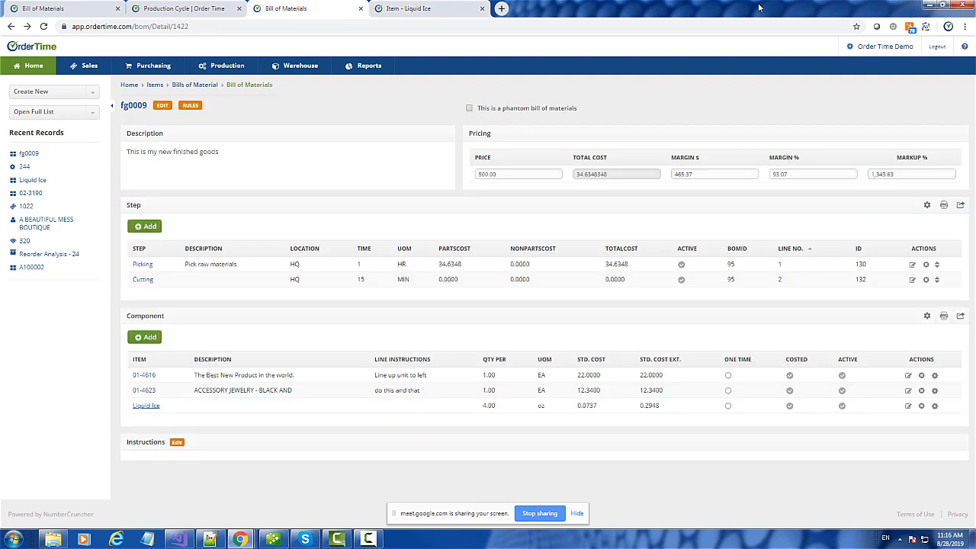
# - Look up the KG-LBS UOM set (Pounds 0.453592, Ounces 0.0283495), then switch back to fg0009's bill tab
pyautogui.click(891, 46)
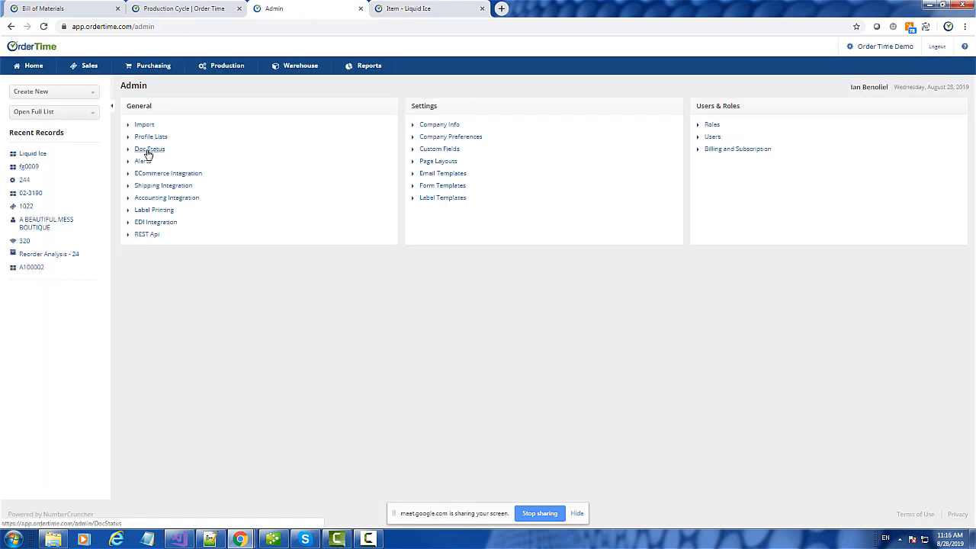
pyautogui.click(151, 138)
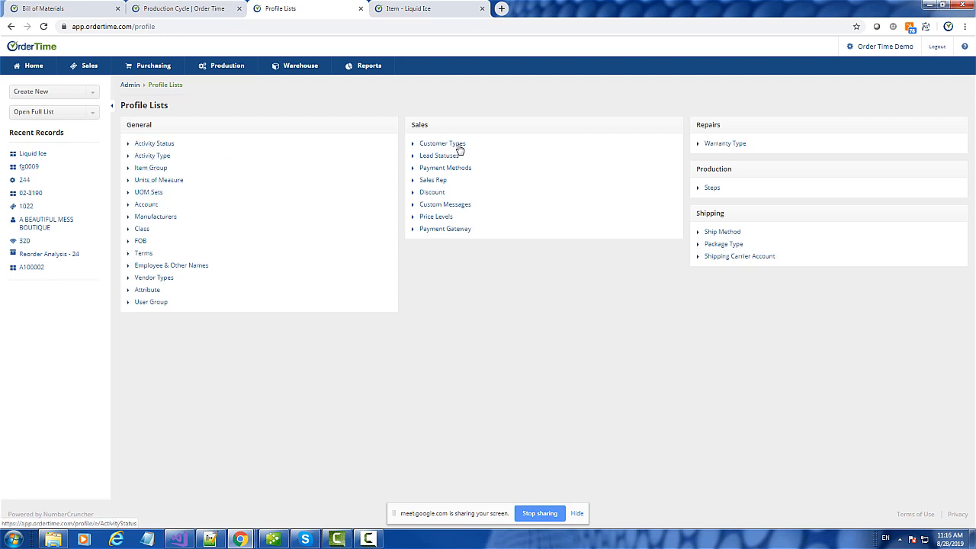
pyautogui.click(153, 196)
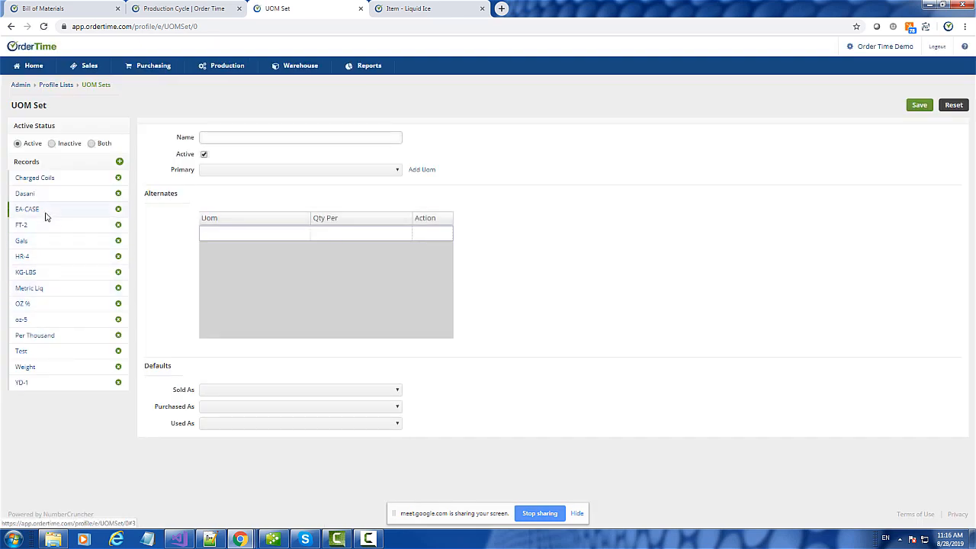
pyautogui.click(31, 272)
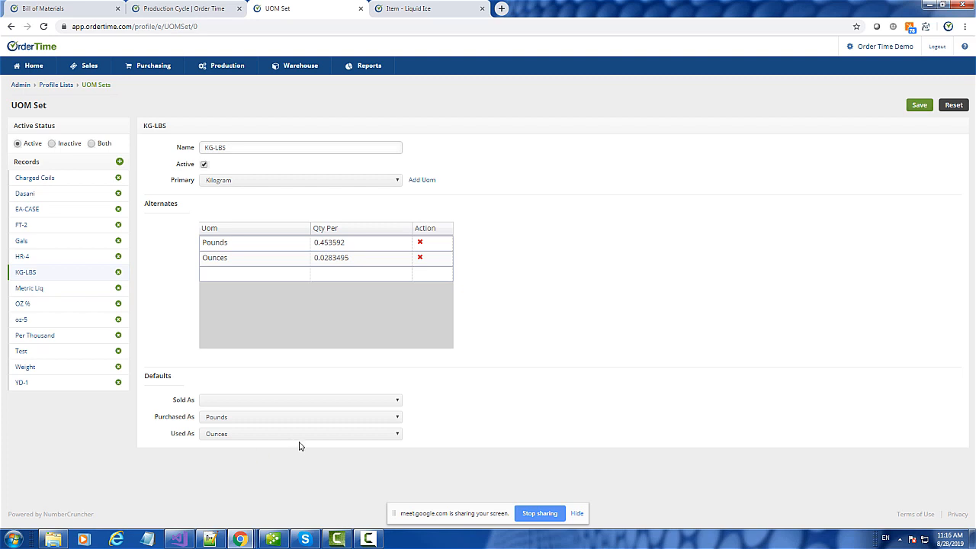
pyautogui.click(56, 7)
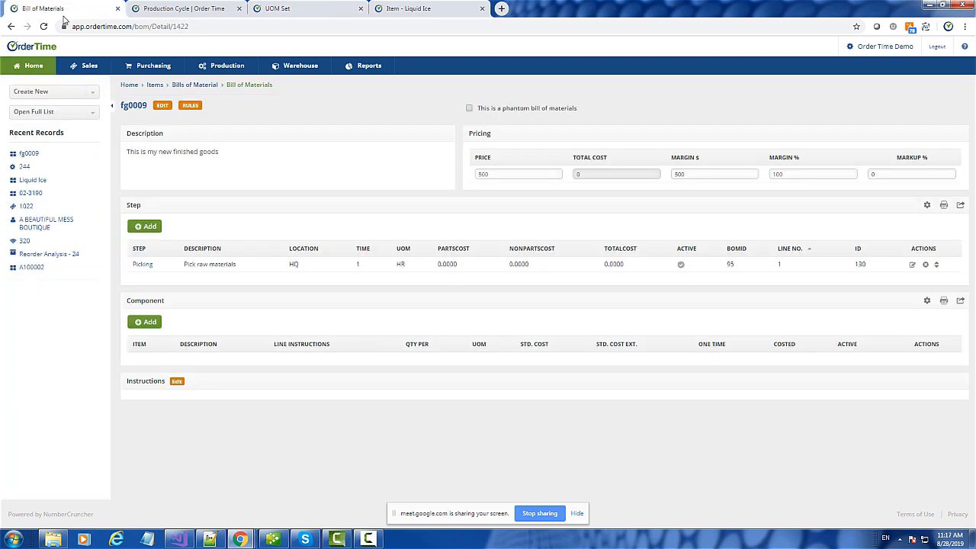
# - Reload the bill and change Liquid Ice's Qty Per to 40 oz, raising total cost to 37.288348
pyautogui.click(44, 26)
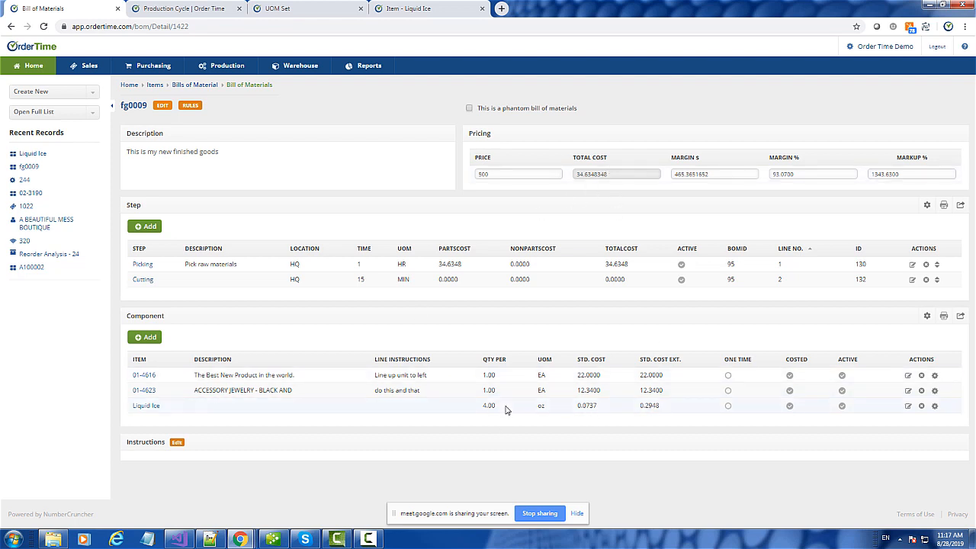
pyautogui.click(907, 406)
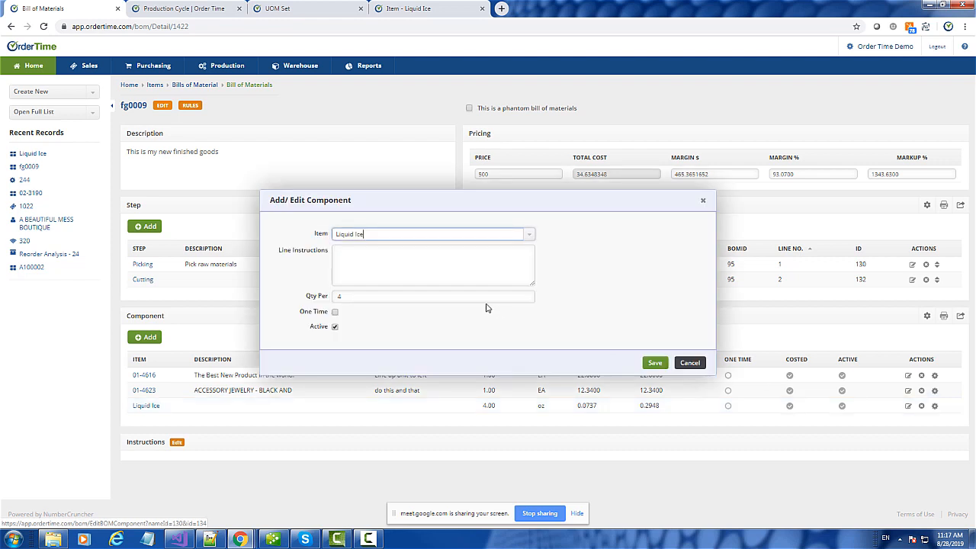
pyautogui.click(369, 294)
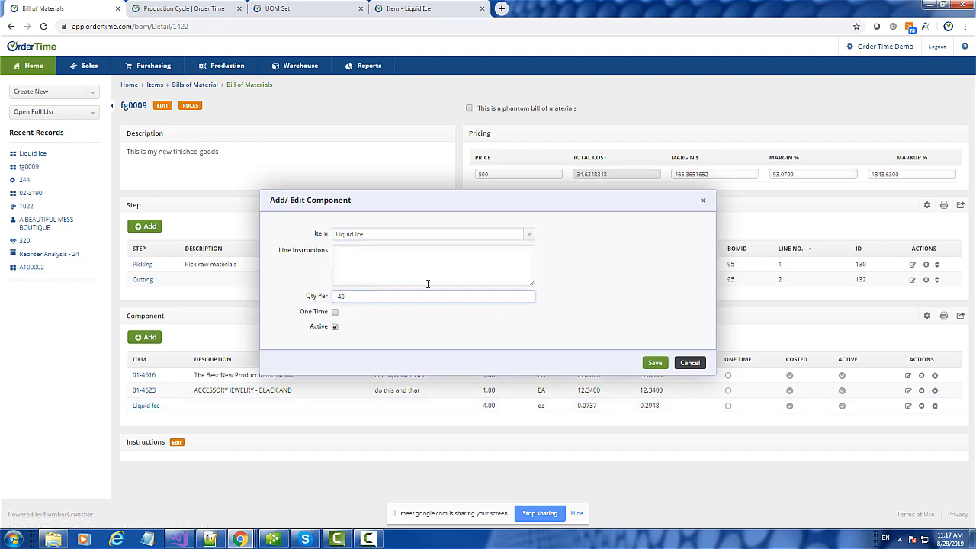
pyautogui.write('0')
pyautogui.click(654, 362)
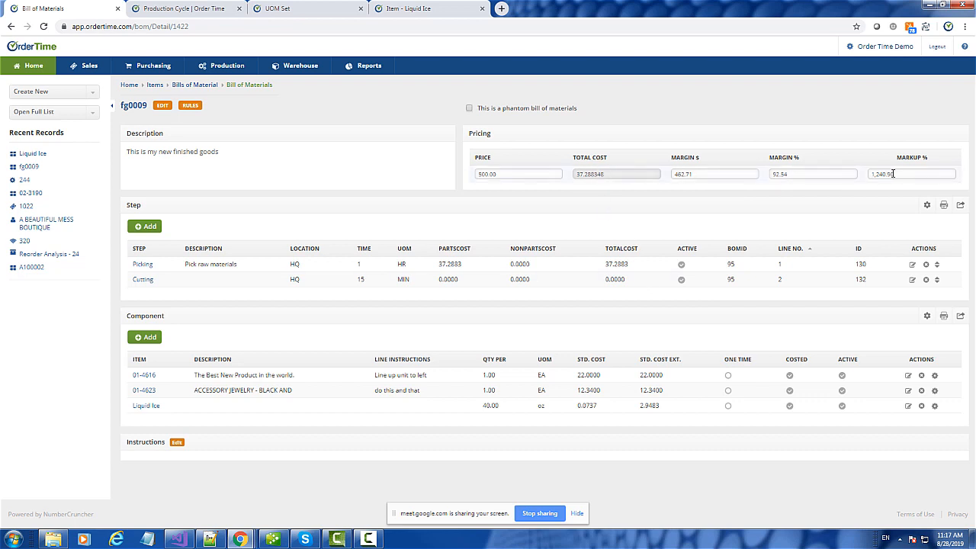
# - Enter Price 125, then Margin $ 90, then Margin % 75, ending at price 149.15
pyautogui.click(503, 171)
pyautogui.write('125')
pyautogui.click(542, 205)
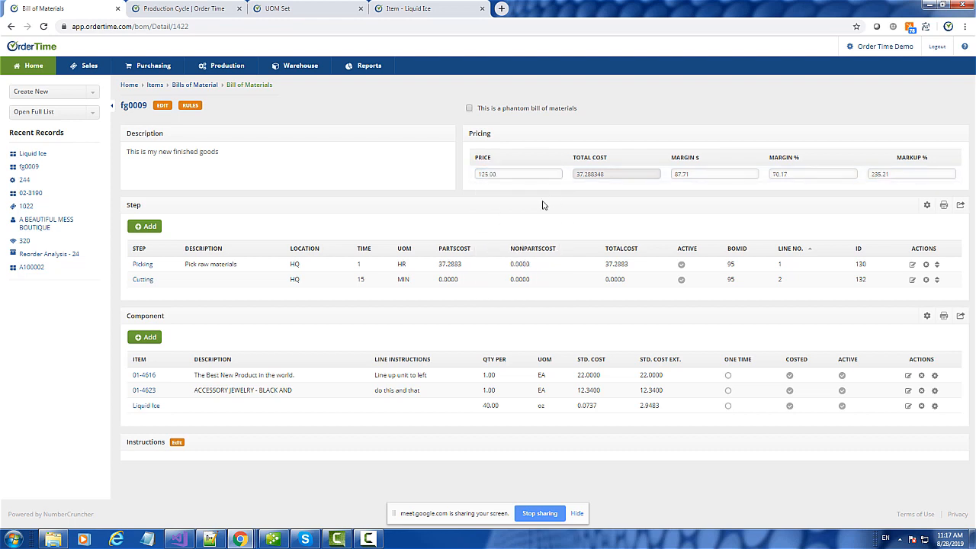
pyautogui.doubleClick(690, 173)
pyautogui.write('90')
pyautogui.click(680, 214)
pyautogui.doubleClick(774, 174)
pyautogui.write('75')
pyautogui.click(688, 220)
# - Go to the Bills of Material list from the Full List
pyautogui.click(38, 112)
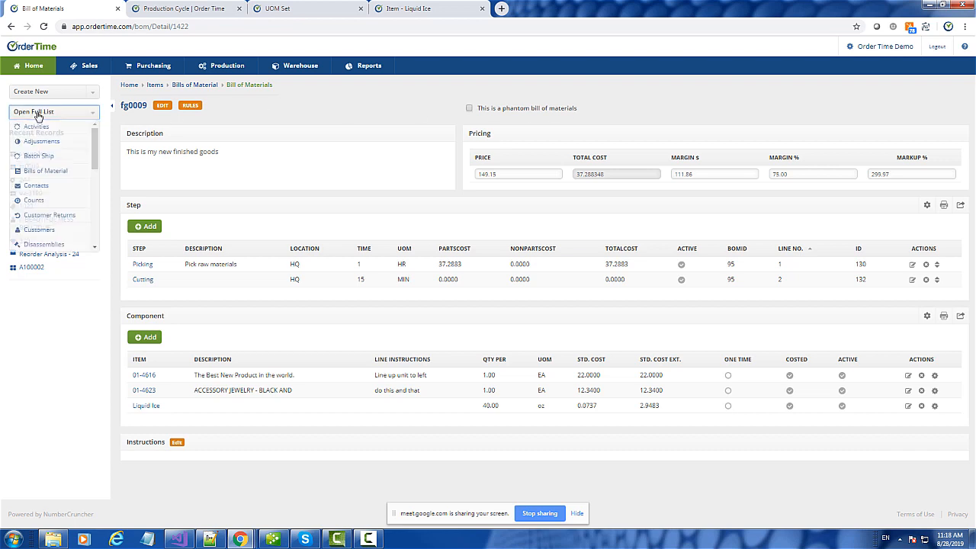
pyautogui.click(38, 172)
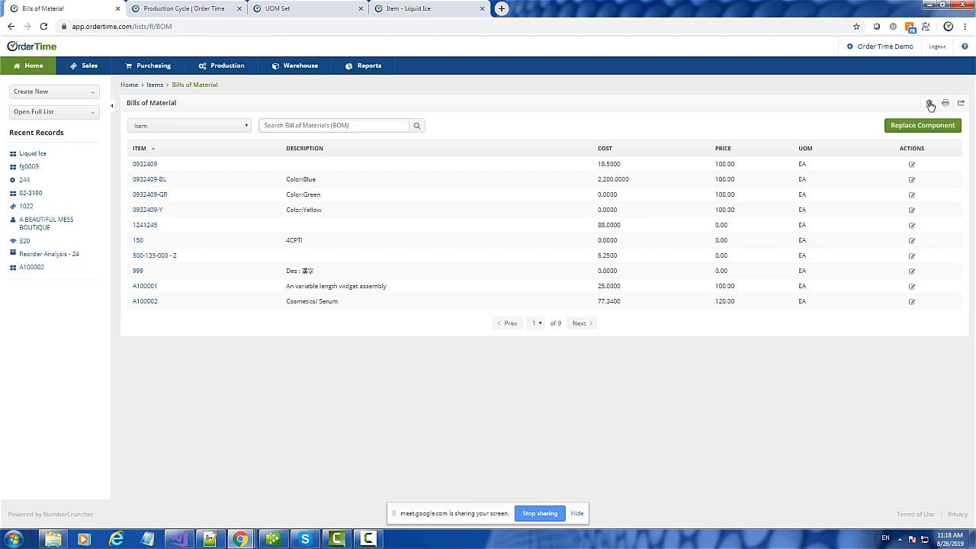
pyautogui.click(930, 104)
# - Add a list filter 'This is a phantom bill of materials' equal to True
pyautogui.click(321, 231)
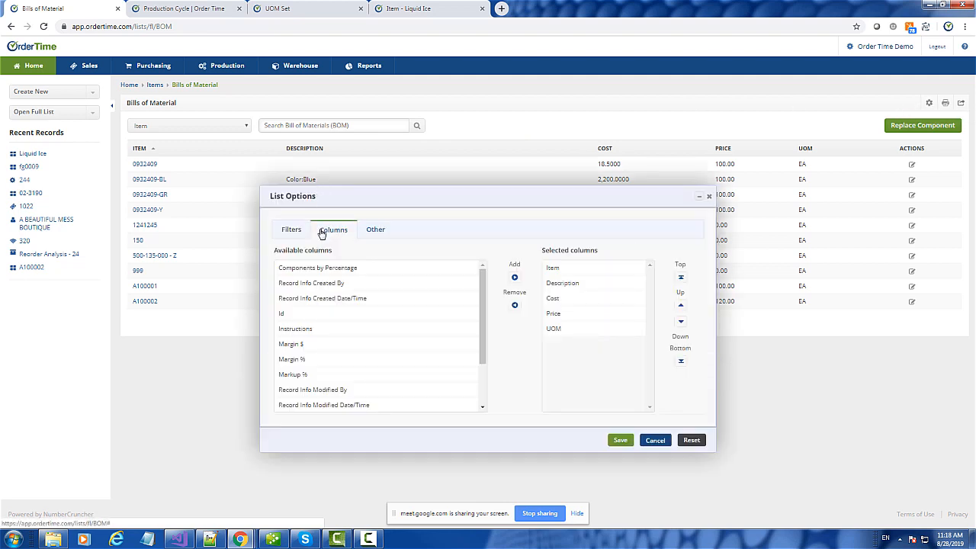
pyautogui.scroll(-2, 371, 366)
pyautogui.scroll(3, 371, 366)
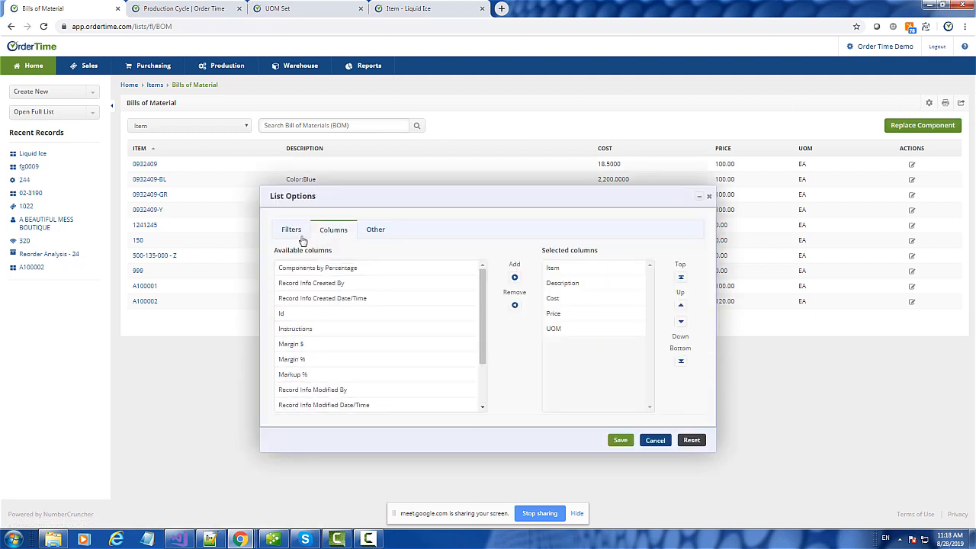
pyautogui.click(291, 230)
pyautogui.click(322, 267)
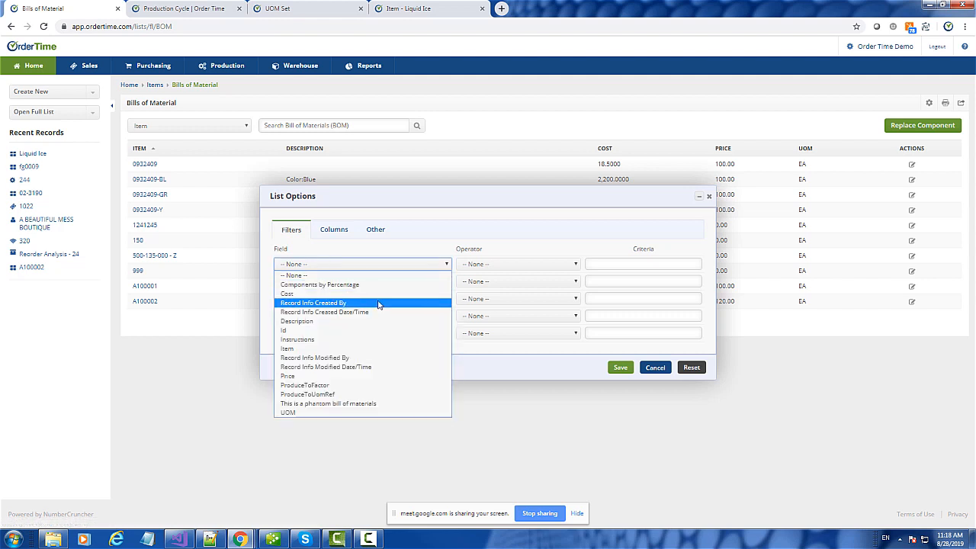
pyautogui.click(365, 403)
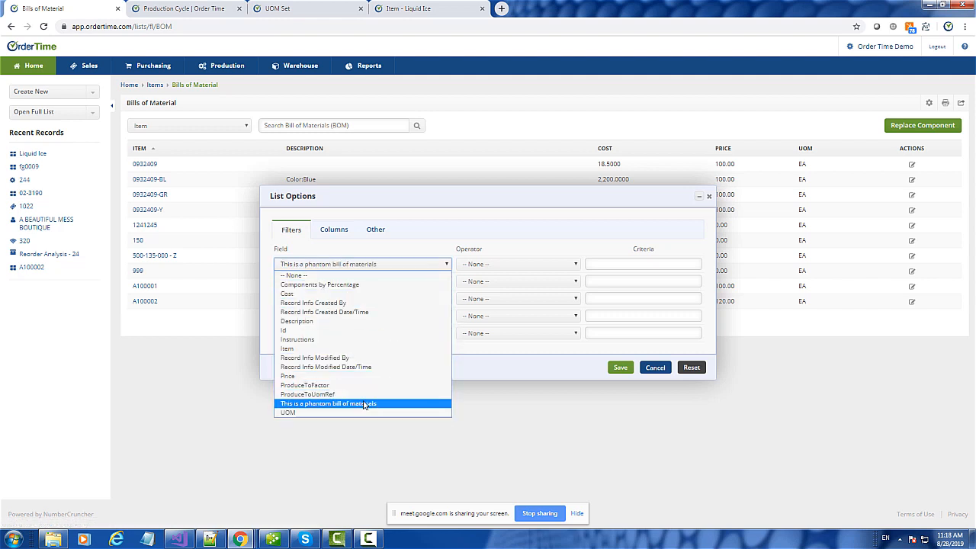
pyautogui.click(627, 264)
pyautogui.click(616, 284)
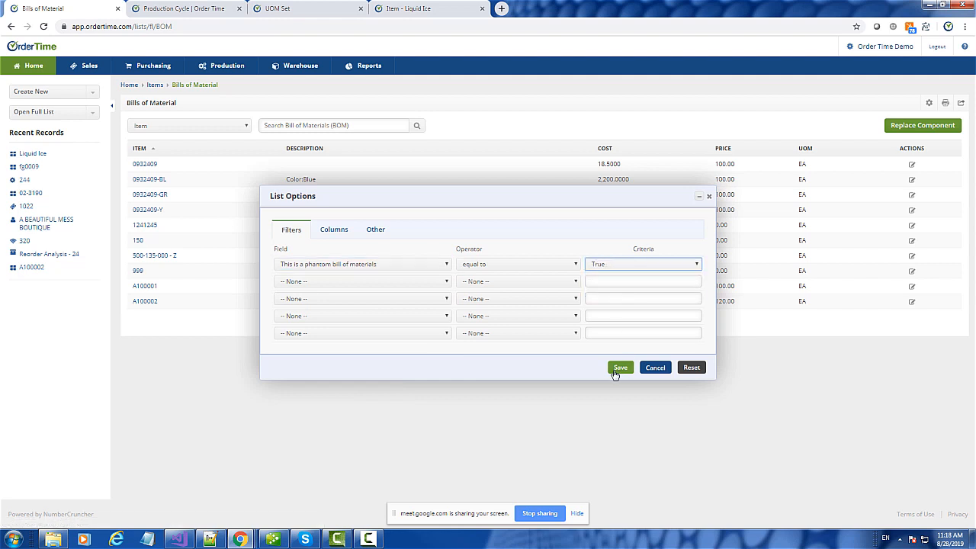
pyautogui.click(619, 369)
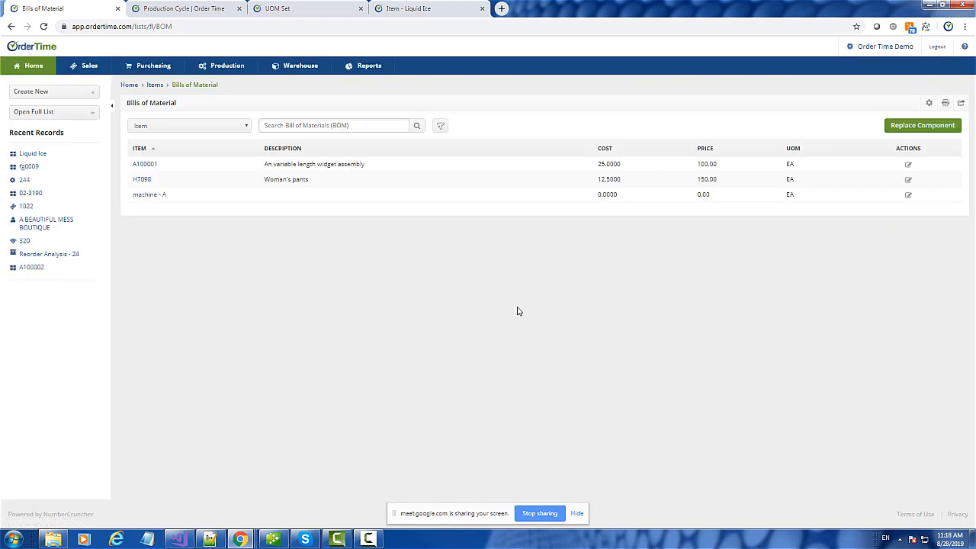
# - On machine - A's bill, change the MACHINE component quantity from 0.5 to 1
pyautogui.click(152, 200)
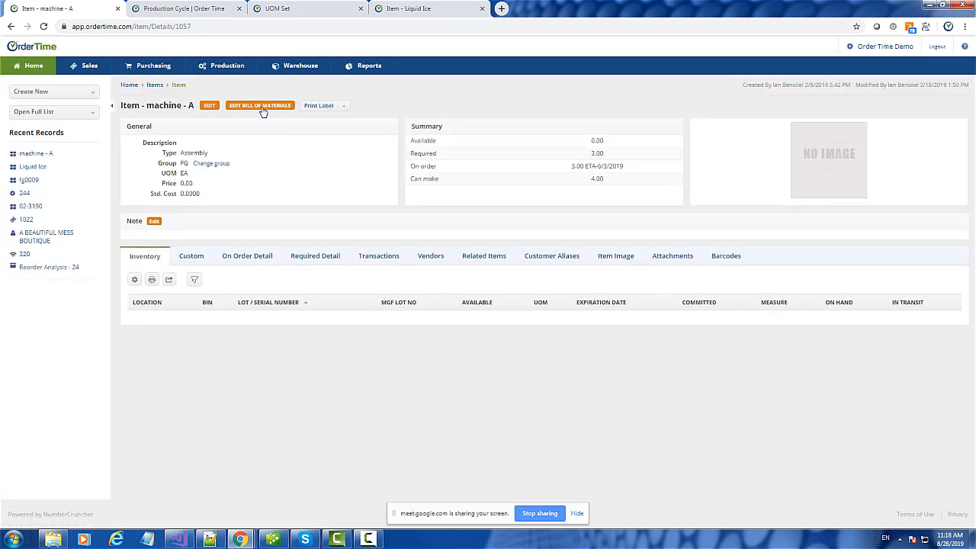
pyautogui.click(262, 109)
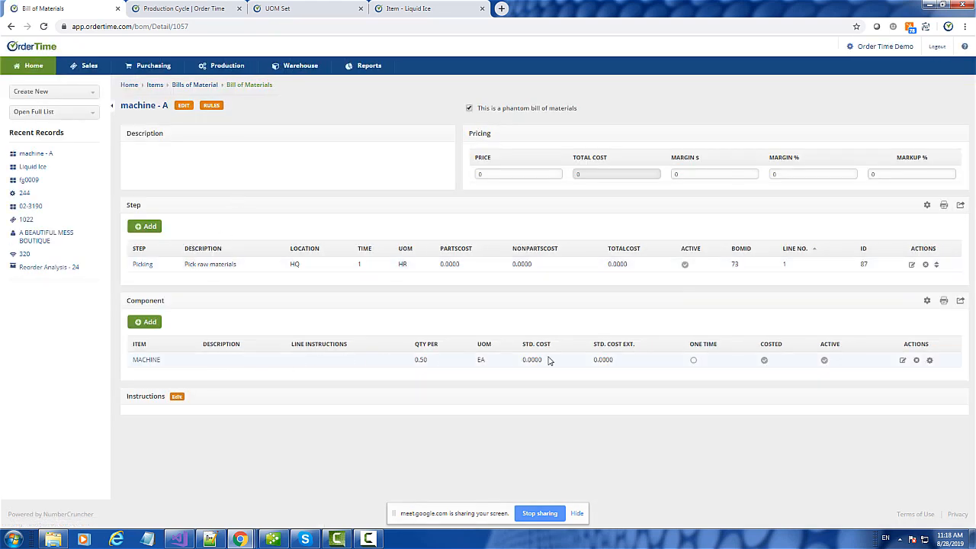
pyautogui.click(903, 361)
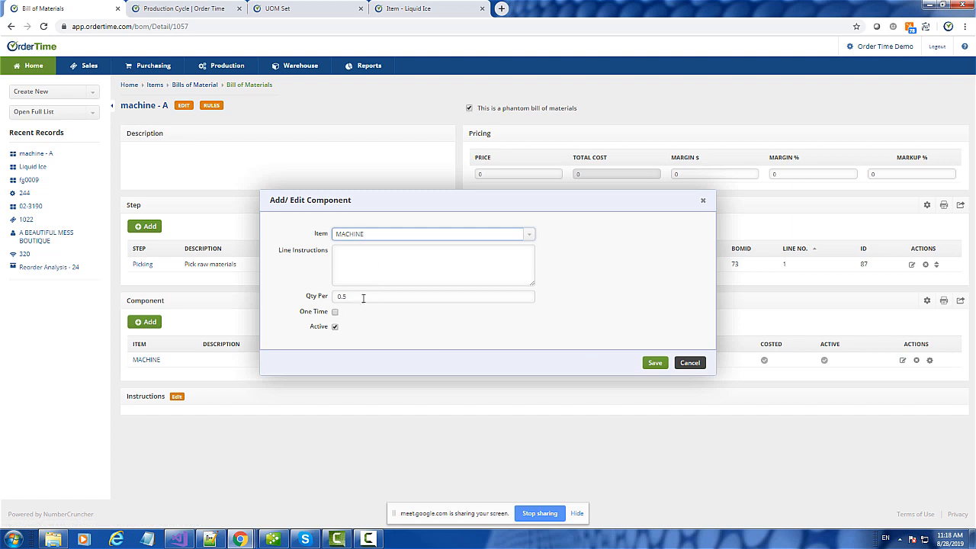
pyautogui.doubleClick(361, 297)
pyautogui.write('1')
pyautogui.click(655, 363)
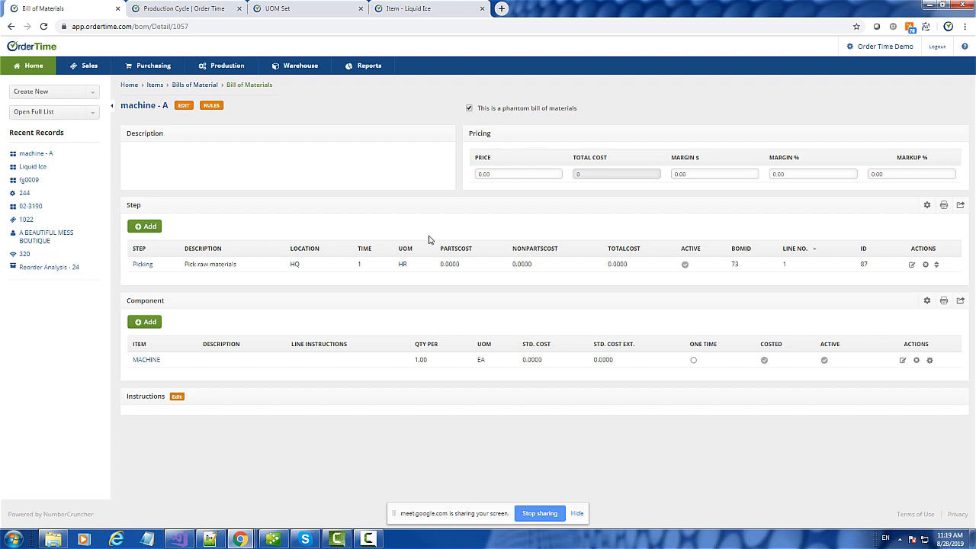
# - Add machine - A to fg0009's bill at quantity 1 with line instruction 'To flatten or not'
pyautogui.click(29, 181)
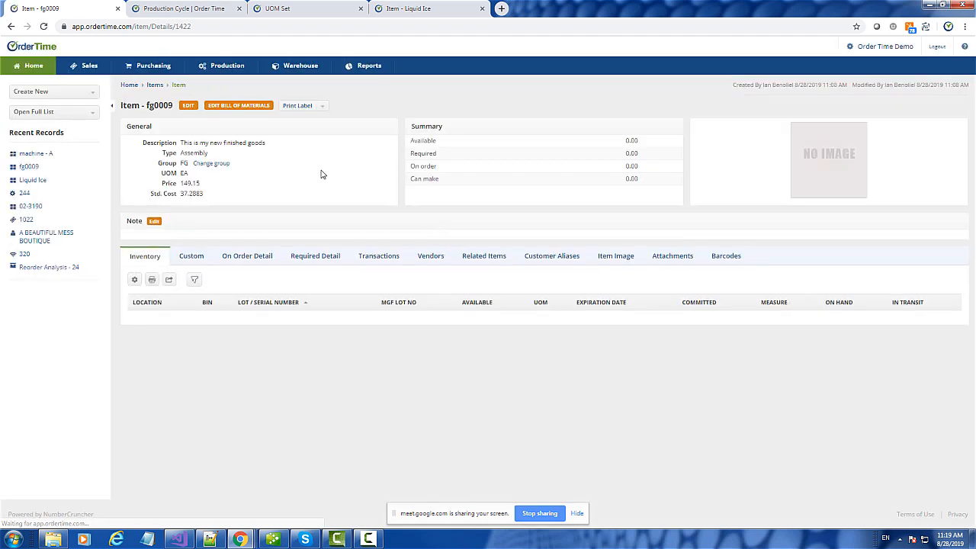
pyautogui.click(238, 106)
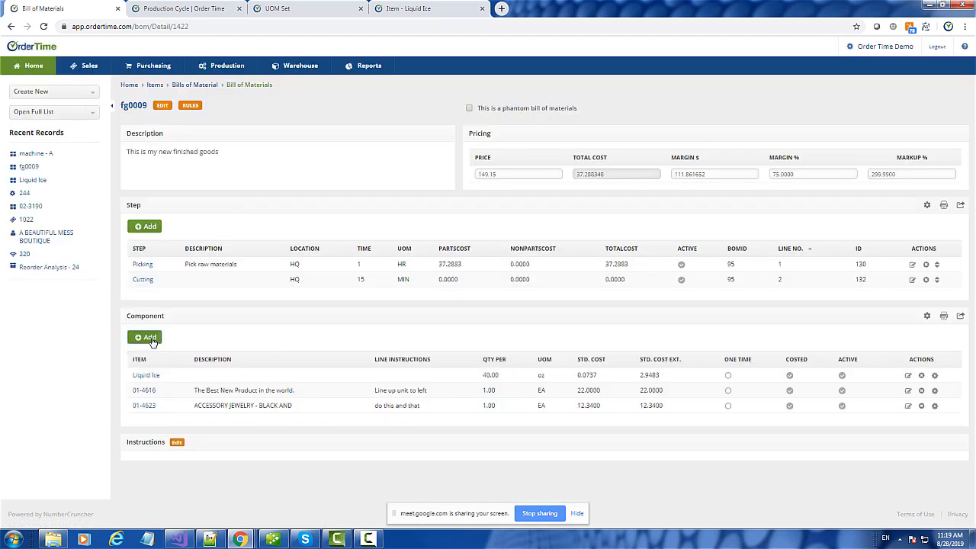
pyautogui.click(150, 338)
pyautogui.write('ma')
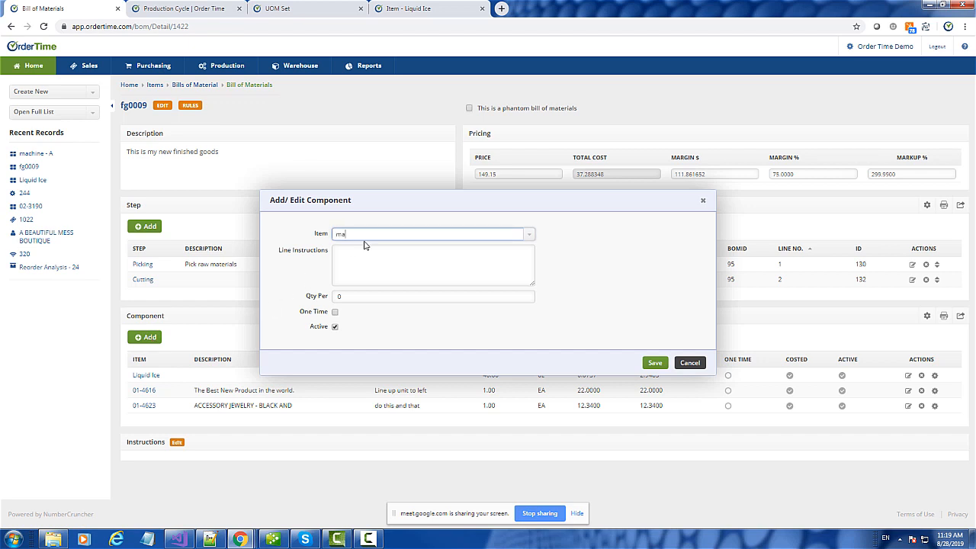
pyautogui.write('c')
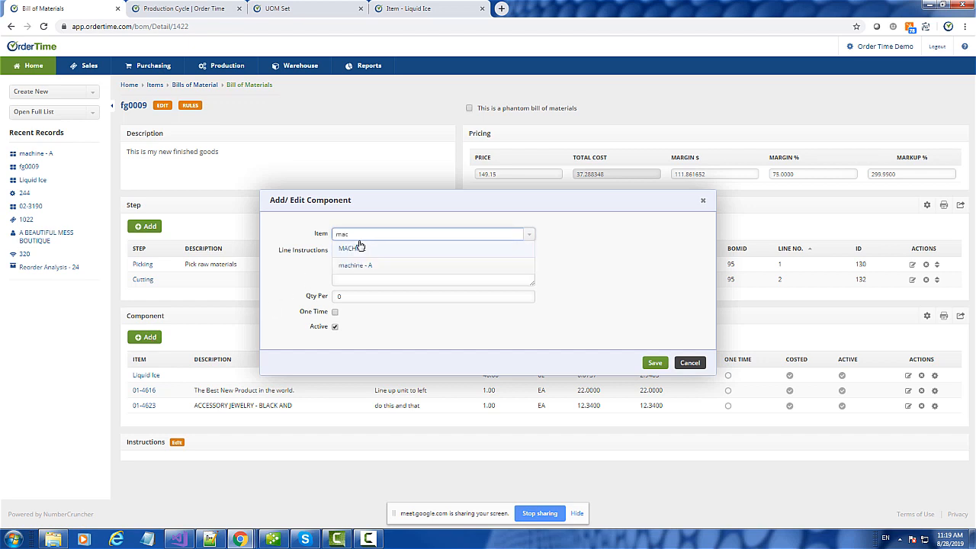
pyautogui.click(370, 265)
pyautogui.click(336, 297)
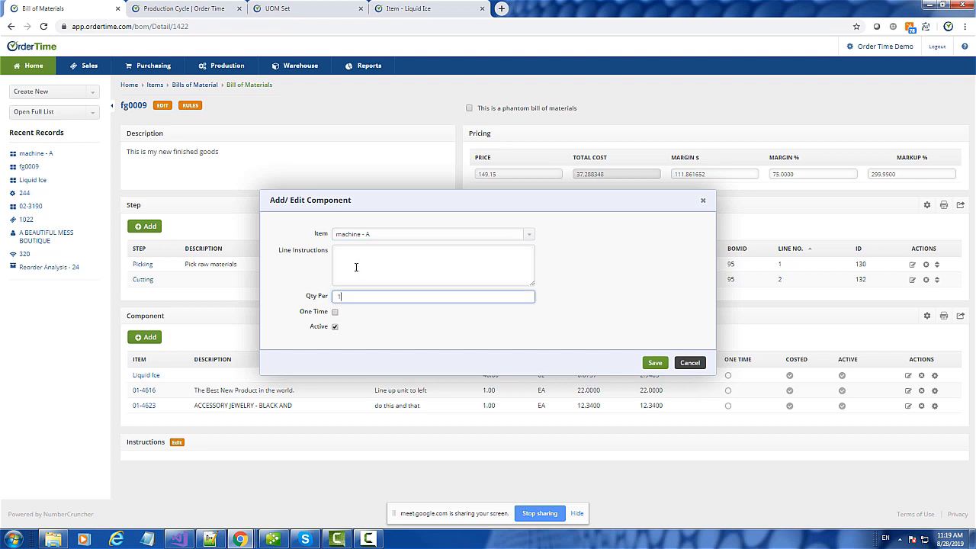
pyautogui.click(356, 267)
pyautogui.write('To')
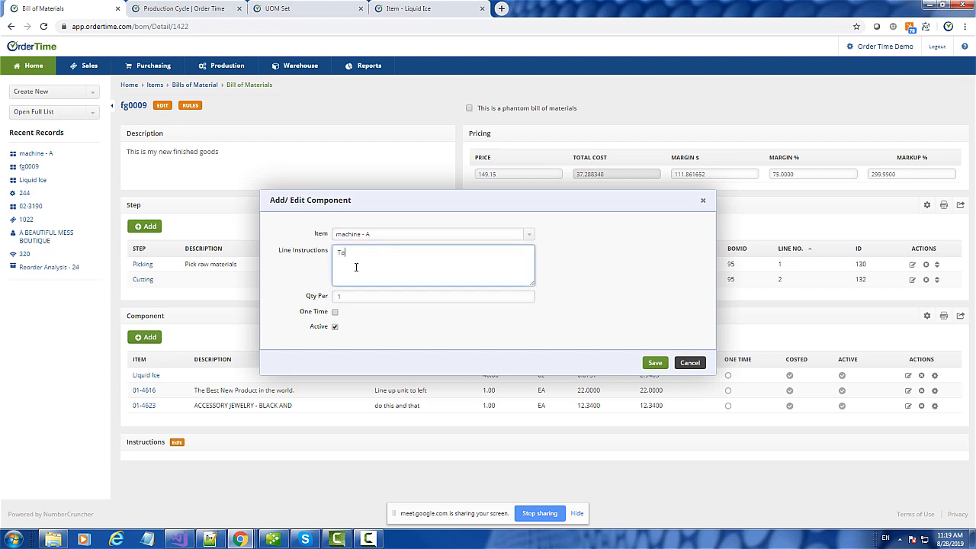
pyautogui.write(' flatten or not')
pyautogui.click(655, 362)
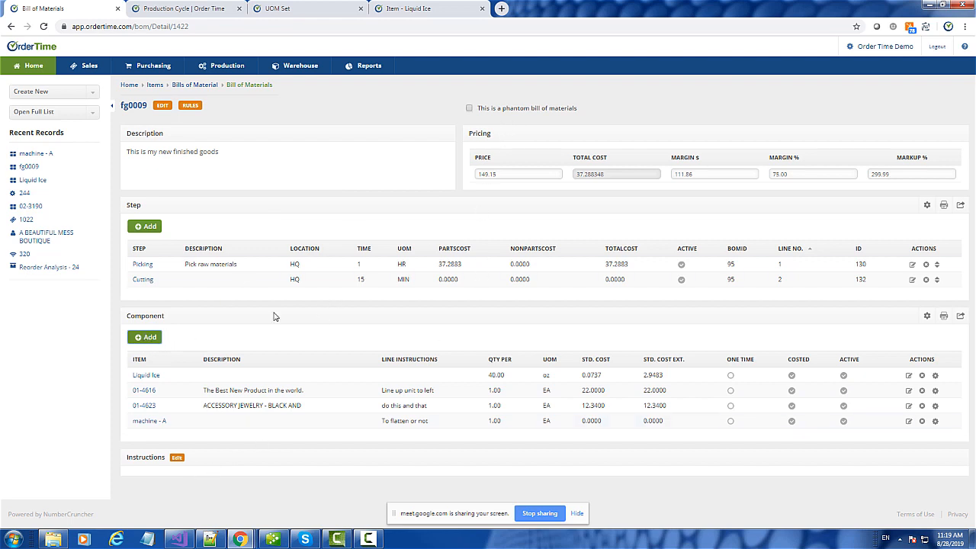
# - Add Repair Labor to the Picking step at 2 HR, raising total cost to 87.288348
pyautogui.click(149, 338)
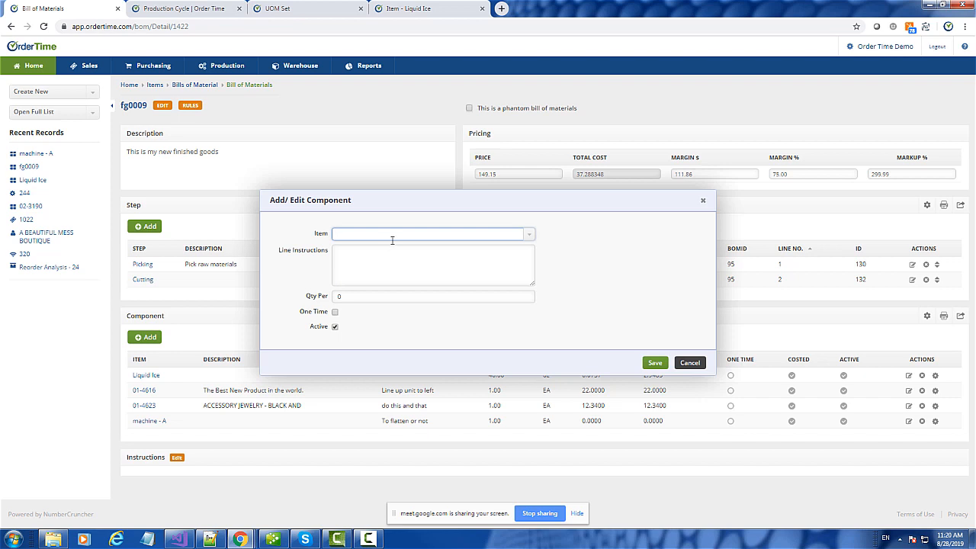
pyautogui.write('rep')
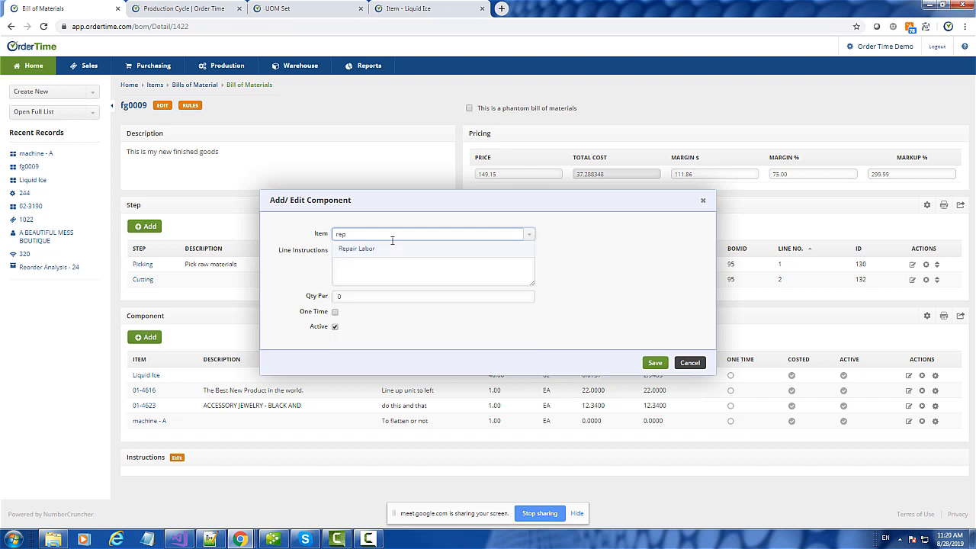
pyautogui.click(366, 248)
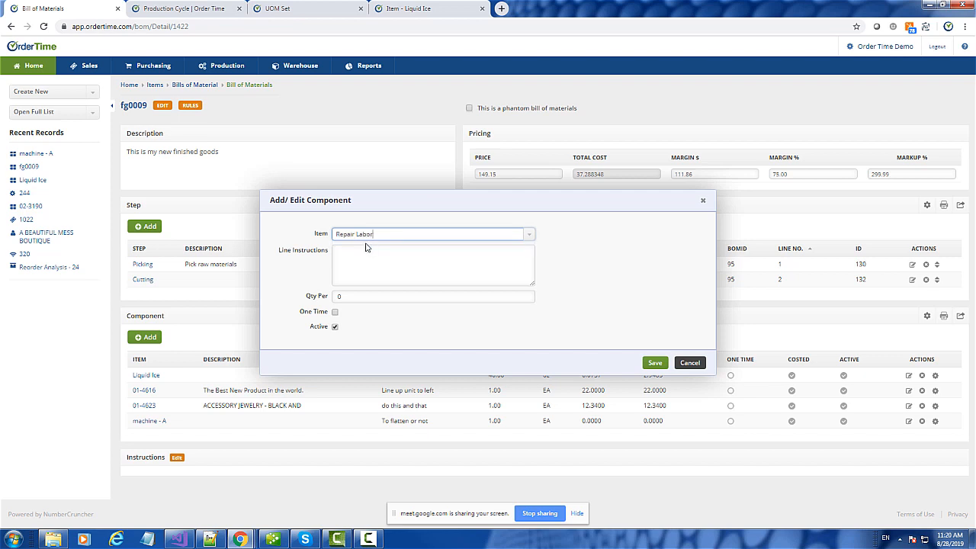
pyautogui.click(359, 295)
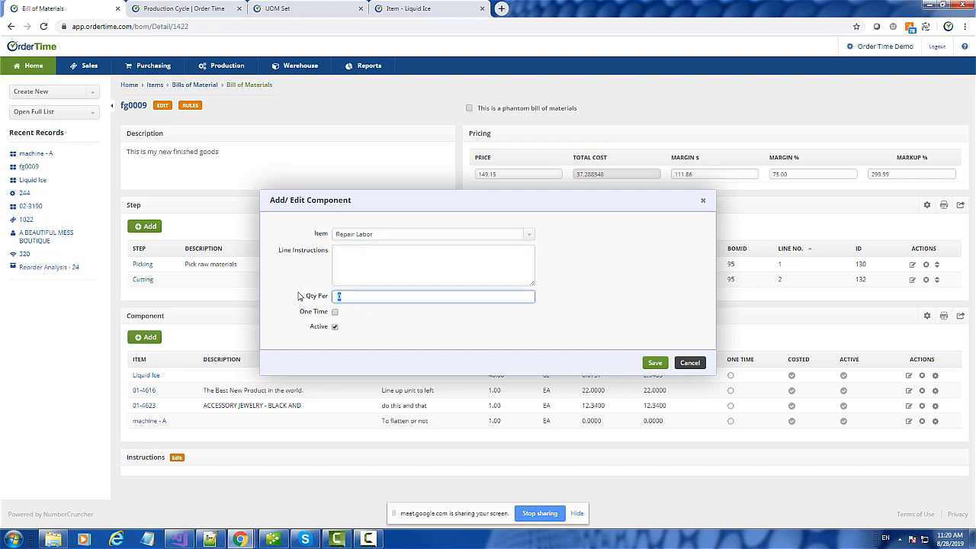
pyautogui.write('2')
pyautogui.click(652, 364)
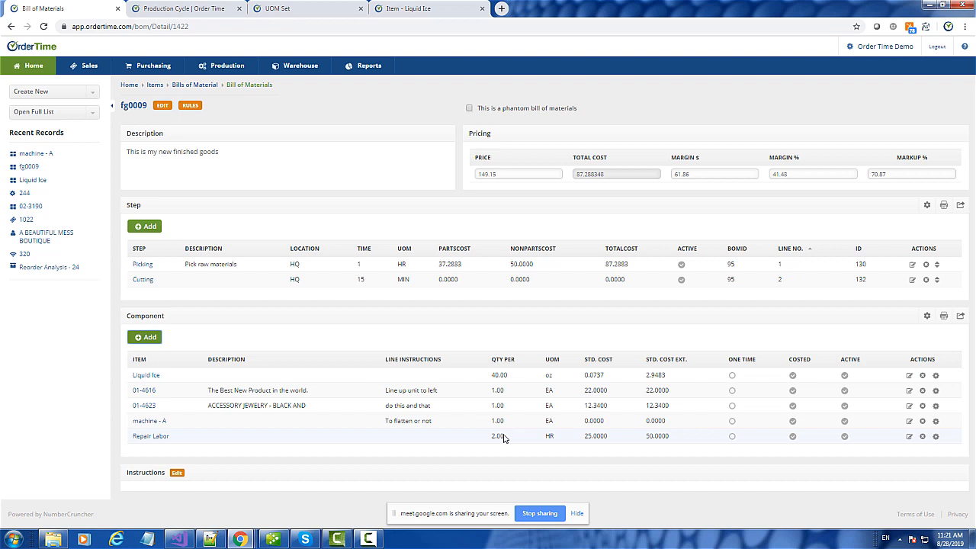
# - Compare the Picking and Cutting steps' components and begin adding a component to Cutting
pyautogui.click(143, 281)
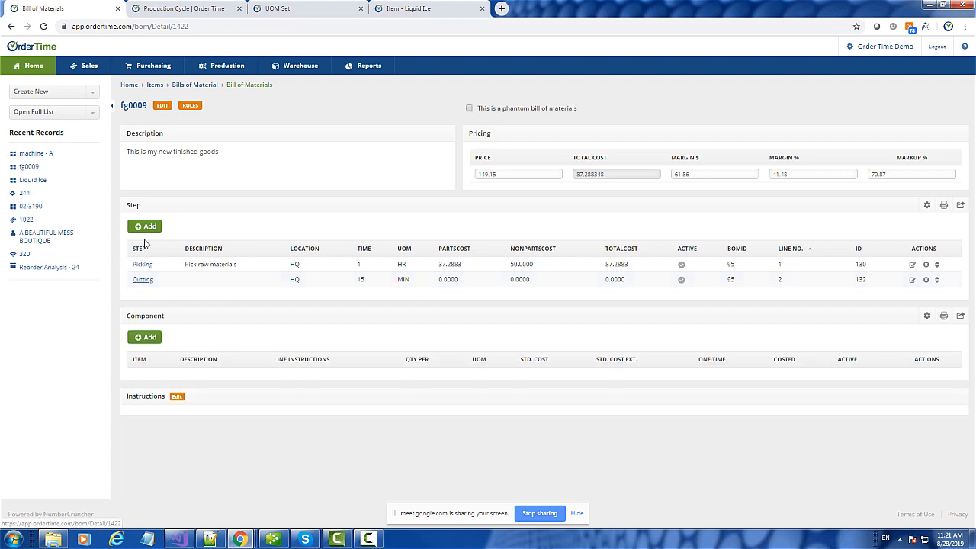
pyautogui.click(142, 265)
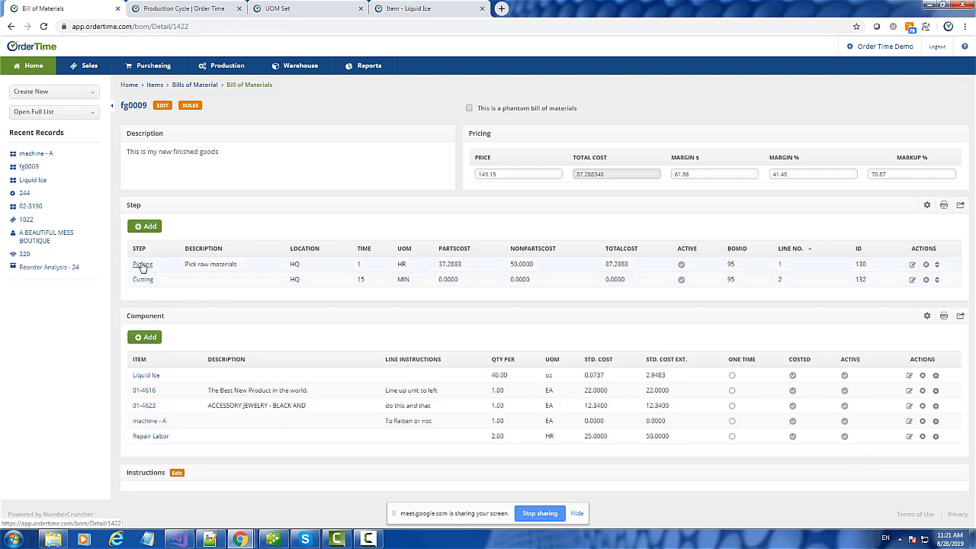
pyautogui.click(142, 281)
pyautogui.click(143, 266)
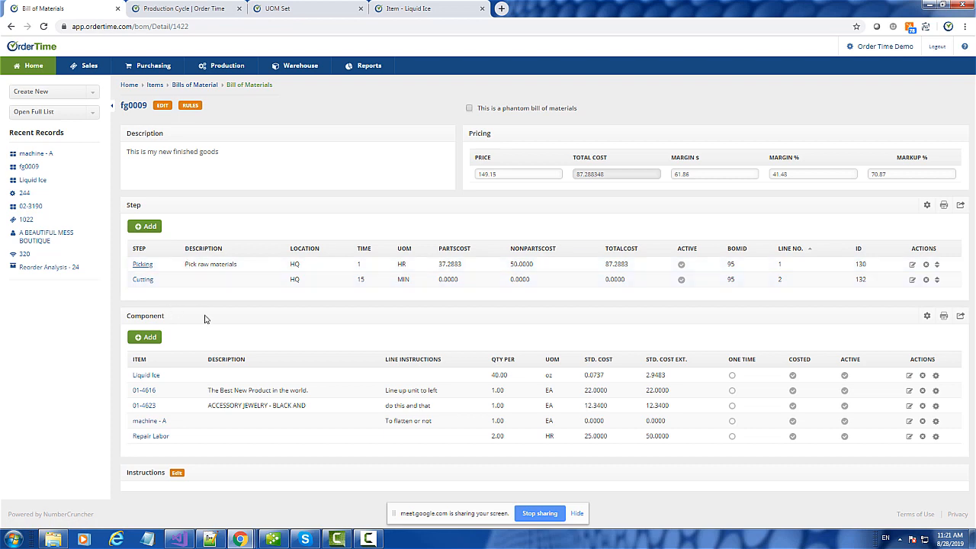
pyautogui.click(146, 281)
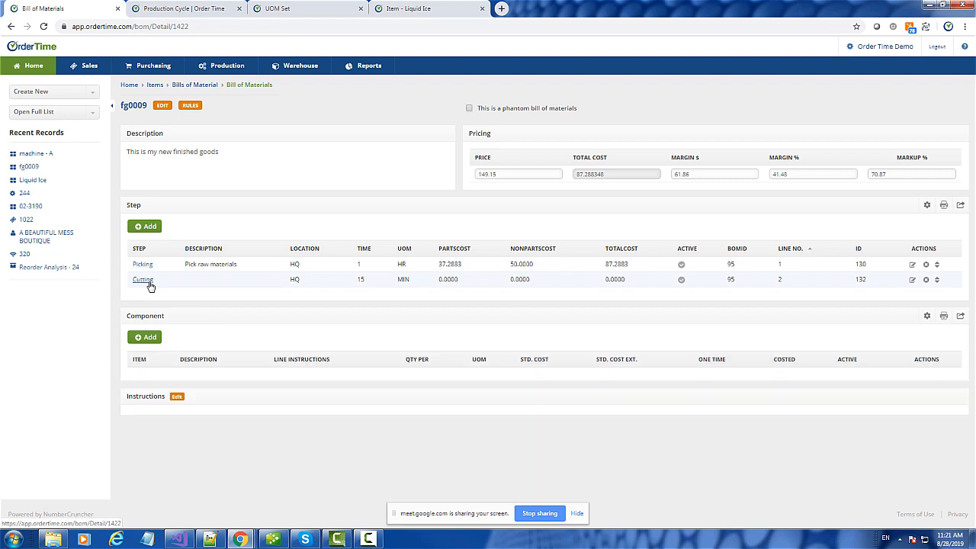
pyautogui.click(157, 343)
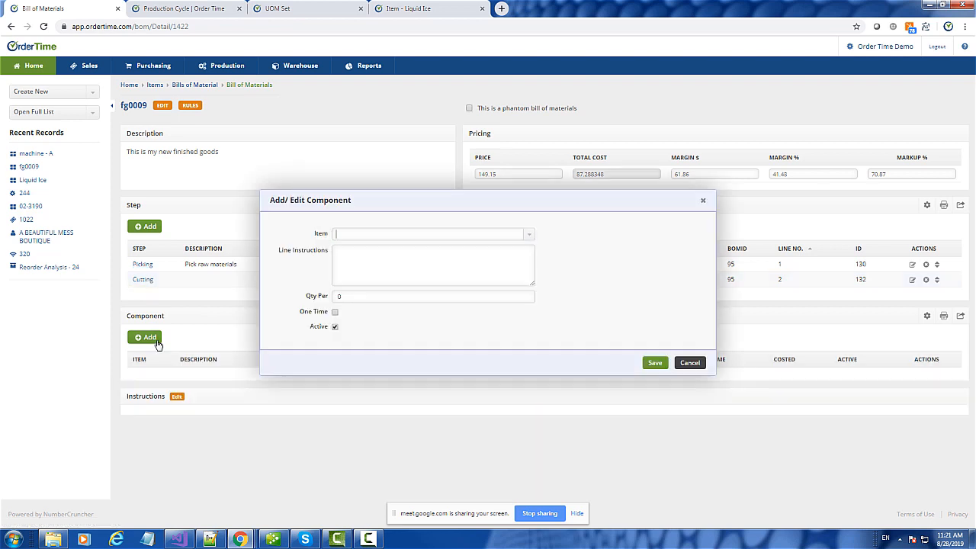
# - Add Repair Labor to the Cutting step at 1 HR with instruction 'Take materials and cut.'
pyautogui.write('rep')
pyautogui.click(382, 250)
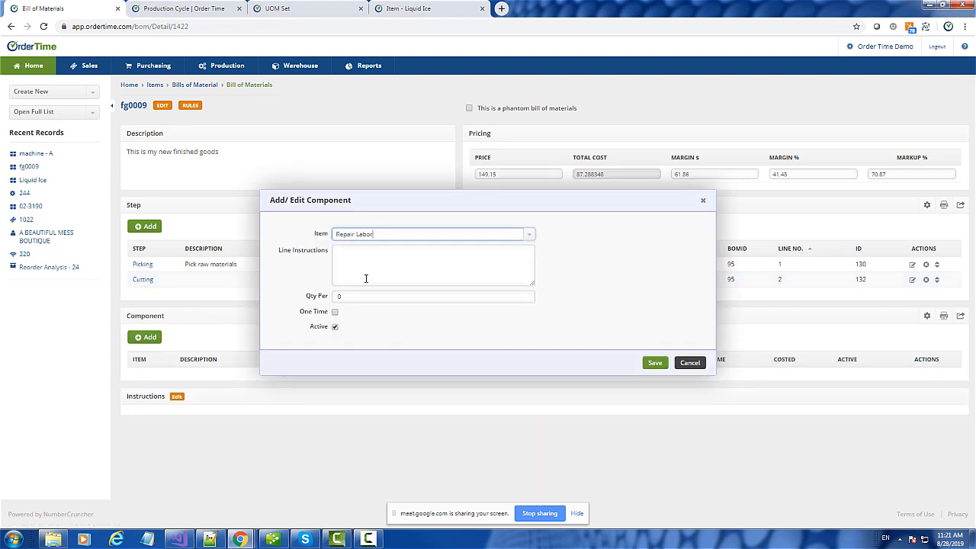
pyautogui.click(327, 300)
pyautogui.write('1')
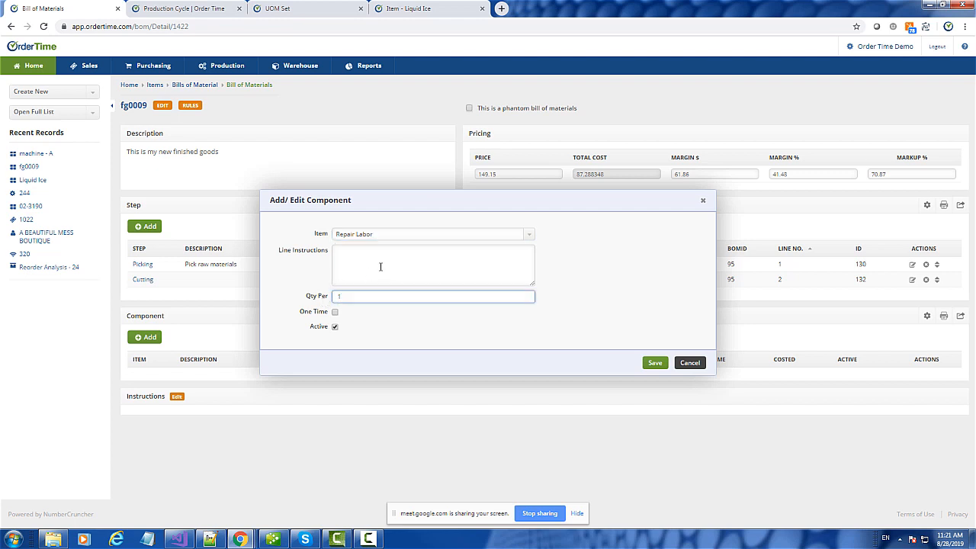
pyautogui.click(381, 267)
pyautogui.write('Ta')
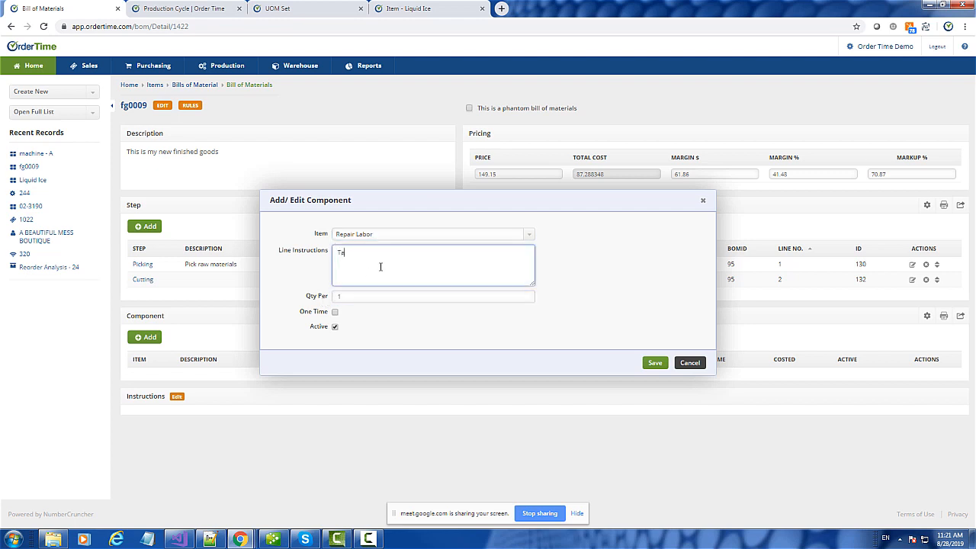
pyautogui.write('ke materials and cut.')
pyautogui.click(660, 365)
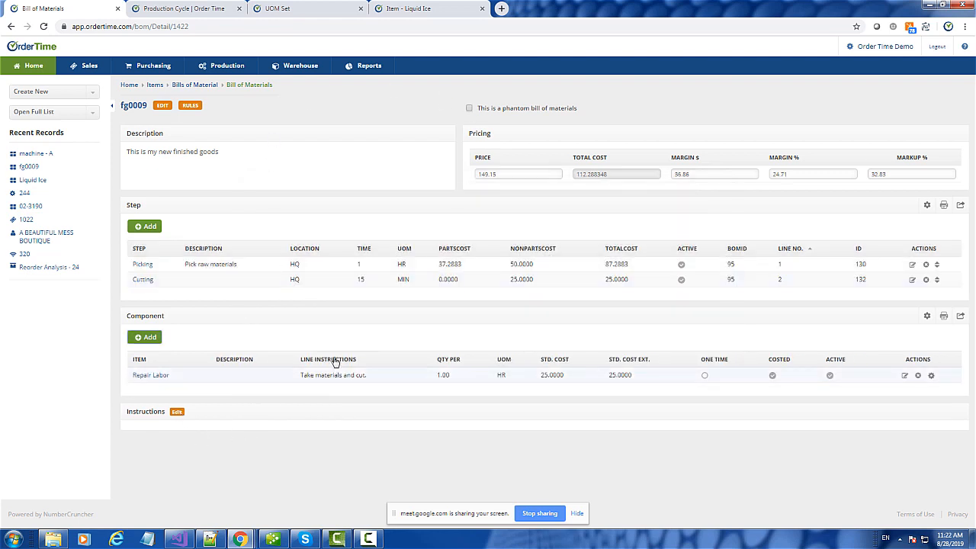
pyautogui.click(177, 412)
# - Enter fg0009's BOM instructions as '1. Step 1' and '2. Step 2' on separate lines and save
pyautogui.scroll(-1, 433, 439)
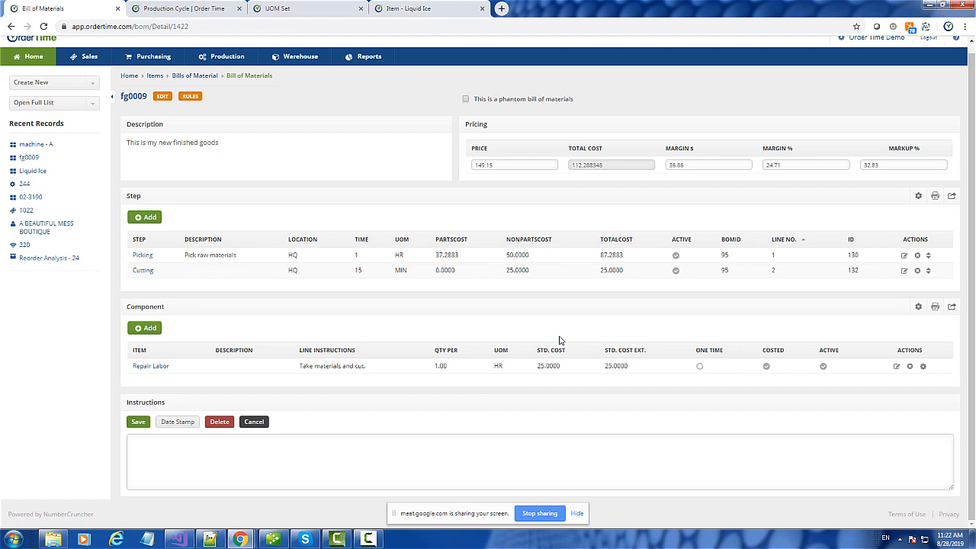
pyautogui.click(200, 449)
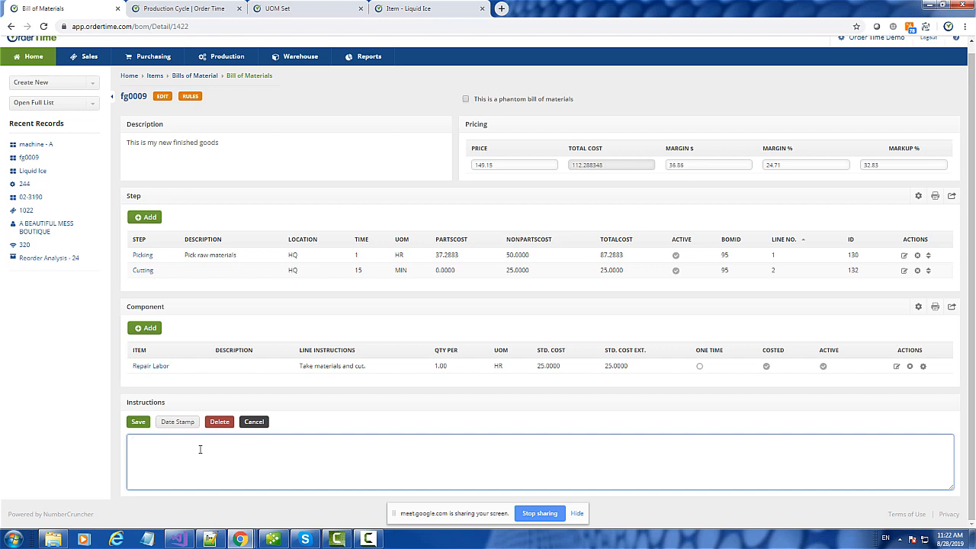
pyautogui.write('1. ')
pyautogui.write('Step')
pyautogui.write(' 1 ')
pyautogui.write('2. Step')
pyautogui.write(' 2')
pyautogui.press('Return')
pyautogui.click(139, 424)
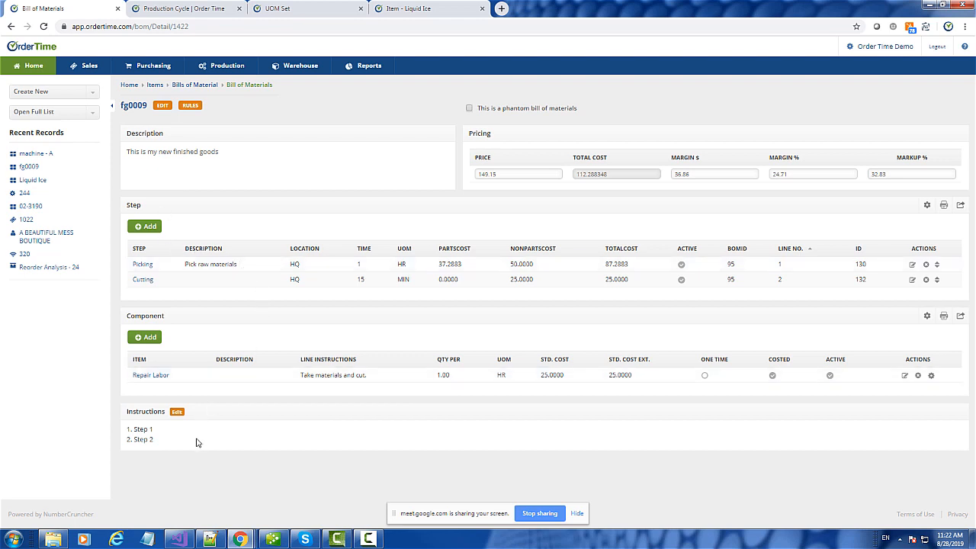
pyautogui.click(149, 282)
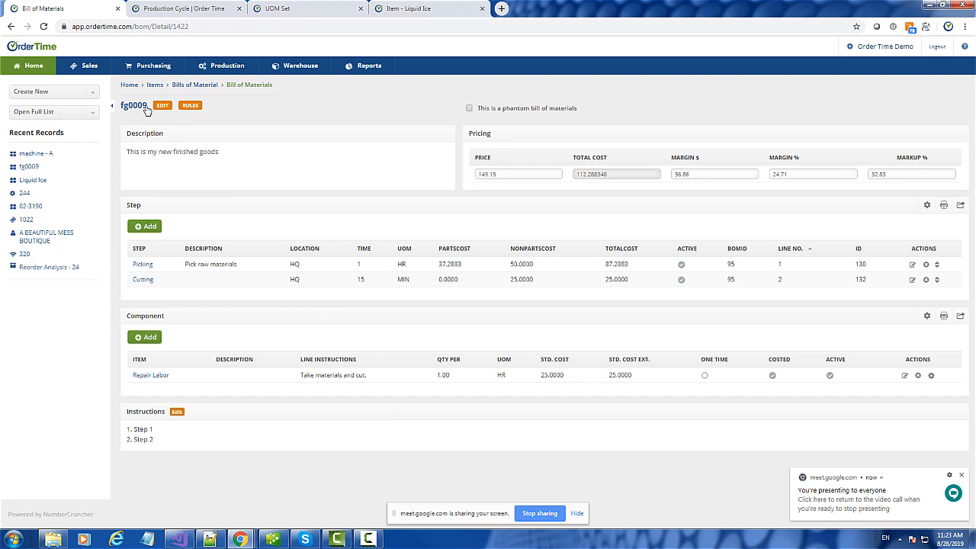
# - Start a new work order for item fg0009 and continue to its details form
pyautogui.moveTo(147, 105); pyautogui.dragTo(120, 105)
pyautogui.click(33, 100)
pyautogui.scroll(-5, 46, 183)
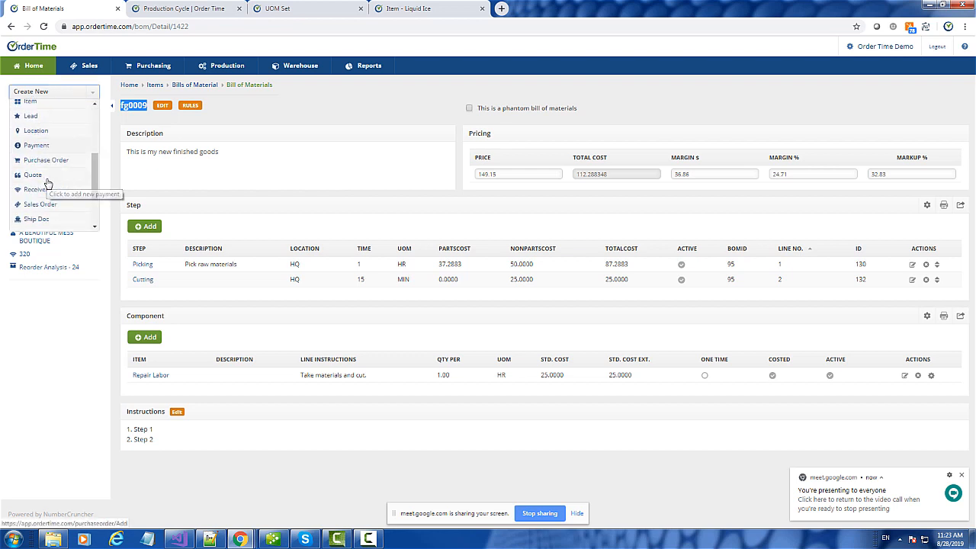
pyautogui.scroll(-3, 47, 183)
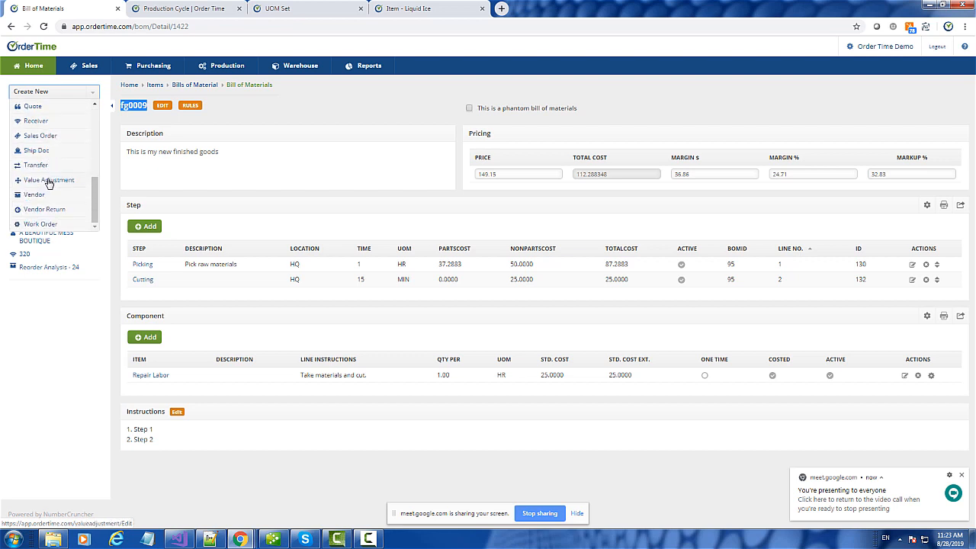
pyautogui.click(38, 224)
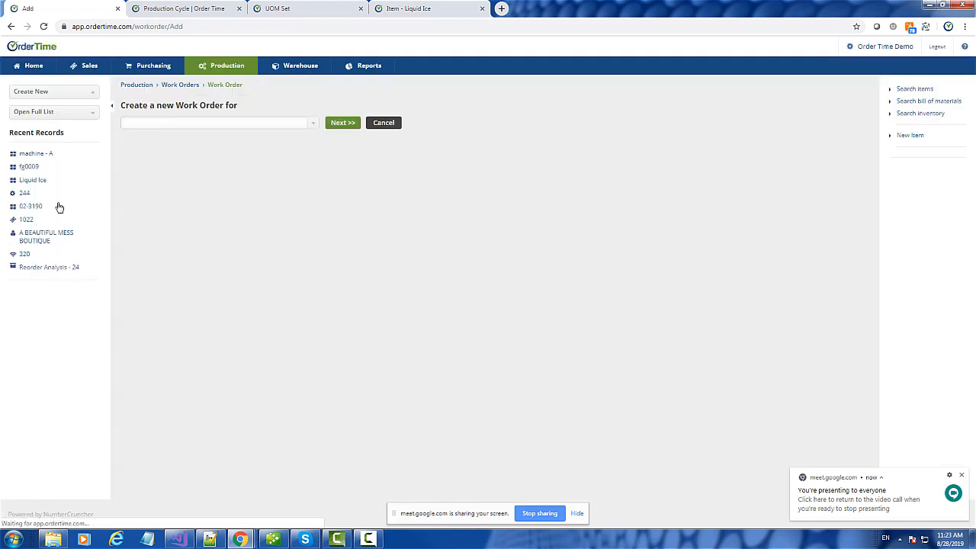
pyautogui.click(207, 123)
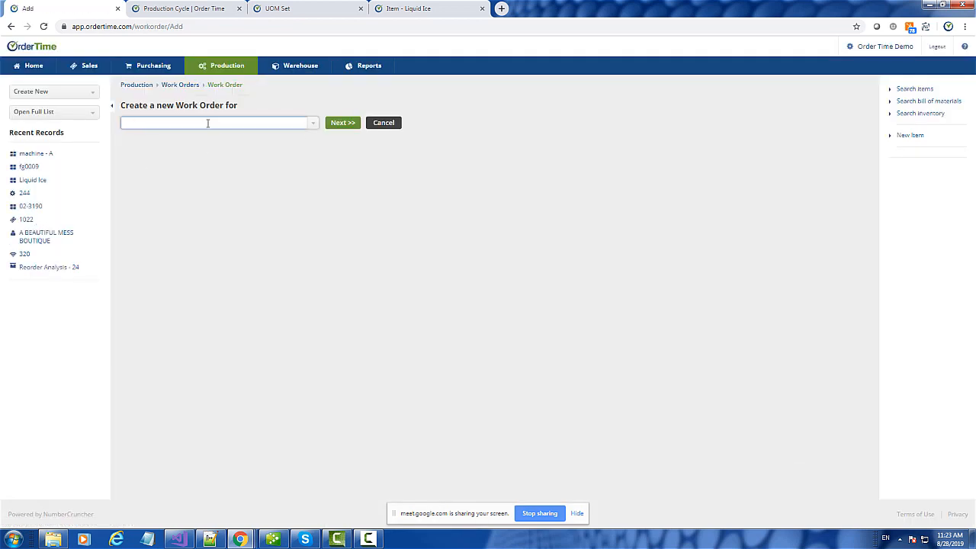
pyautogui.write('fg0009')
pyautogui.click(152, 141)
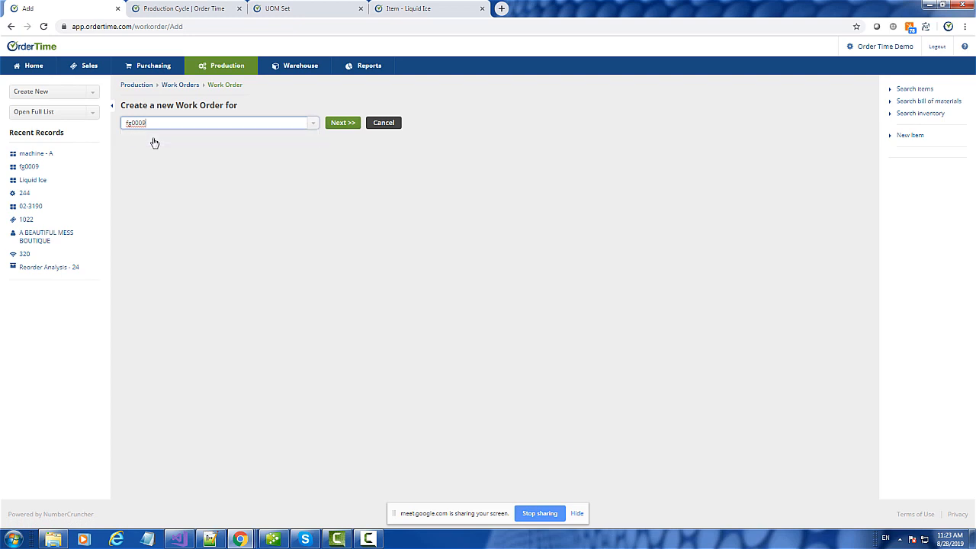
pyautogui.click(348, 123)
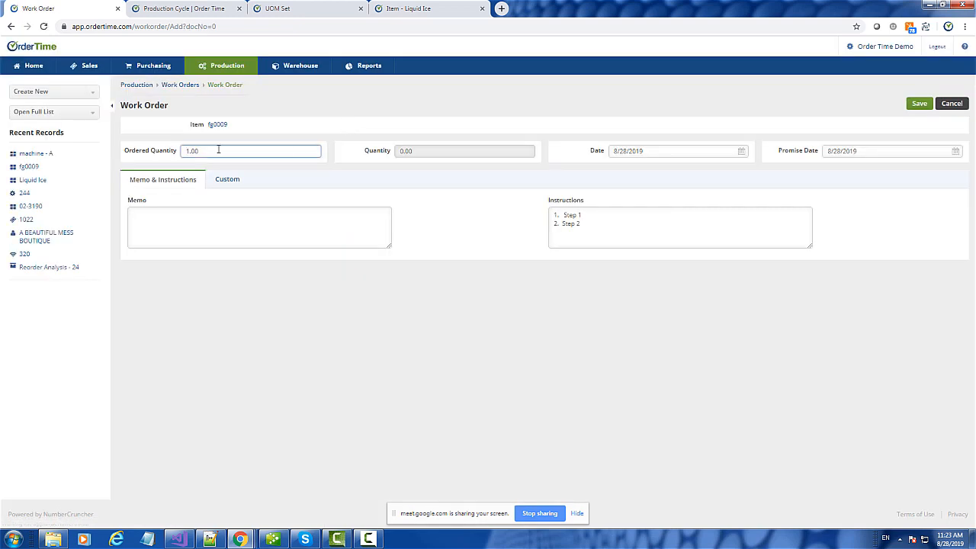
# - Leave the work order unsaved and open the fg0009 item record from Recent Records
pyautogui.moveTo(218, 149); pyautogui.dragTo(154, 153)
pyautogui.click(10, 27)
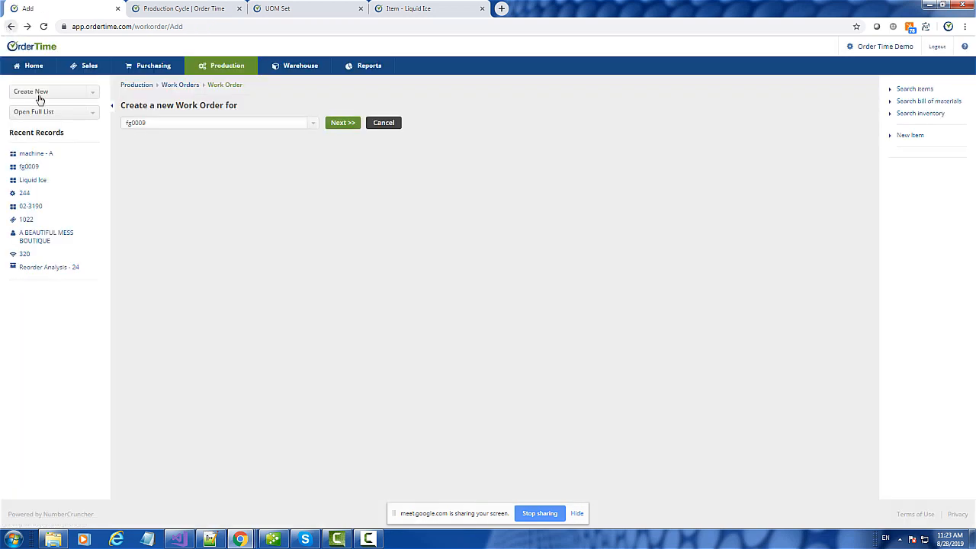
pyautogui.click(29, 167)
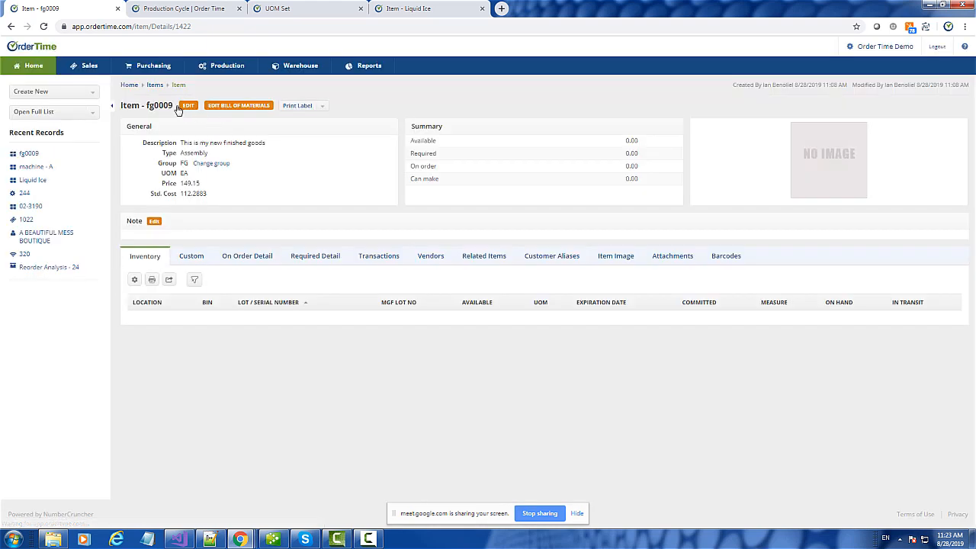
# - Edit fg0009 and set Build Point 15 and Max Qty 20 on the Purchasing tab
pyautogui.click(187, 106)
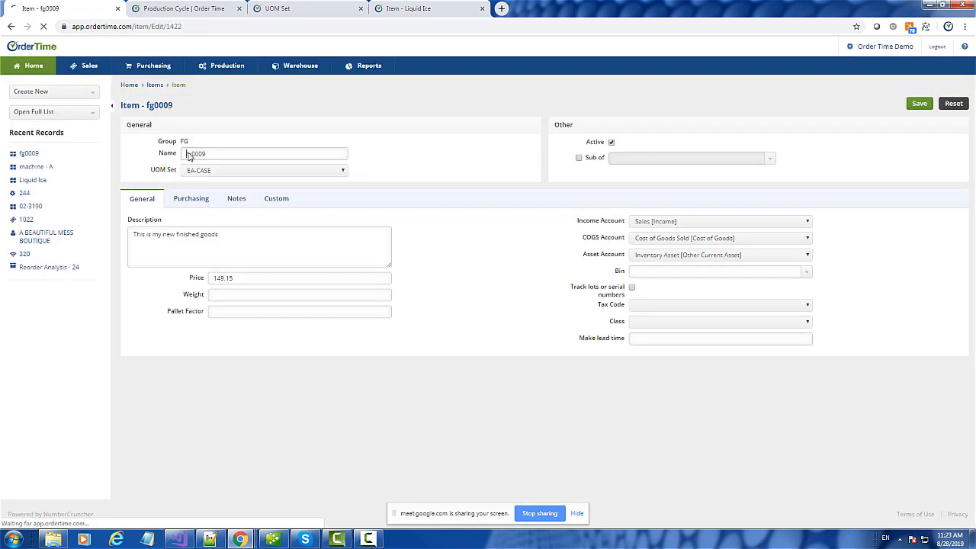
pyautogui.click(190, 200)
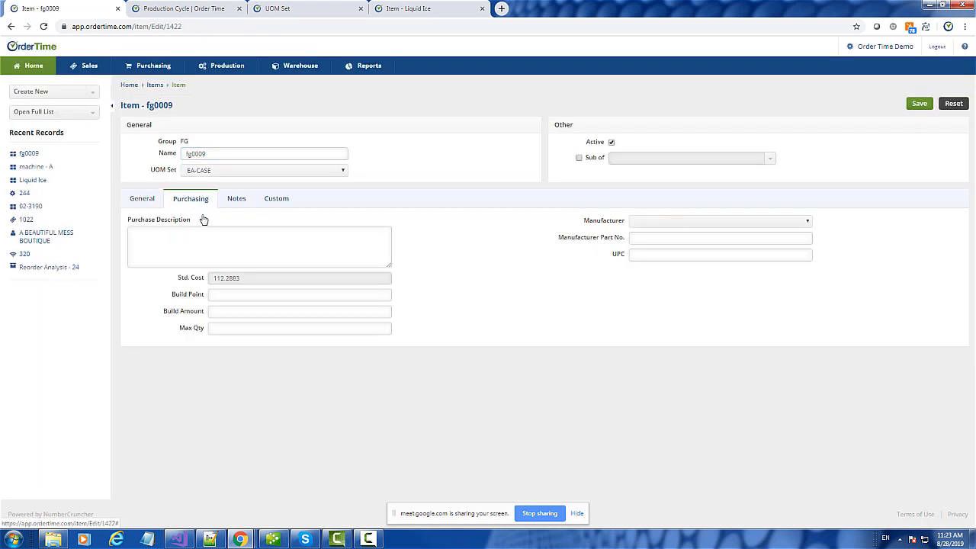
pyautogui.click(235, 296)
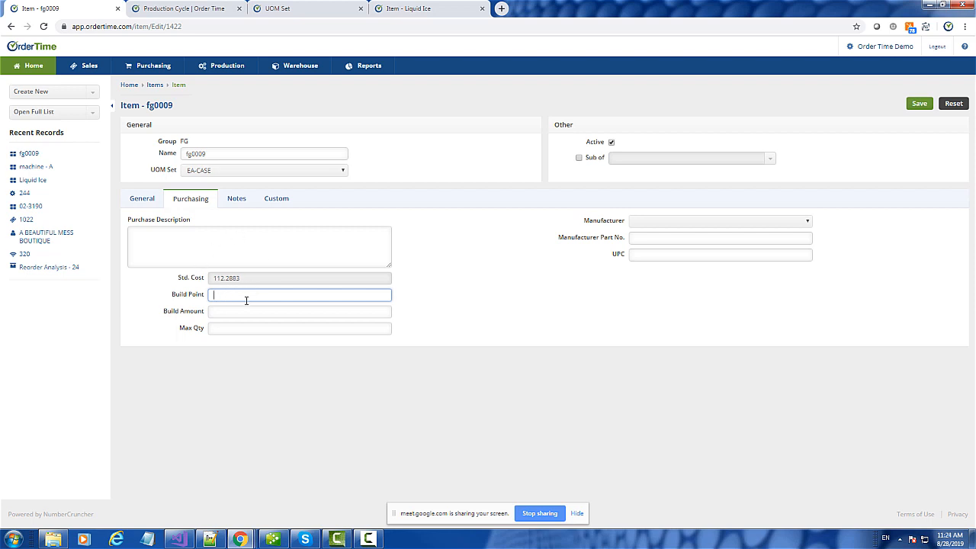
pyautogui.write('15')
pyautogui.click(226, 325)
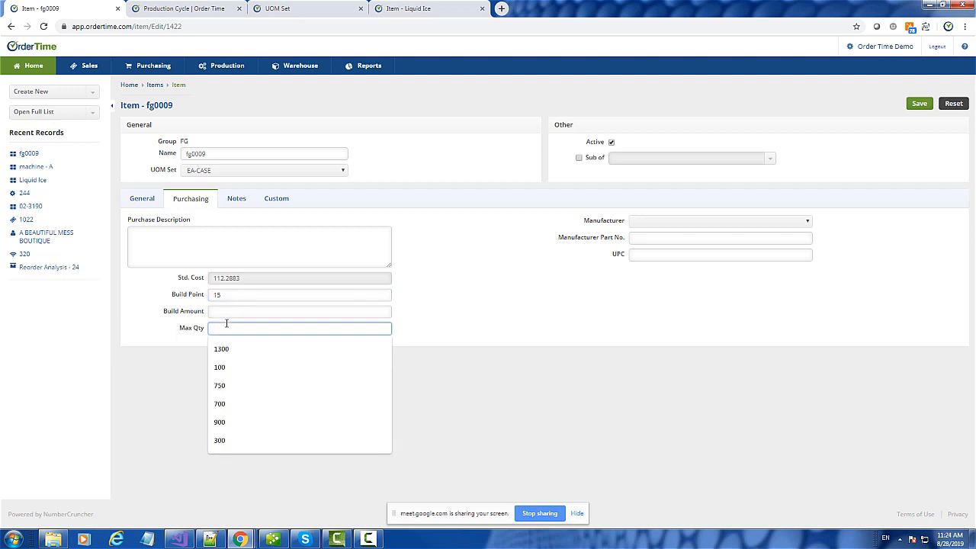
pyautogui.write('20')
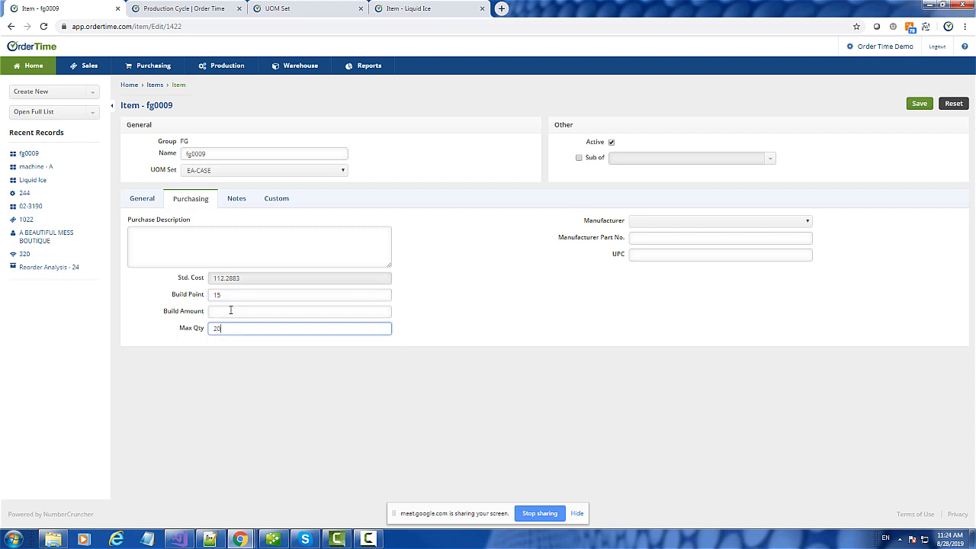
pyautogui.click(228, 311)
pyautogui.click(514, 324)
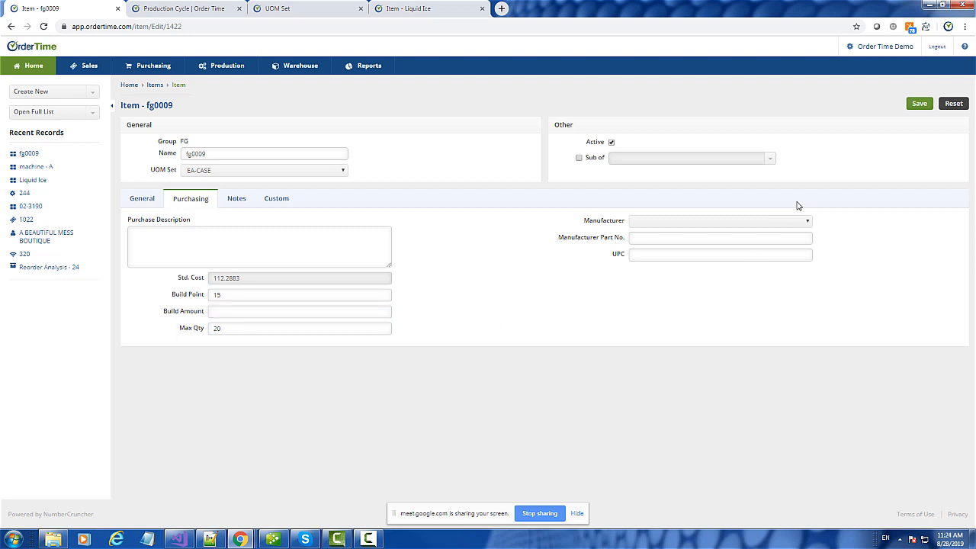
# - Set fg0009's Make lead time to 7 on the General tab and save the item
pyautogui.click(139, 199)
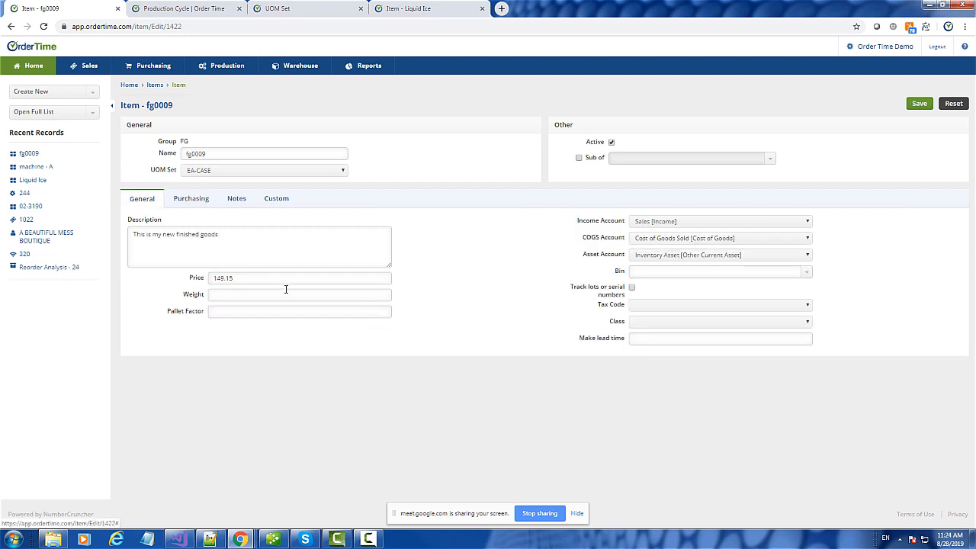
pyautogui.click(652, 343)
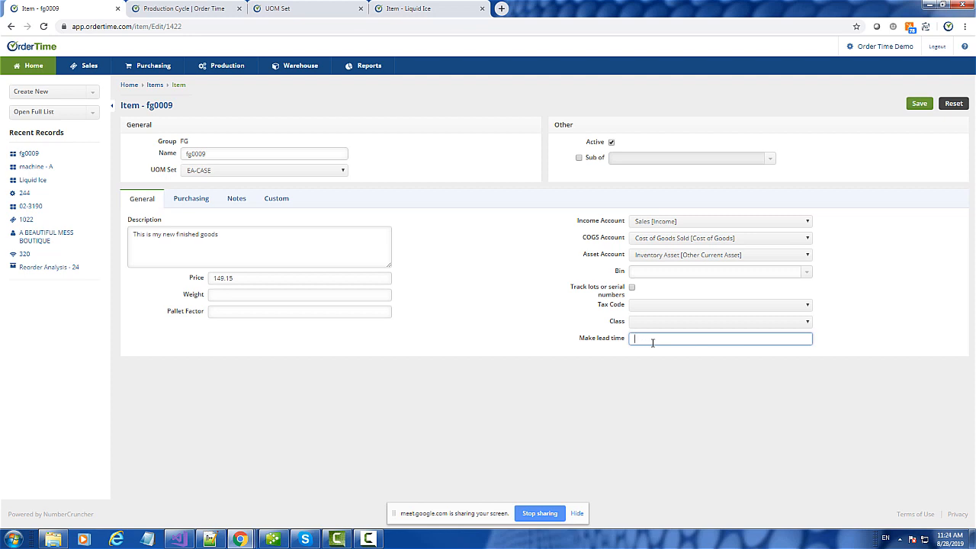
pyautogui.write('7')
pyautogui.click(649, 359)
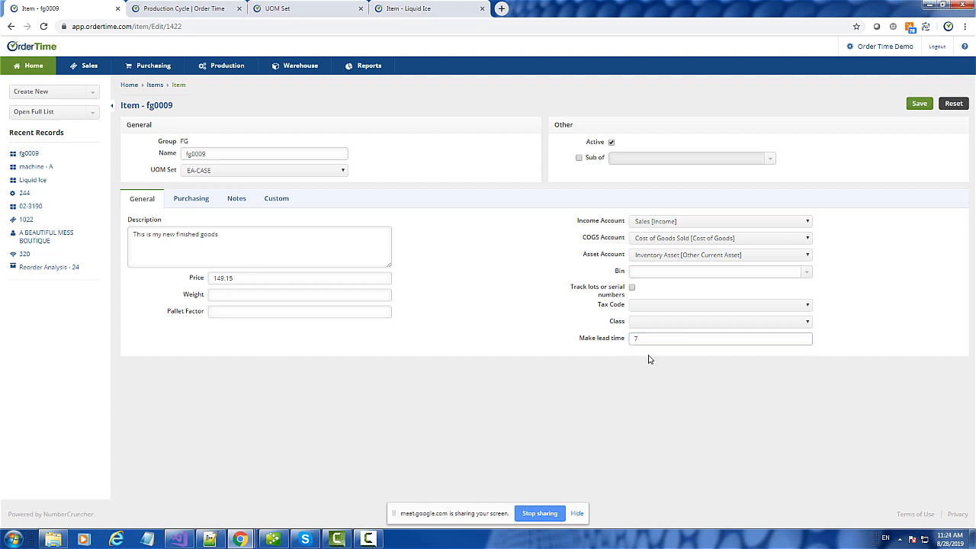
pyautogui.click(921, 104)
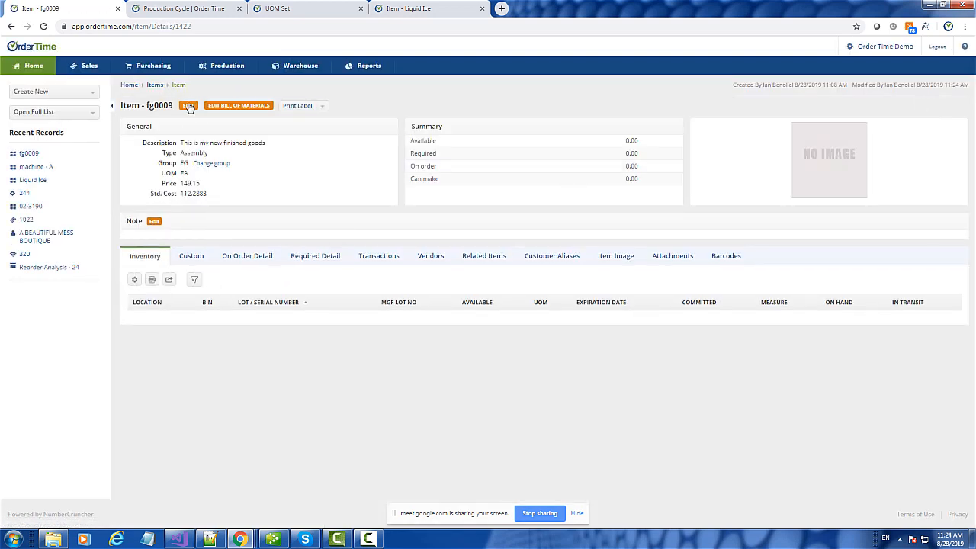
# - Reopen fg0009 to verify the saved build point, max quantity and lead time
pyautogui.click(189, 106)
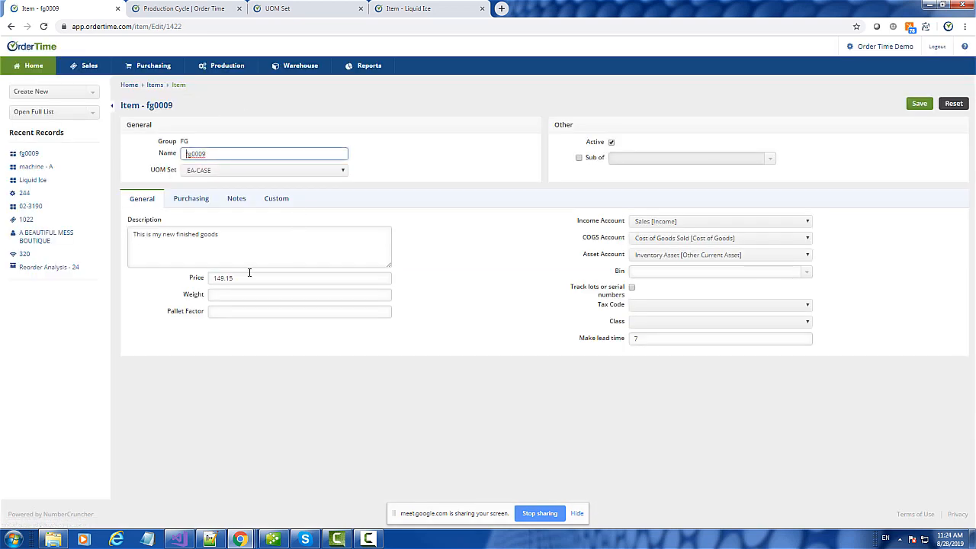
pyautogui.click(192, 200)
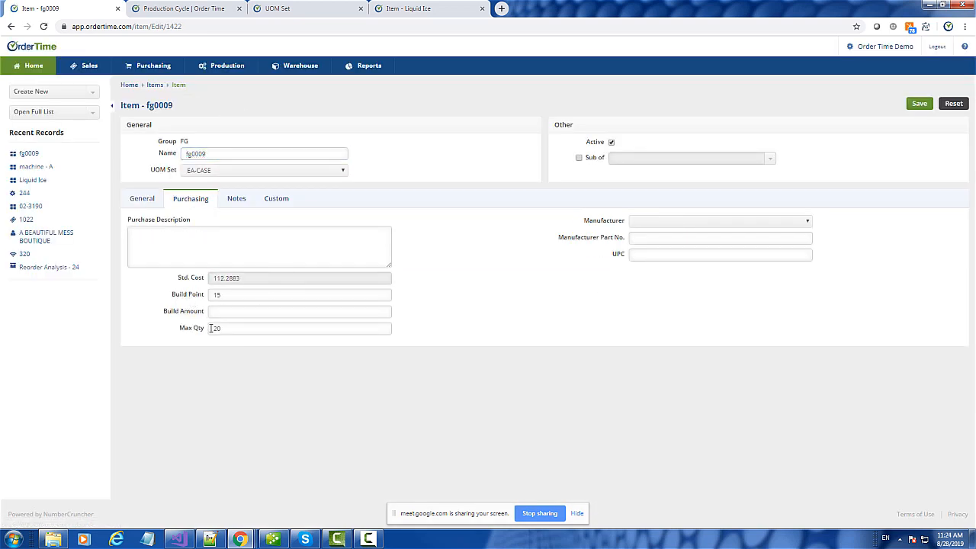
pyautogui.click(151, 203)
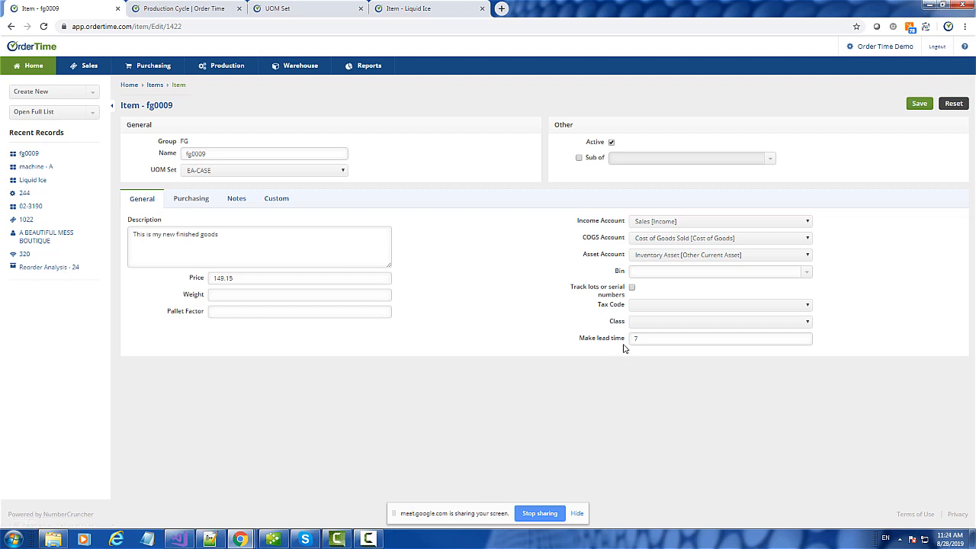
# - Start a new work order for item fg0009 and continue to the order form
pyautogui.click(43, 92)
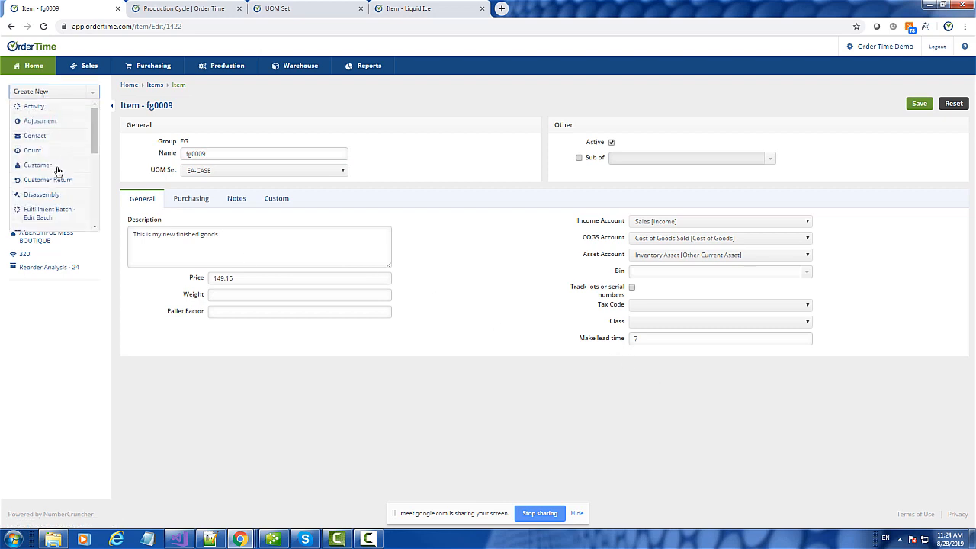
pyautogui.scroll(-3, 58, 174)
pyautogui.scroll(-3, 58, 174)
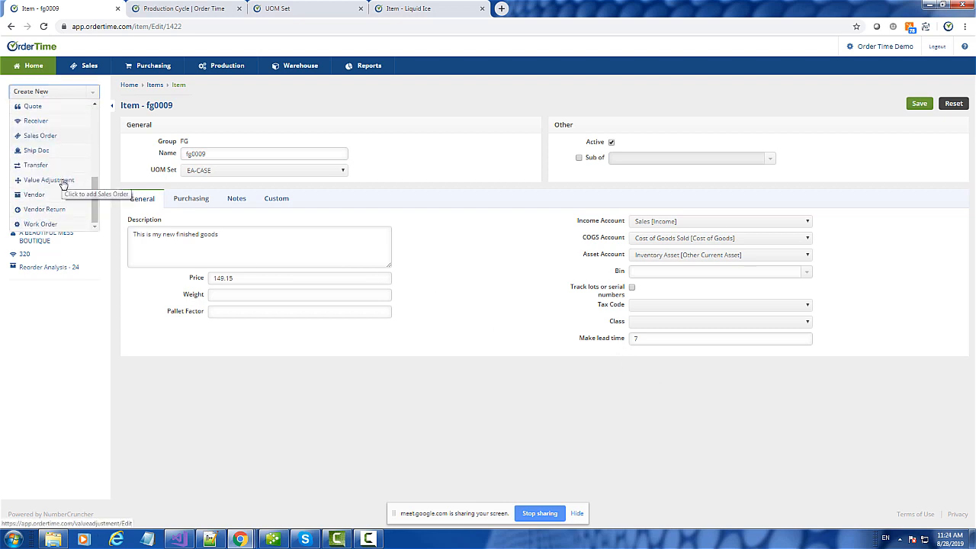
pyautogui.click(39, 224)
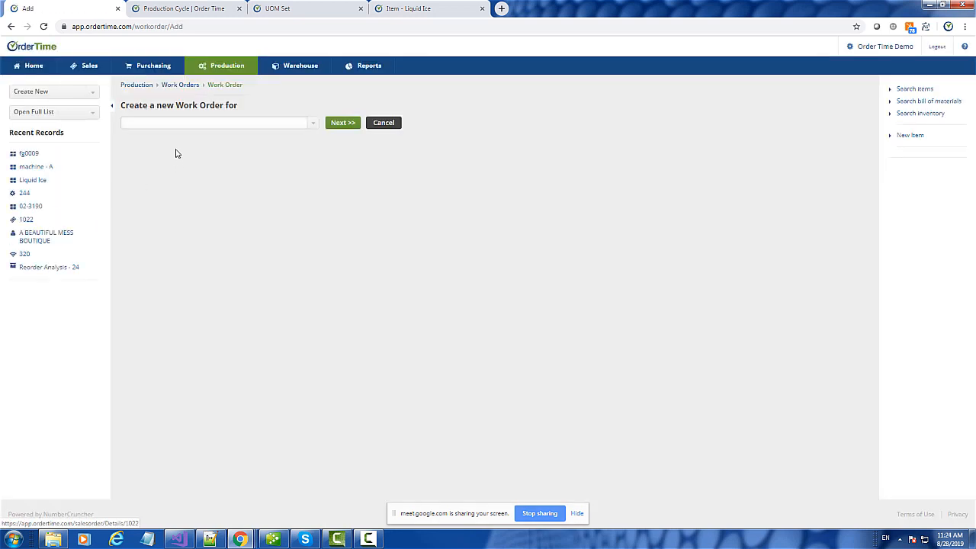
pyautogui.click(159, 124)
pyautogui.write('fg00')
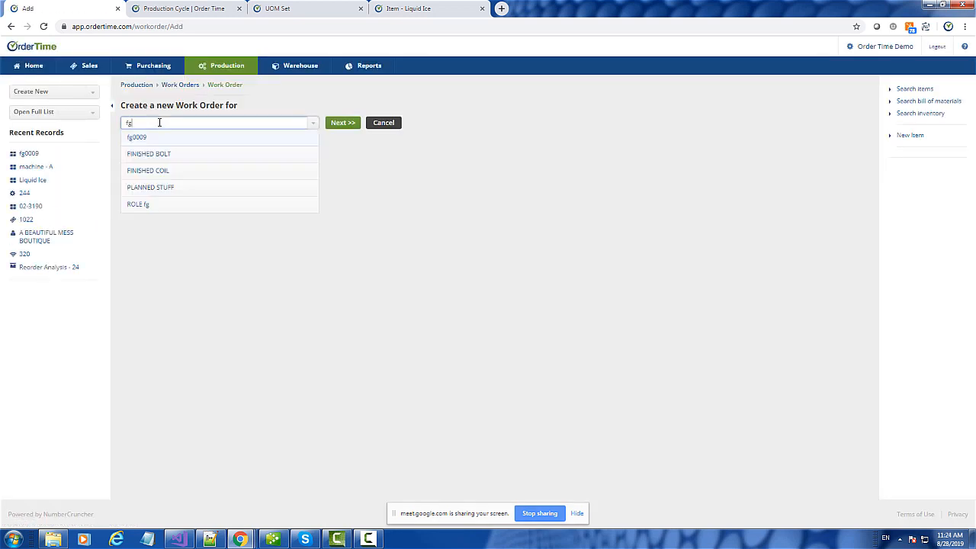
pyautogui.click(151, 138)
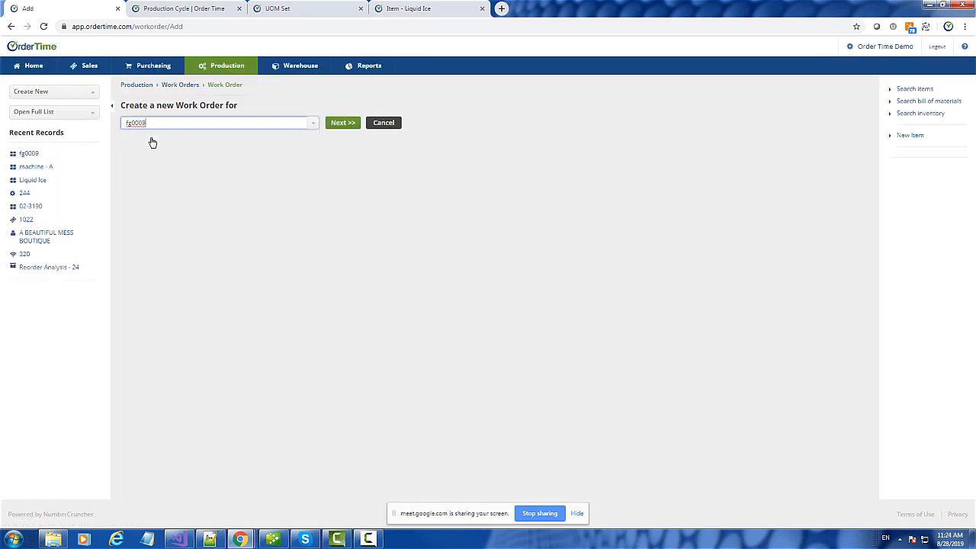
pyautogui.click(342, 123)
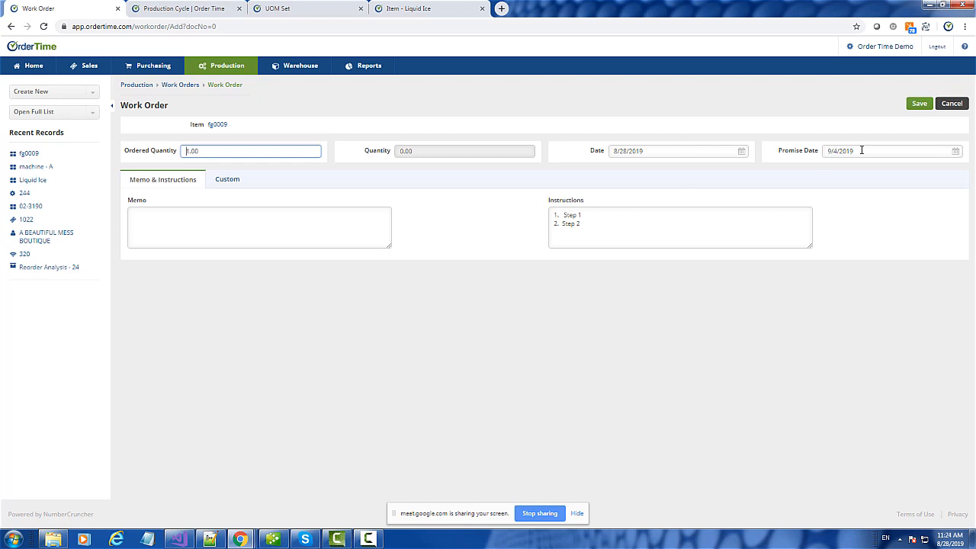
# - Set ordered quantity 10, add the memo 'Customer want this asap.' and save the work order
pyautogui.moveTo(229, 149); pyautogui.dragTo(166, 157)
pyautogui.write('1')
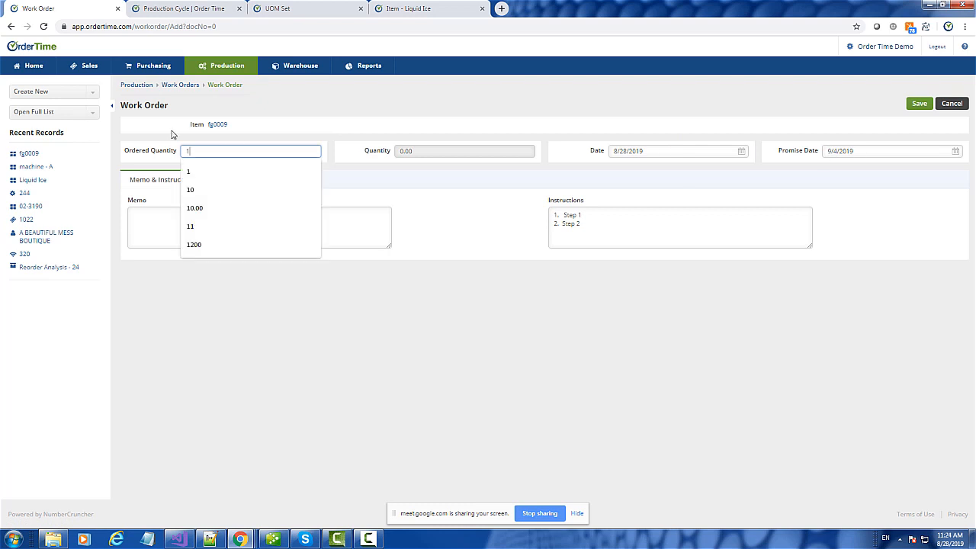
pyautogui.write('0')
pyautogui.press('Tab')
pyautogui.click(462, 229)
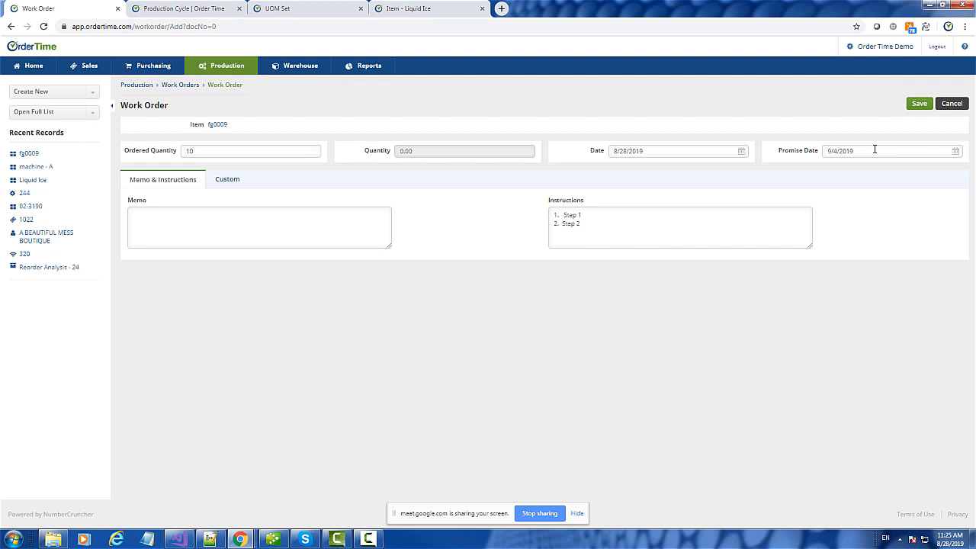
pyautogui.click(227, 188)
pyautogui.click(150, 186)
pyautogui.click(223, 184)
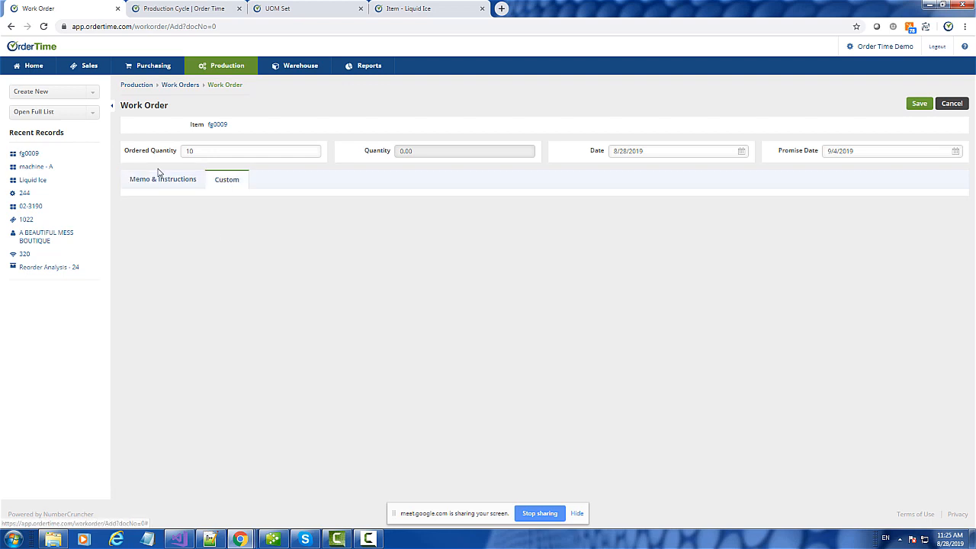
pyautogui.click(157, 188)
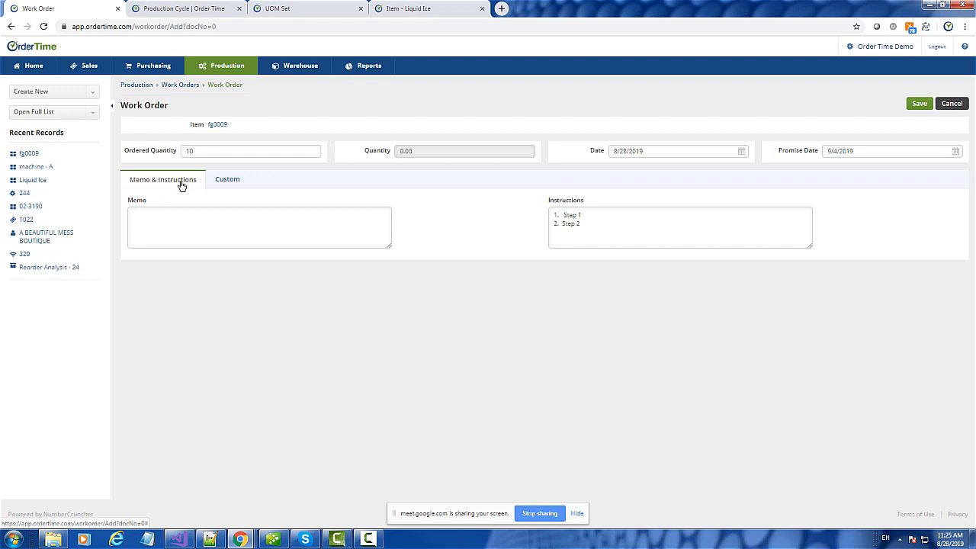
pyautogui.click(216, 223)
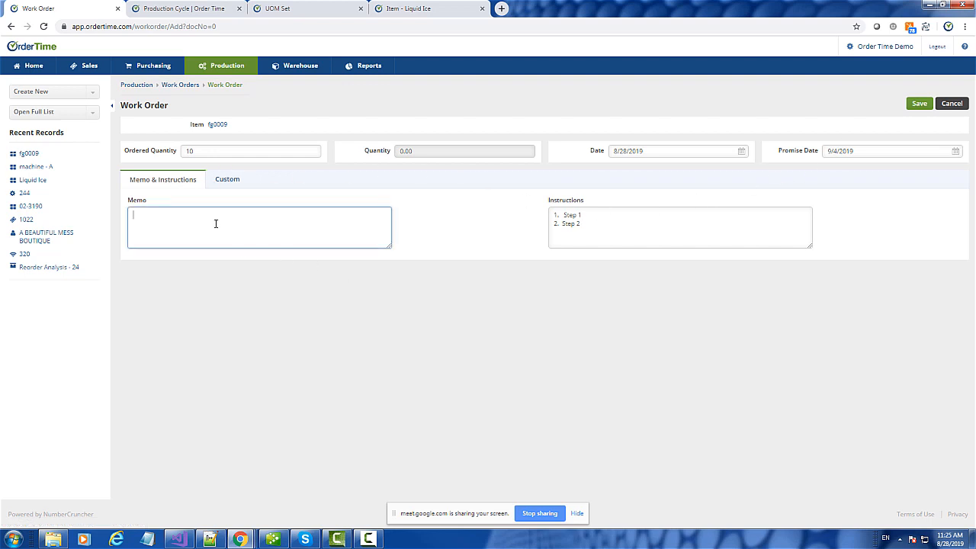
pyautogui.write('Customer went this asap.')
pyautogui.click(918, 103)
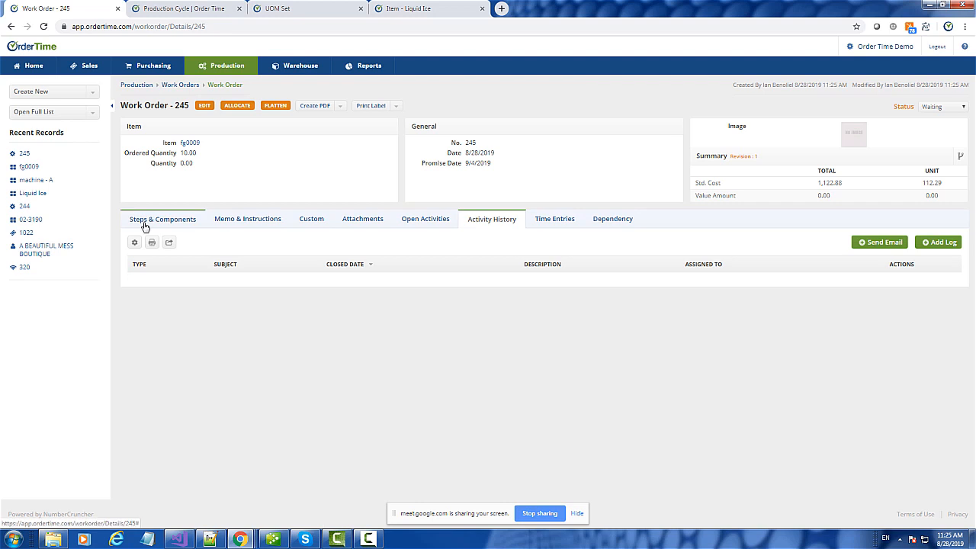
# - Show Work Order 245's Picking and Cutting steps and its five components
pyautogui.click(145, 224)
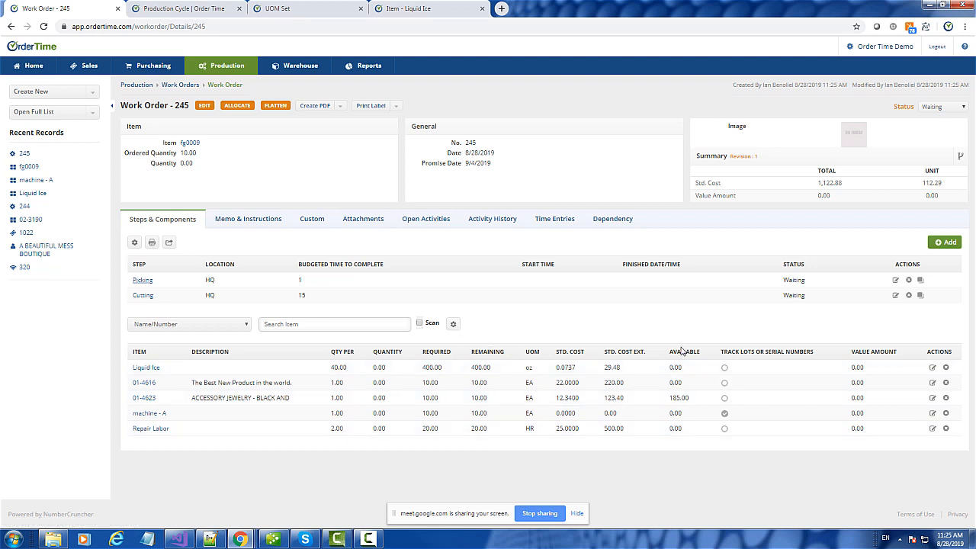
pyautogui.click(453, 326)
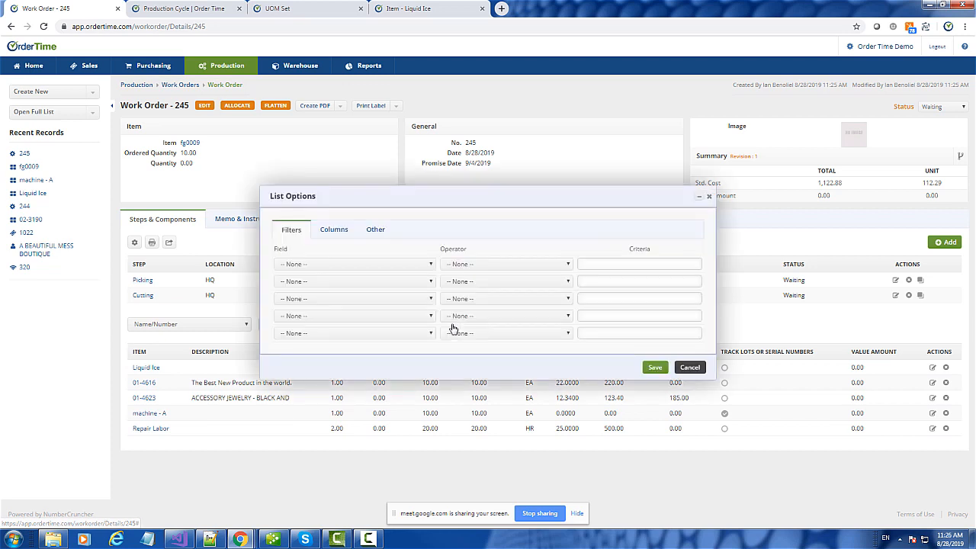
pyautogui.click(316, 231)
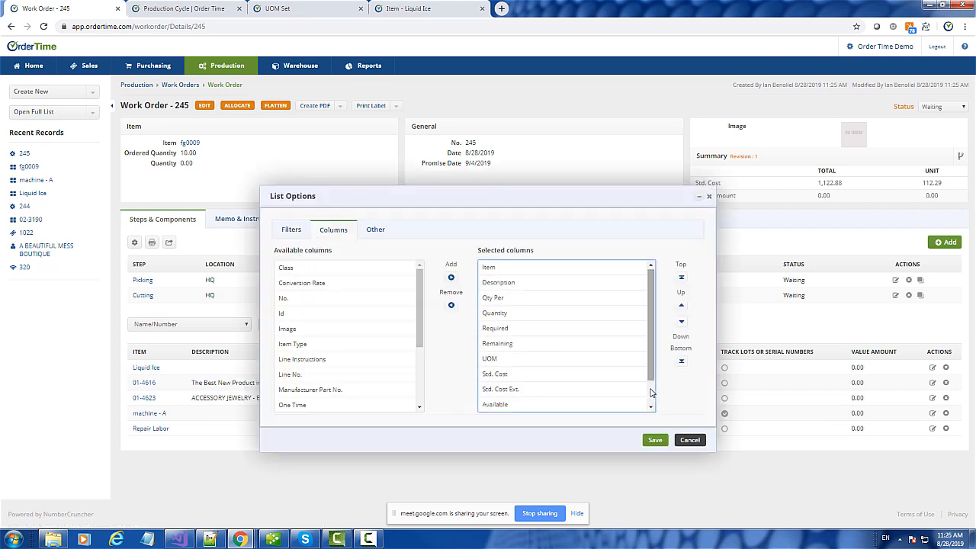
pyautogui.scroll(-1, 580, 395)
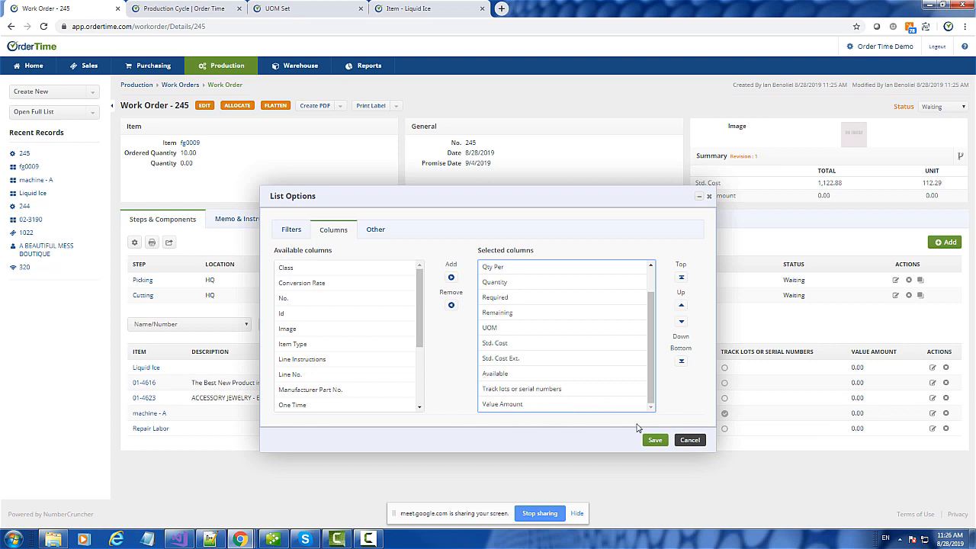
pyautogui.click(689, 440)
pyautogui.click(725, 412)
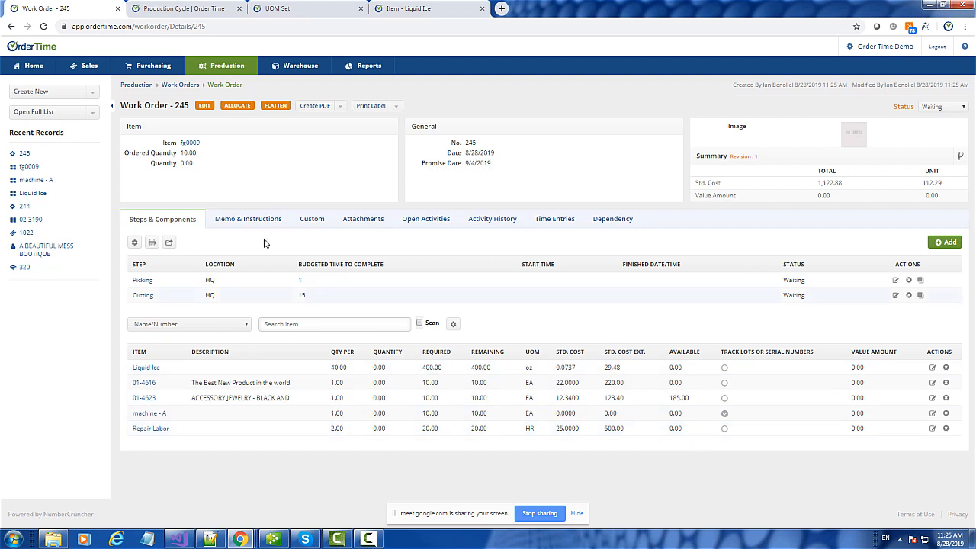
# - Check Work Order 245's dependencies, then flatten its component list
pyautogui.click(614, 221)
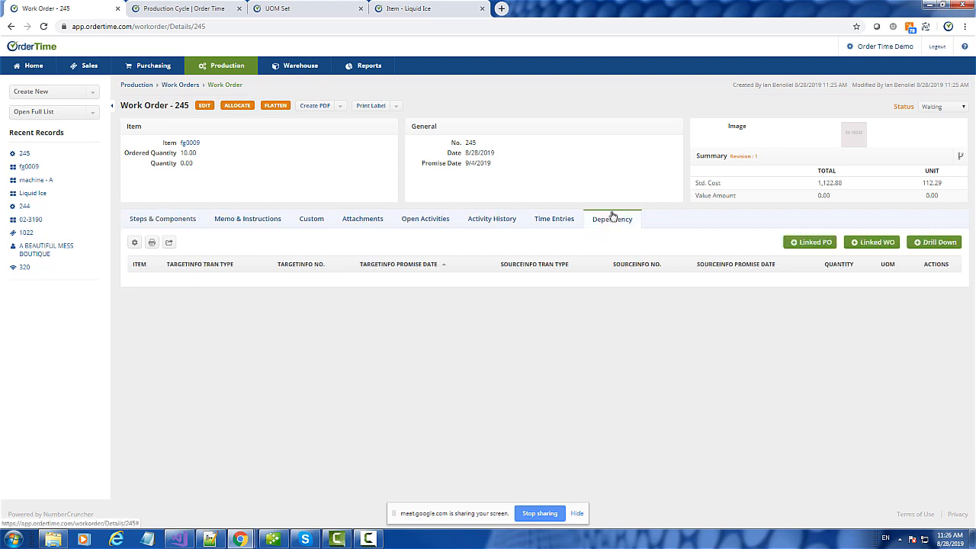
pyautogui.click(155, 221)
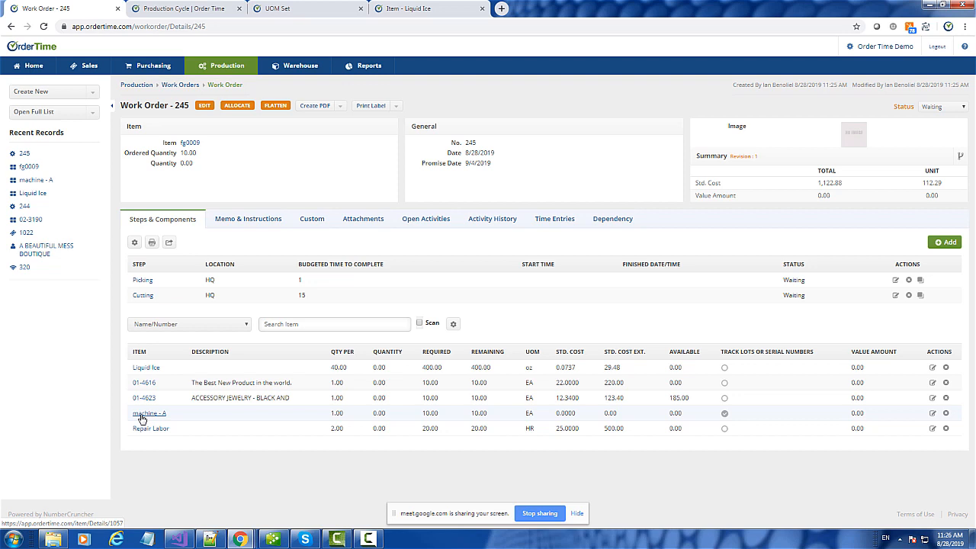
pyautogui.click(276, 106)
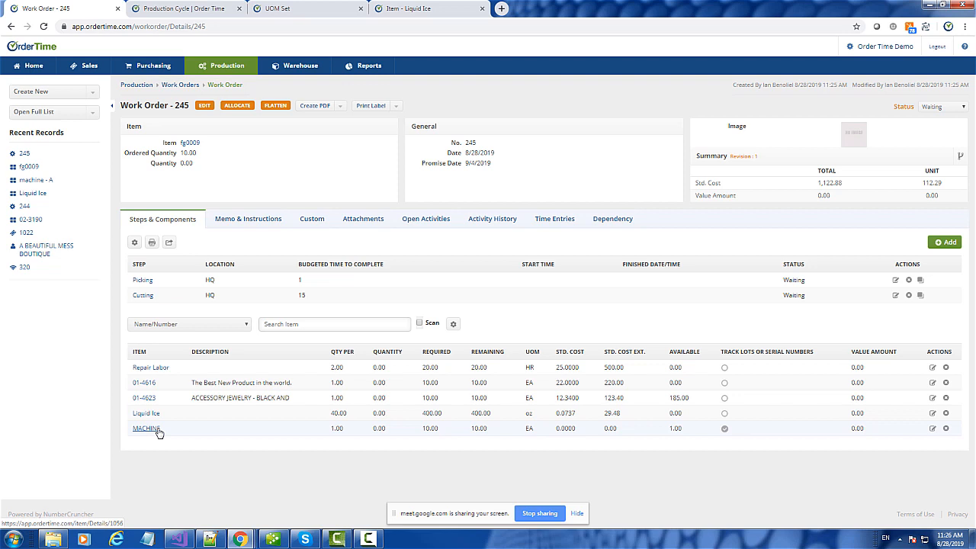
# - Open machine - A's phantom bill of materials in a new tab, then return to Work Order 245
pyautogui.rightClick(42, 181)
pyautogui.click(81, 187)
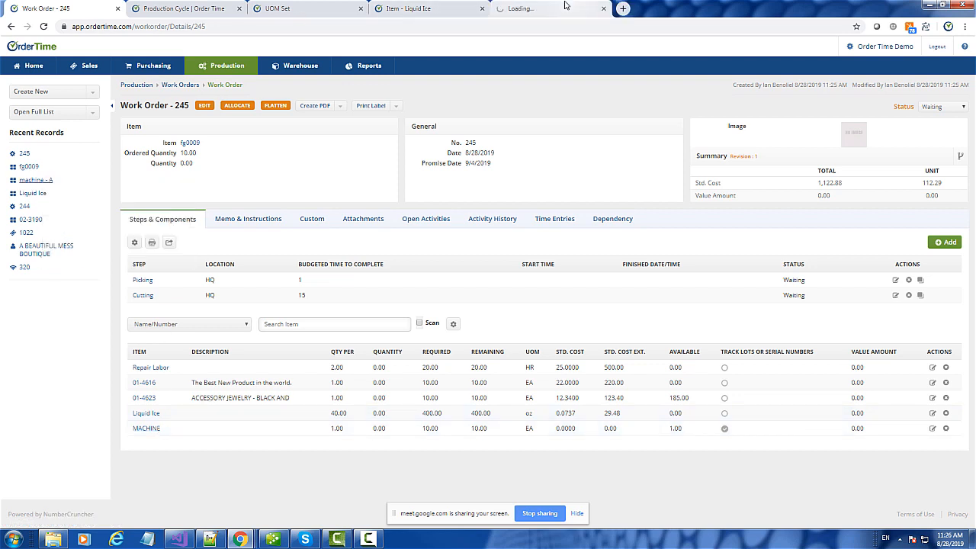
pyautogui.click(534, 9)
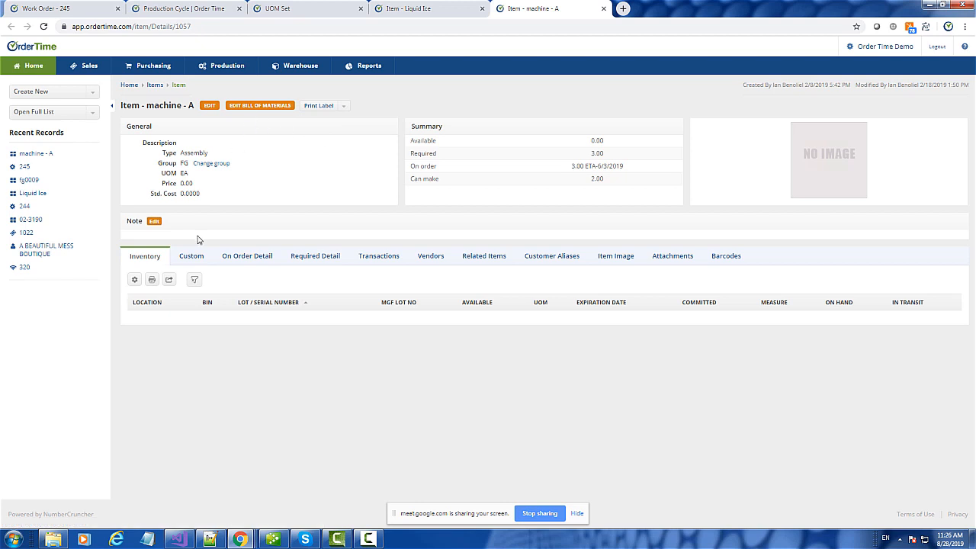
pyautogui.click(260, 107)
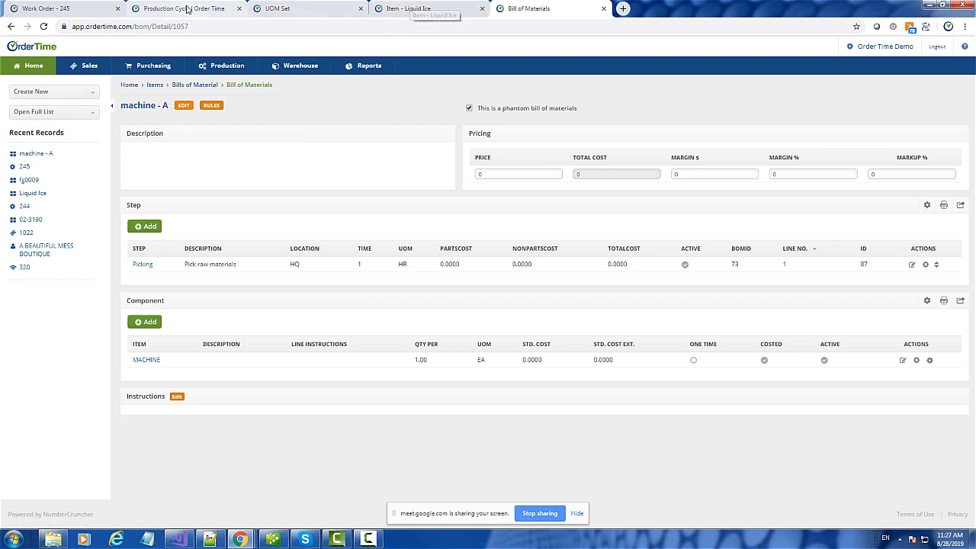
pyautogui.click(52, 9)
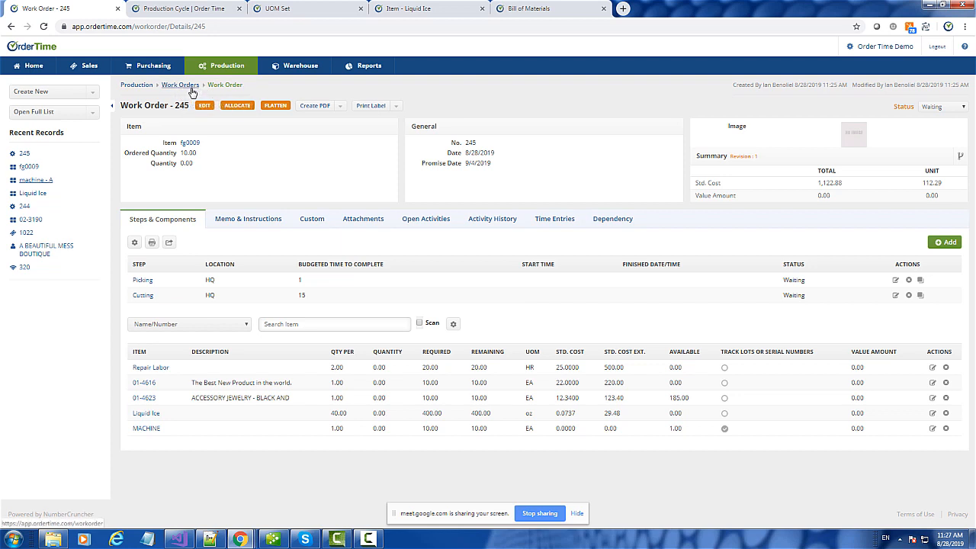
# - Create and save a work order for 2 of item fg0009, becoming Work Order 246
pyautogui.click(47, 93)
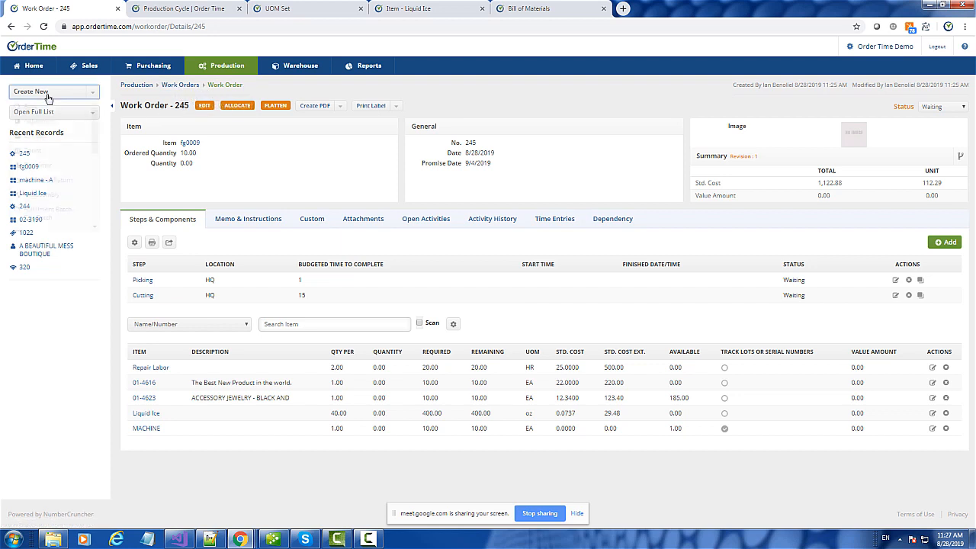
pyautogui.scroll(-5, 65, 177)
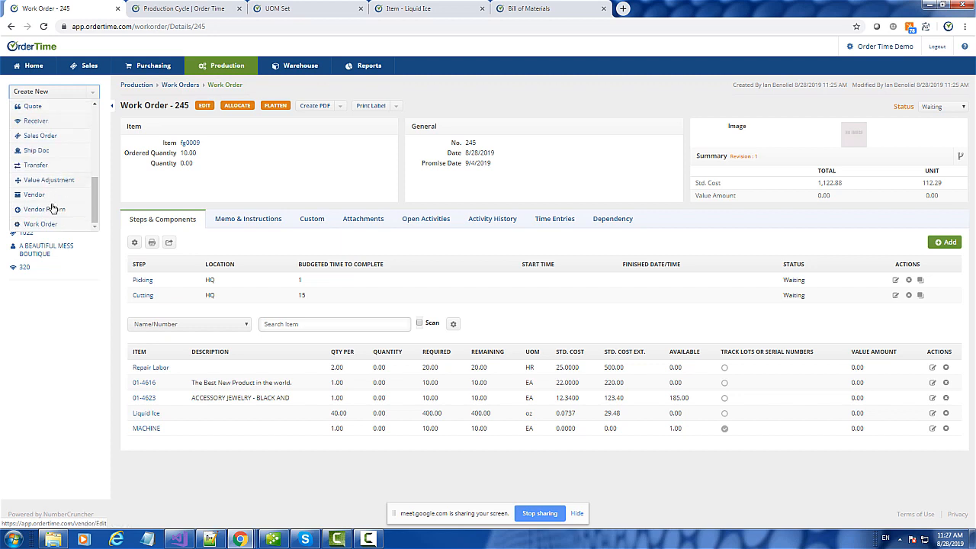
pyautogui.click(38, 224)
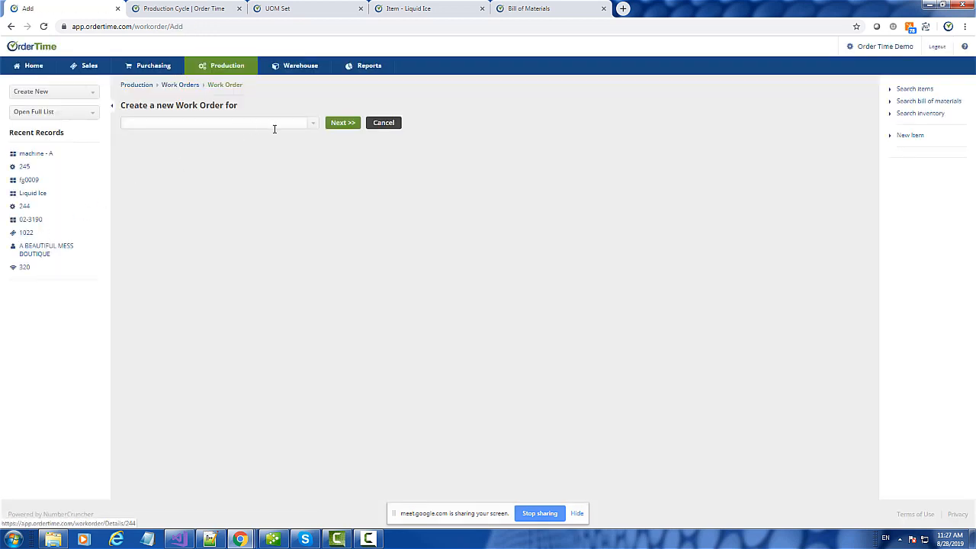
pyautogui.click(312, 126)
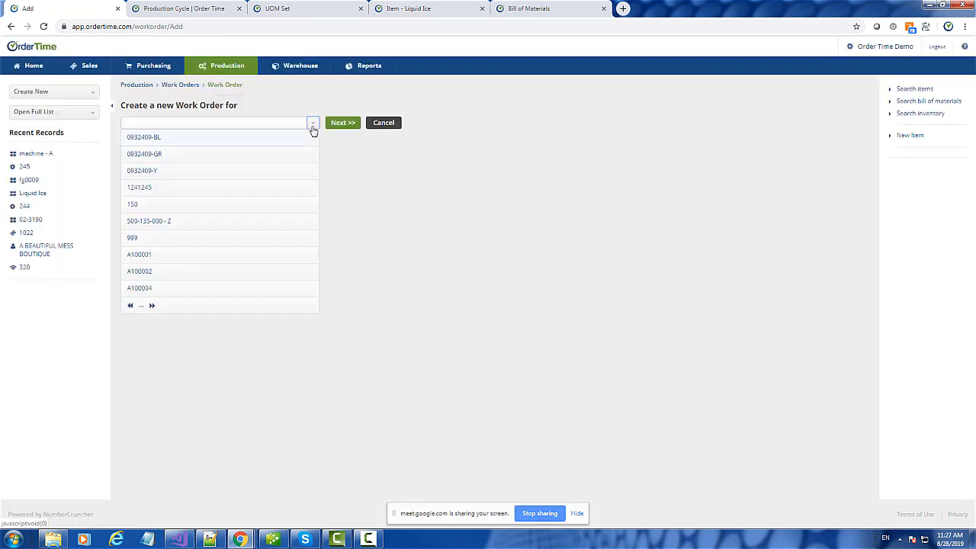
pyautogui.click(218, 124)
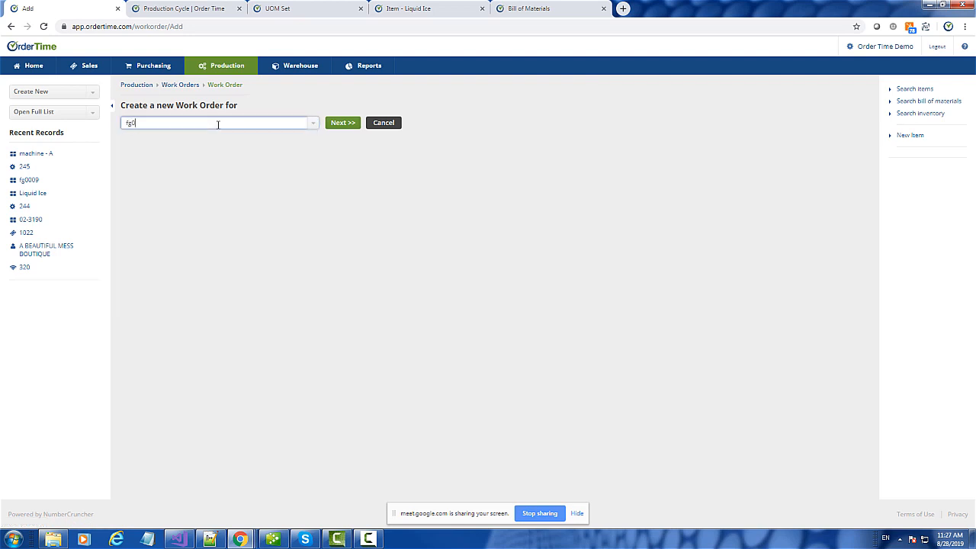
pyautogui.write('fg0')
pyautogui.click(157, 139)
pyautogui.click(355, 124)
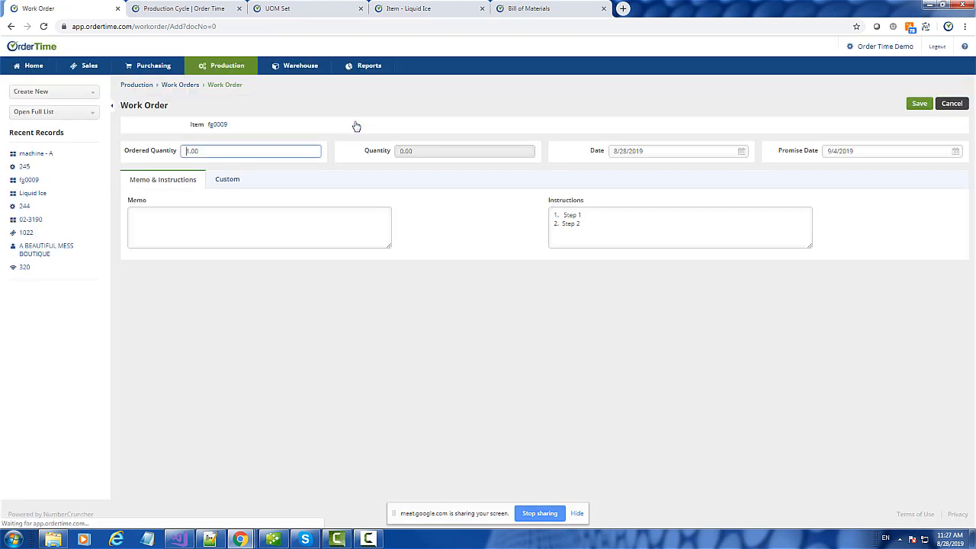
pyautogui.hotkey('ctrl', 'a')
pyautogui.write('2')
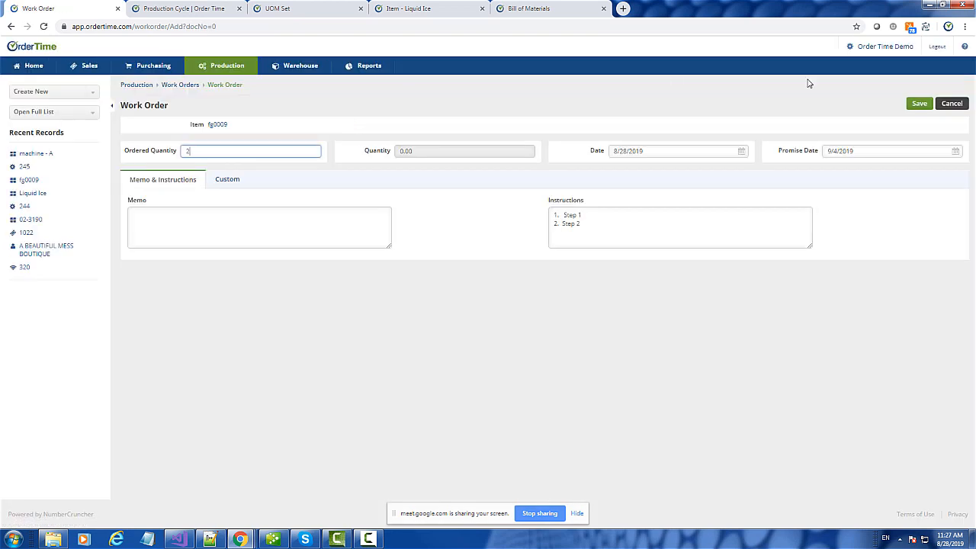
pyautogui.click(920, 107)
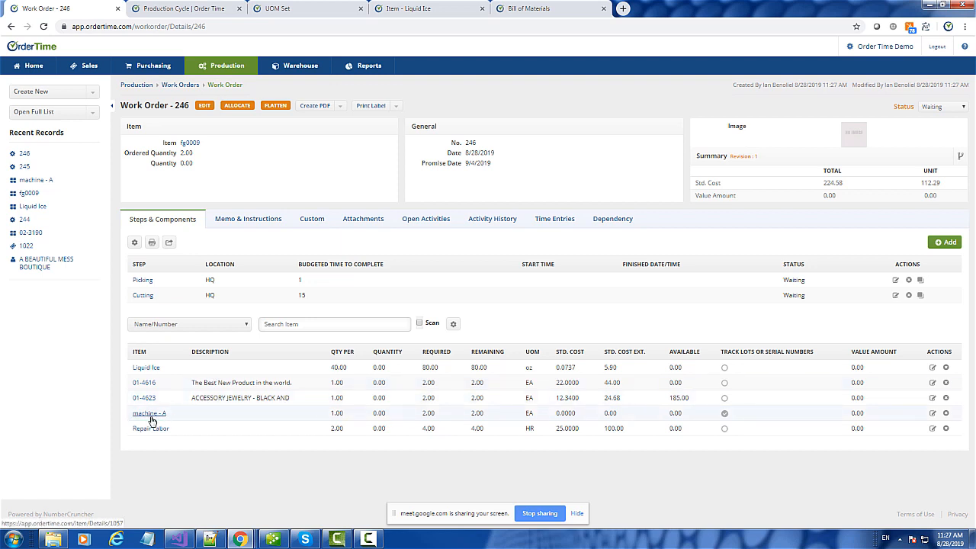
# - Review Work Order 246's dependencies and steps, confirming no dependency records exist
pyautogui.click(603, 222)
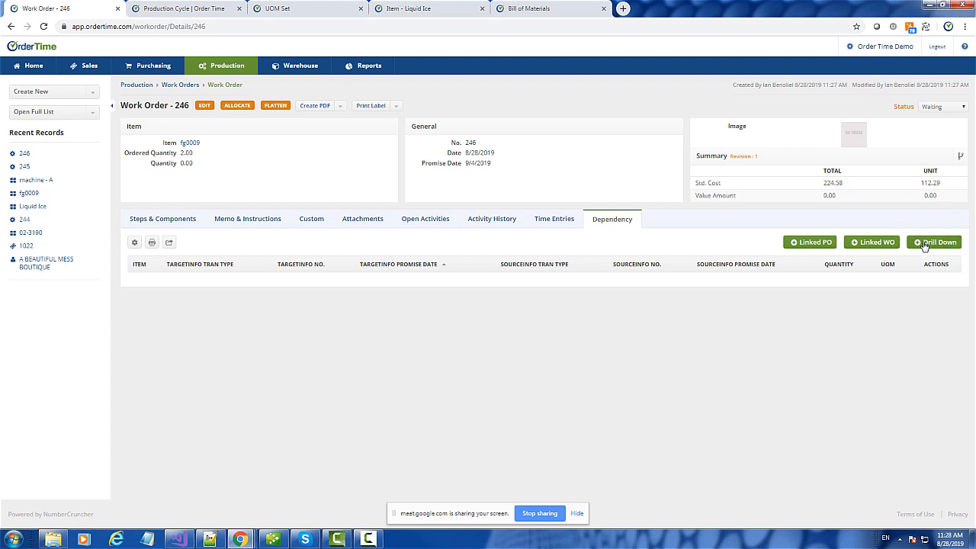
pyautogui.click(159, 221)
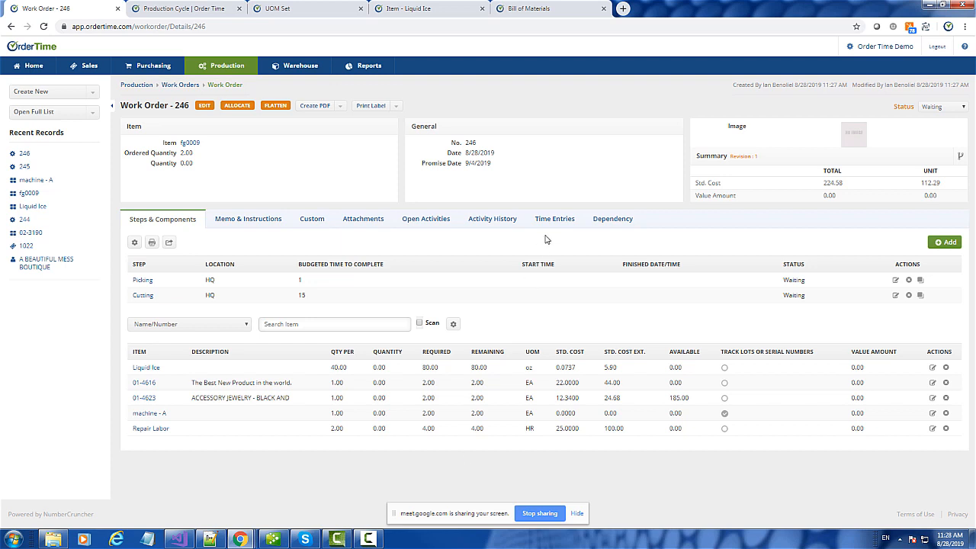
pyautogui.click(621, 219)
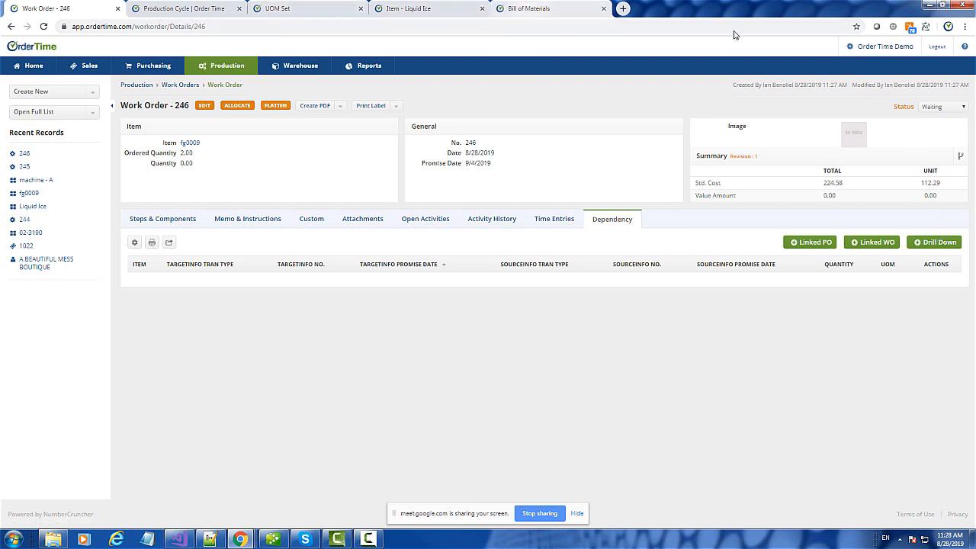
# - Confirm drill down and flatten are enabled in Production preferences, then reopen Work Order 246
pyautogui.rightClick(882, 46)
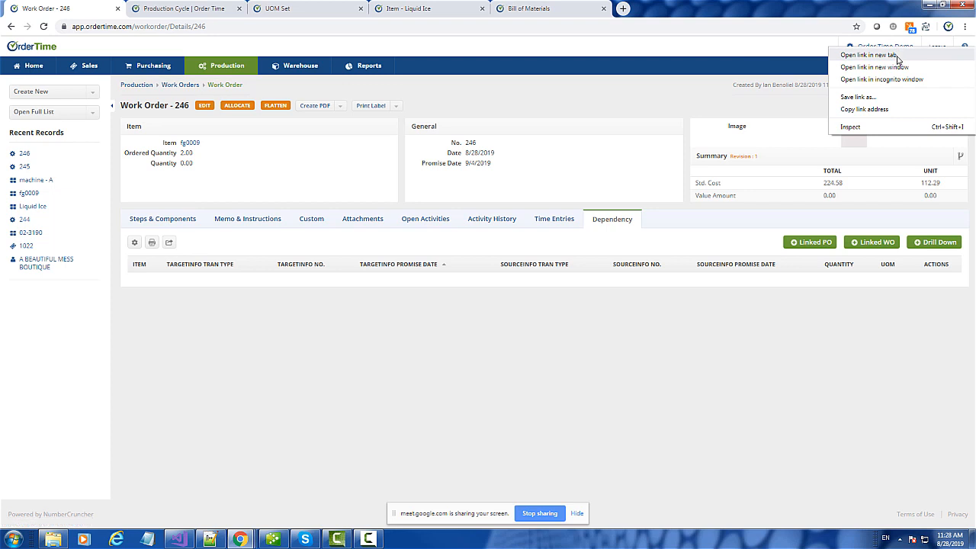
pyautogui.click(870, 55)
pyautogui.click(650, 8)
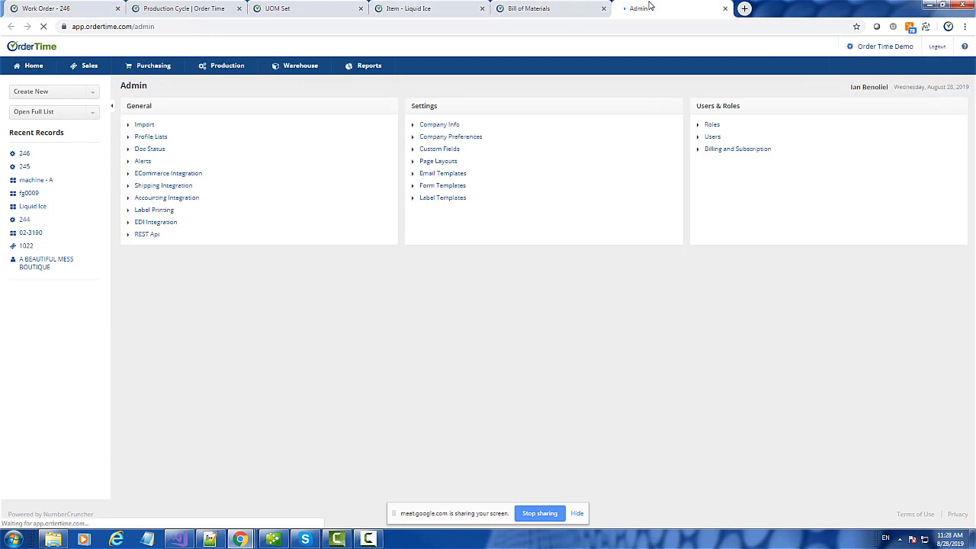
pyautogui.click(466, 137)
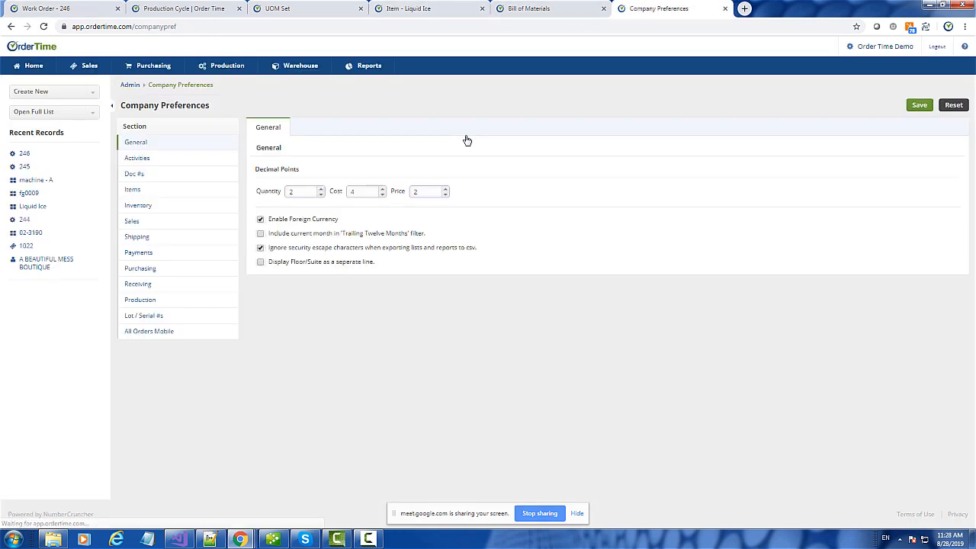
pyautogui.click(153, 302)
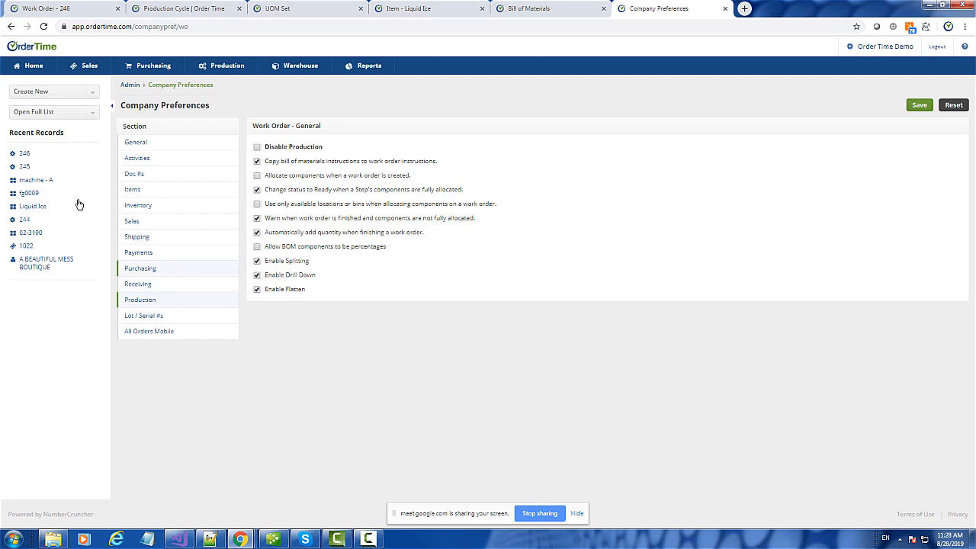
pyautogui.click(24, 155)
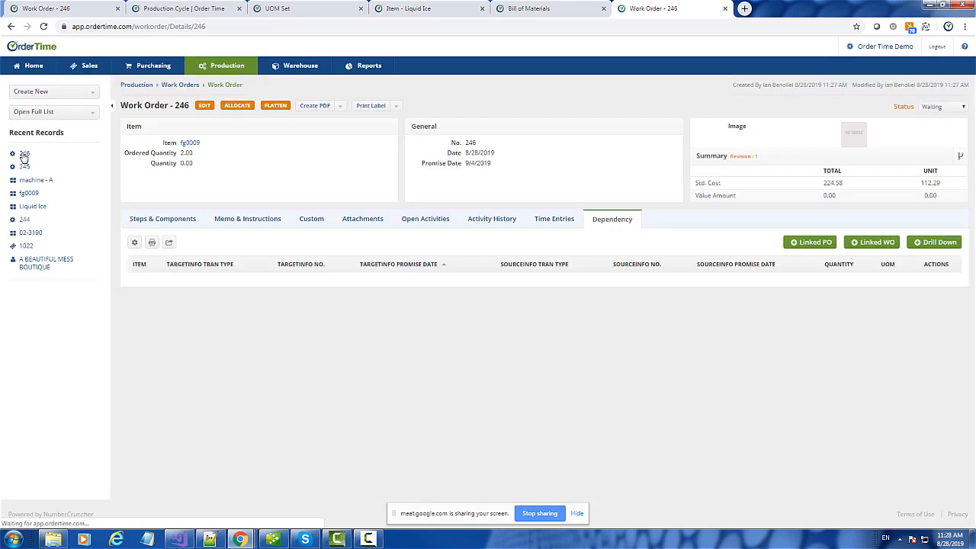
# - Drill down on Work Order 246 to create a linked sub-work order, confirming the prompts
pyautogui.click(946, 244)
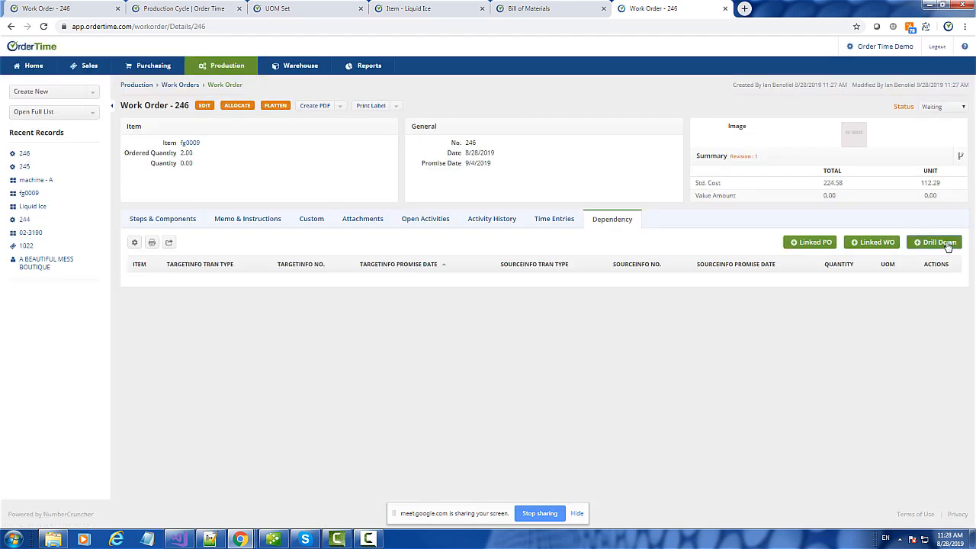
pyautogui.click(538, 95)
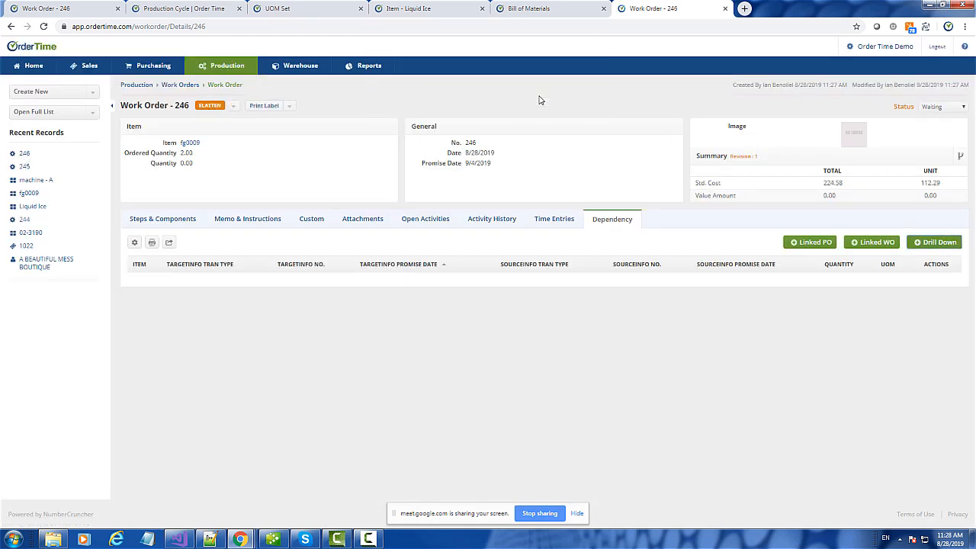
pyautogui.click(576, 95)
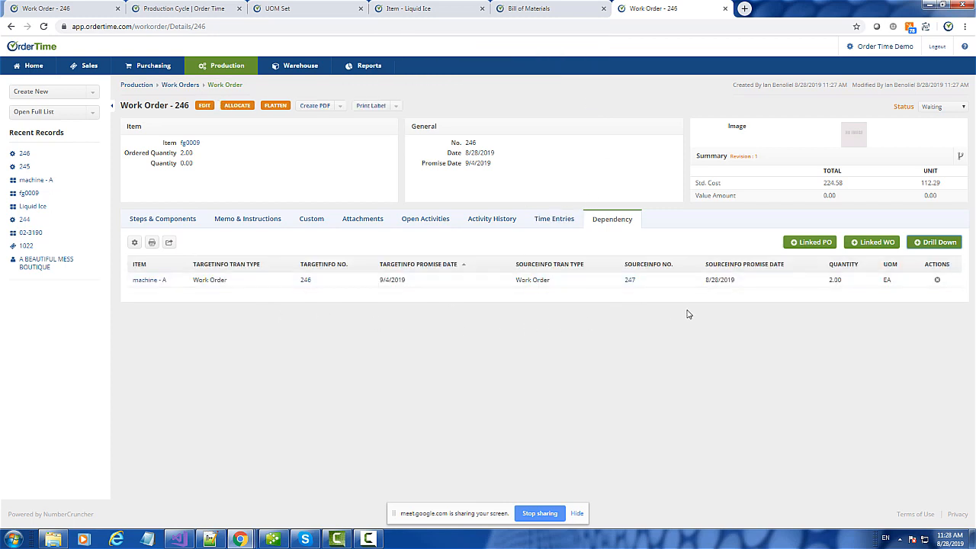
# - Open Work Order 247 for 2.00 of machine - A from that item's On Order Detail
pyautogui.click(147, 284)
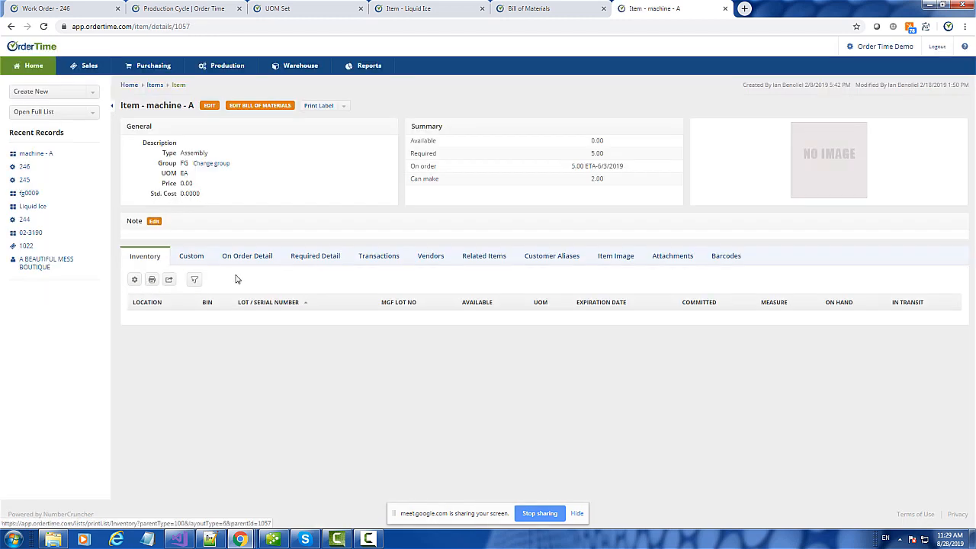
pyautogui.click(244, 258)
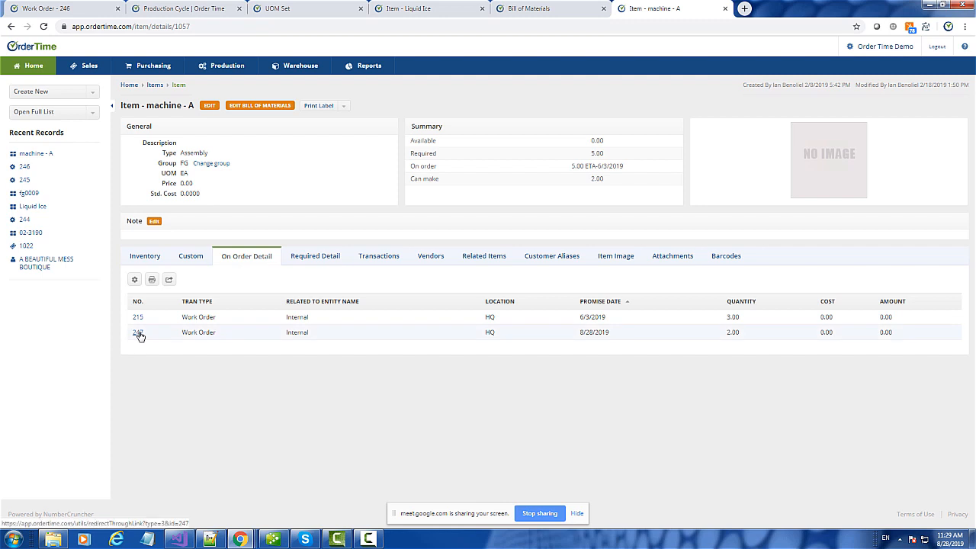
pyautogui.click(138, 332)
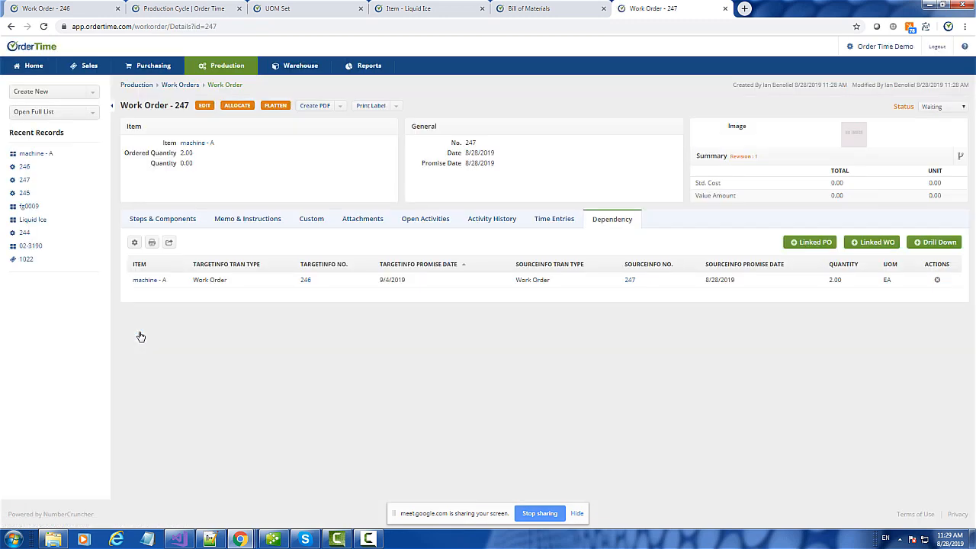
# - Review Work Order 247's steps and components, then reopen Work Order 246 from the Work Orders list
pyautogui.click(168, 226)
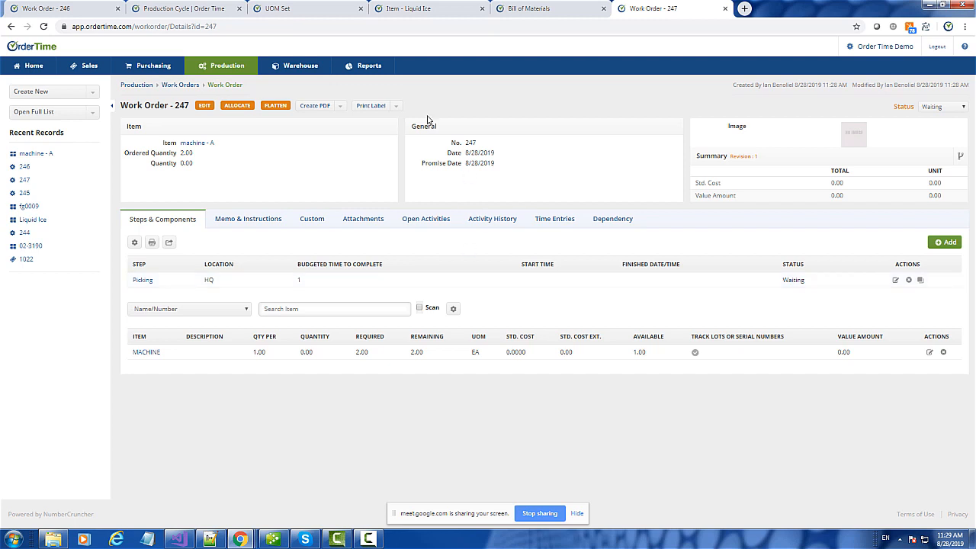
pyautogui.click(25, 169)
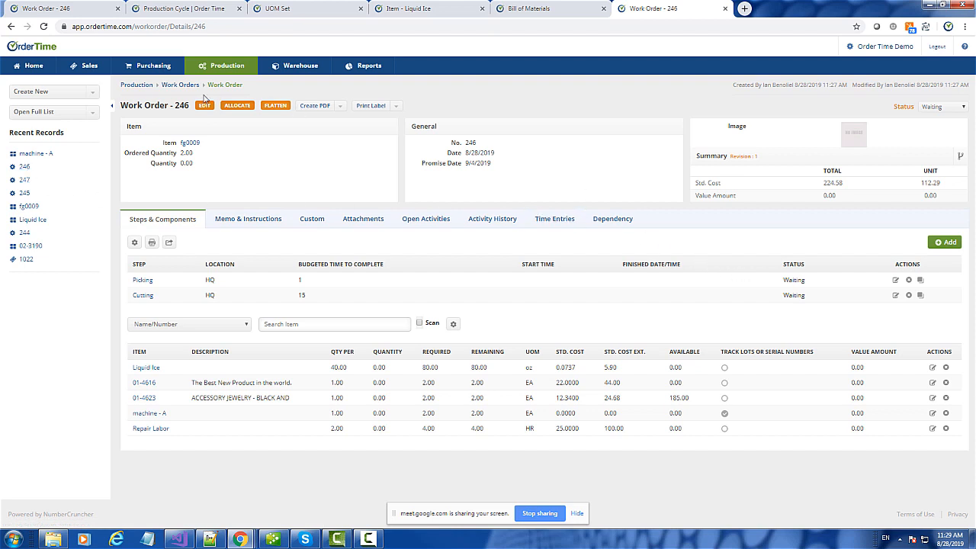
pyautogui.click(175, 88)
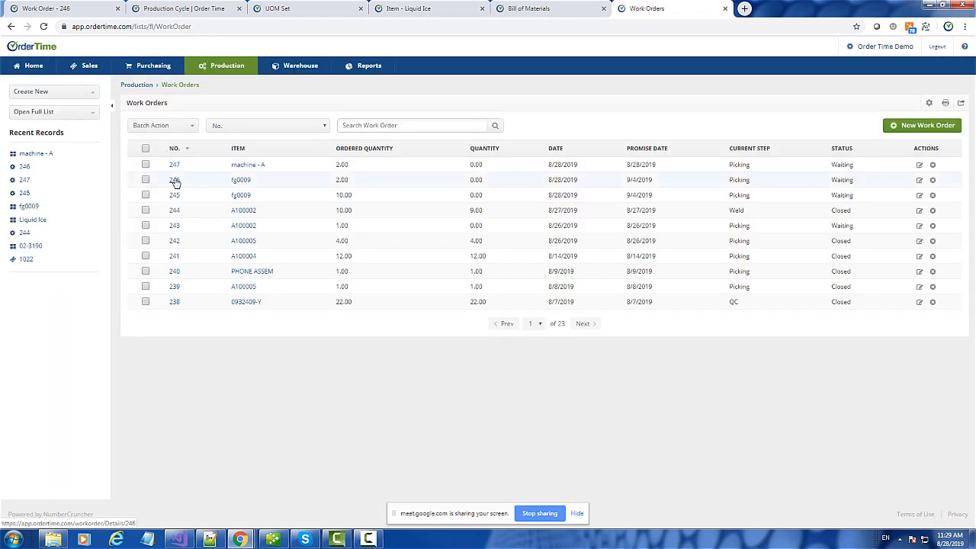
pyautogui.click(175, 180)
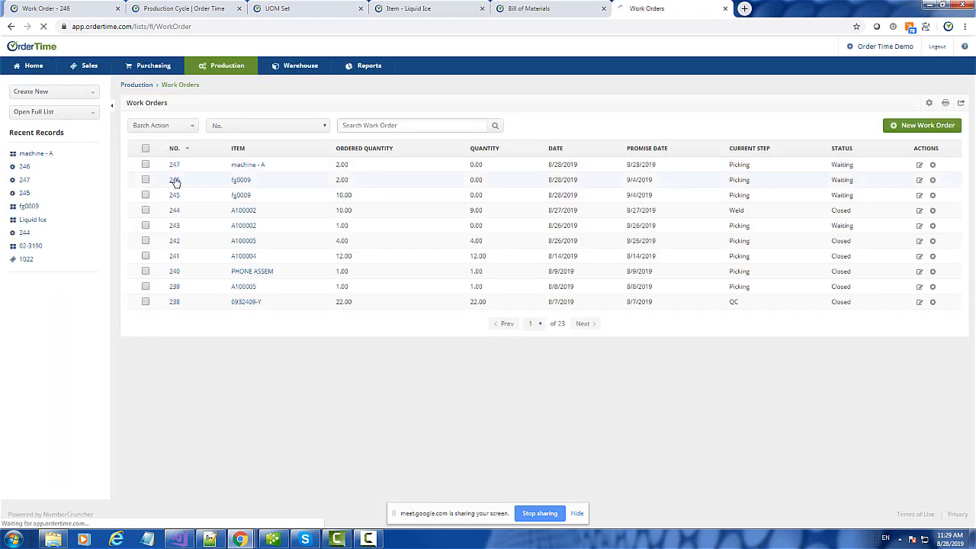
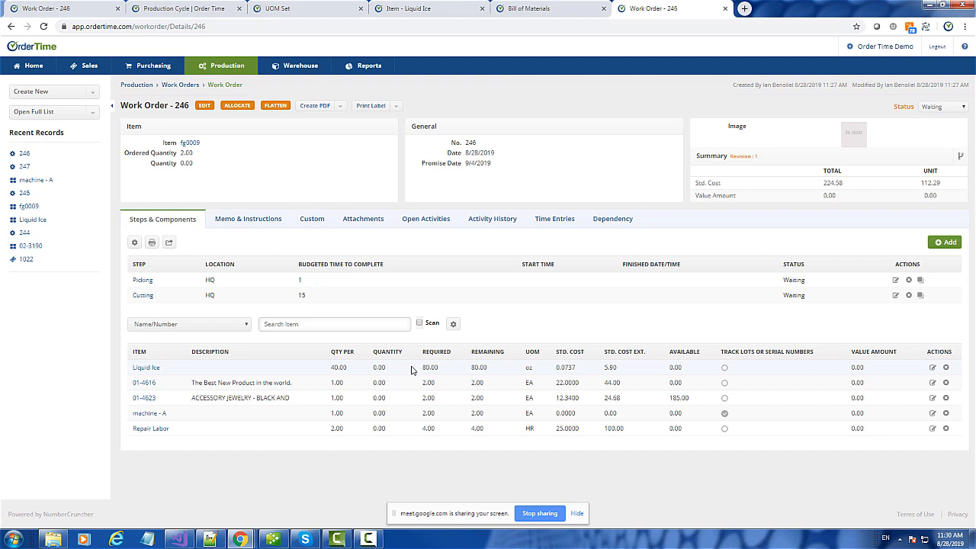
# - Allocate Work Order 246's stock, checking Cutting and Picking components (01-4623 at 2.00, Repair Labor 4.00)
pyautogui.click(919, 280)
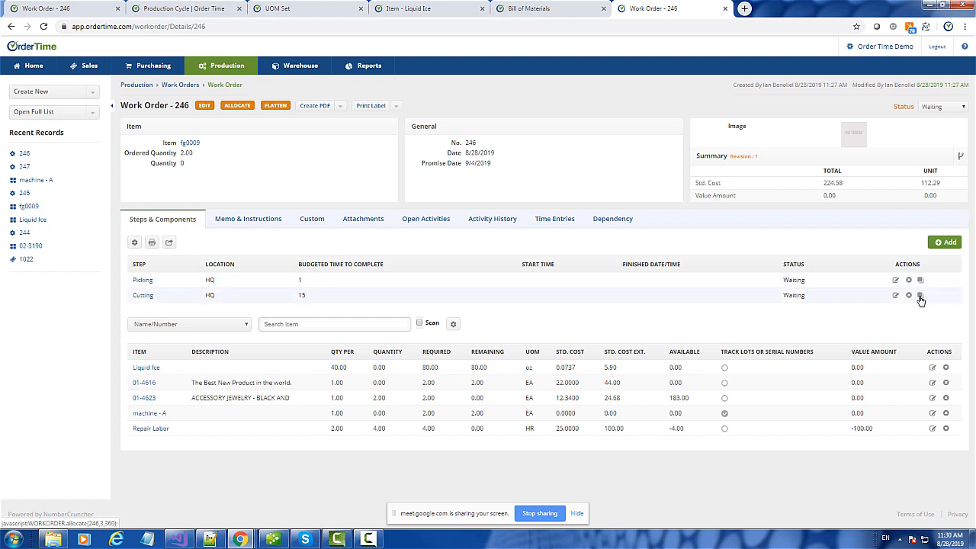
pyautogui.click(142, 298)
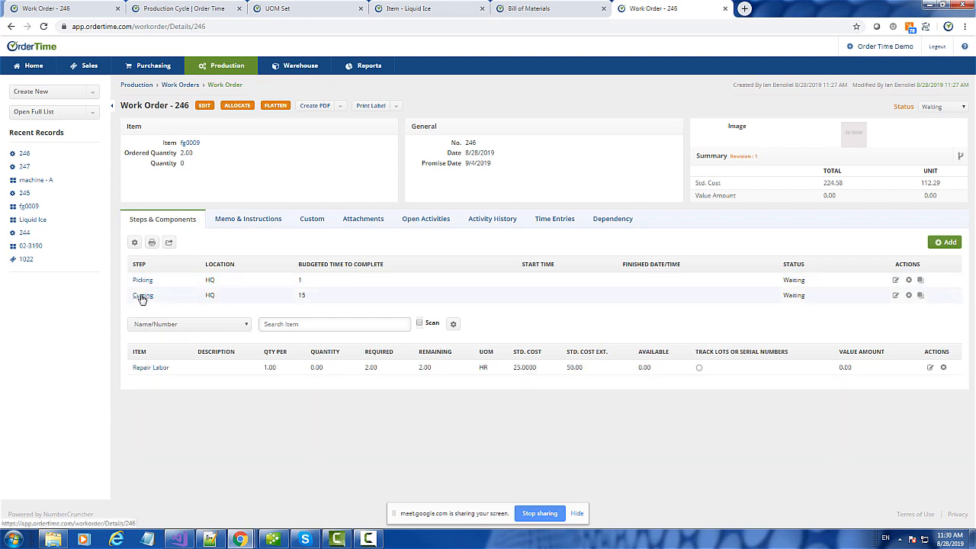
pyautogui.click(143, 281)
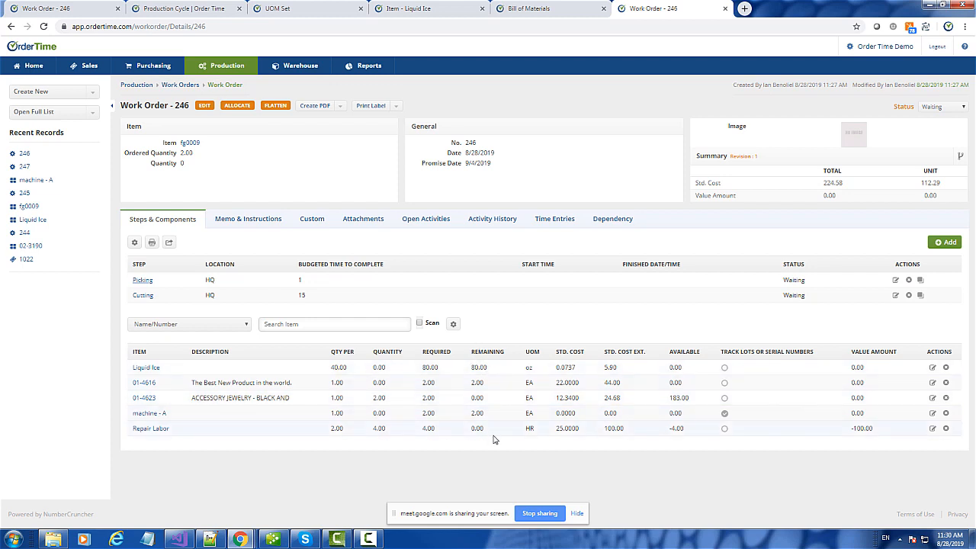
pyautogui.click(241, 108)
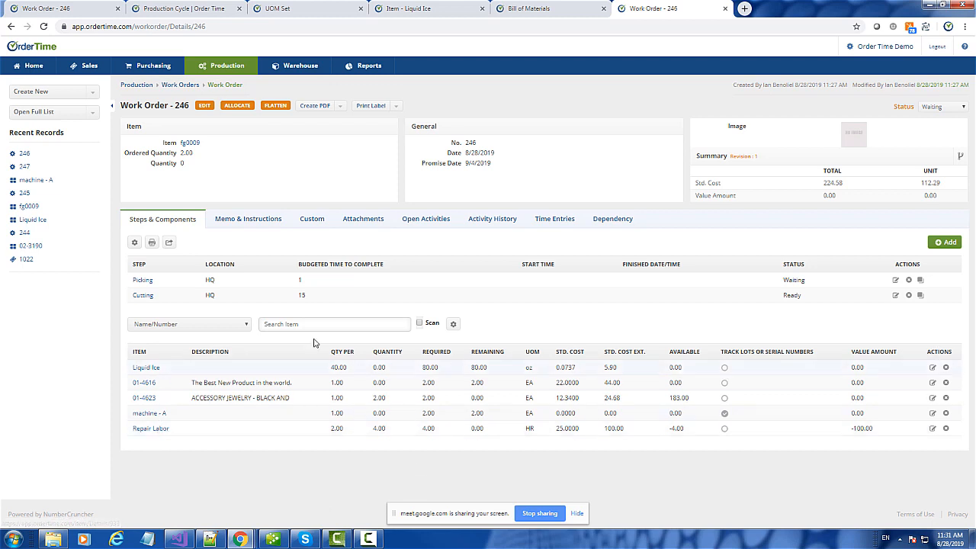
# - Add component 01-3510 to Work Order 246 via the item search
pyautogui.click(291, 324)
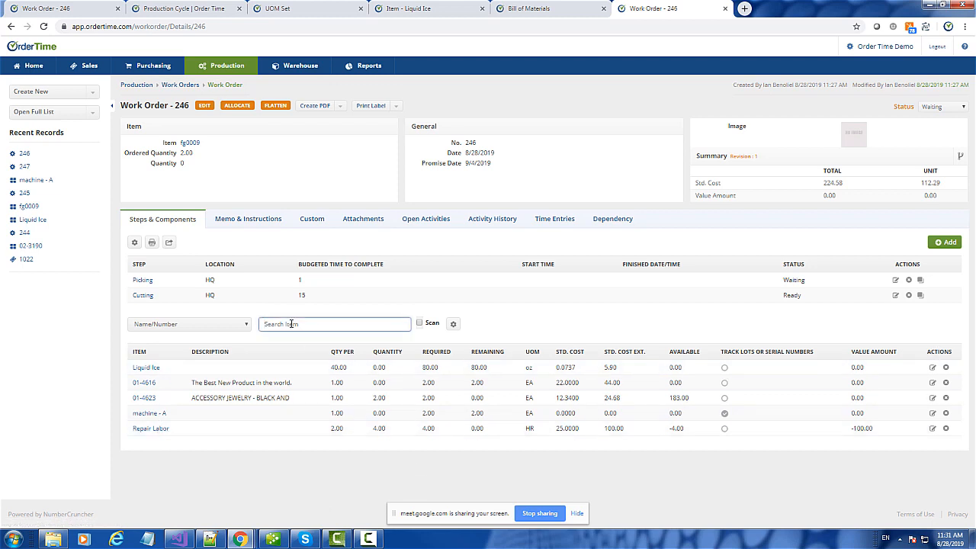
pyautogui.write('01-3510 - This is panel.')
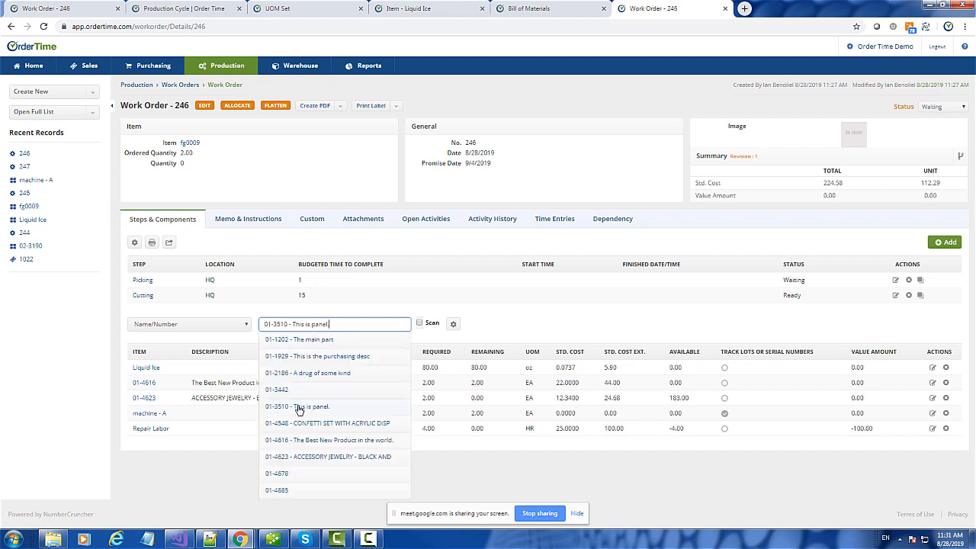
pyautogui.click(297, 407)
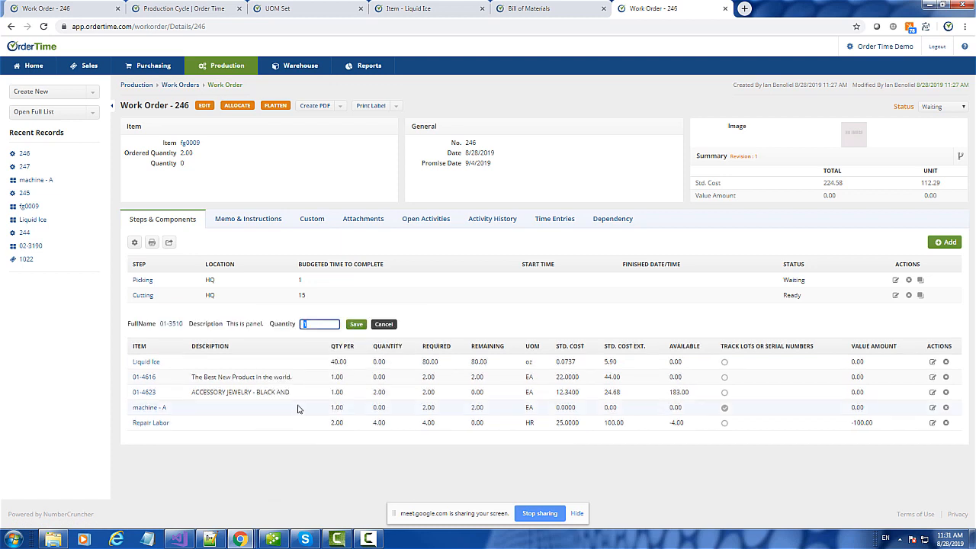
pyautogui.press('Return')
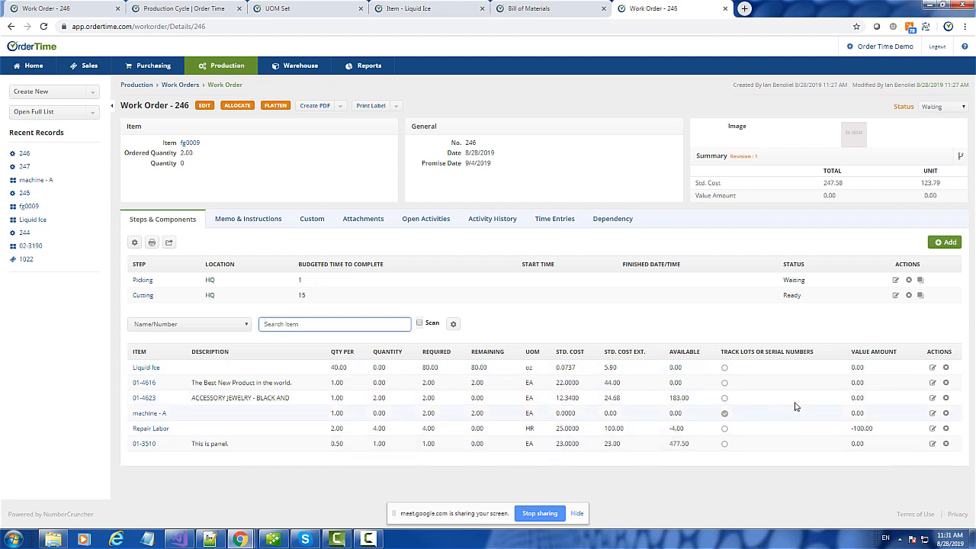
# - Set 01-3510's quantity to 2 and end its description with a period ('This is panel.')
pyautogui.click(339, 445)
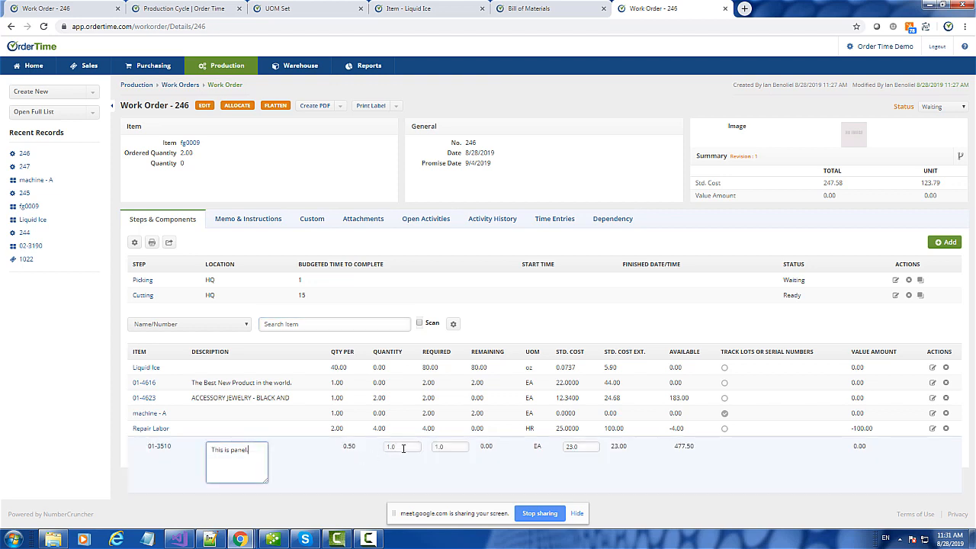
pyautogui.write('.')
pyautogui.click(403, 449)
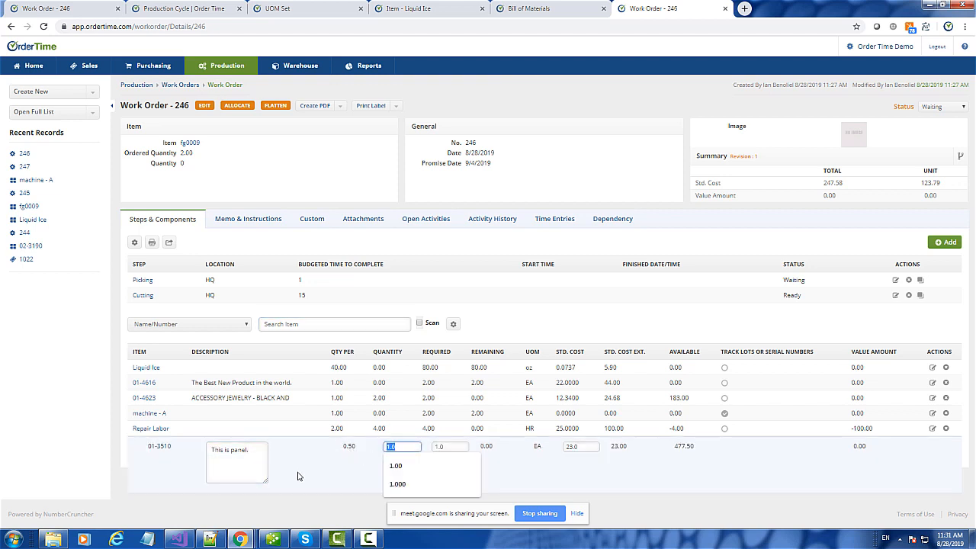
pyautogui.write('2')
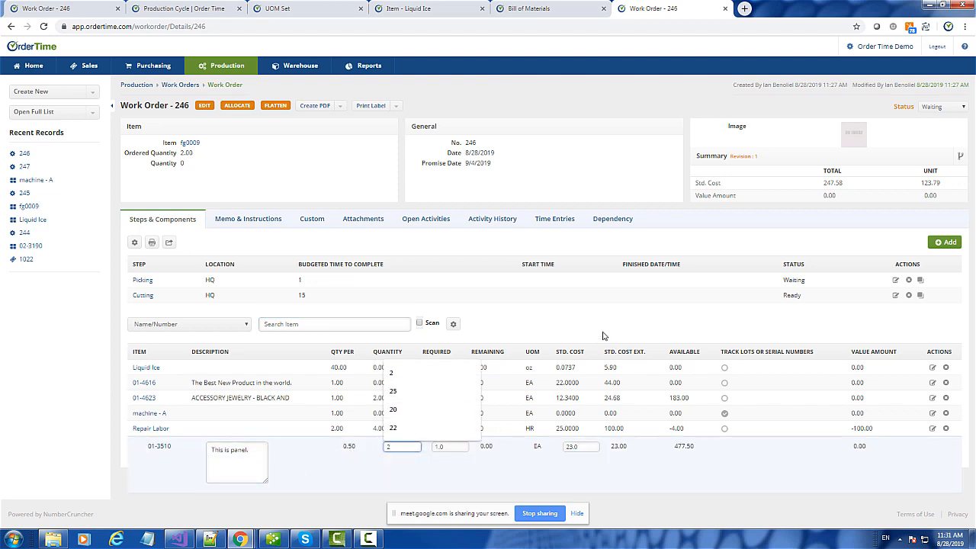
pyautogui.press('Return')
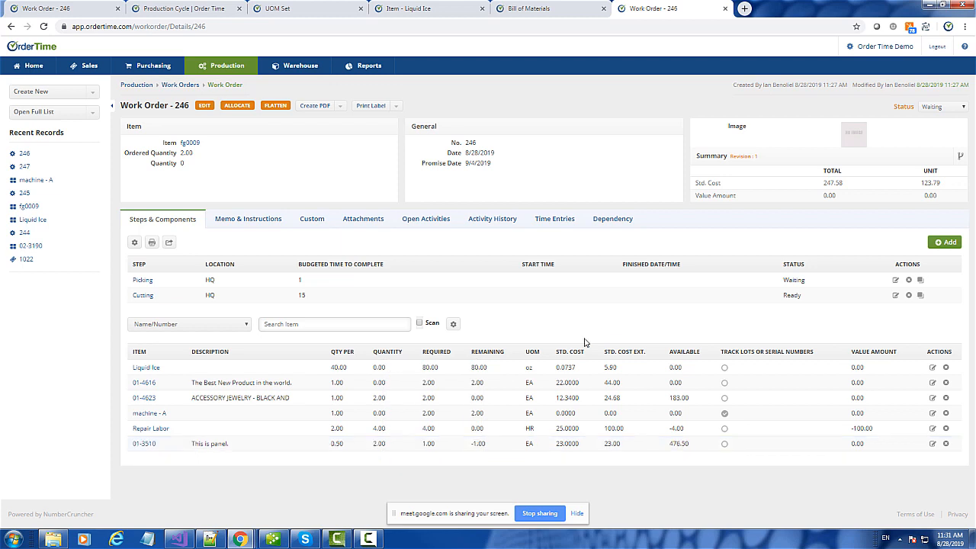
pyautogui.doubleClick(383, 441)
pyautogui.write('.')
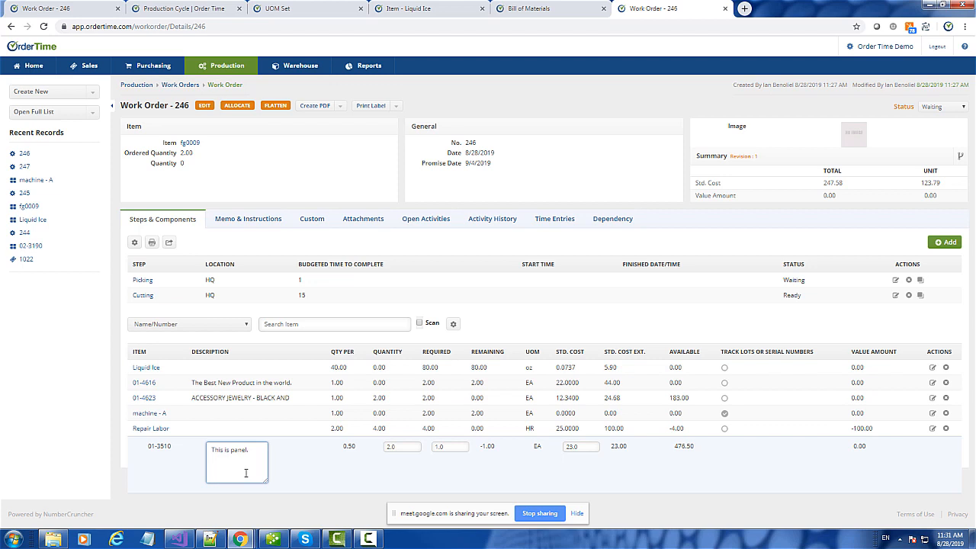
pyautogui.doubleClick(384, 368)
pyautogui.click(507, 319)
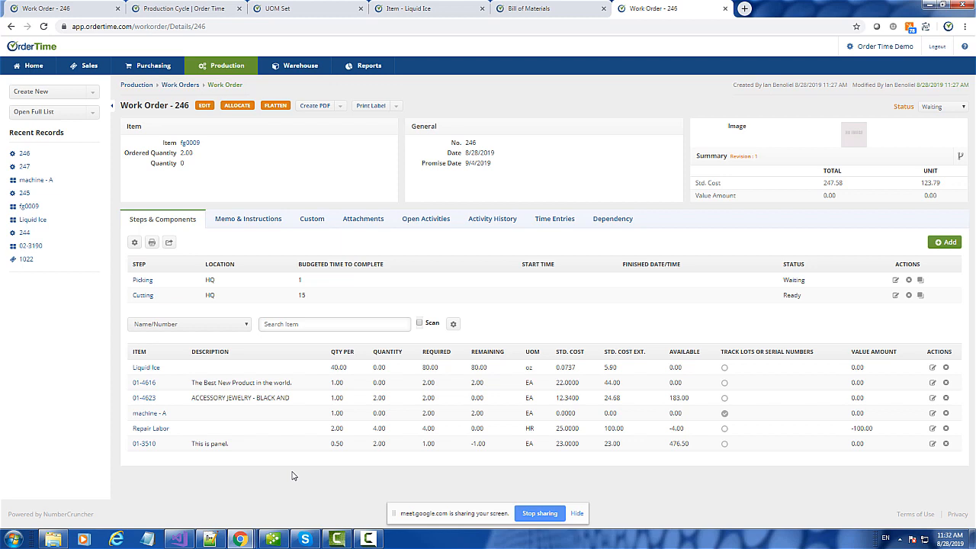
# - Change component 01-4623's quantity to 3 on Work Order 246
pyautogui.click(439, 402)
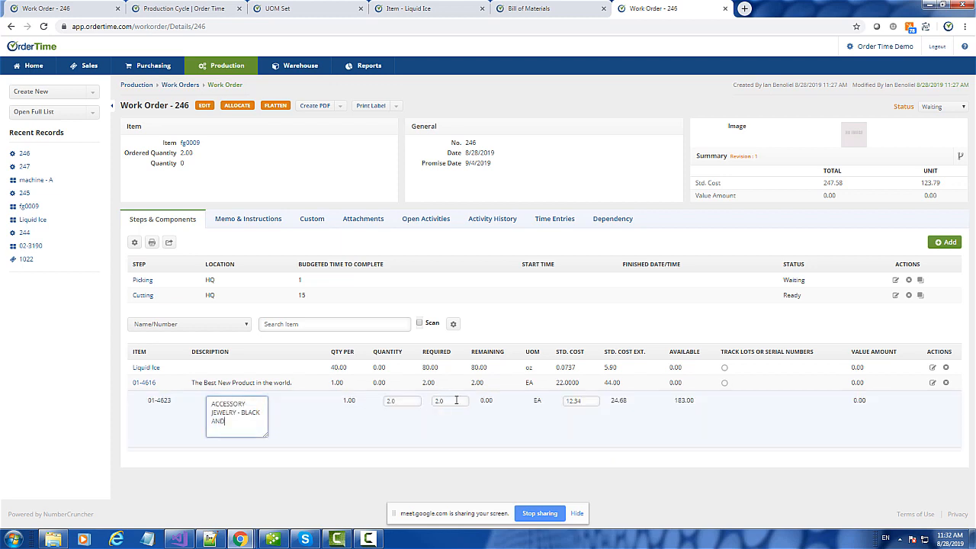
pyautogui.click(393, 401)
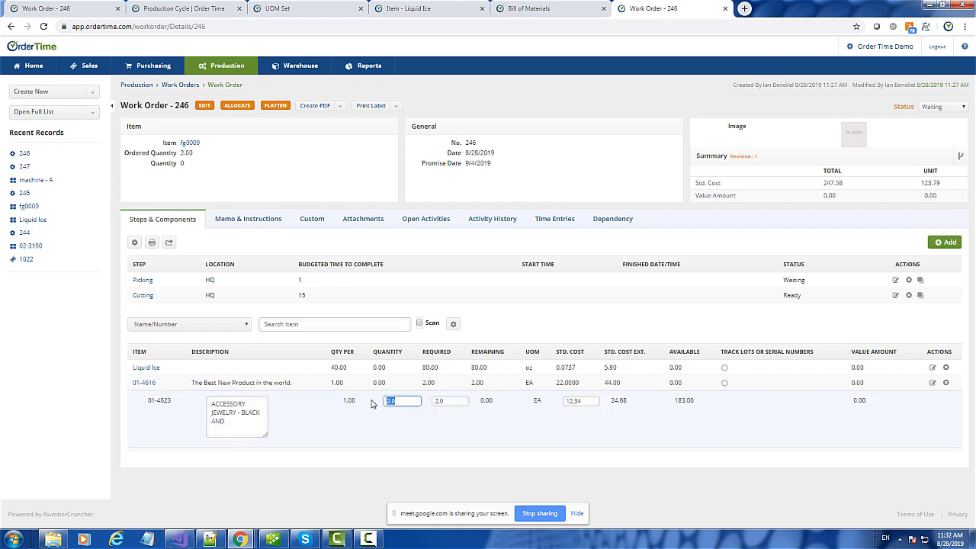
pyautogui.write('3')
pyautogui.click(340, 500)
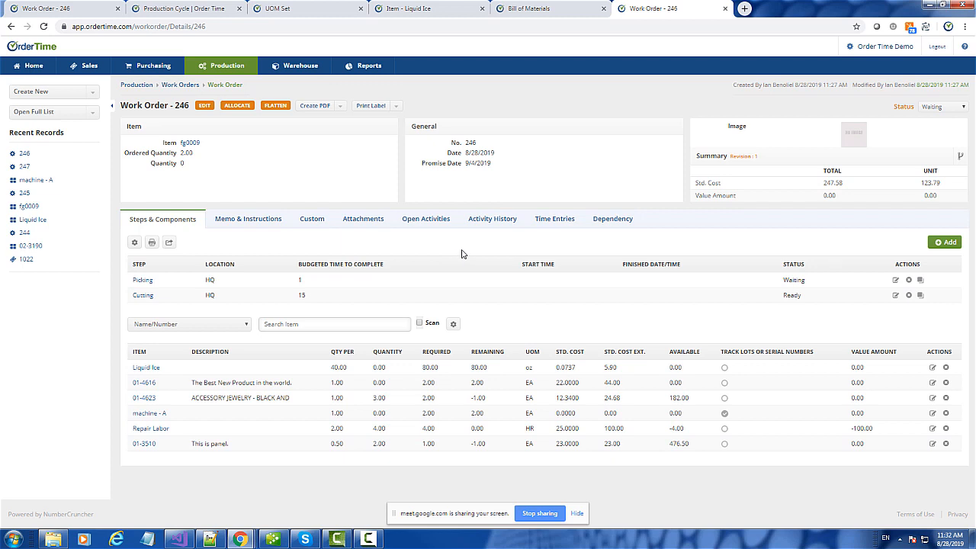
# - Create a linked PO for 01-4616 and Liquid Ice from vendor 221 MAIN STREET GARDNER
pyautogui.click(614, 221)
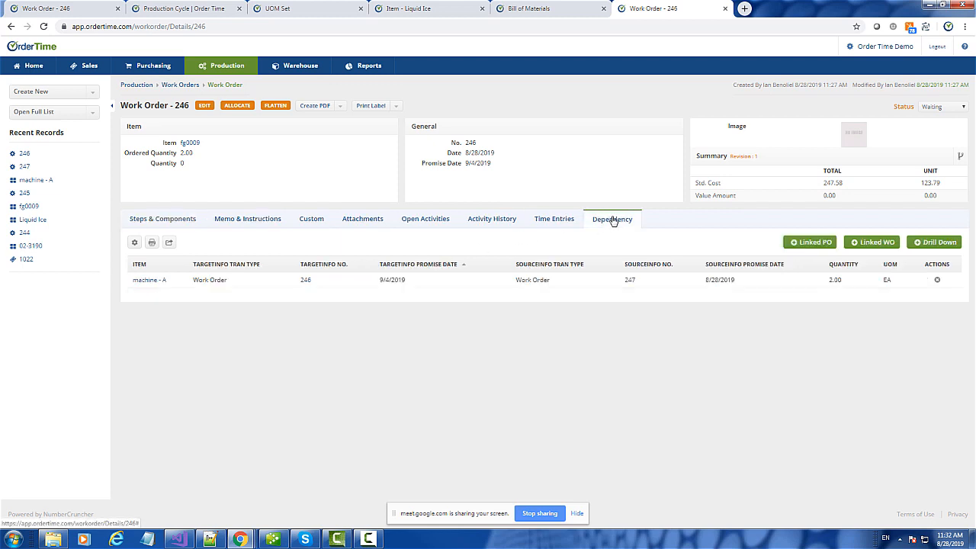
pyautogui.click(807, 242)
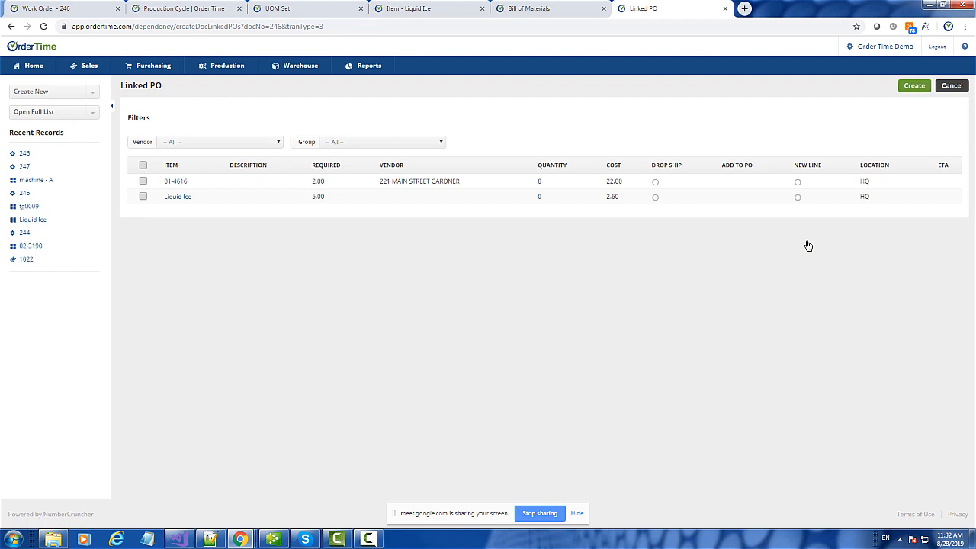
pyautogui.click(405, 199)
pyautogui.click(405, 200)
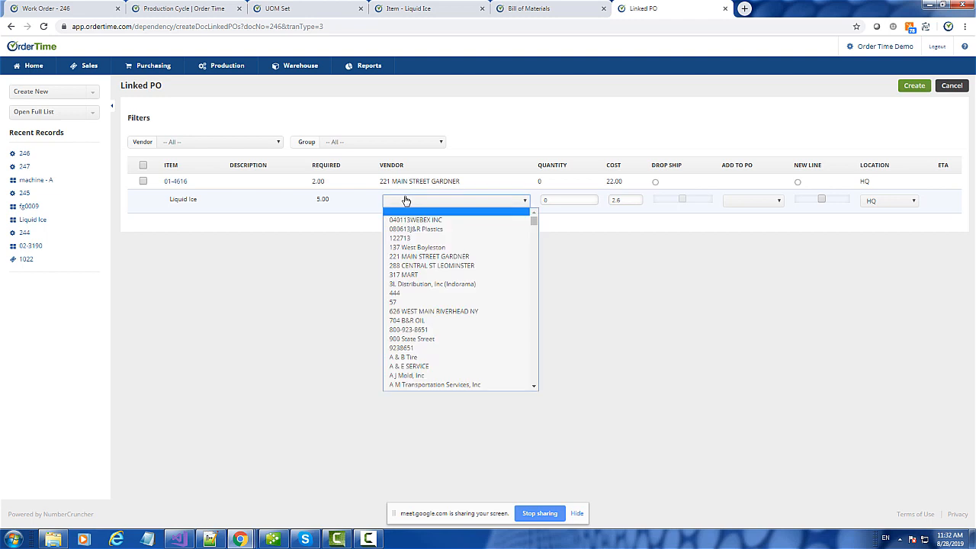
pyautogui.click(439, 258)
pyautogui.click(608, 242)
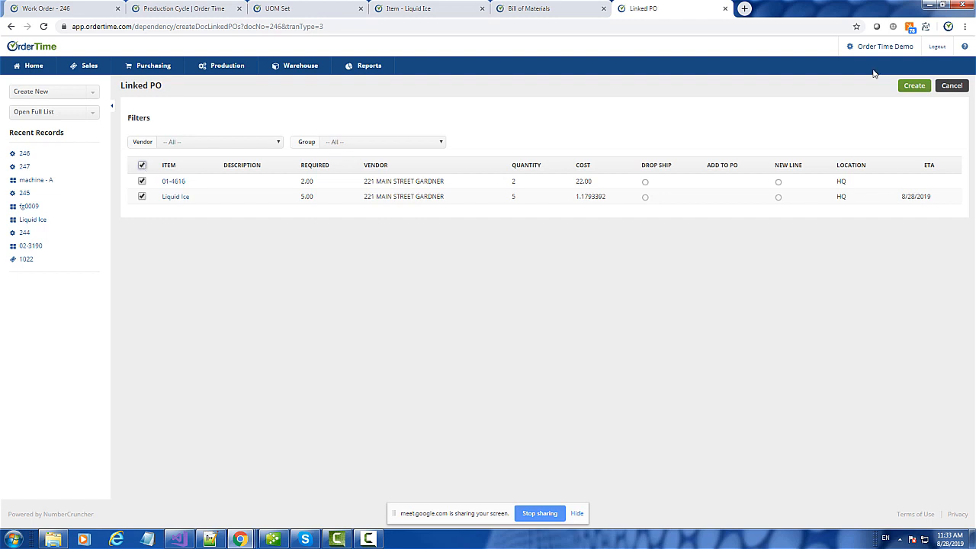
pyautogui.click(914, 85)
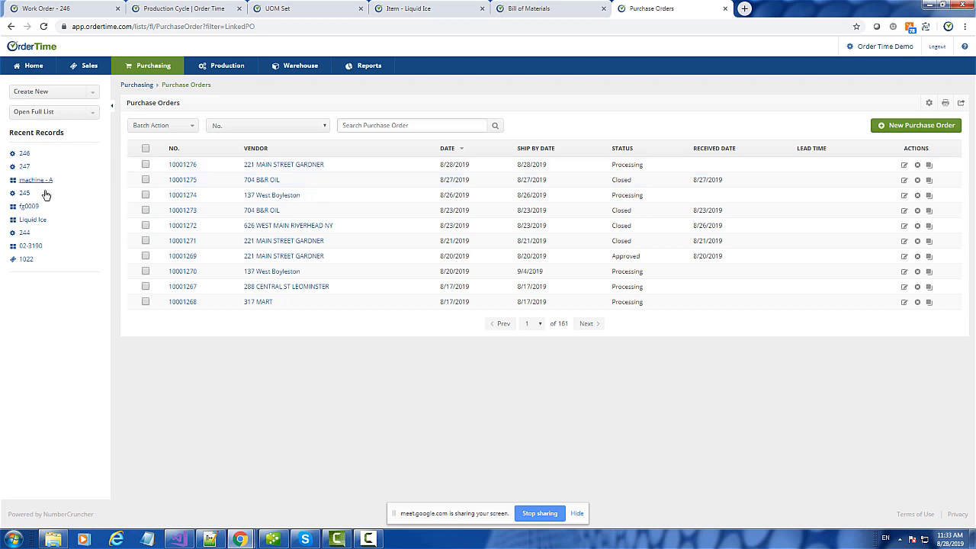
pyautogui.click(25, 155)
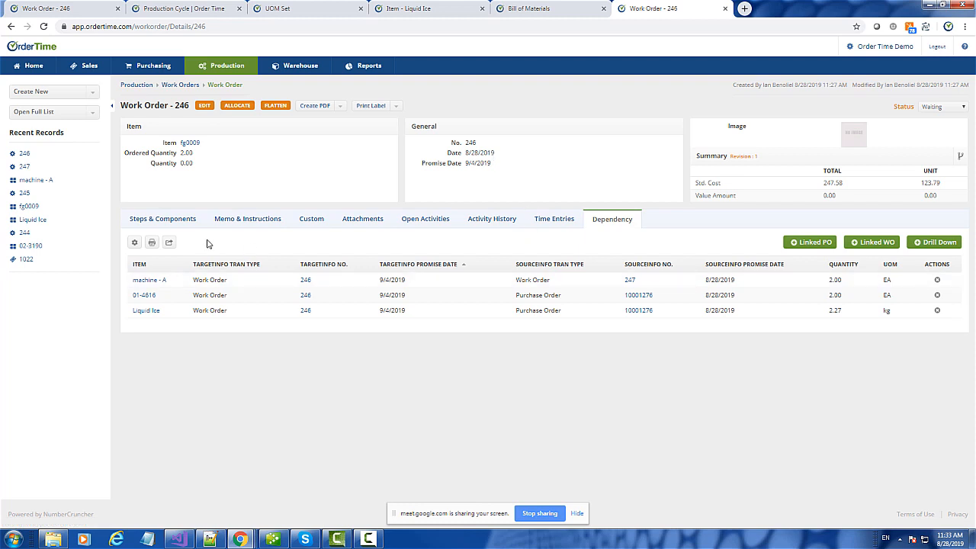
# - Set purchase order 10001276's status to Approved
pyautogui.click(644, 300)
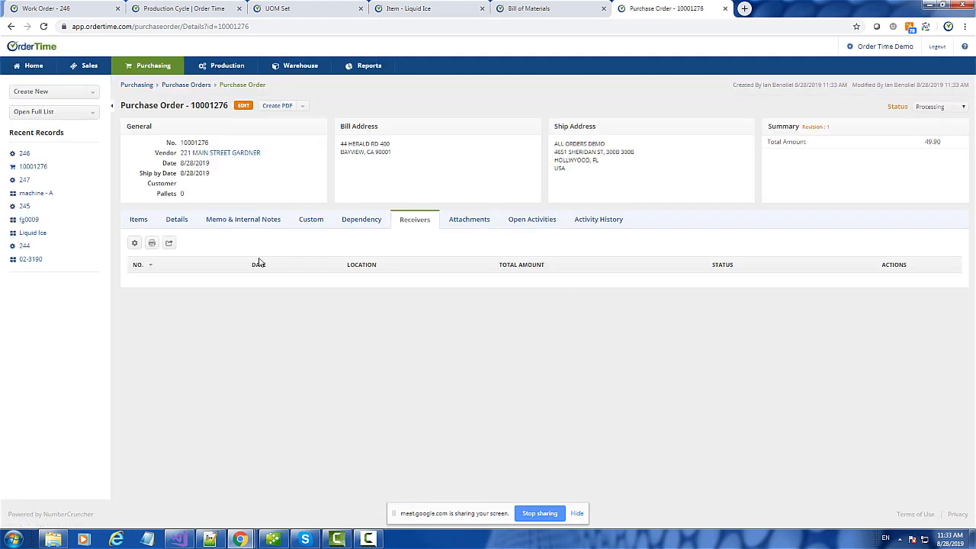
pyautogui.click(938, 106)
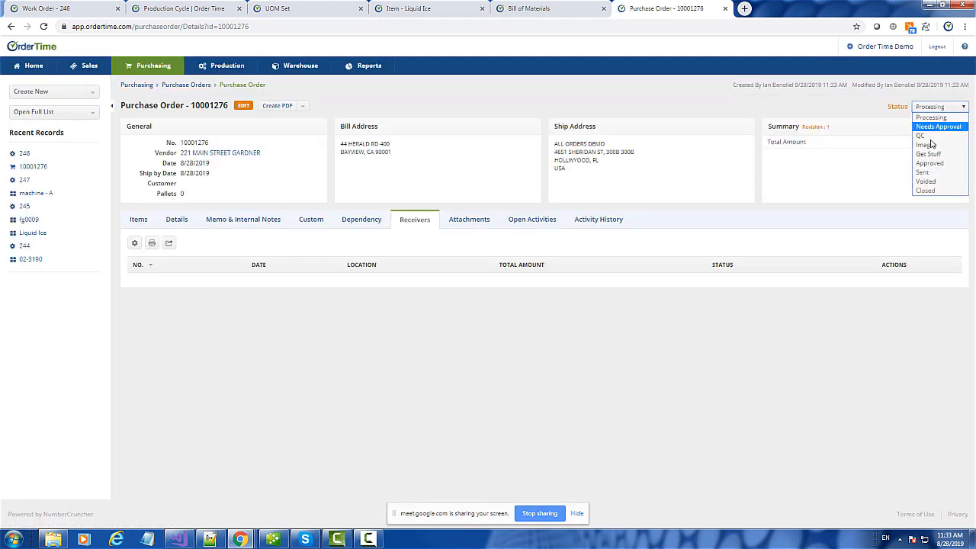
pyautogui.click(932, 166)
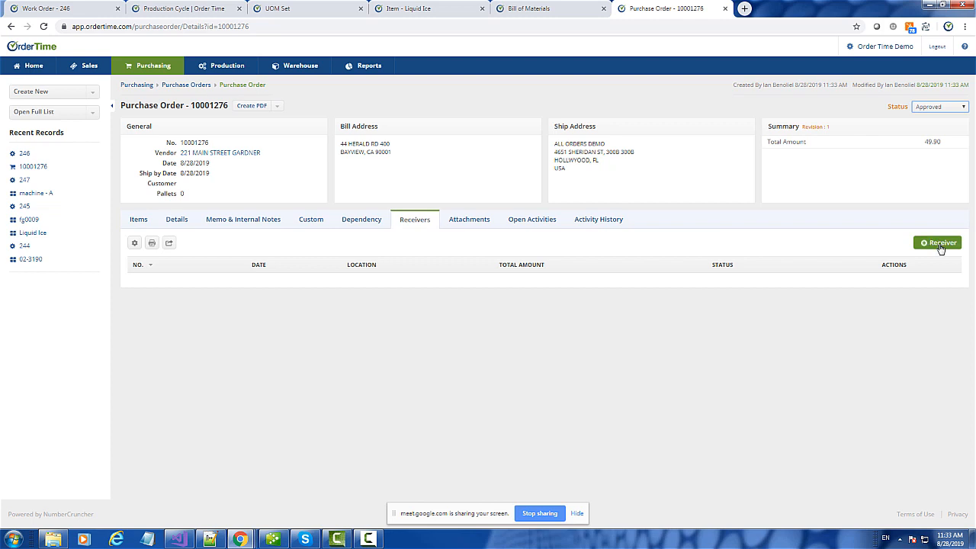
# - Add receiver 321 to the PO, mark it Received, and return to Work Order 246
pyautogui.click(941, 247)
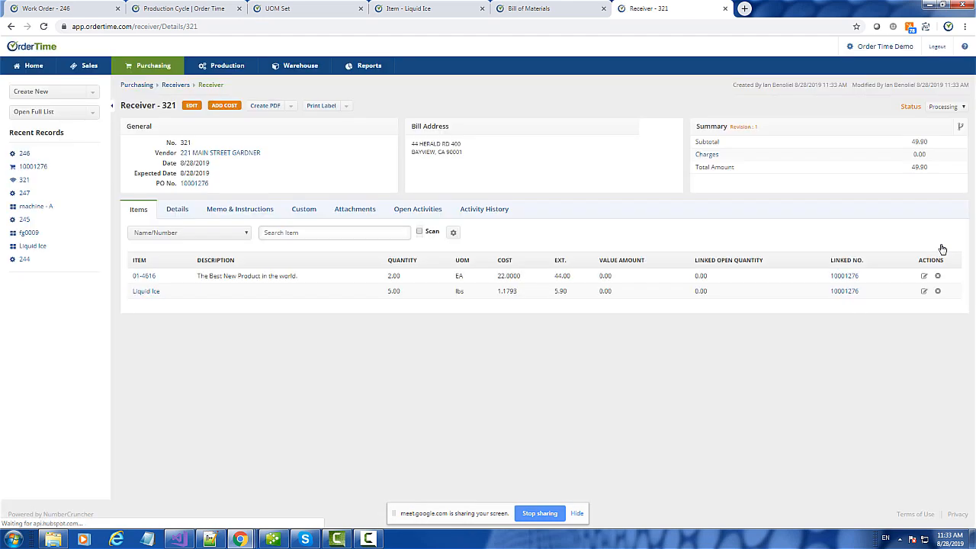
pyautogui.click(950, 106)
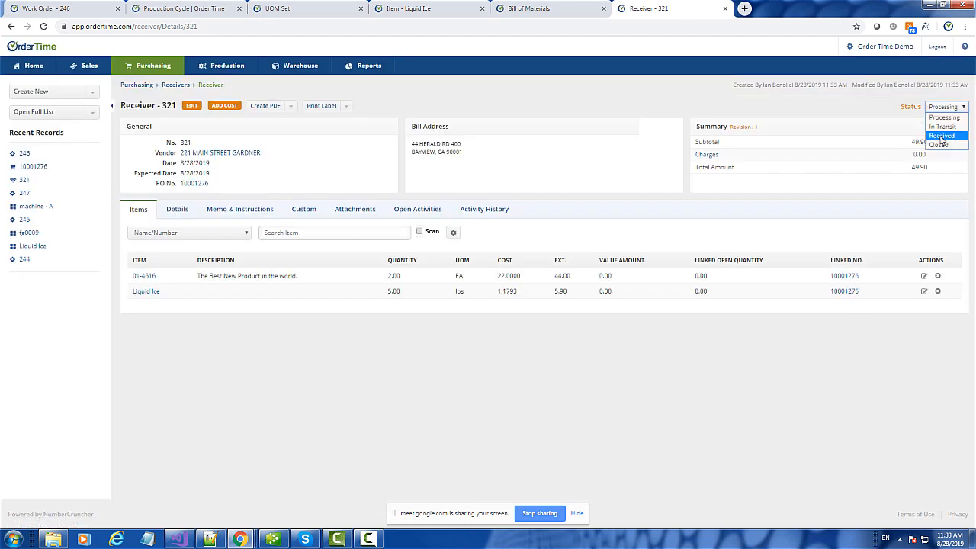
pyautogui.click(944, 135)
pyautogui.click(22, 154)
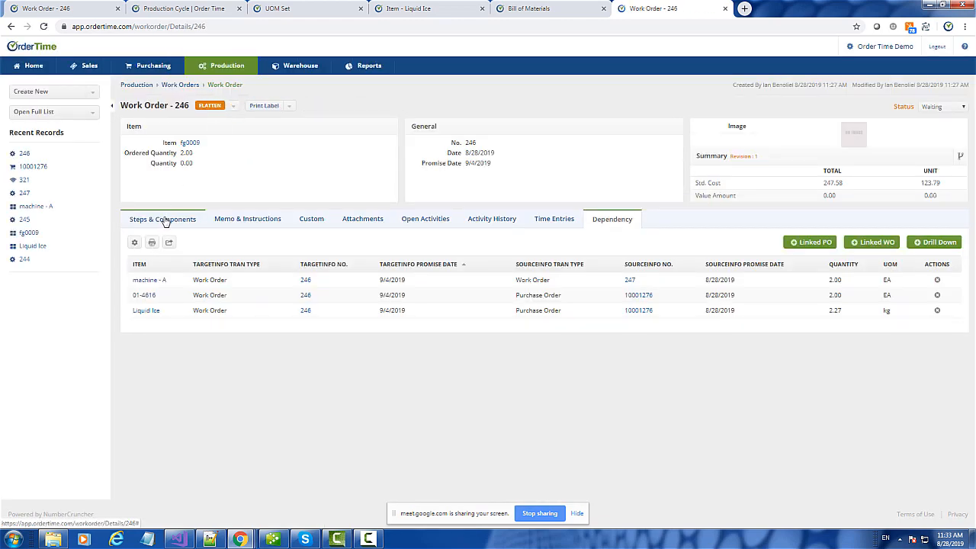
# - Open item machine - A from Work Order 246's dependencies to see work orders 215 and 247
pyautogui.click(165, 220)
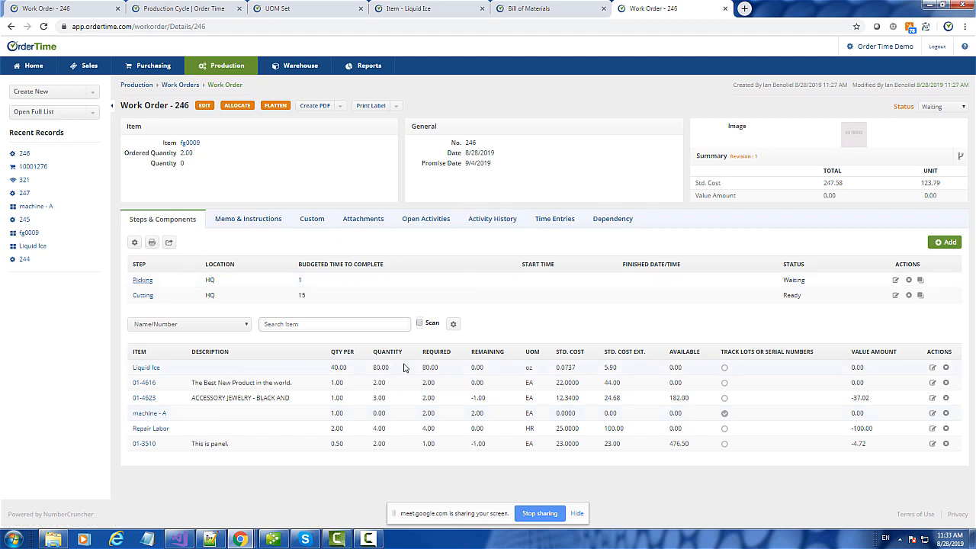
pyautogui.click(612, 219)
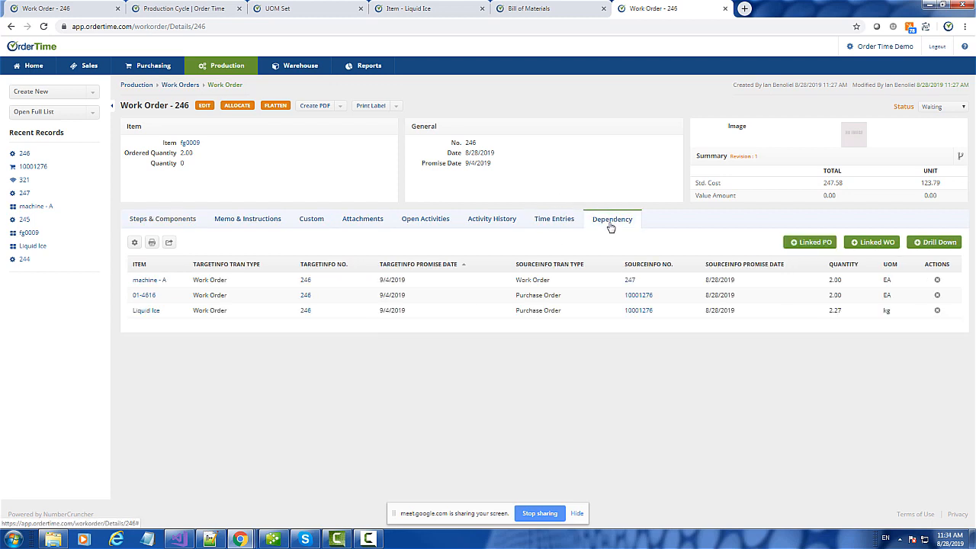
pyautogui.click(150, 282)
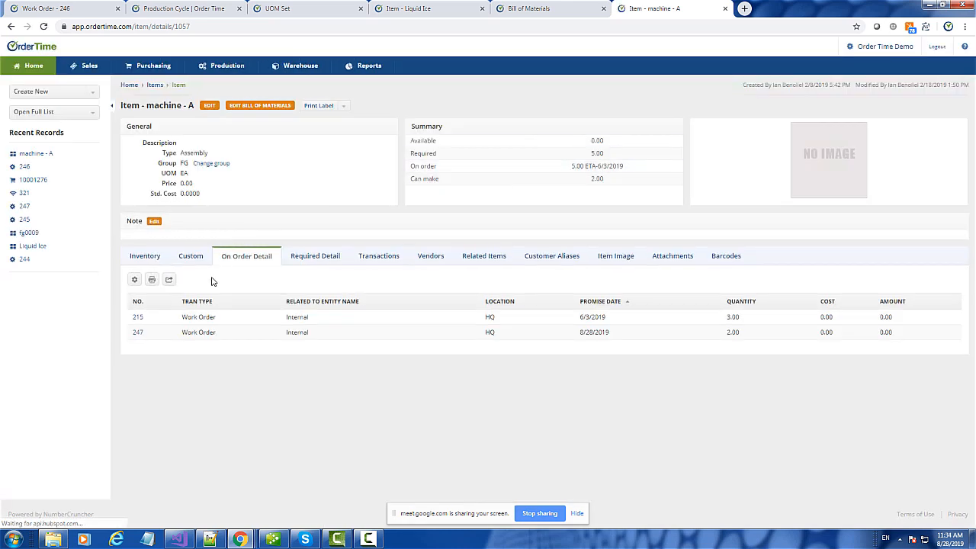
# - Open Work Order 247's MACHINE component in a new tab and check its On Order Detail
pyautogui.click(10, 27)
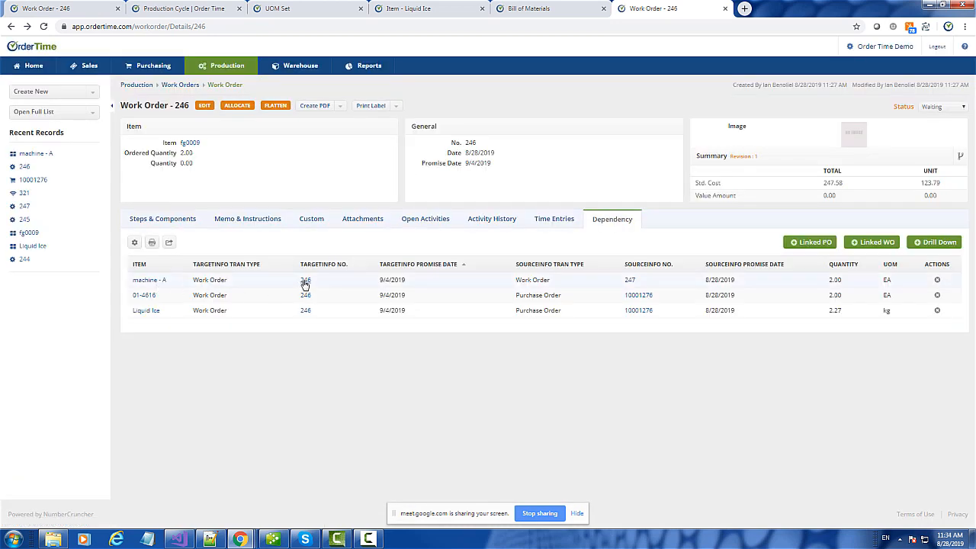
pyautogui.click(630, 281)
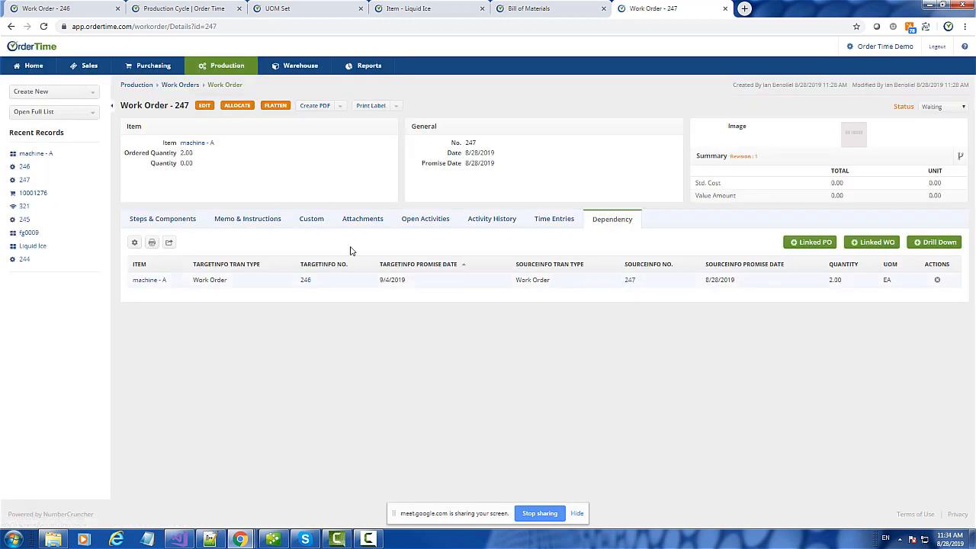
pyautogui.click(164, 221)
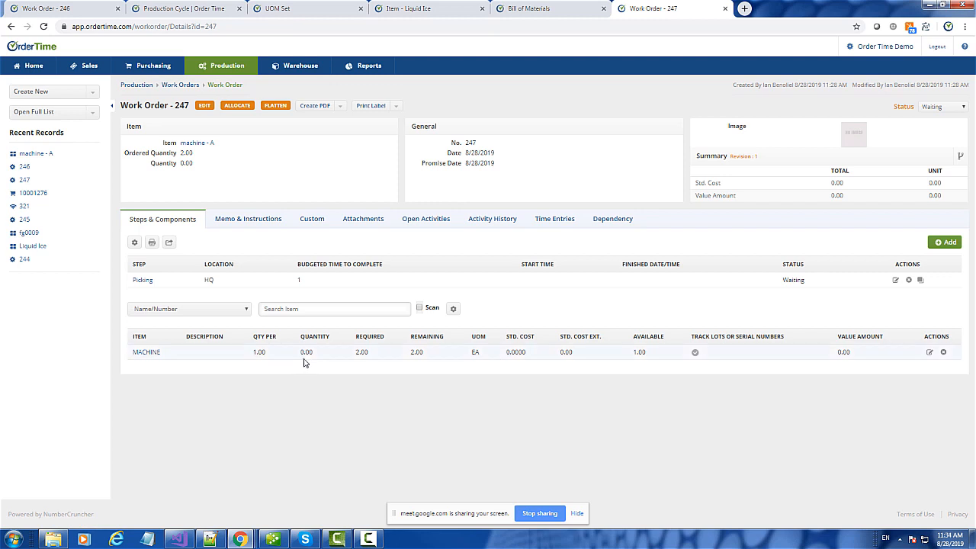
pyautogui.rightClick(157, 353)
pyautogui.click(182, 360)
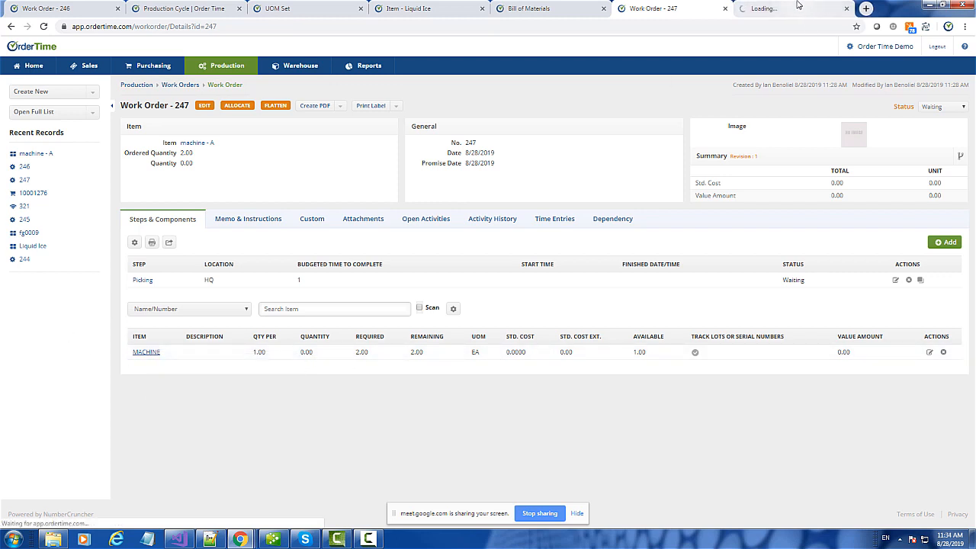
pyautogui.click(799, 6)
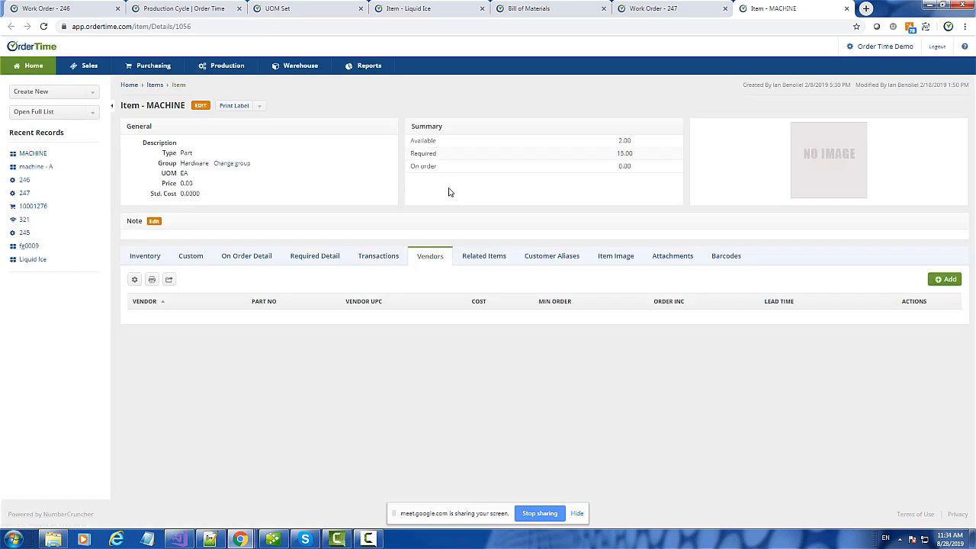
pyautogui.click(263, 257)
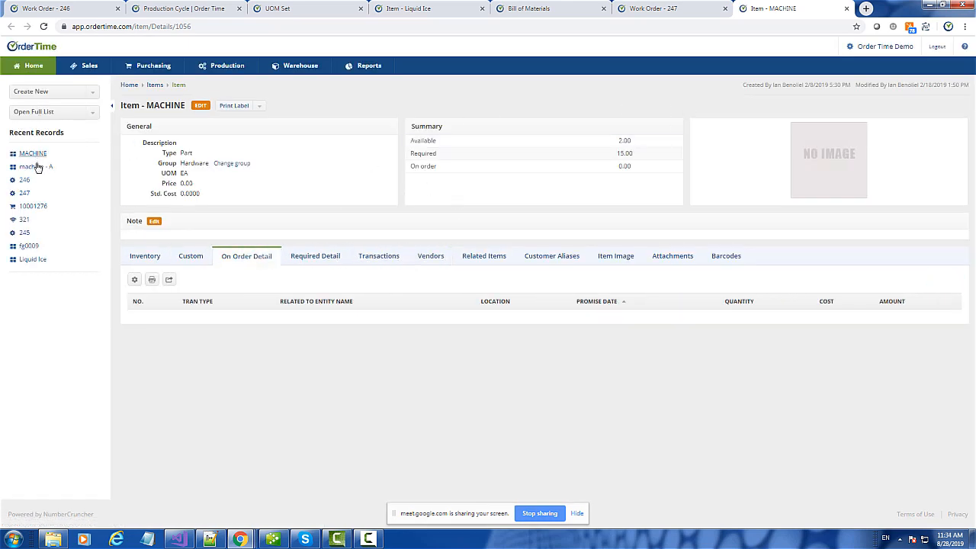
# - Start a new Receiving Doc from the Create New list
pyautogui.click(48, 91)
pyautogui.scroll(-3, 55, 187)
pyautogui.scroll(-2, 54, 187)
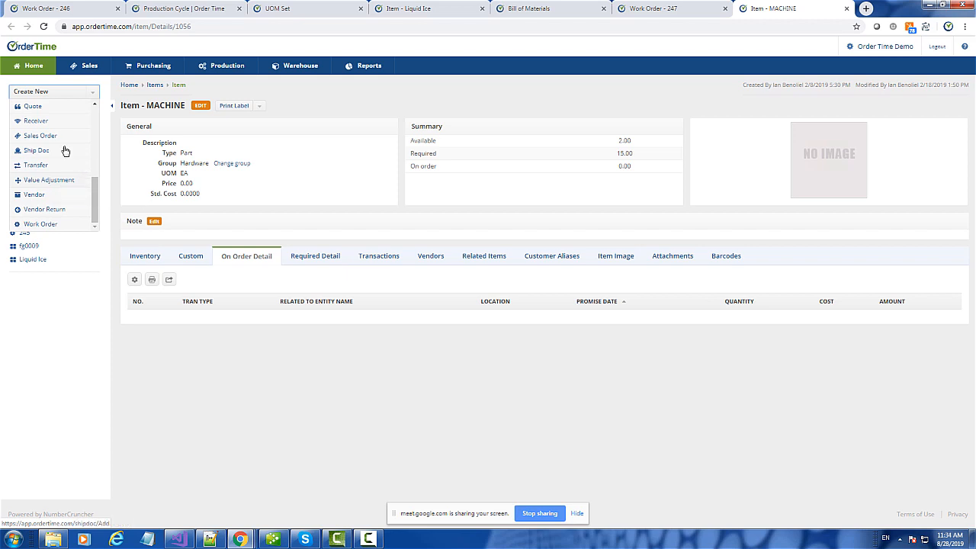
pyautogui.click(36, 121)
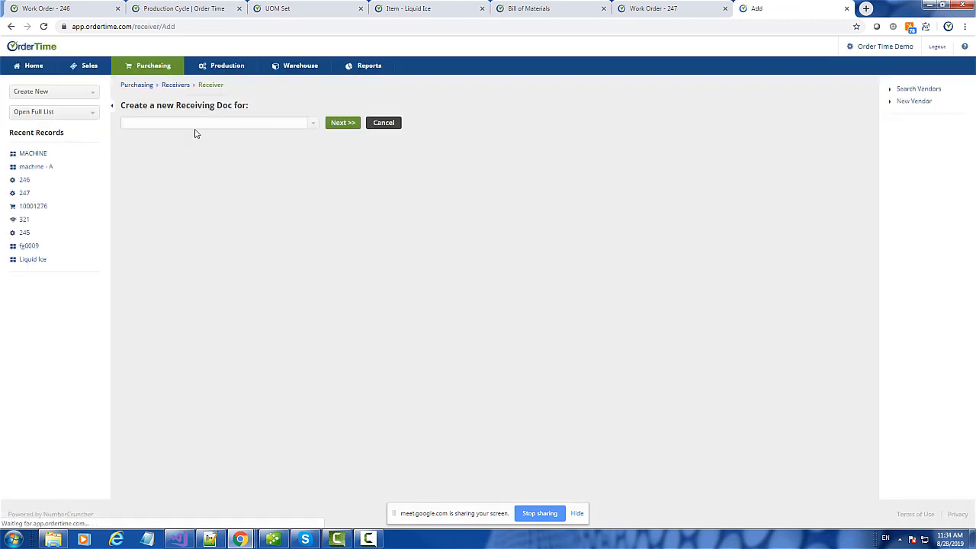
# - Create and save receiver 322 for the chosen vendor with location HQ
pyautogui.click(315, 125)
pyautogui.click(174, 220)
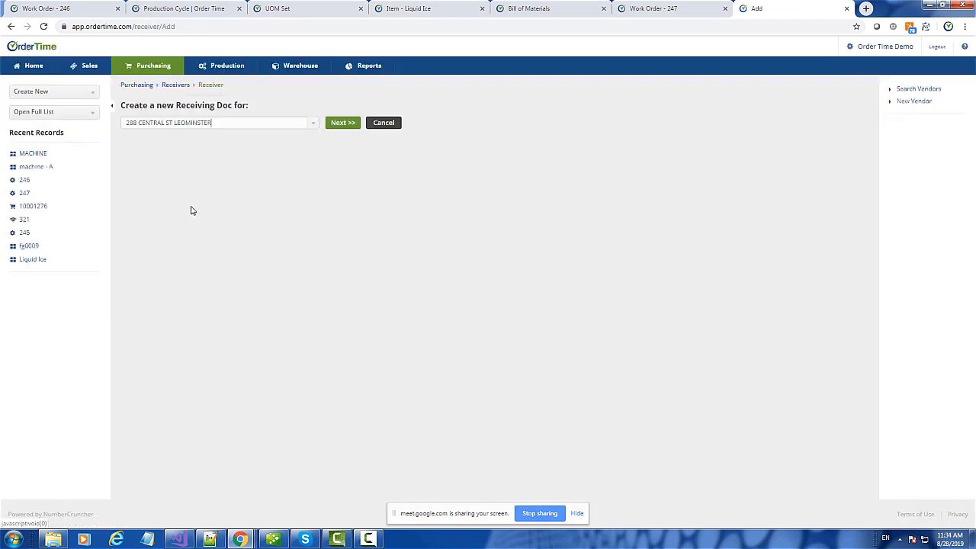
pyautogui.click(344, 124)
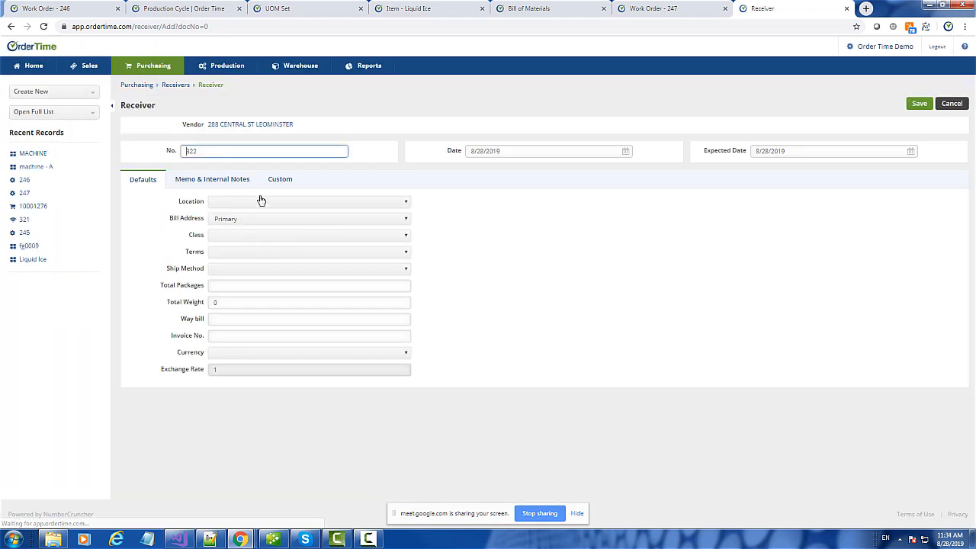
pyautogui.click(920, 104)
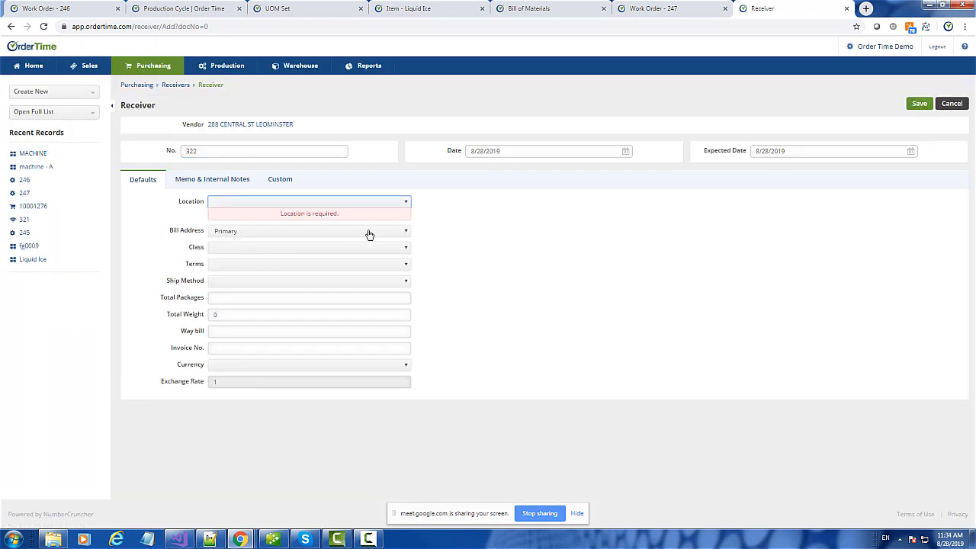
pyautogui.click(278, 202)
pyautogui.click(235, 256)
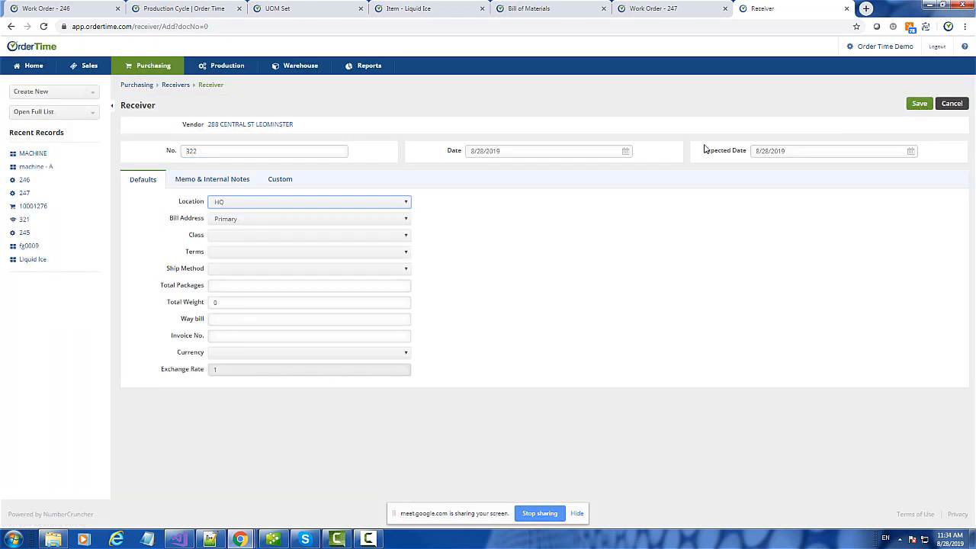
pyautogui.click(914, 107)
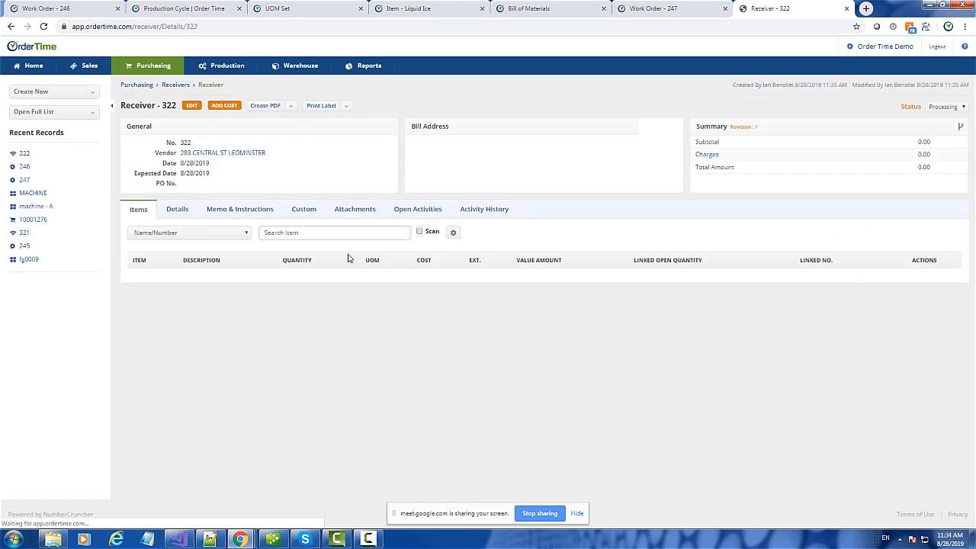
pyautogui.click(282, 237)
# - Add MACHINE to receiver 322 at a cost of 5
pyautogui.write('mach')
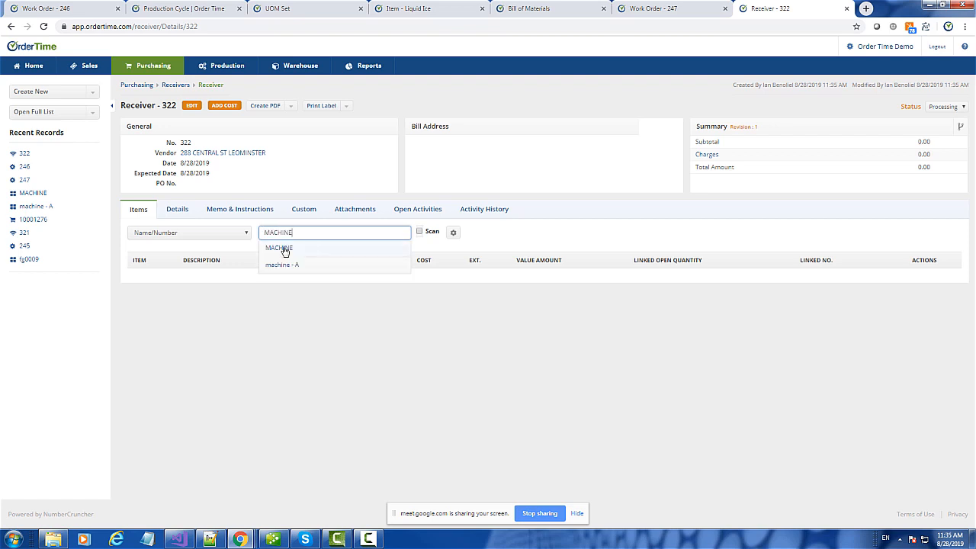
pyautogui.click(281, 249)
pyautogui.click(352, 233)
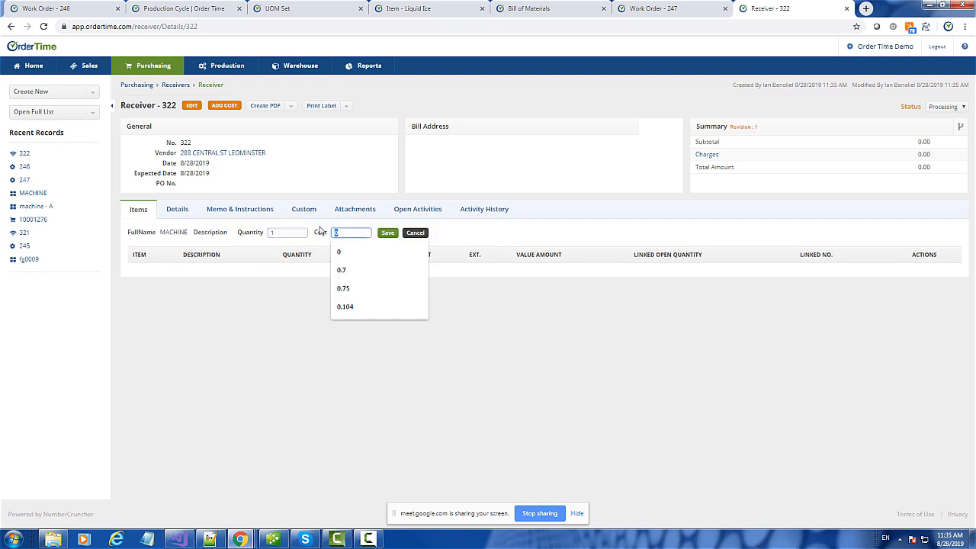
pyautogui.write('5')
pyautogui.click(389, 232)
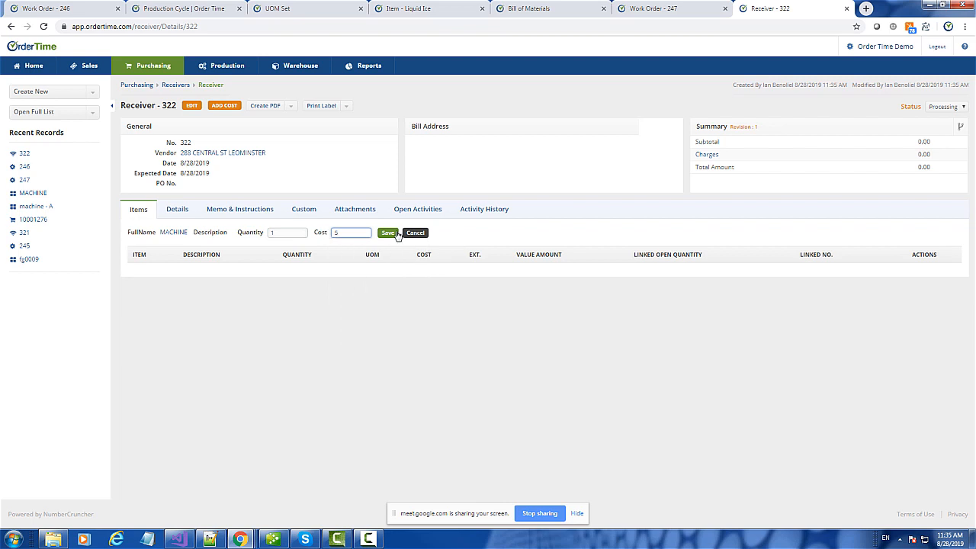
pyautogui.click(336, 279)
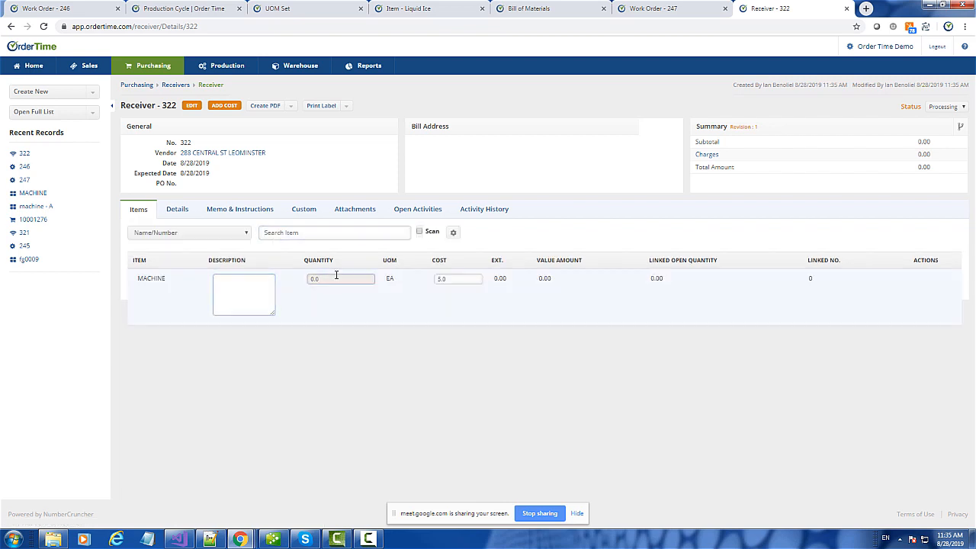
pyautogui.click(337, 279)
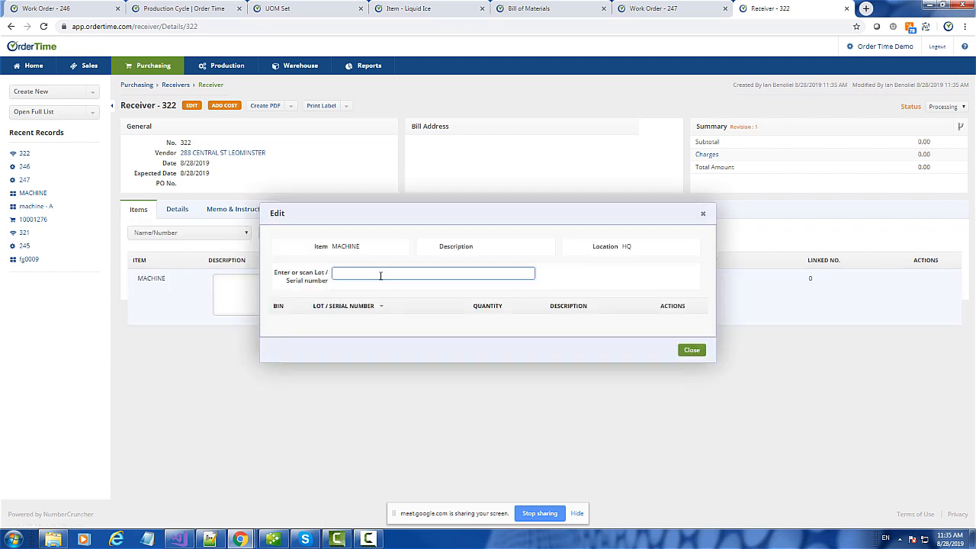
pyautogui.press('Return')
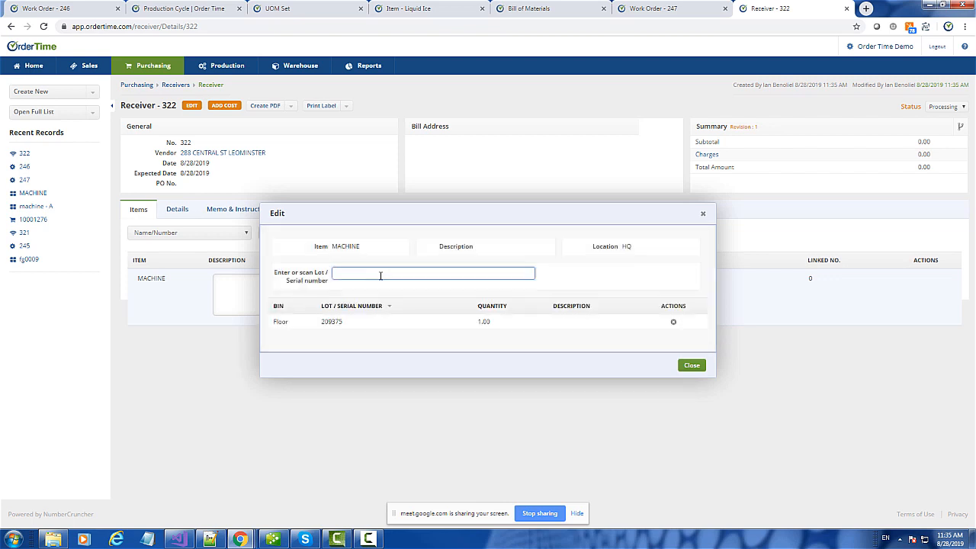
pyautogui.write('2359025')
pyautogui.press('Return')
pyautogui.write('39023590235')
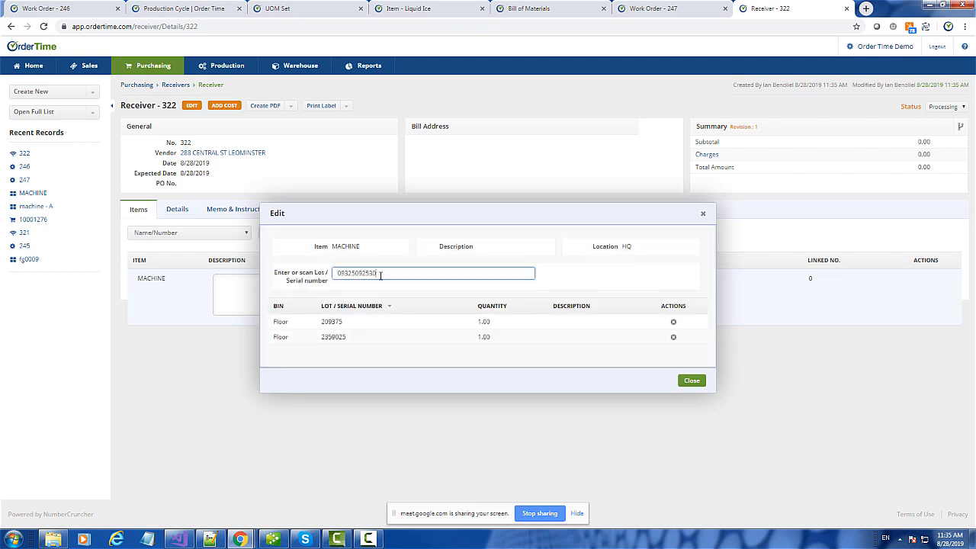
pyautogui.press('Return')
pyautogui.write('0923529035')
pyautogui.press('Return')
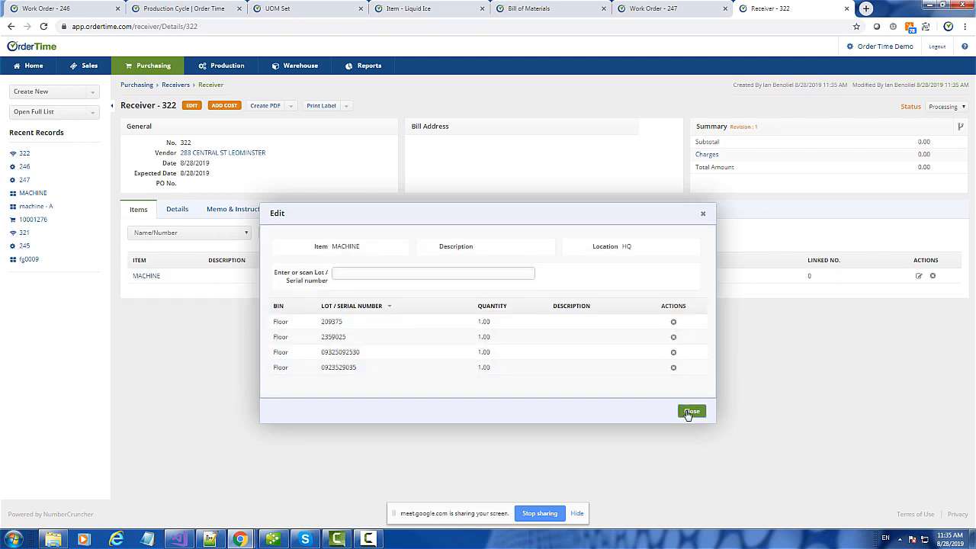
pyautogui.click(690, 411)
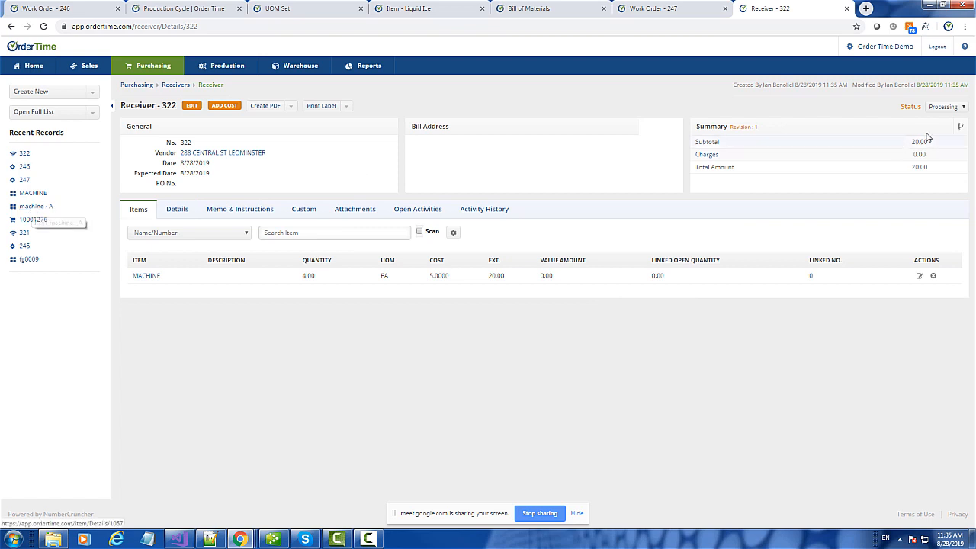
pyautogui.click(949, 106)
pyautogui.click(945, 136)
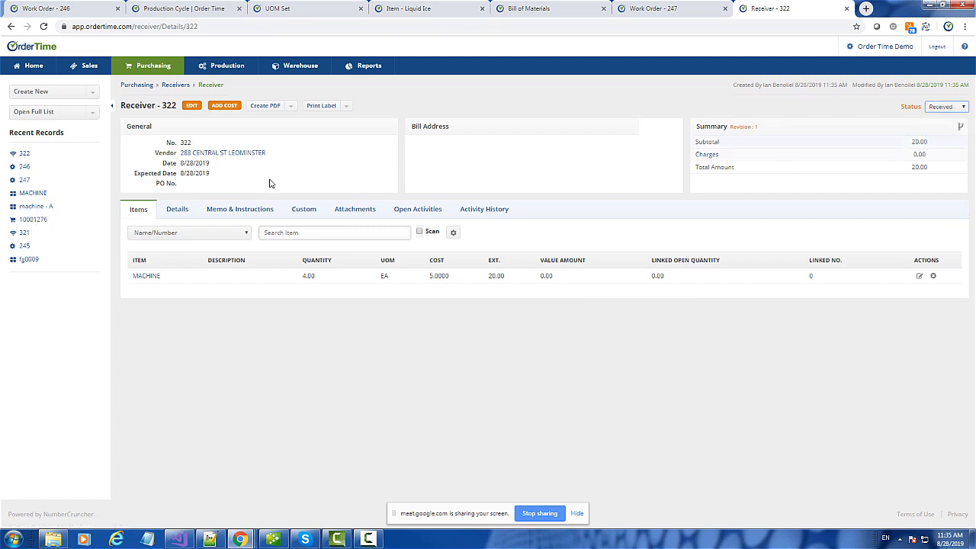
# - Allocate MACHINE stock on Work Order 247 and attempt Finished status, dismissing the refusal
pyautogui.click(25, 180)
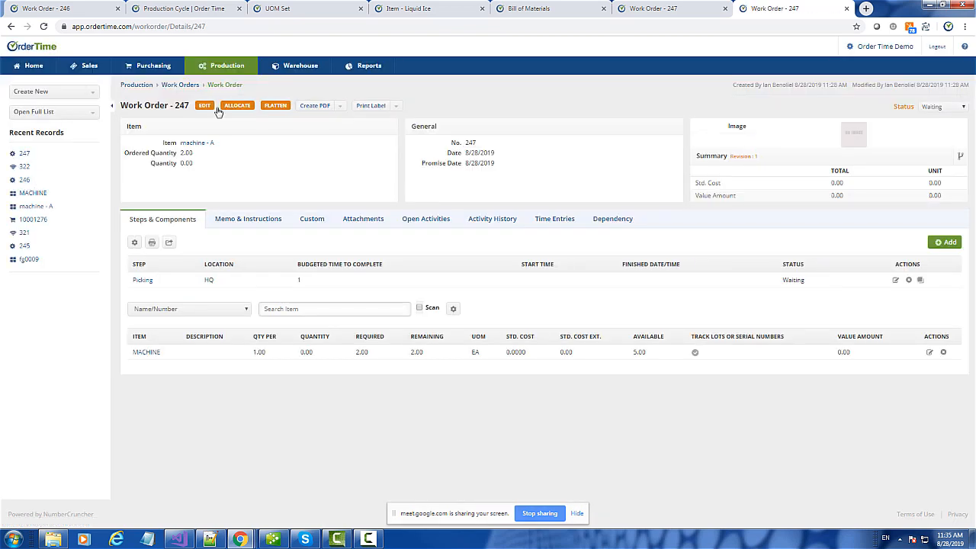
pyautogui.click(231, 109)
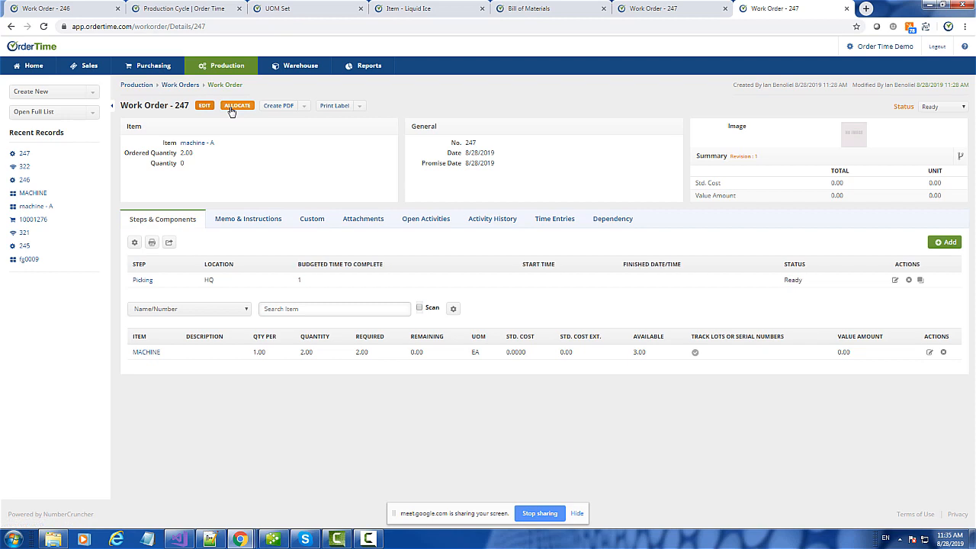
pyautogui.click(941, 108)
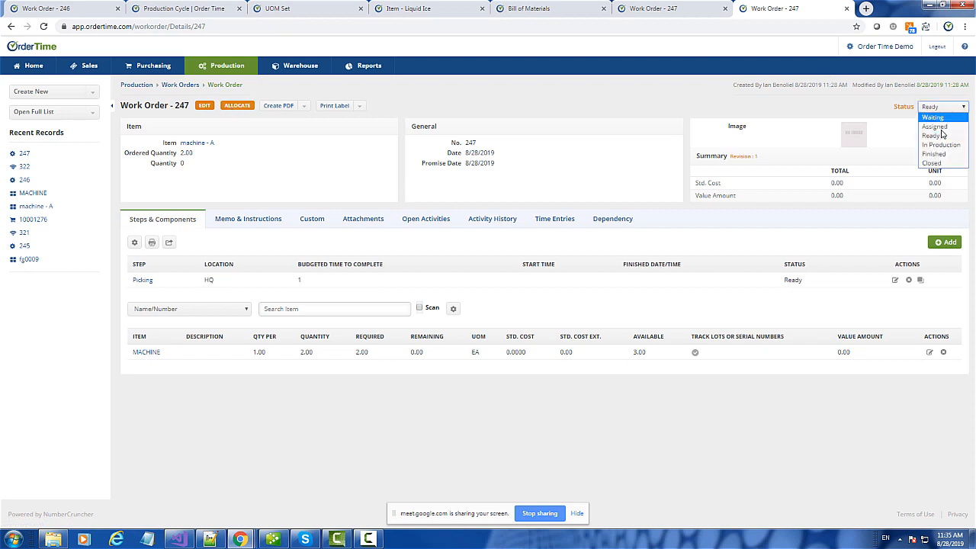
pyautogui.click(937, 155)
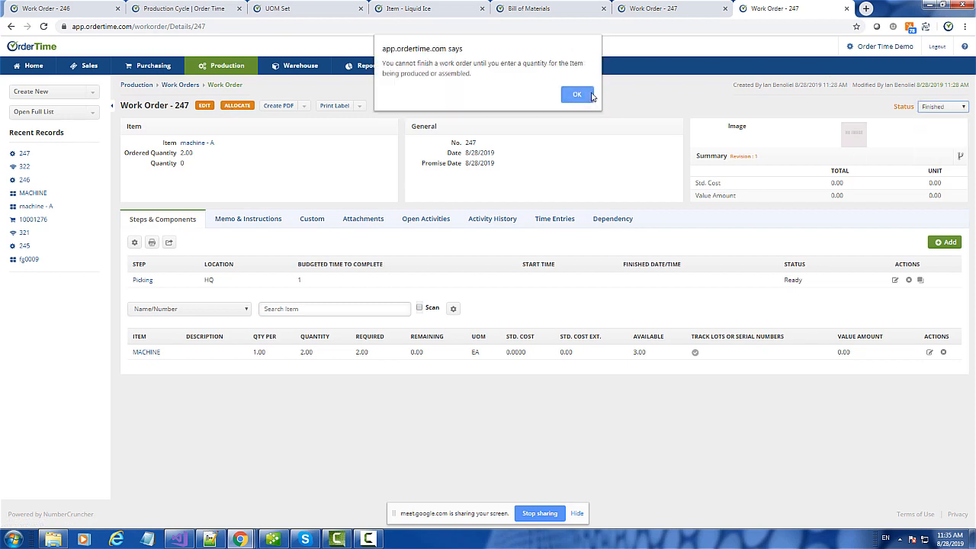
pyautogui.click(590, 96)
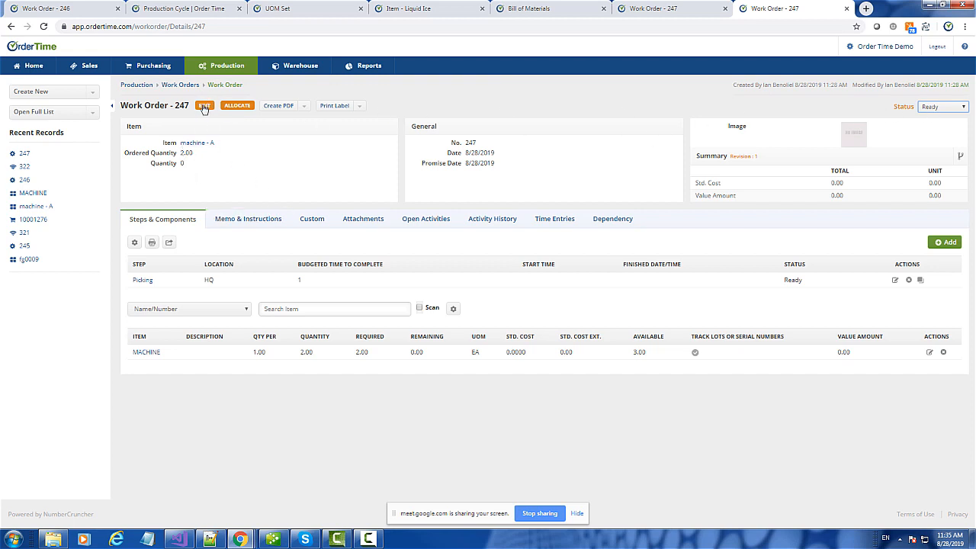
pyautogui.click(205, 107)
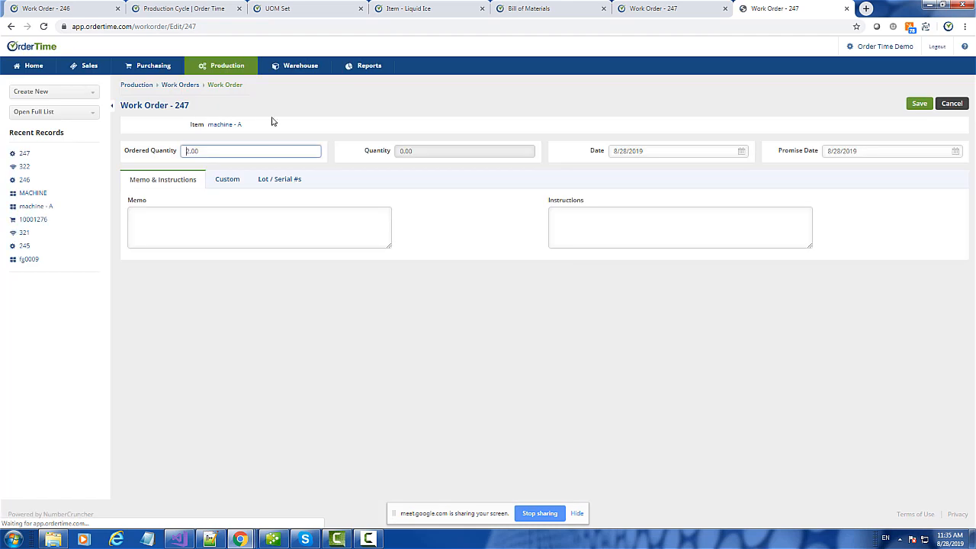
# - Add two Get Next lot/serial entries to work order 247, each with quantity 1
pyautogui.click(274, 181)
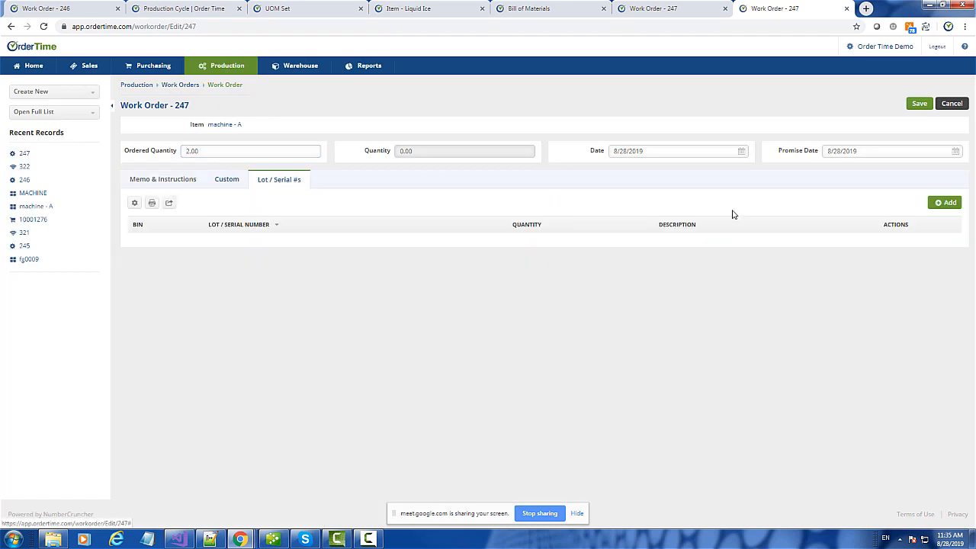
pyautogui.click(945, 203)
pyautogui.click(549, 280)
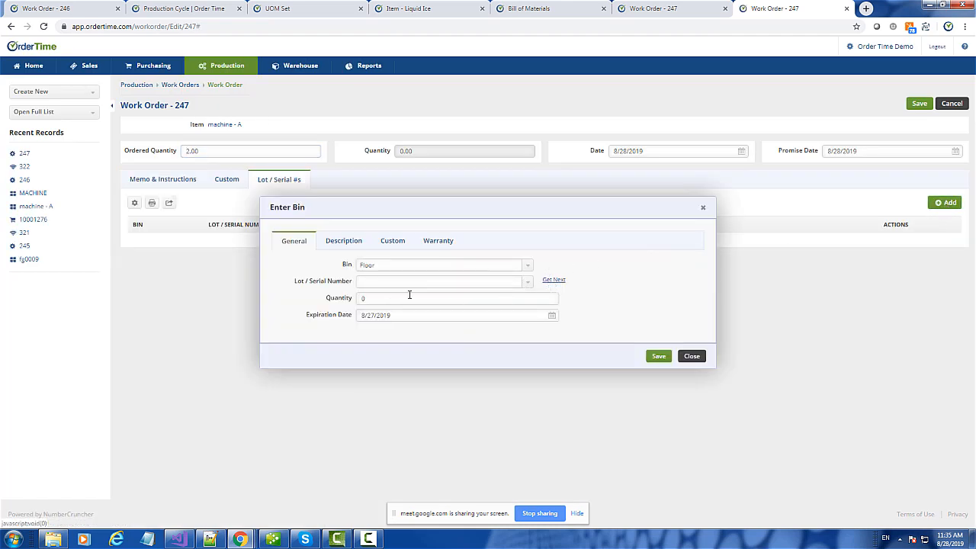
pyautogui.click(404, 296)
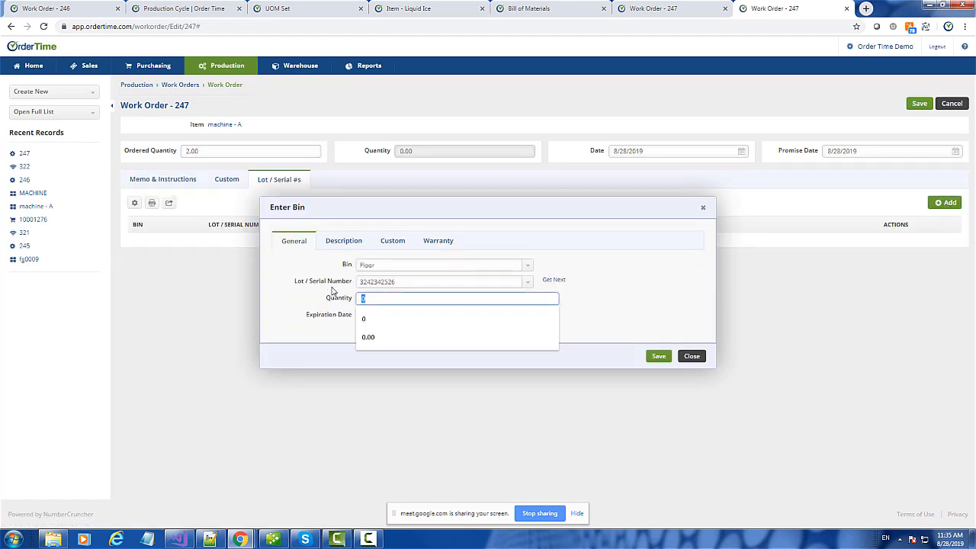
pyautogui.click(659, 356)
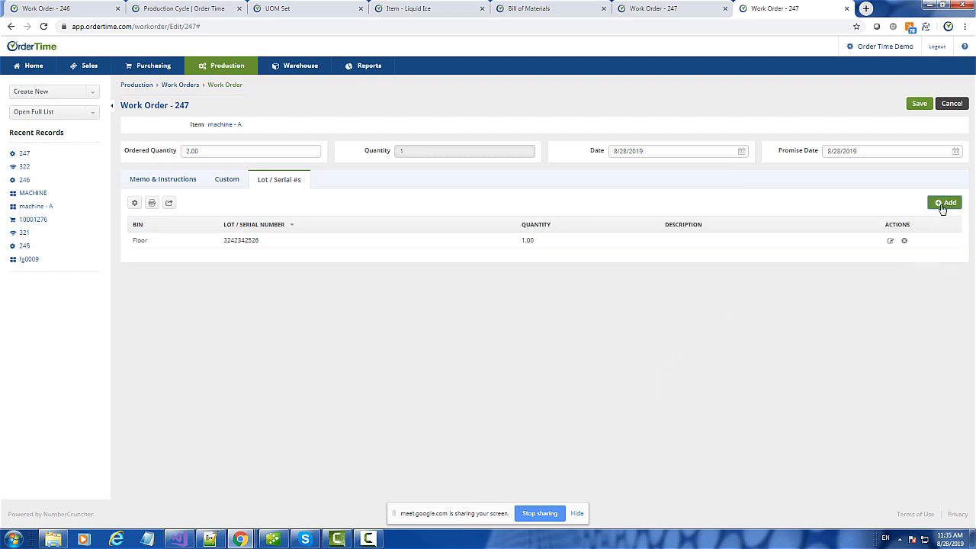
pyautogui.click(944, 203)
pyautogui.click(556, 280)
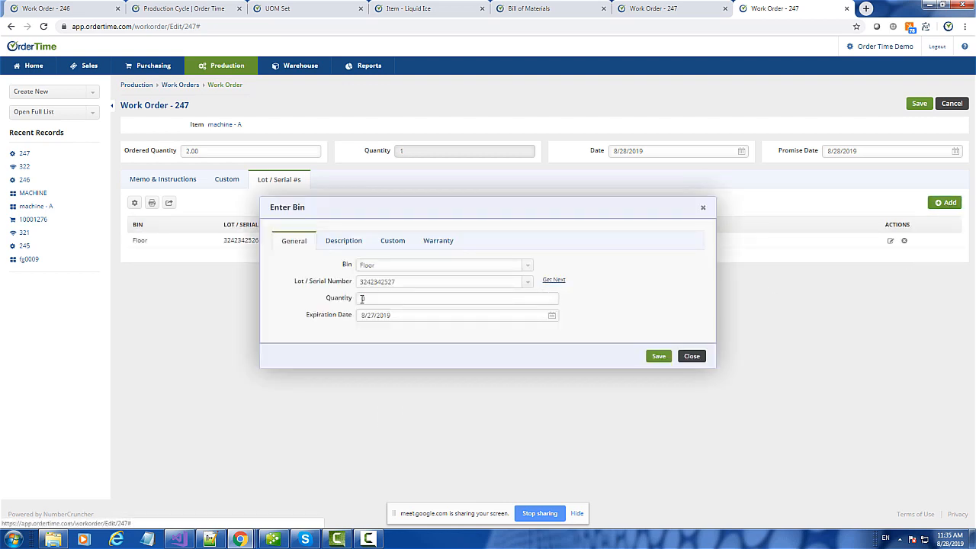
pyautogui.click(362, 298)
pyautogui.write('1')
pyautogui.click(657, 356)
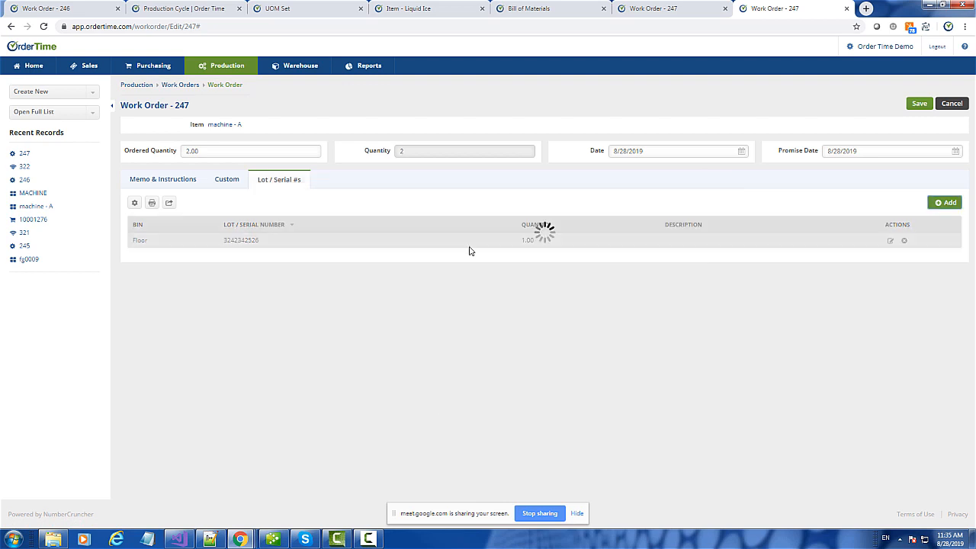
# - Save work order 247, set its status to Closed, and open work order 246
pyautogui.click(169, 111)
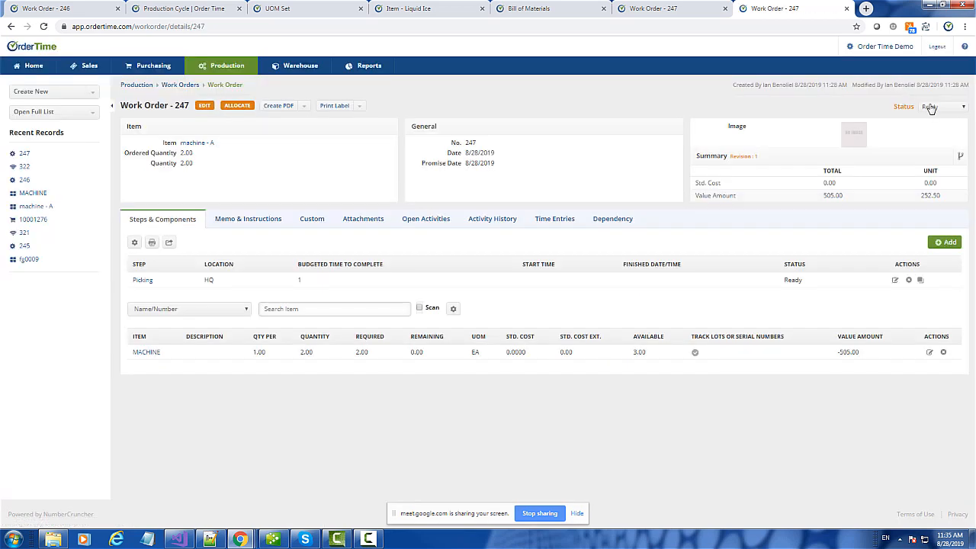
pyautogui.click(933, 106)
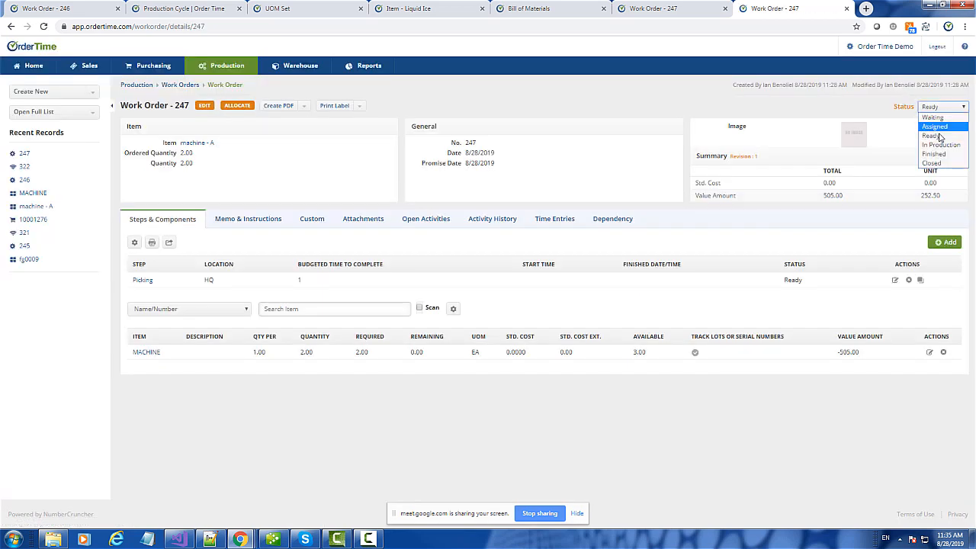
pyautogui.click(942, 161)
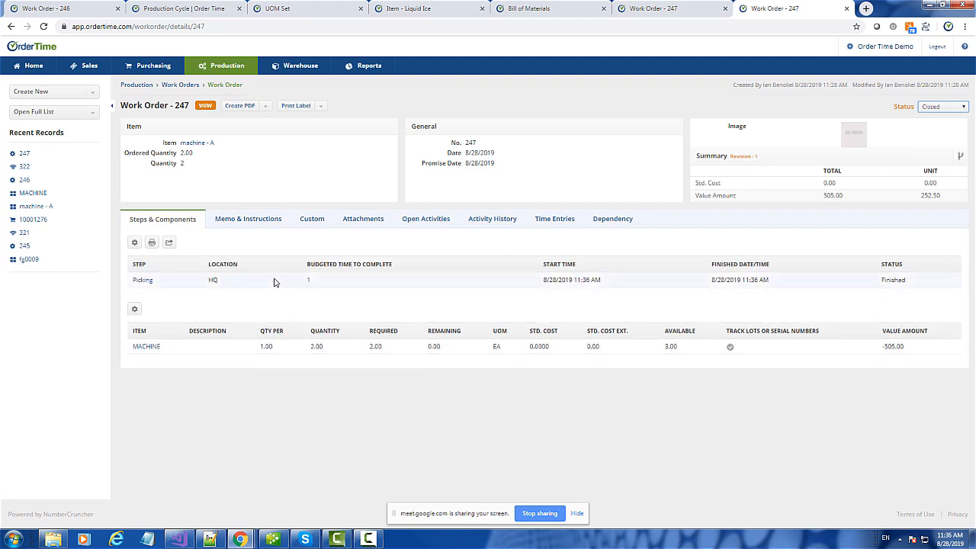
pyautogui.click(26, 179)
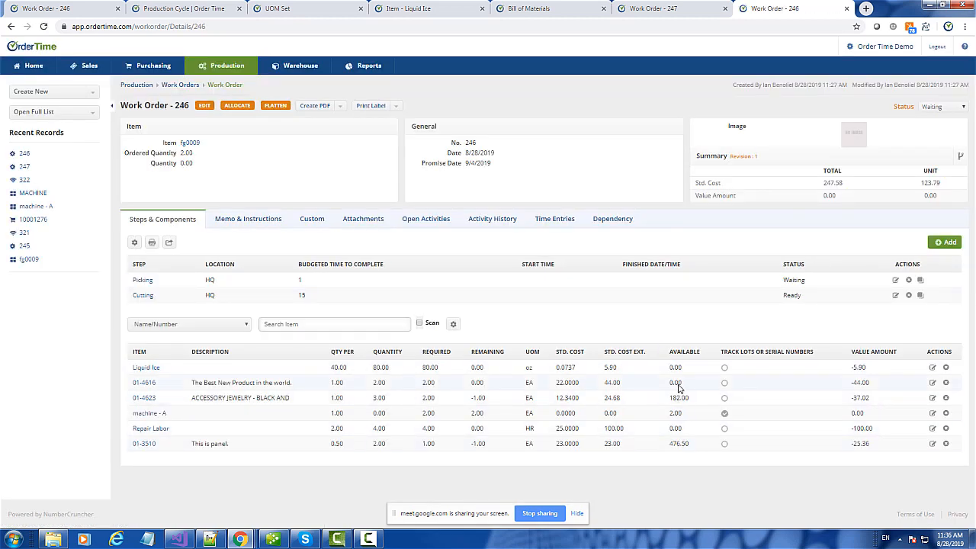
# - Allocate components to work order 246, leaving its status as Ready
pyautogui.click(240, 109)
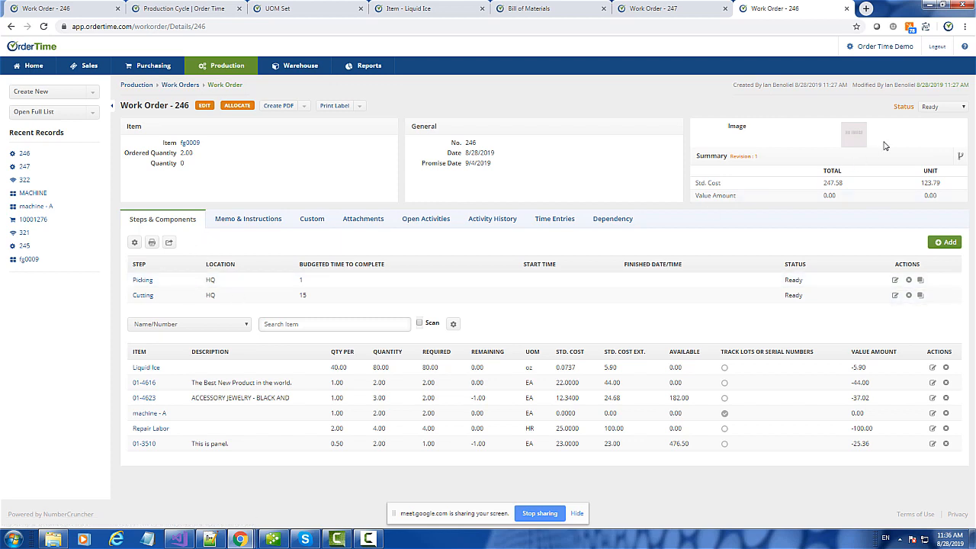
pyautogui.click(936, 108)
pyautogui.click(937, 109)
pyautogui.click(895, 280)
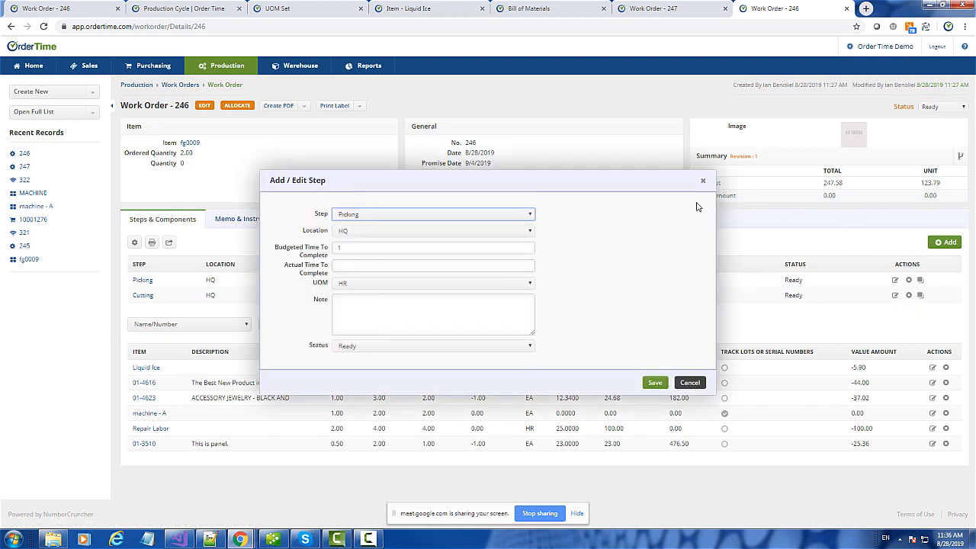
pyautogui.click(703, 181)
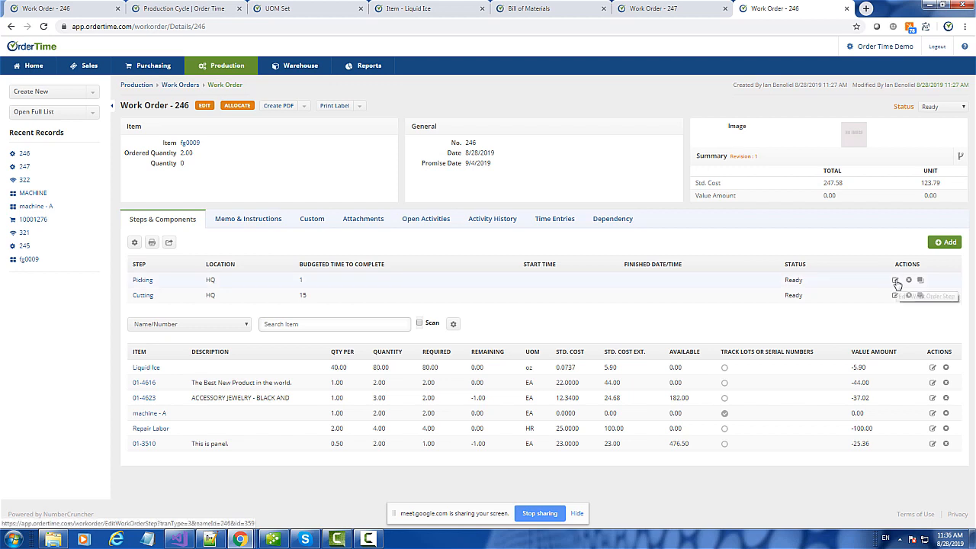
# - Set work order 246's Picking step to In Production and save it
pyautogui.click(896, 281)
pyautogui.click(363, 348)
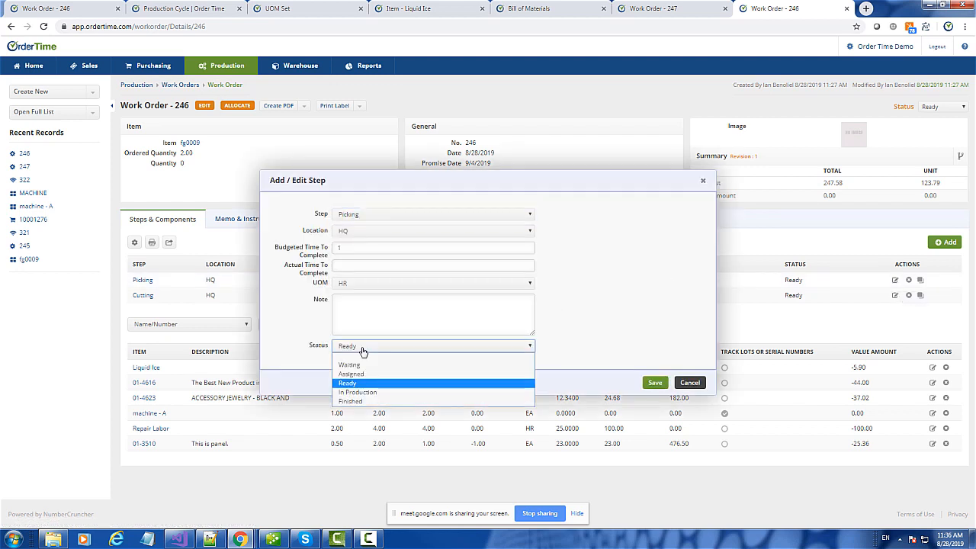
pyautogui.click(356, 393)
pyautogui.click(655, 383)
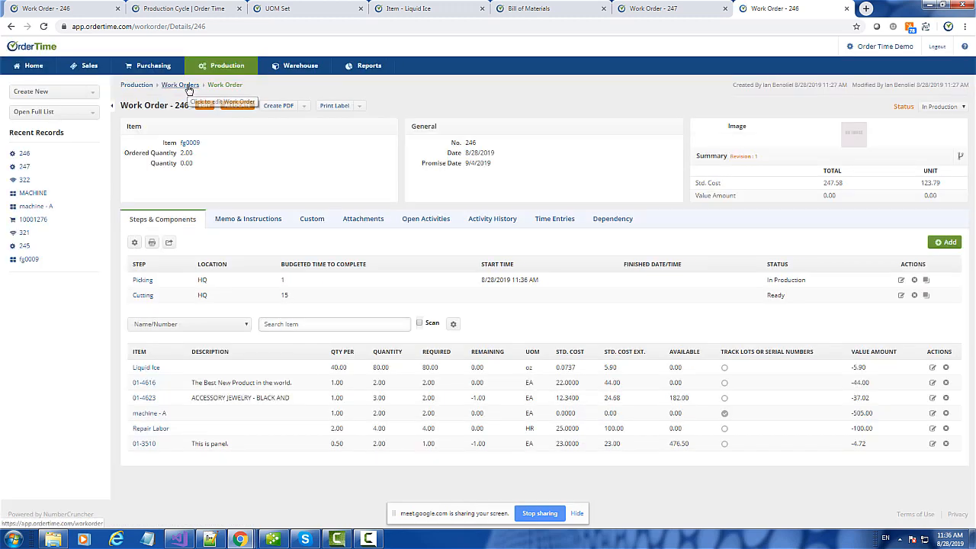
# - Reopen work order 246 from the Work Orders list and mark its Picking step Finished
pyautogui.click(188, 87)
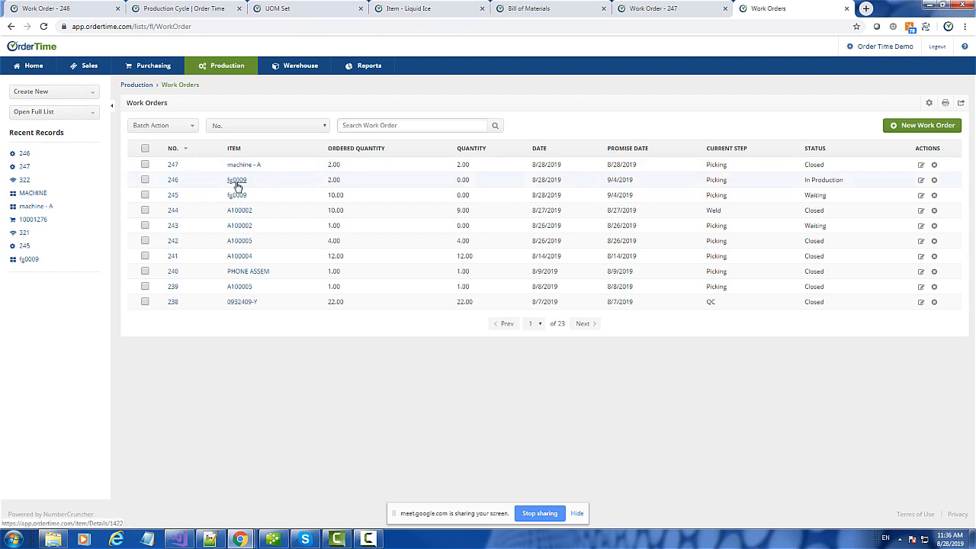
pyautogui.click(173, 182)
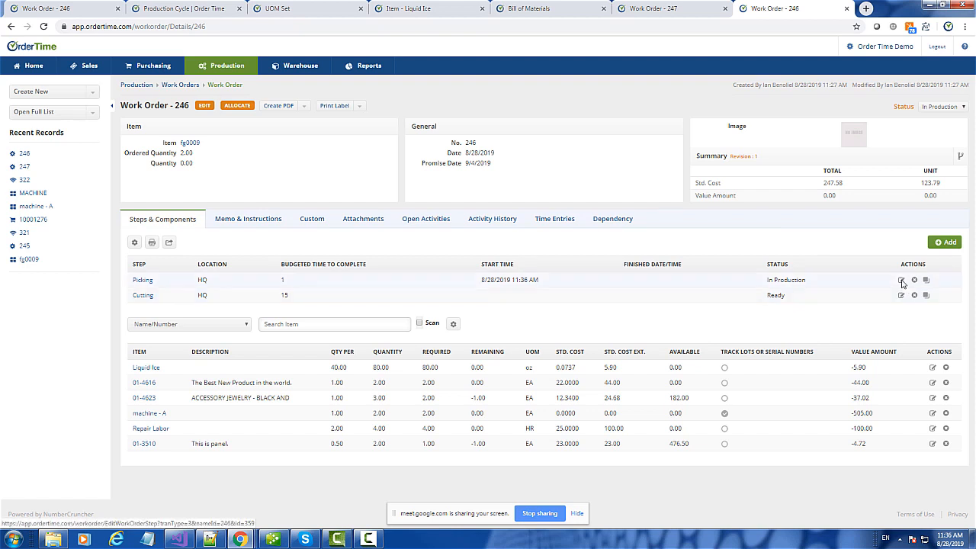
pyautogui.click(902, 282)
pyautogui.click(365, 347)
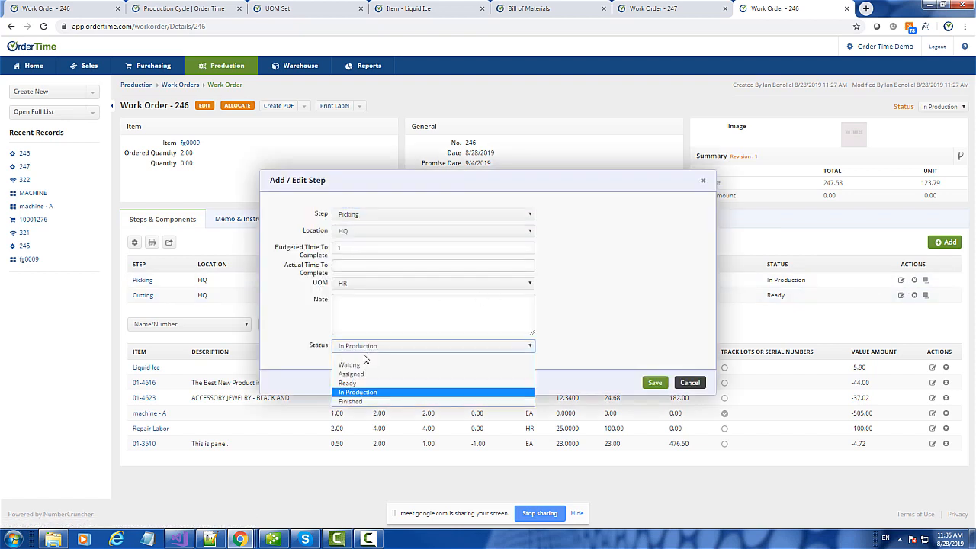
pyautogui.click(372, 402)
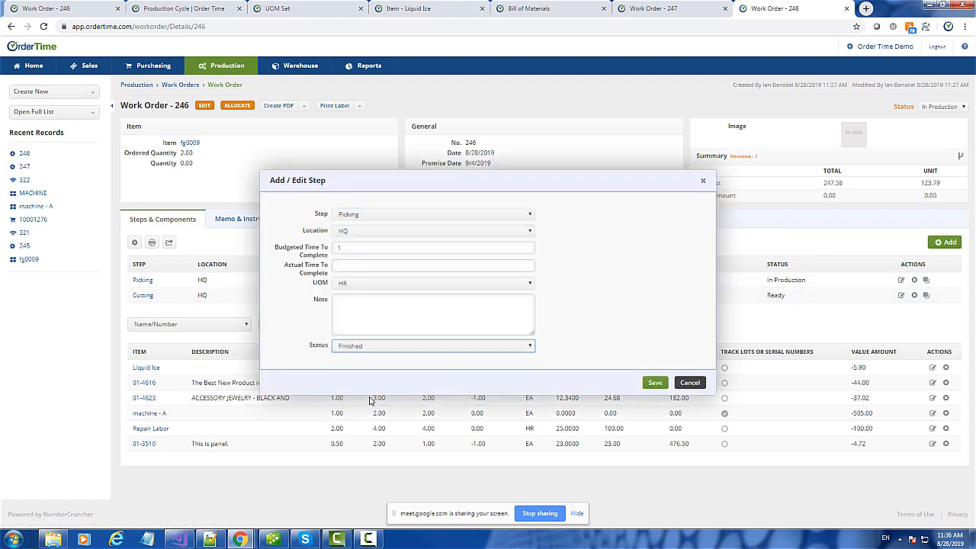
pyautogui.click(654, 383)
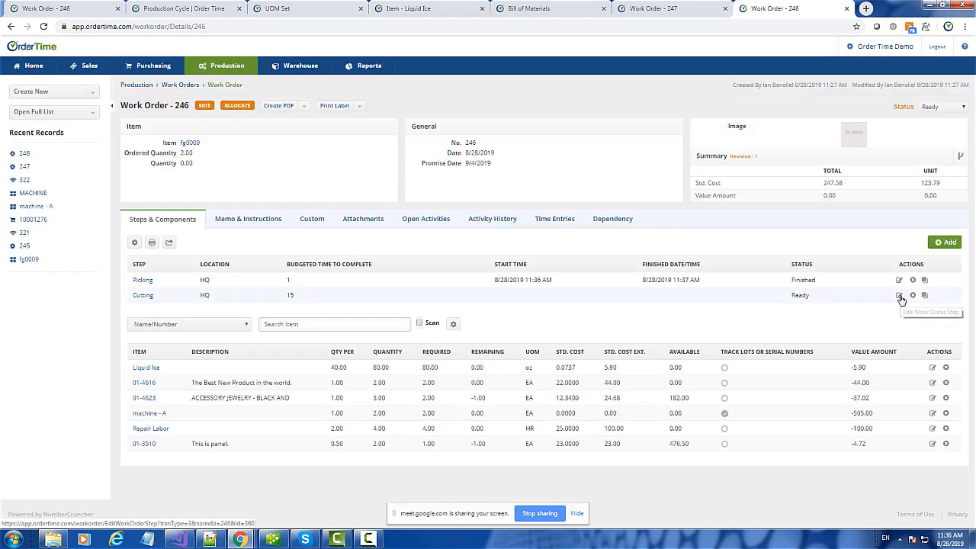
# - Set the Cutting step to In Production, save, and return to the Work Orders list
pyautogui.click(899, 296)
pyautogui.click(356, 345)
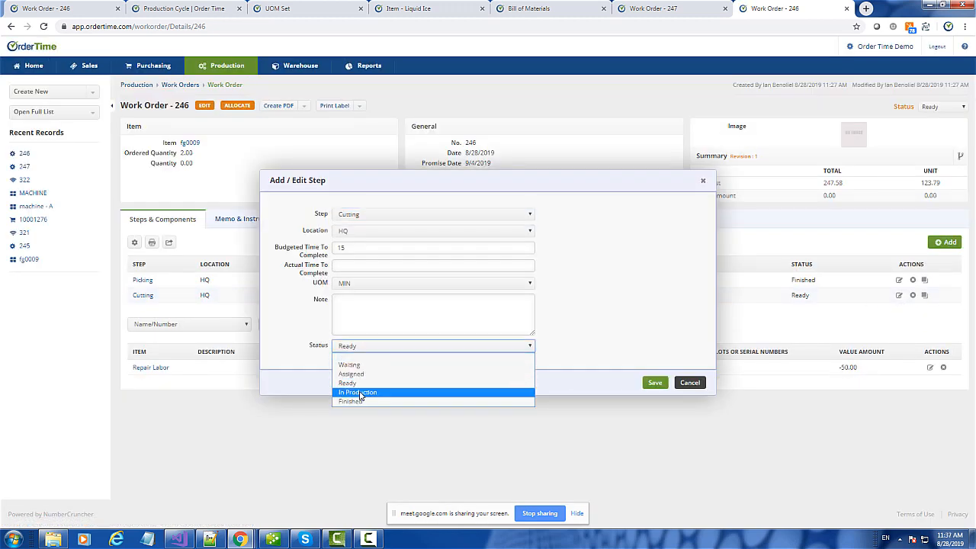
pyautogui.click(360, 393)
pyautogui.click(654, 383)
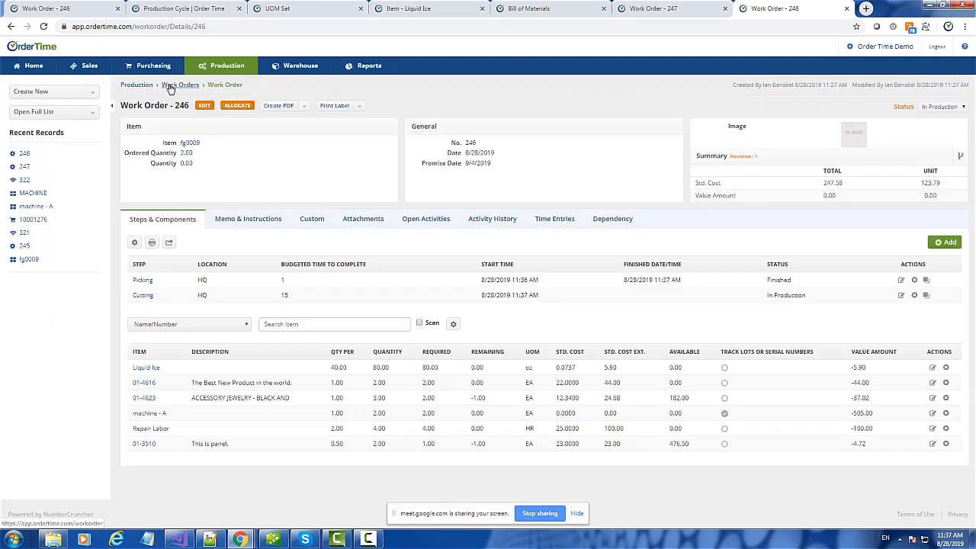
pyautogui.click(183, 87)
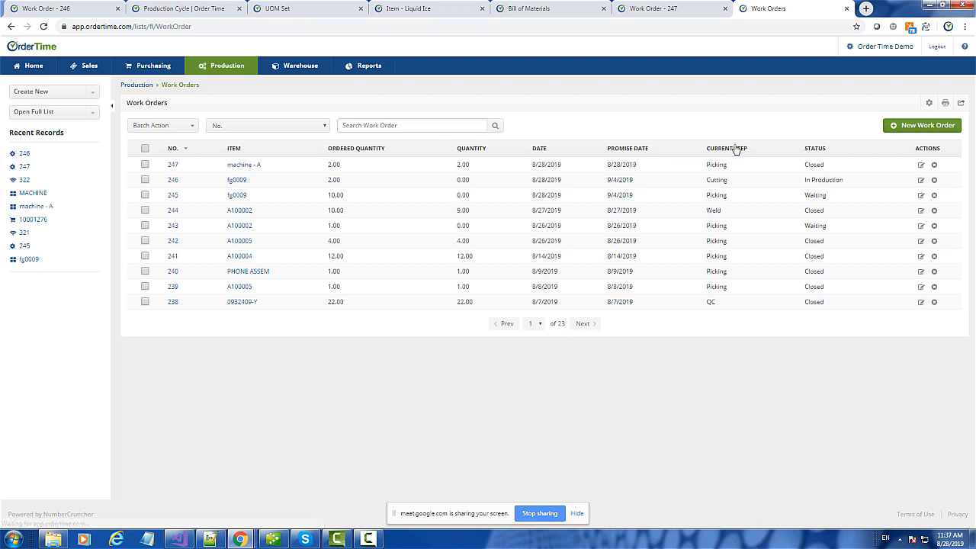
# - Filter the Work Orders list to Current Step equal to Cutting
pyautogui.click(929, 102)
pyautogui.click(333, 230)
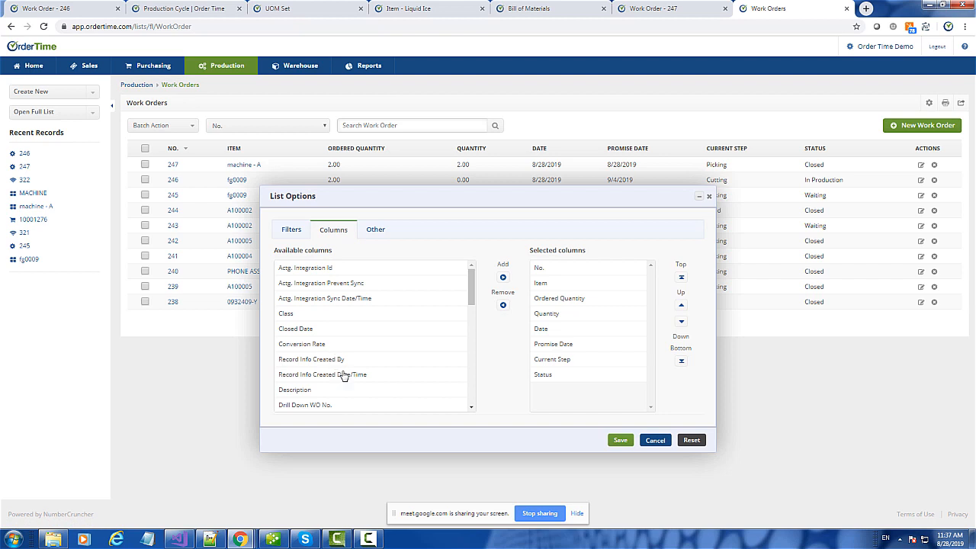
pyautogui.click(290, 229)
pyautogui.click(314, 267)
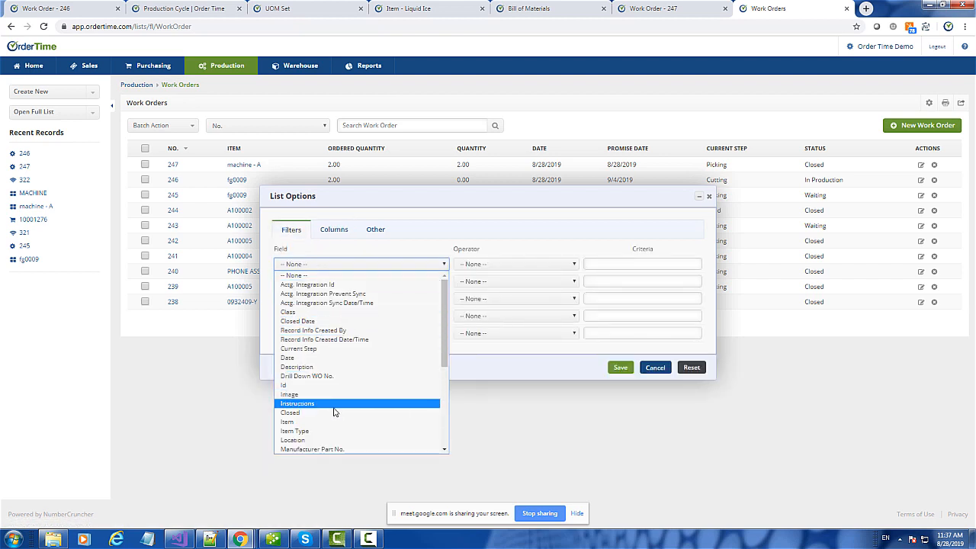
pyautogui.click(298, 349)
pyautogui.click(648, 279)
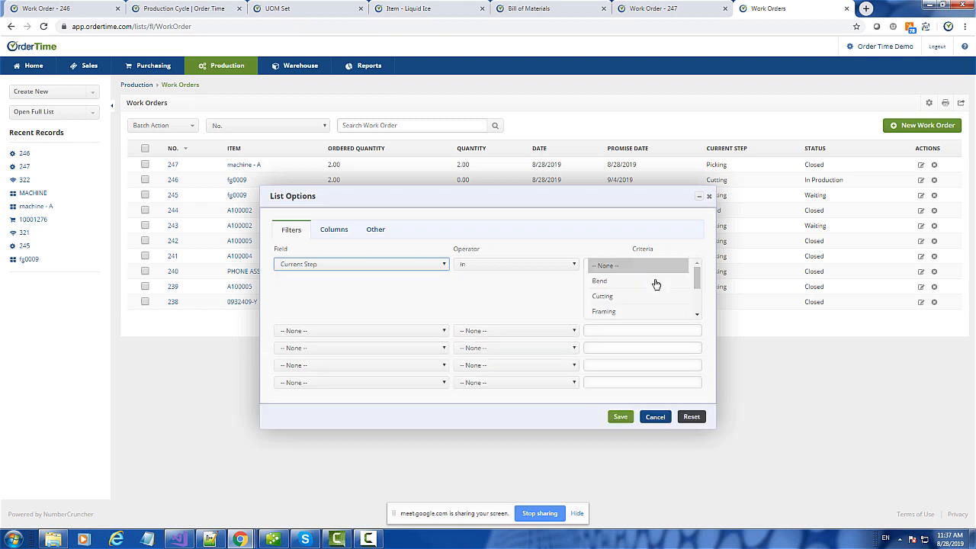
pyautogui.click(604, 297)
pyautogui.click(620, 416)
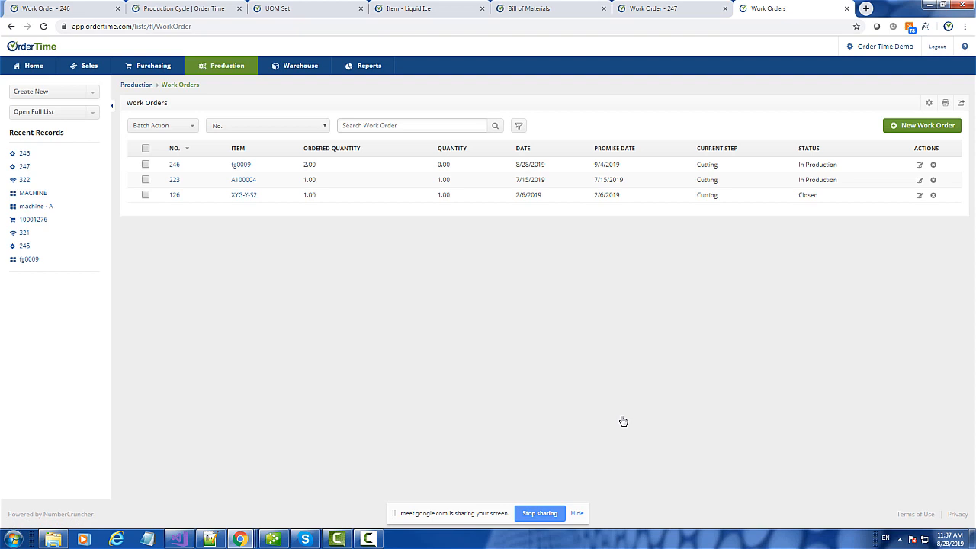
# - Select work orders 246, 223 and 126 in the filtered list
pyautogui.click(145, 165)
pyautogui.click(145, 179)
pyautogui.click(146, 195)
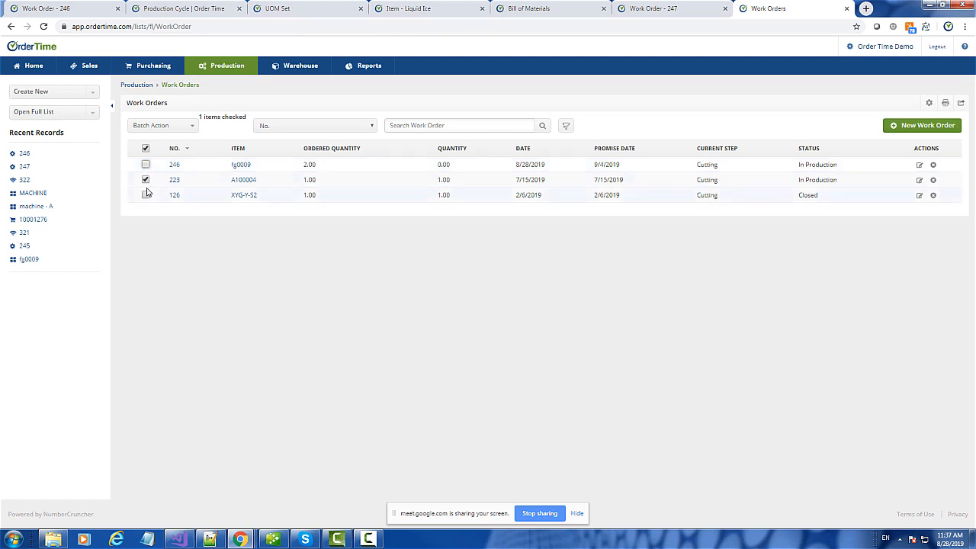
# - Reselect order 246, show the batch actions, then open work order 246's details
pyautogui.click(145, 165)
pyautogui.click(146, 164)
pyautogui.click(174, 129)
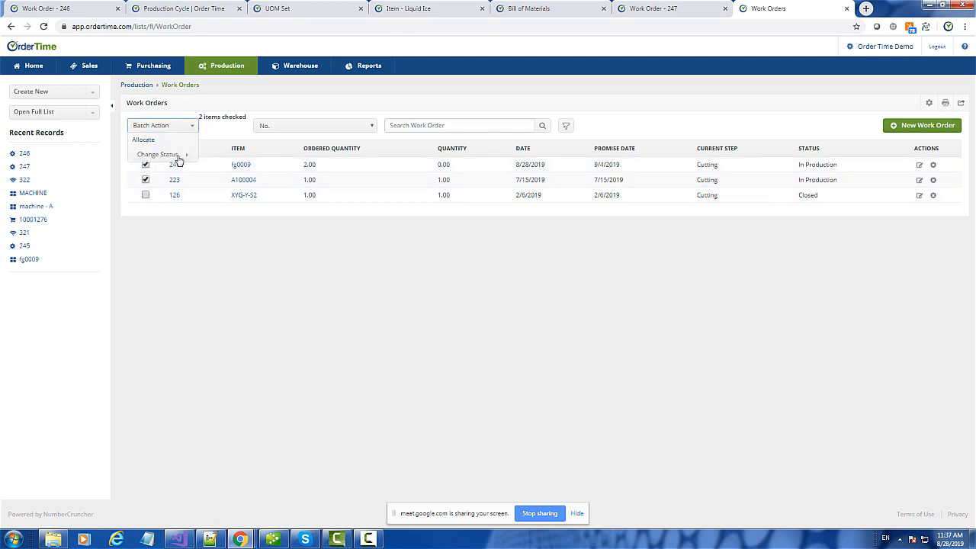
pyautogui.moveTo(176, 159)
pyautogui.click(174, 166)
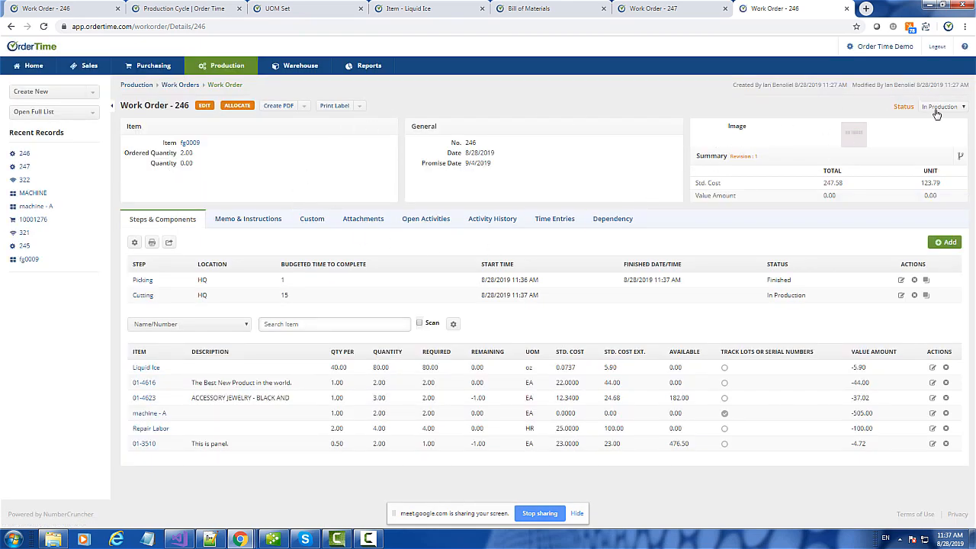
# - Set work order 246 to Finished, expand the Recent Records sidebar, and go to Reports
pyautogui.click(937, 113)
pyautogui.click(940, 156)
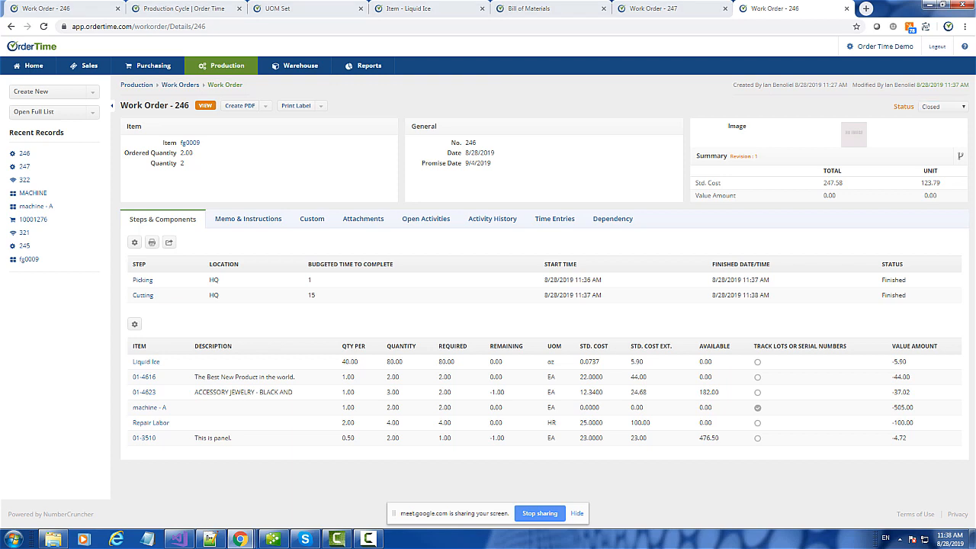
pyautogui.click(113, 107)
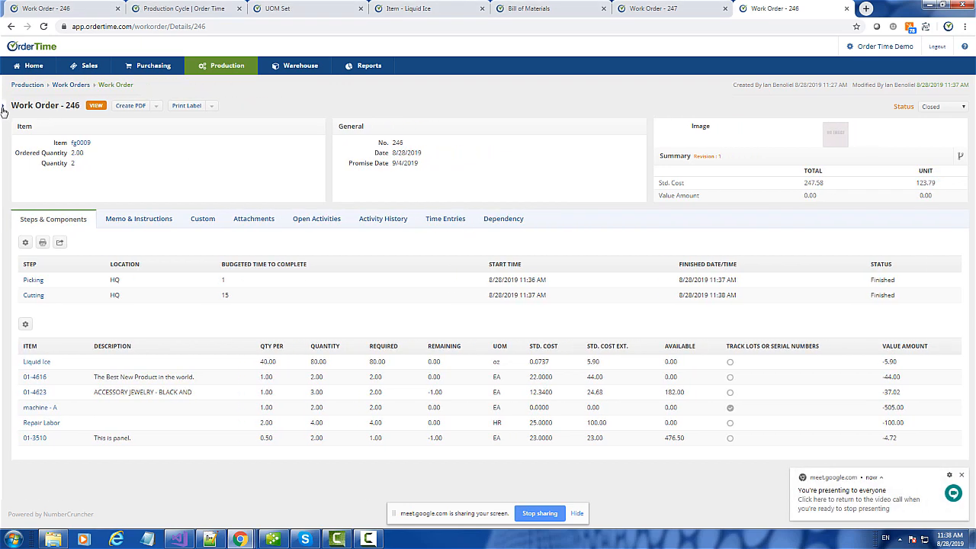
pyautogui.click(3, 108)
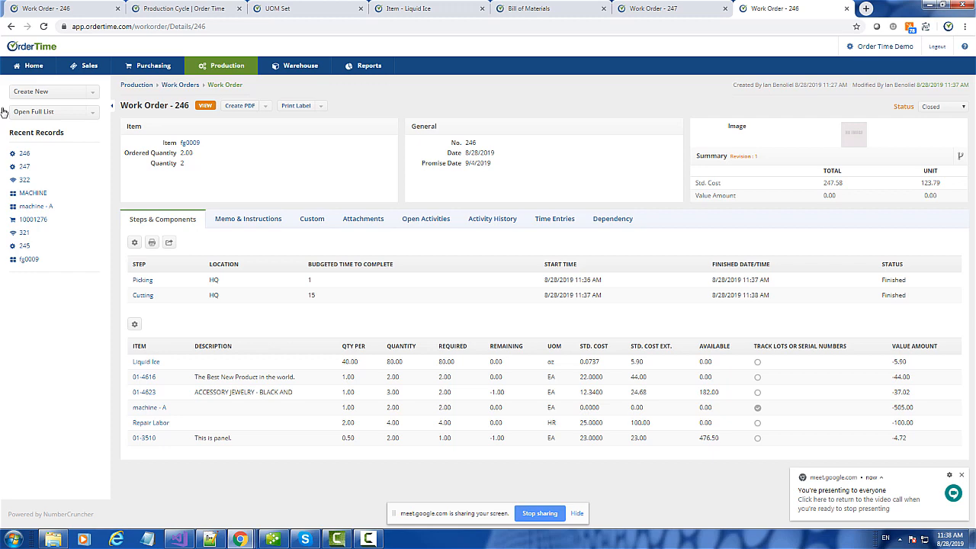
pyautogui.click(369, 66)
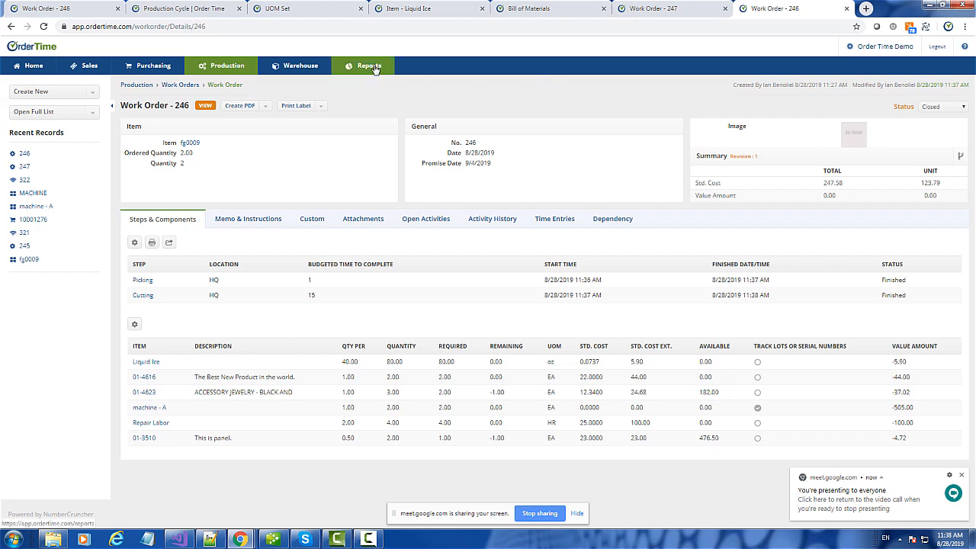
# - Scroll through the Bill Of Materials report's assemblies, steps and components, then back up
pyautogui.scroll(-6, 518, 183)
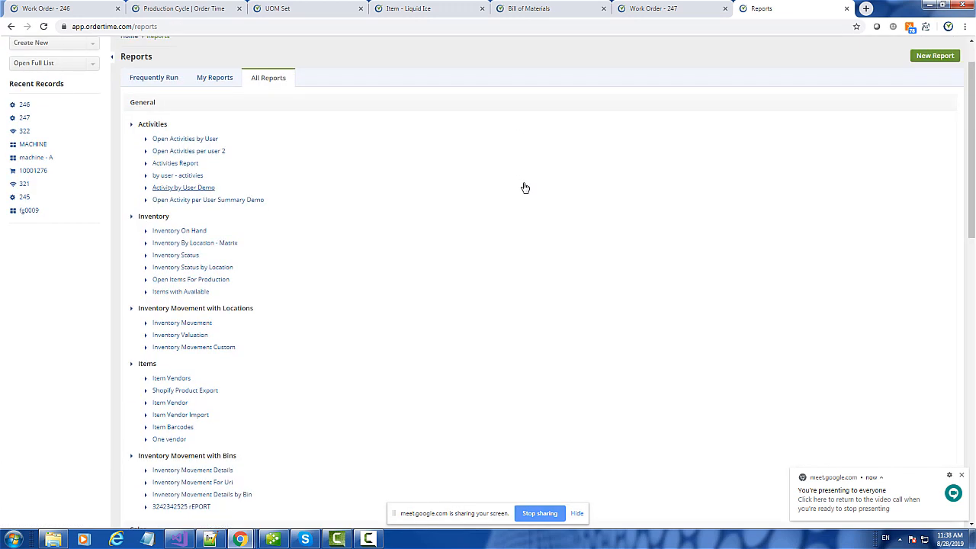
pyautogui.scroll(-5, 524, 188)
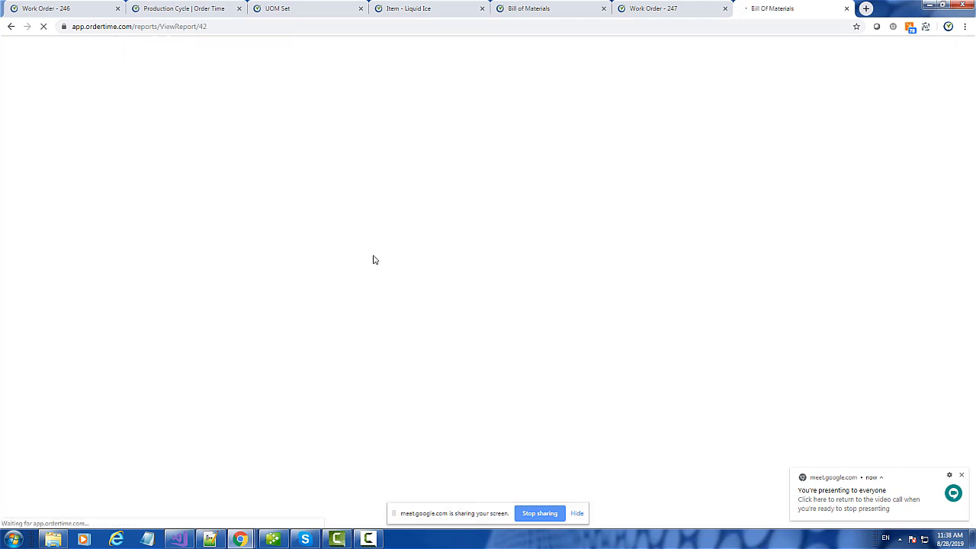
pyautogui.scroll(-8, 375, 260)
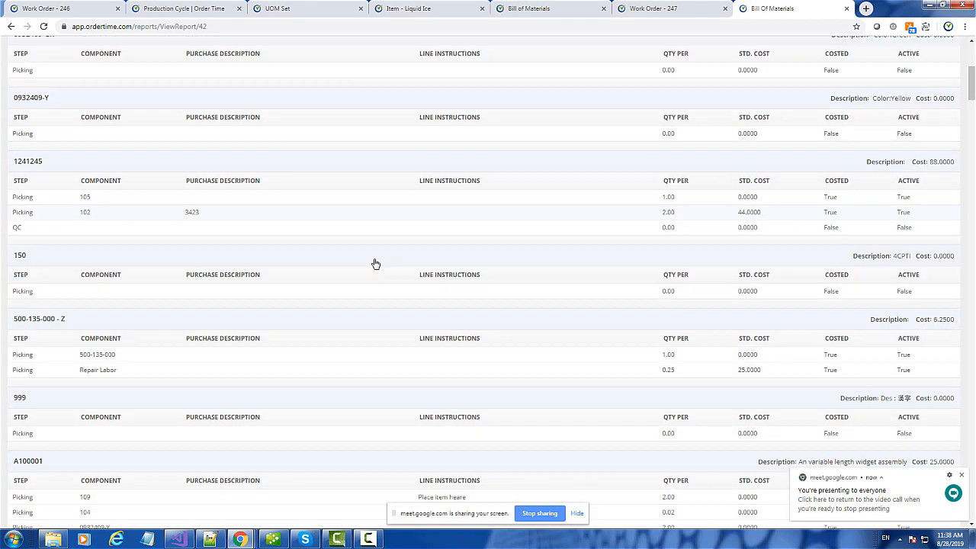
pyautogui.scroll(-12, 439, 304)
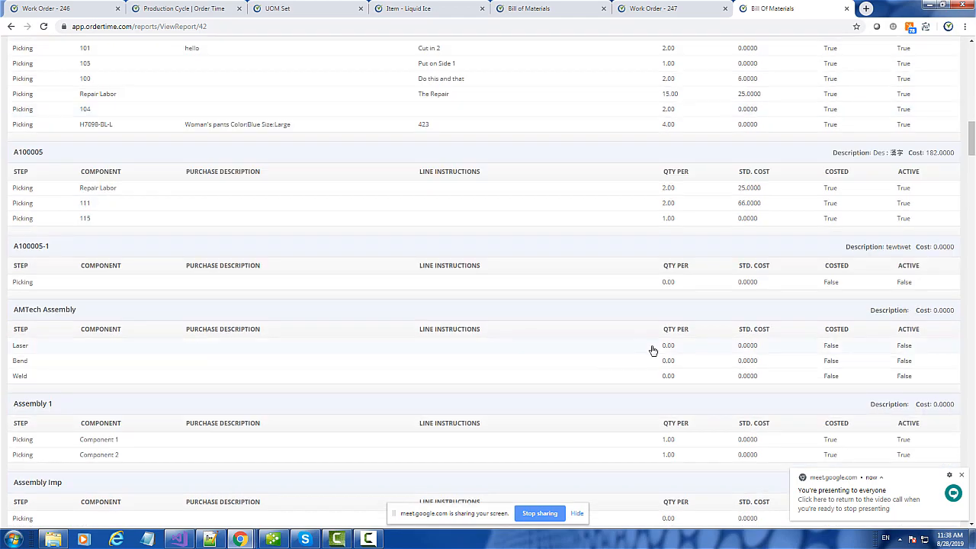
pyautogui.scroll(20, 708, 238)
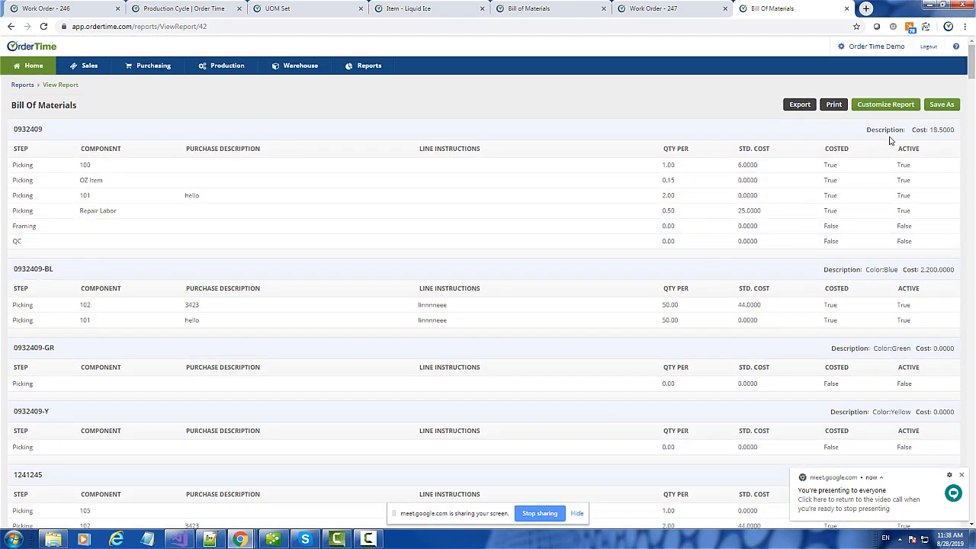
# - Add a Bill Of Materials Item Id filter set to fg0009 and view the report
pyautogui.click(881, 105)
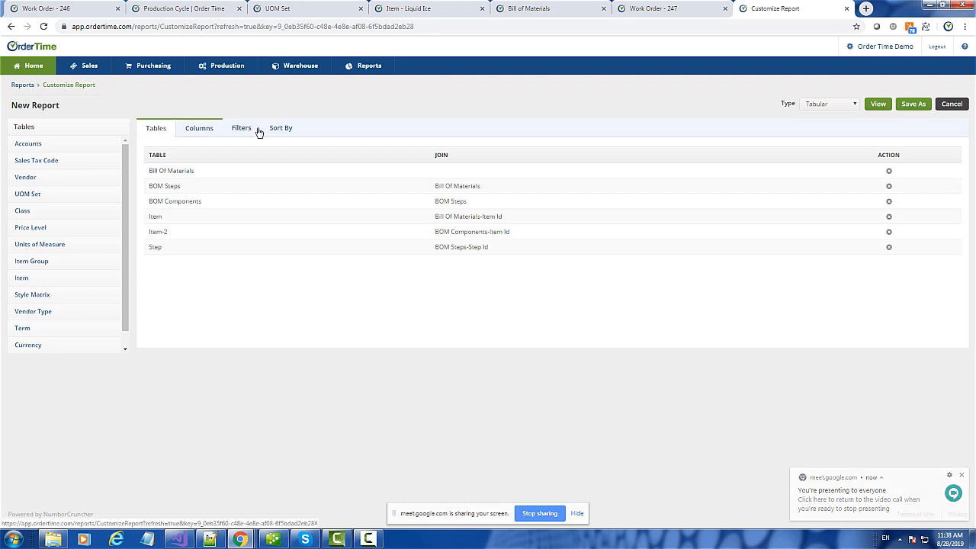
pyautogui.click(241, 128)
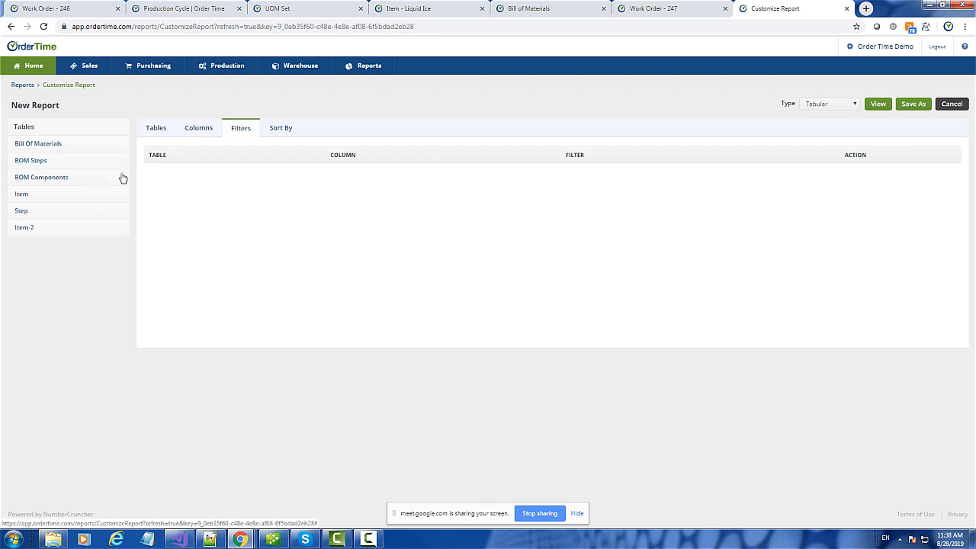
pyautogui.click(38, 144)
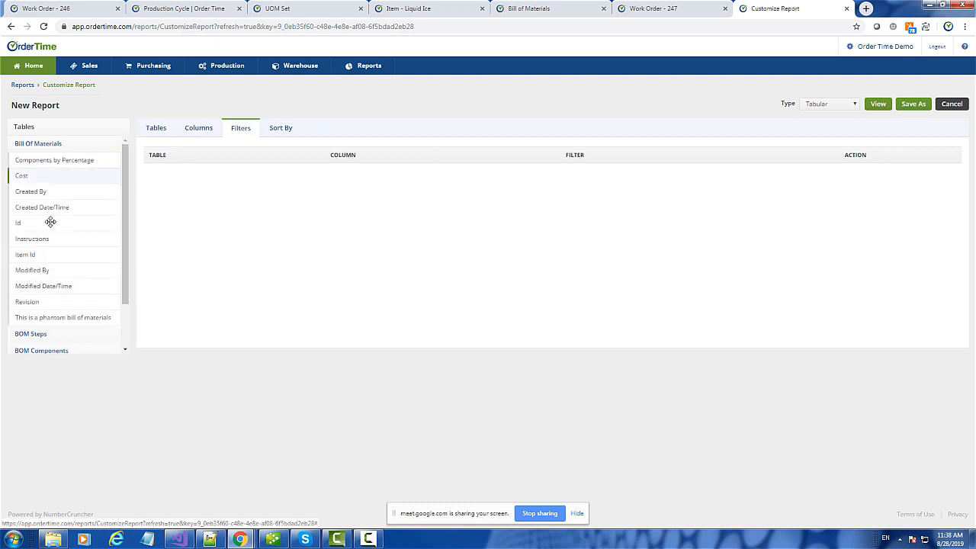
pyautogui.moveTo(45, 257); pyautogui.dragTo(200, 183)
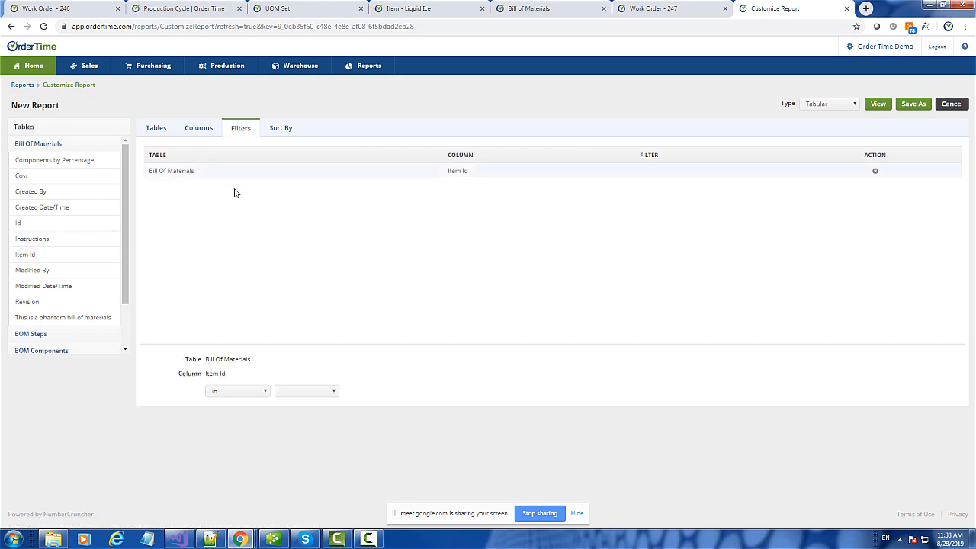
pyautogui.click(311, 397)
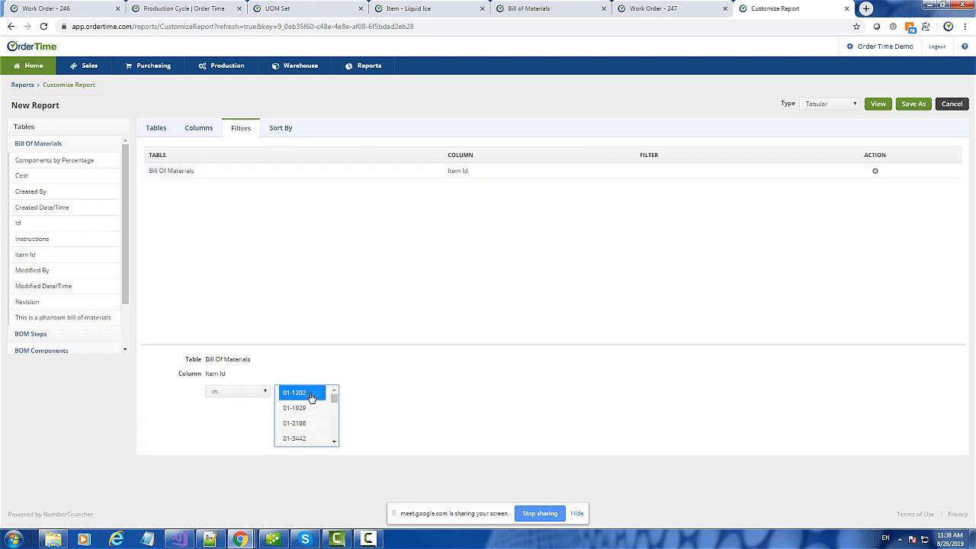
pyautogui.press('End')
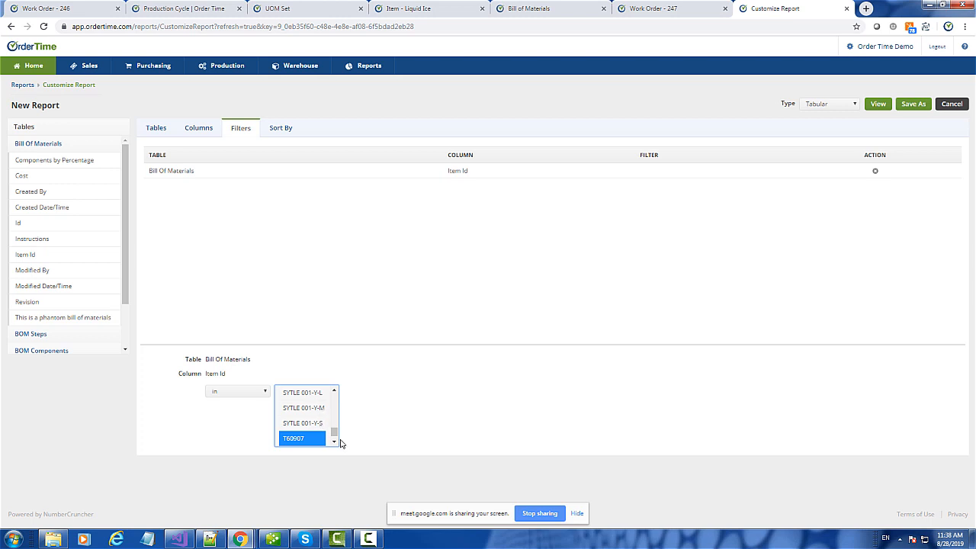
pyautogui.press('g')
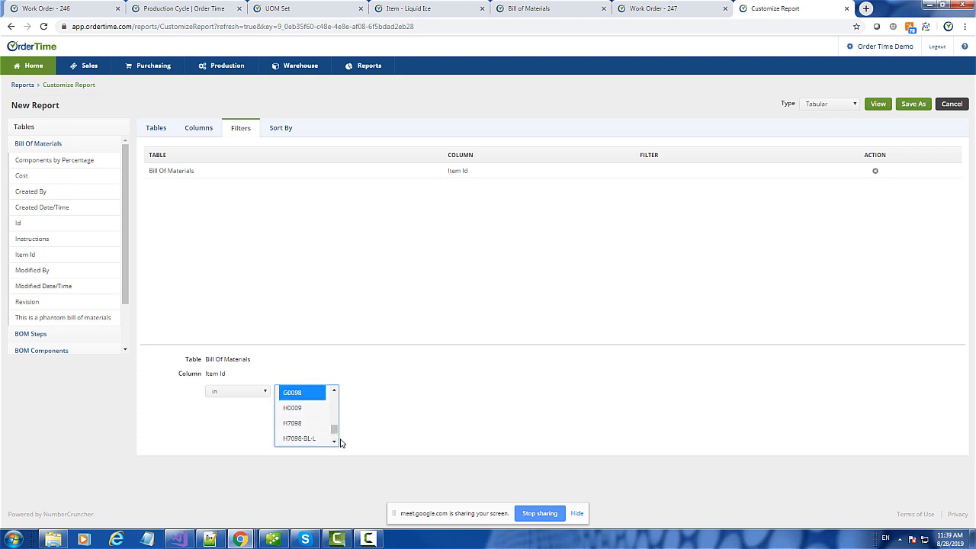
pyautogui.press('f')
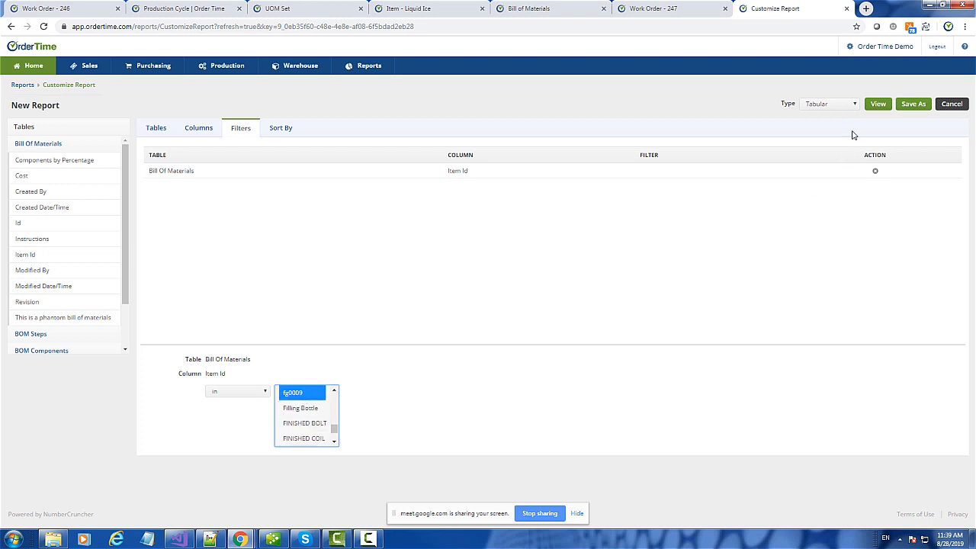
pyautogui.click(877, 104)
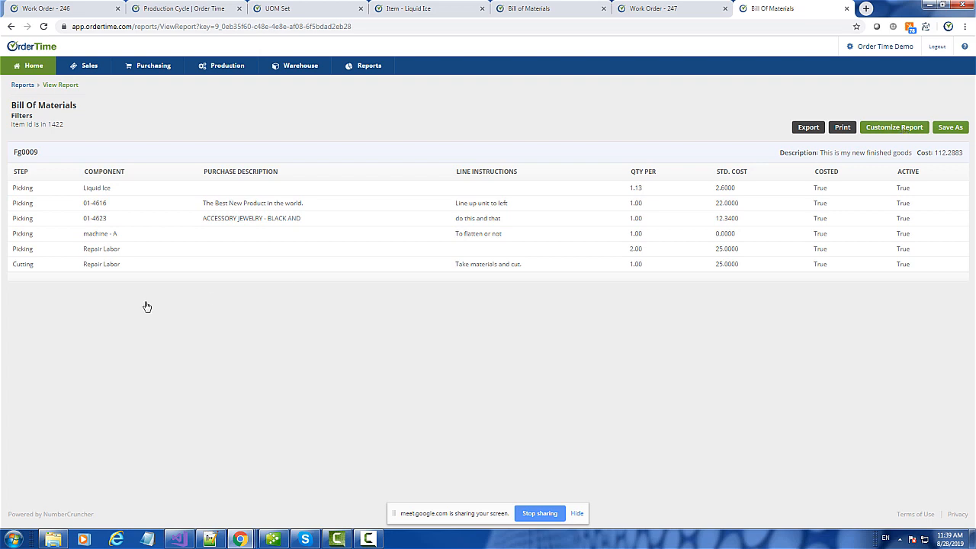
# - Make the Step column a report section so fg0009's components group under Cutting and Picking
pyautogui.click(906, 128)
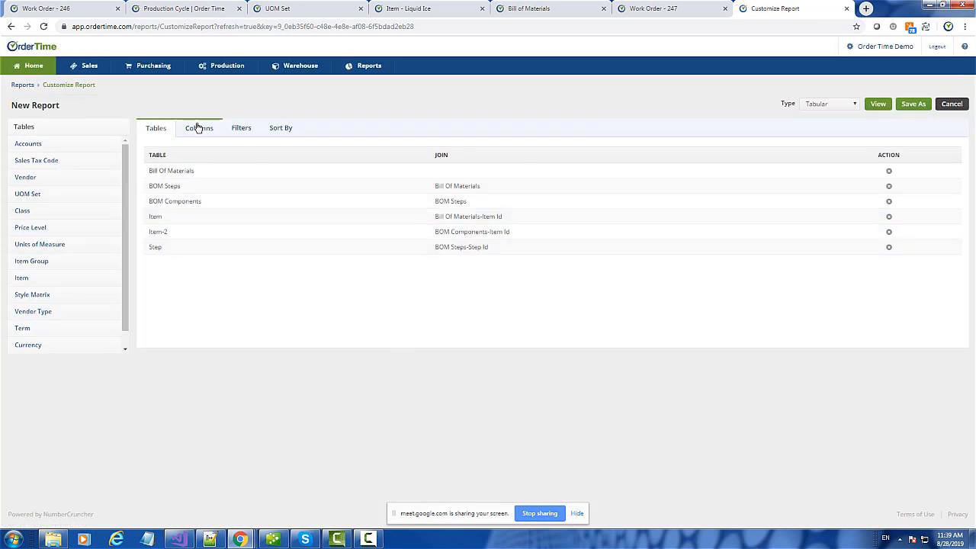
pyautogui.click(198, 128)
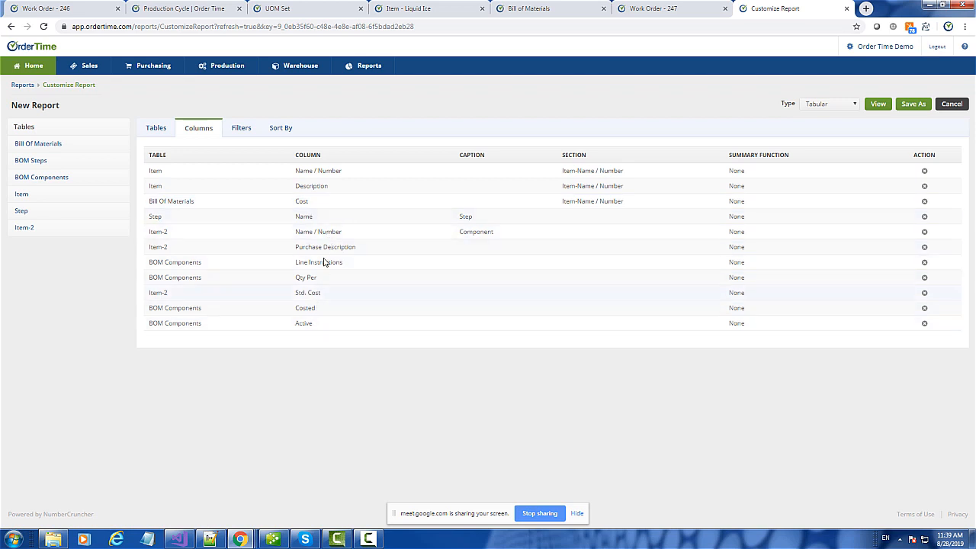
pyautogui.click(326, 219)
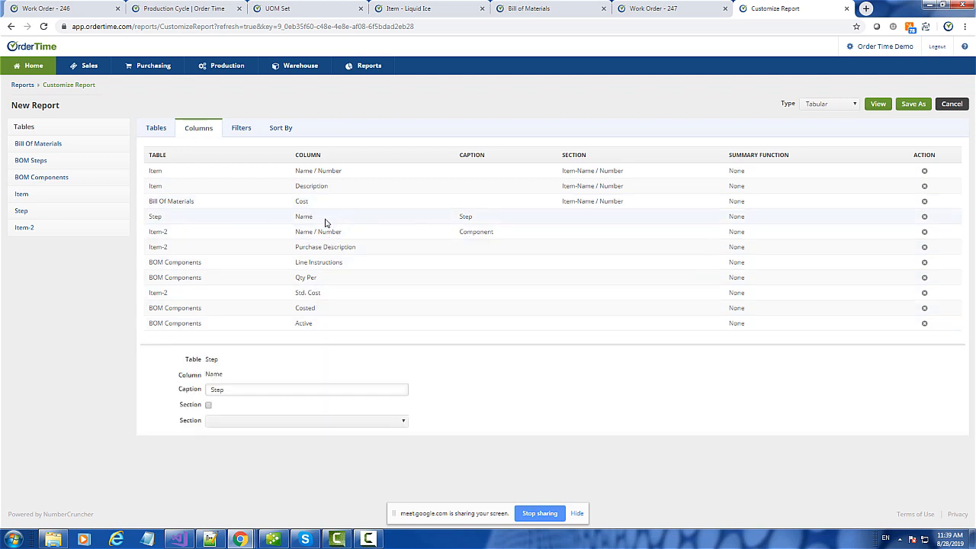
pyautogui.click(210, 406)
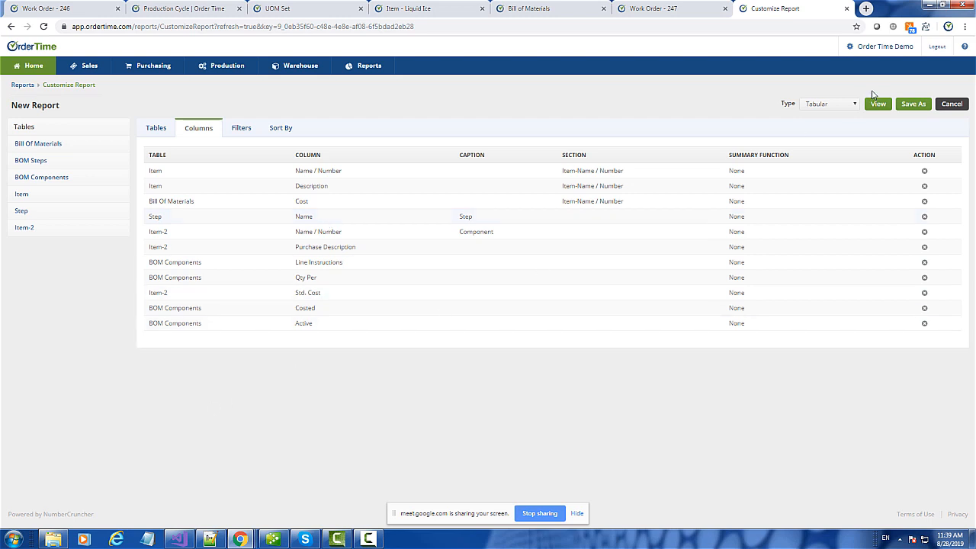
pyautogui.click(876, 107)
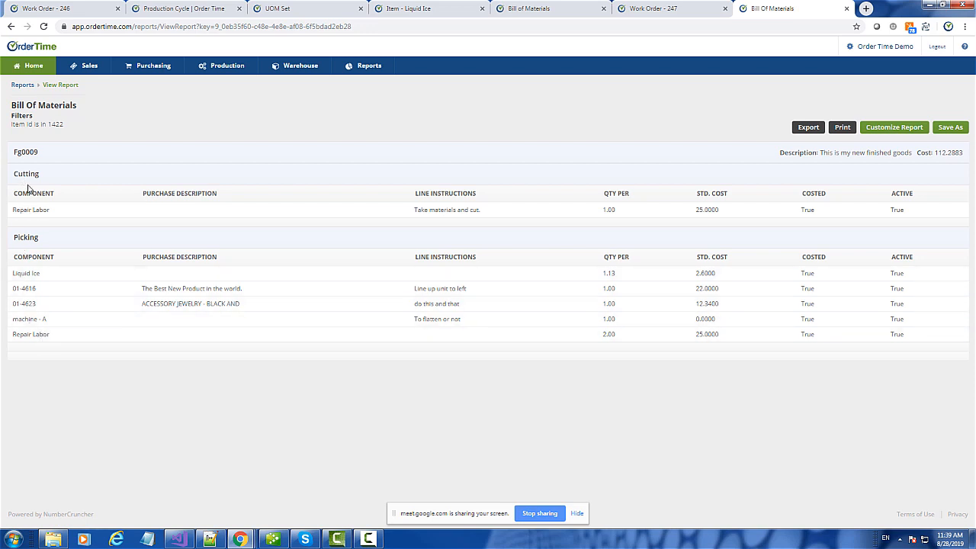
pyautogui.click(895, 127)
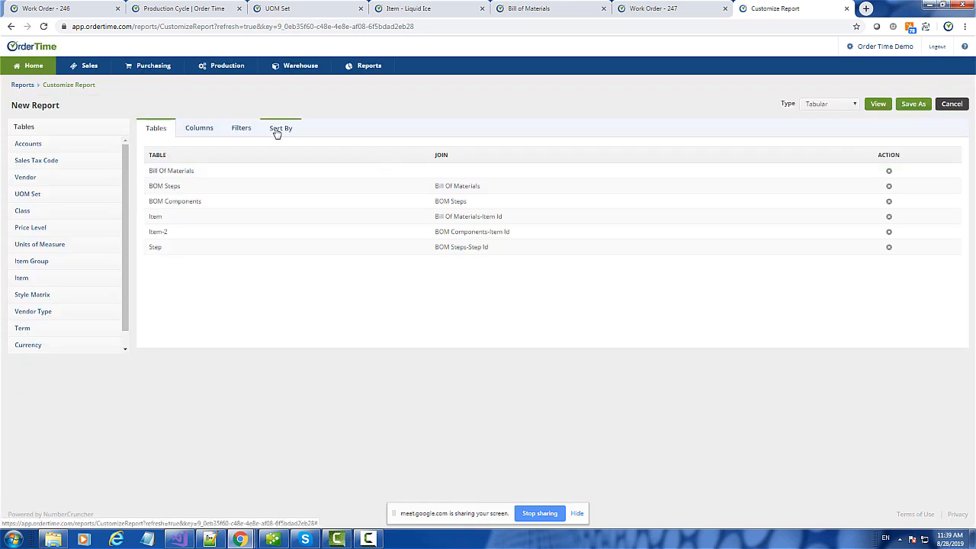
pyautogui.click(279, 130)
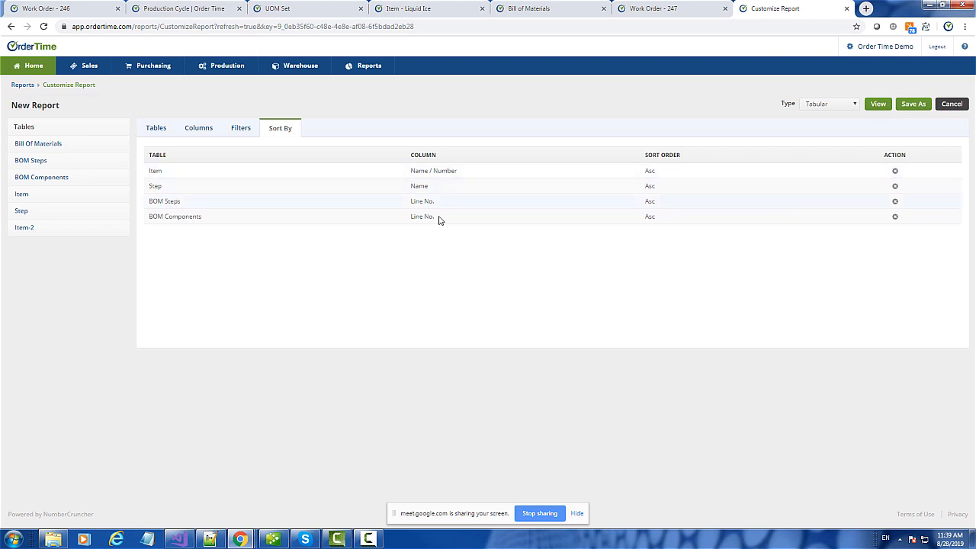
pyautogui.moveTo(417, 185); pyautogui.dragTo(420, 209)
pyautogui.click(896, 189)
pyautogui.click(577, 88)
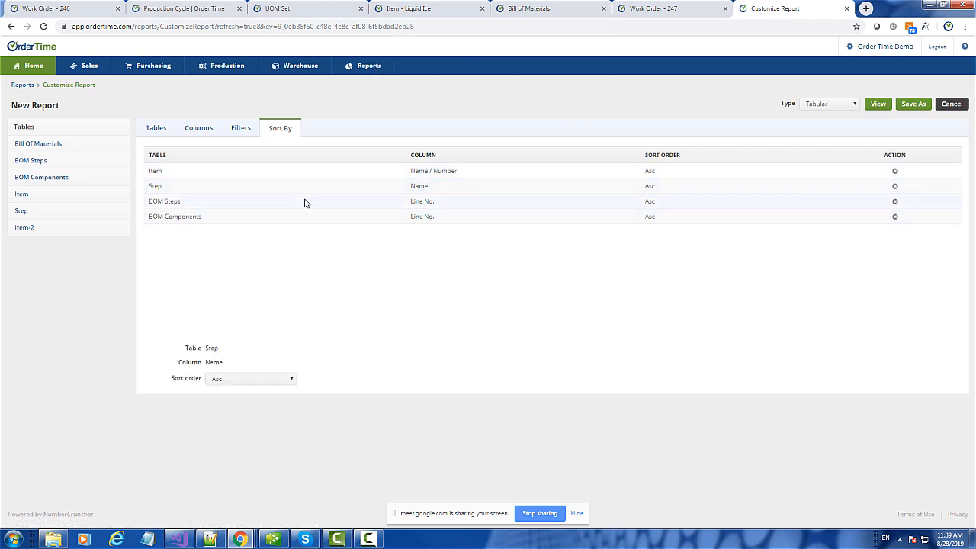
pyautogui.click(877, 103)
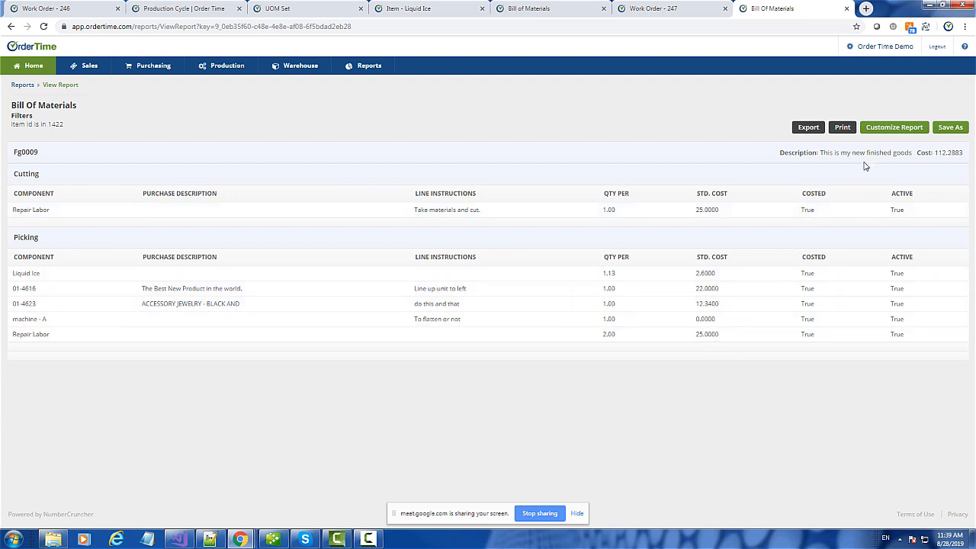
# - Remove the section grouping from the item Name / Number and Step columns
pyautogui.click(890, 129)
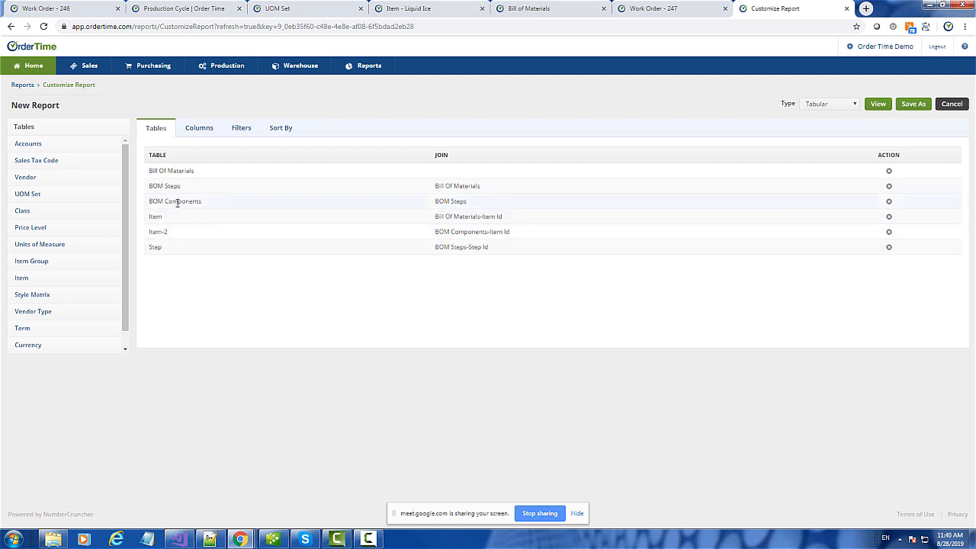
pyautogui.click(196, 129)
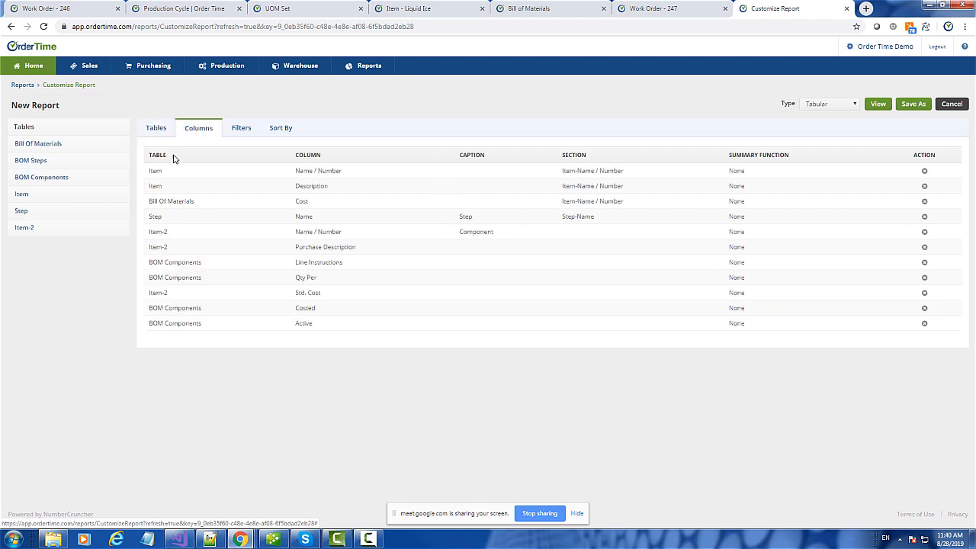
pyautogui.click(297, 171)
pyautogui.click(208, 407)
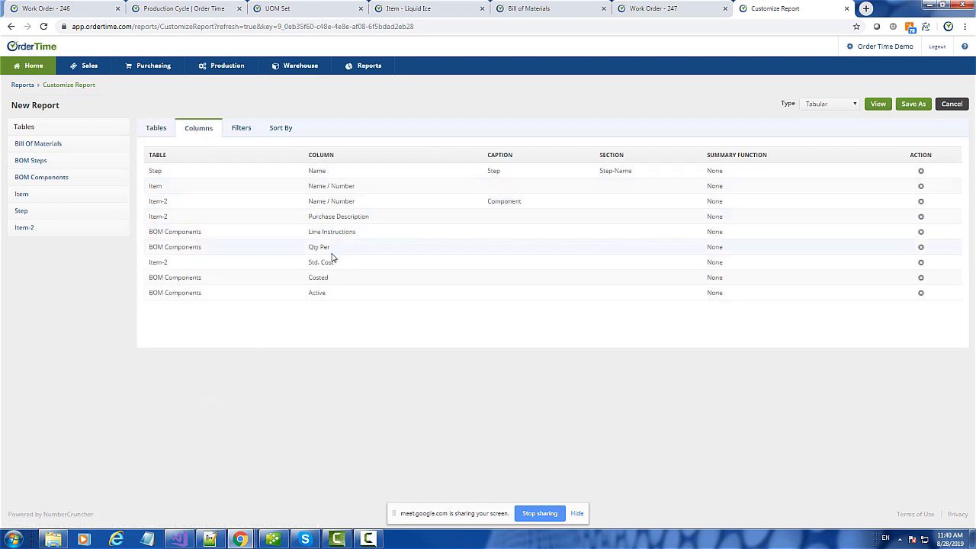
pyautogui.click(326, 174)
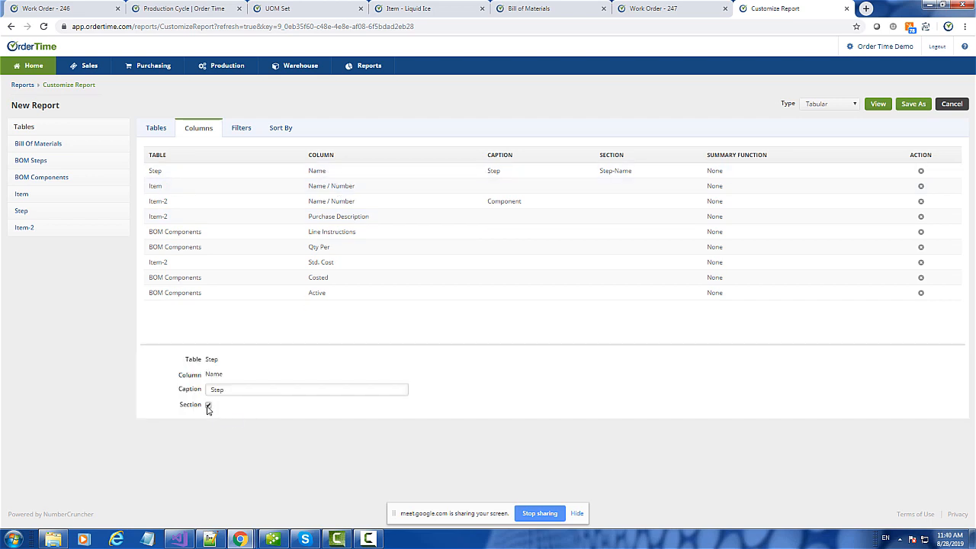
pyautogui.click(209, 406)
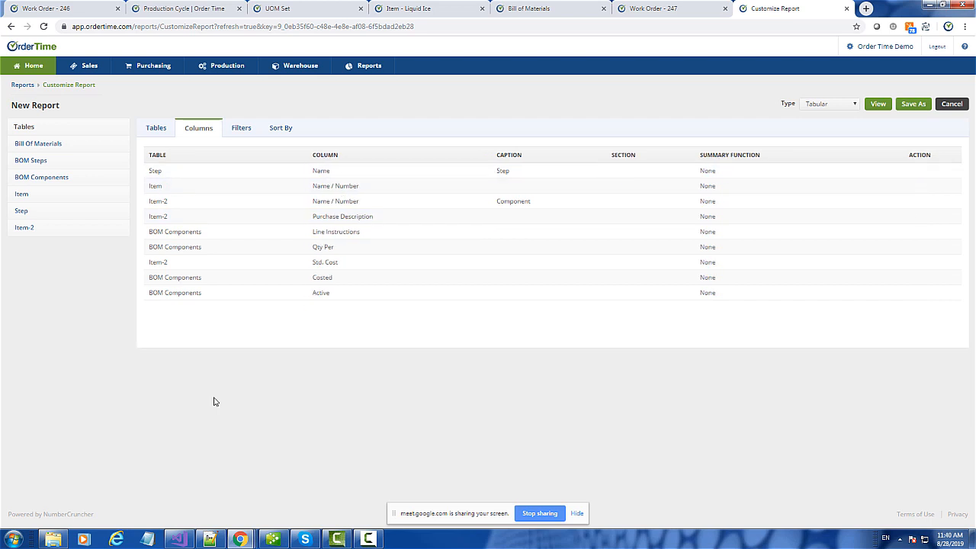
# - Move the Component name column to the top and delete the Item Id 1422 filter
pyautogui.click(342, 202)
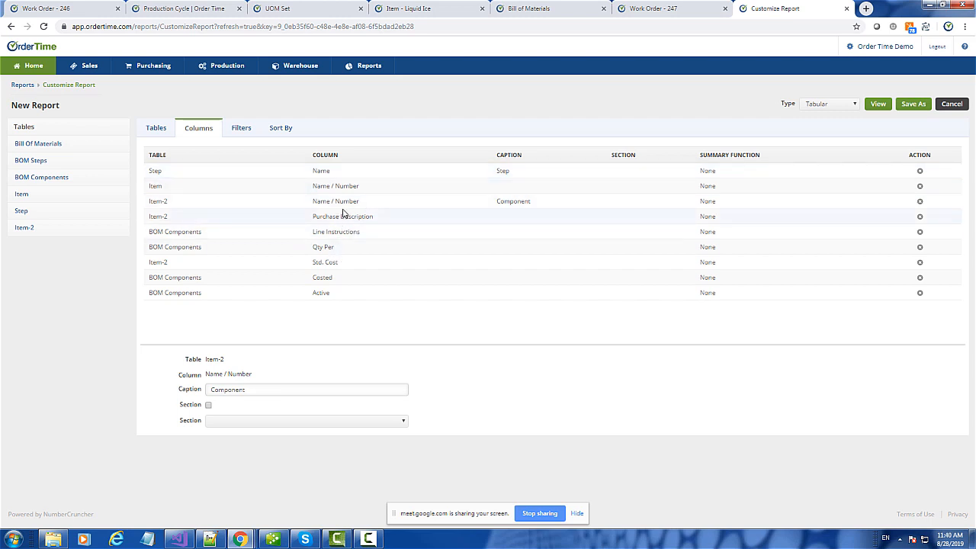
pyautogui.moveTo(334, 202); pyautogui.dragTo(332, 169)
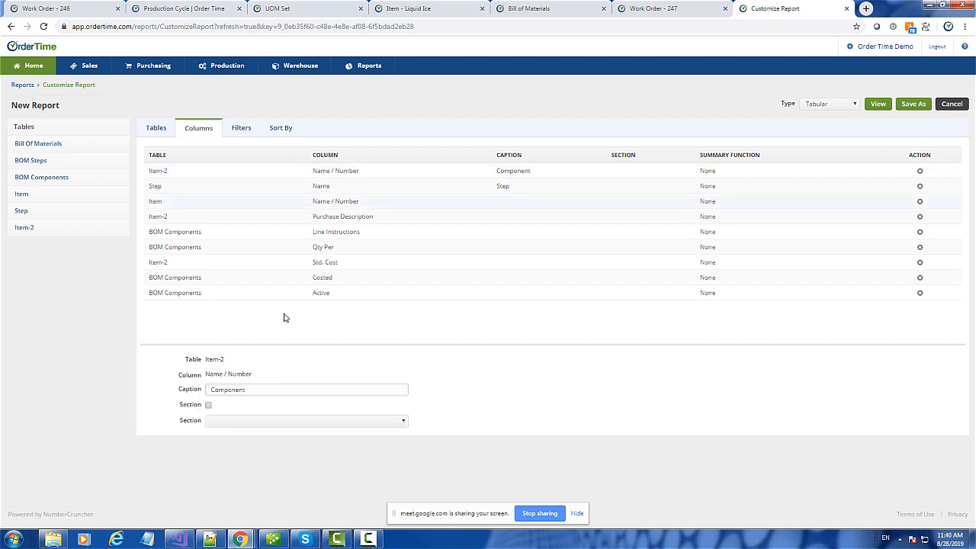
pyautogui.click(209, 406)
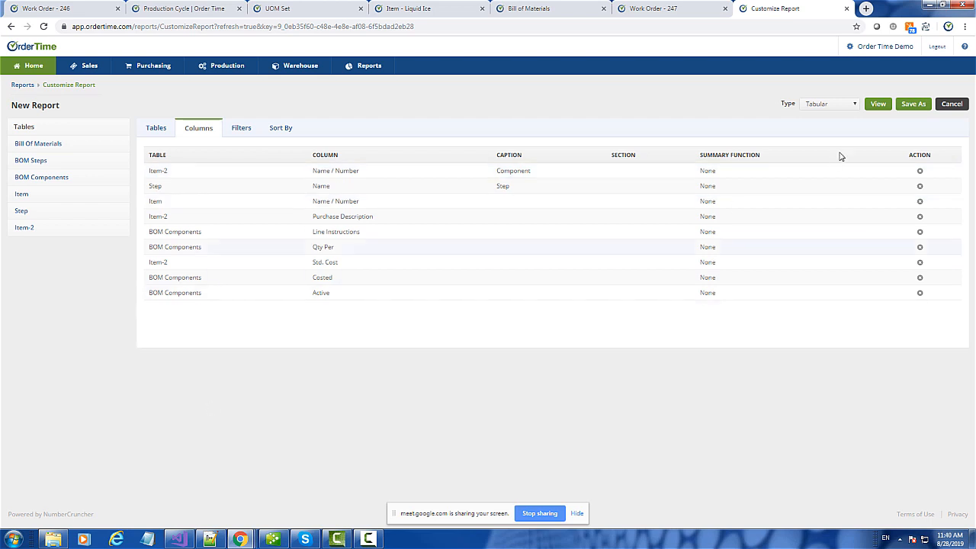
pyautogui.click(229, 131)
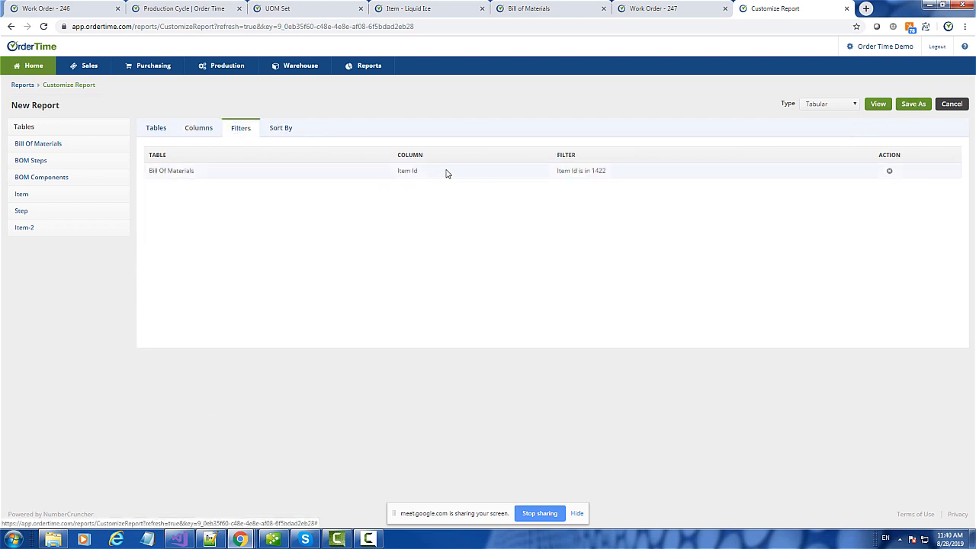
pyautogui.click(889, 171)
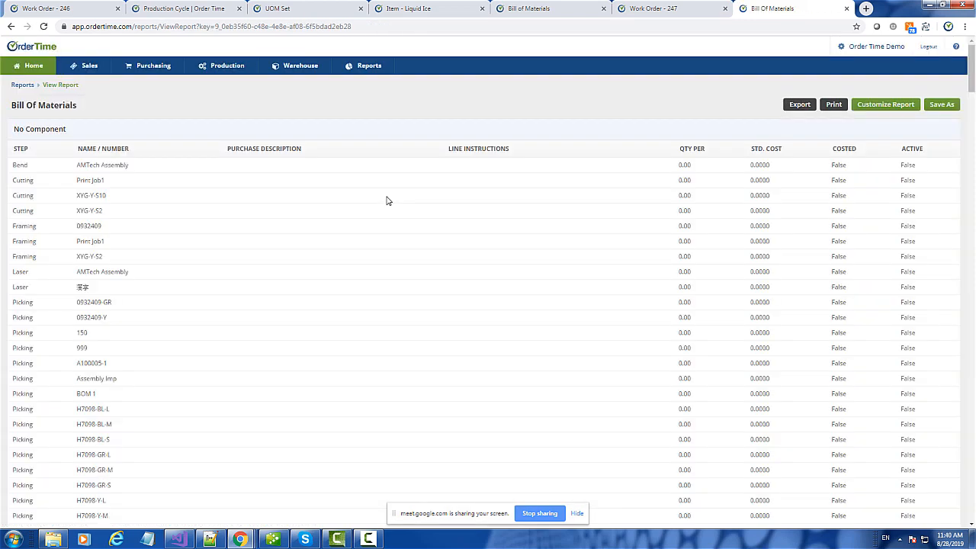
# - Scroll through the unfiltered Bill of Materials preview, then return to the report editor
pyautogui.scroll(-20, 655, 359)
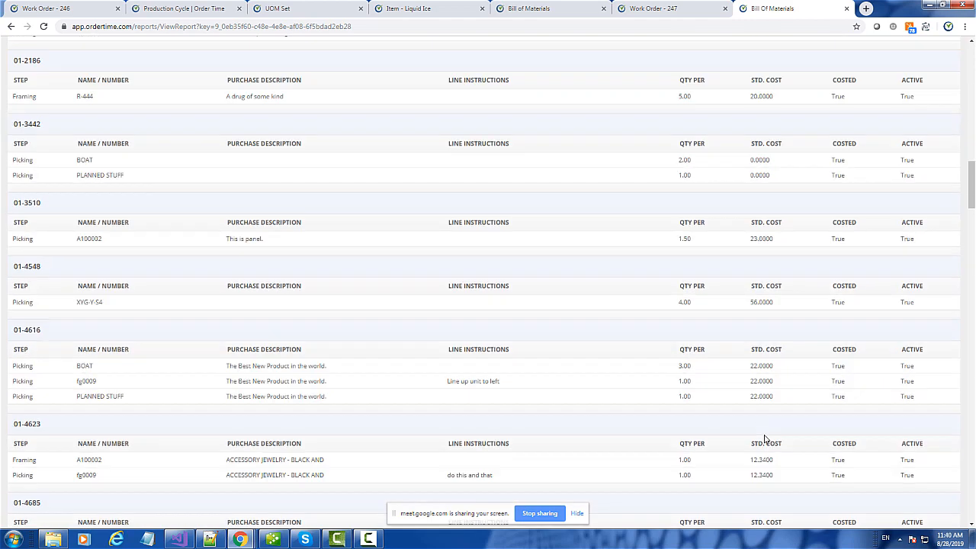
pyautogui.scroll(-3, 765, 437)
pyautogui.scroll(2, 124, 192)
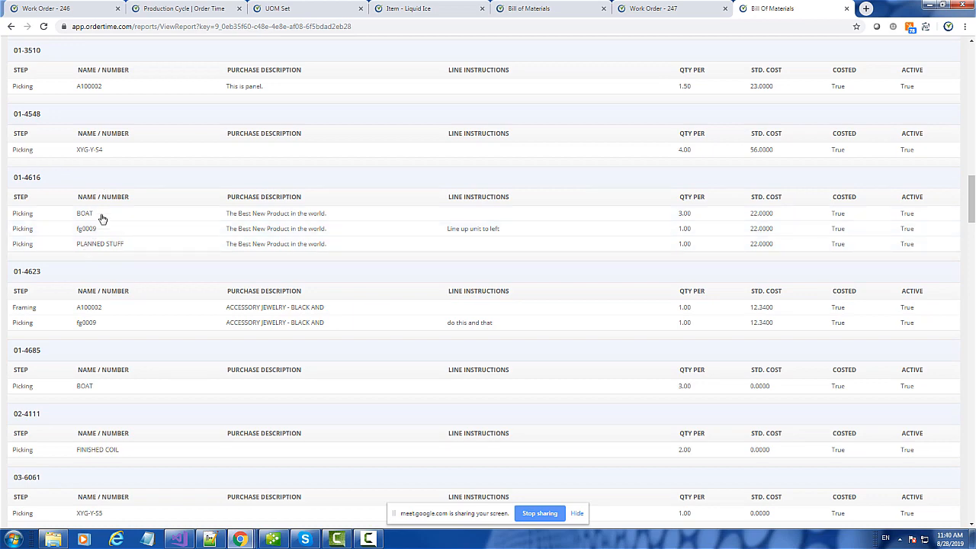
pyautogui.scroll(3, 357, 250)
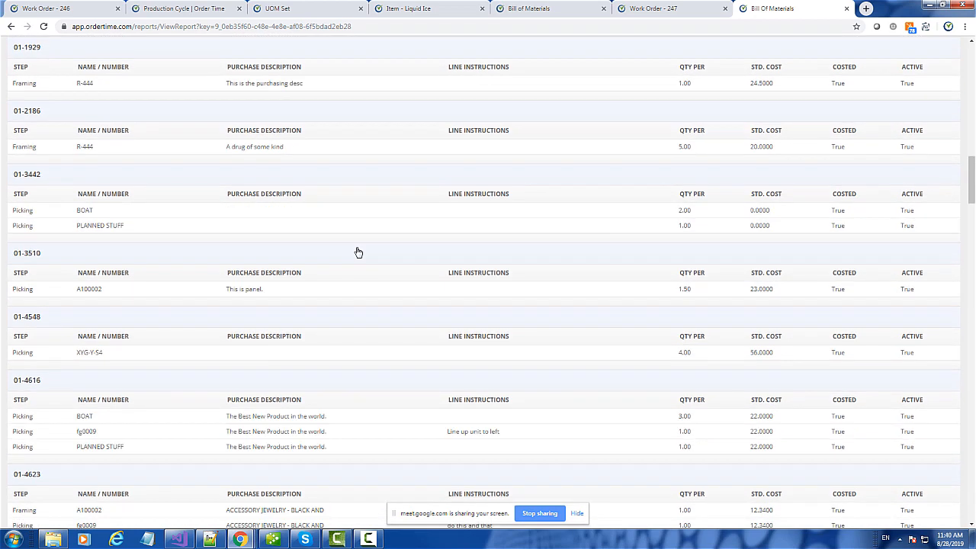
pyautogui.scroll(15, 358, 251)
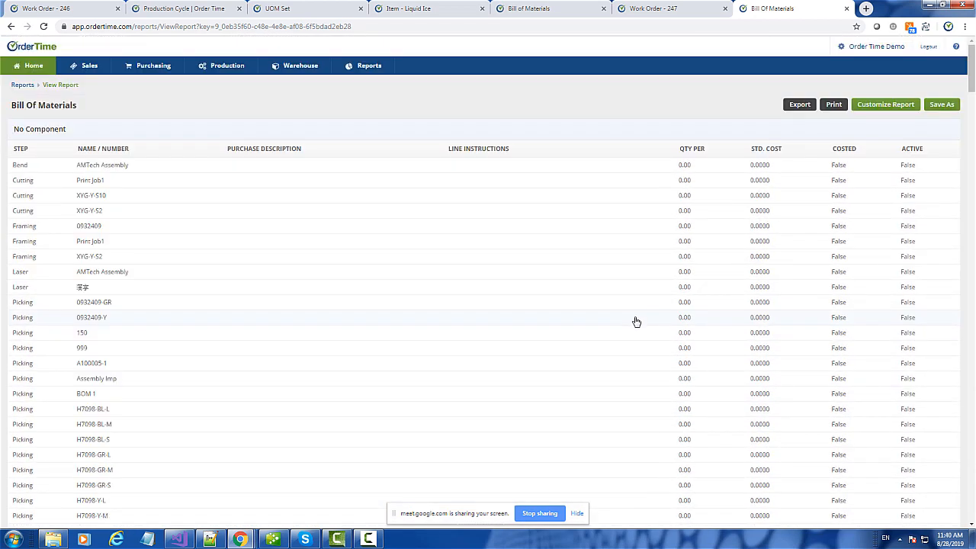
pyautogui.click(891, 107)
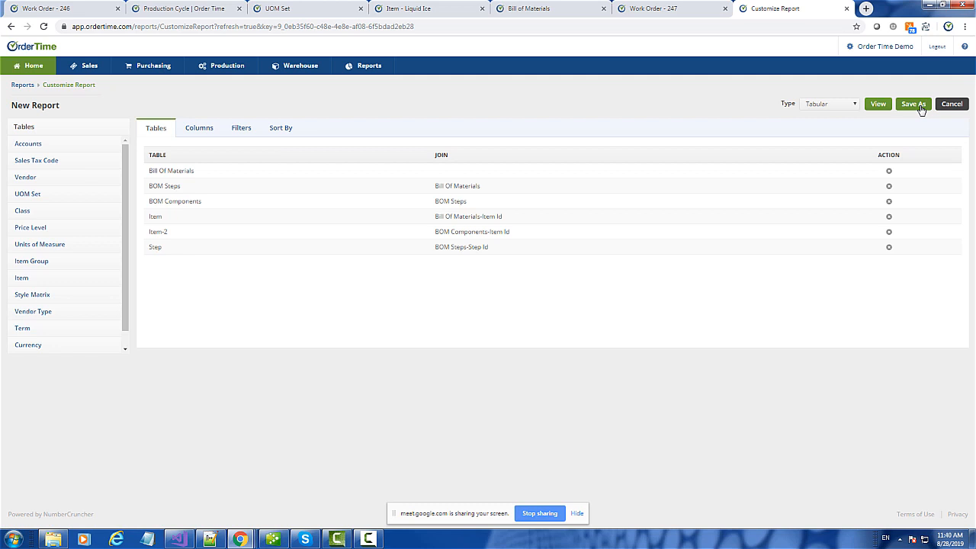
# - From the Home page's report list, open the Open Work Orders report
pyautogui.click(34, 68)
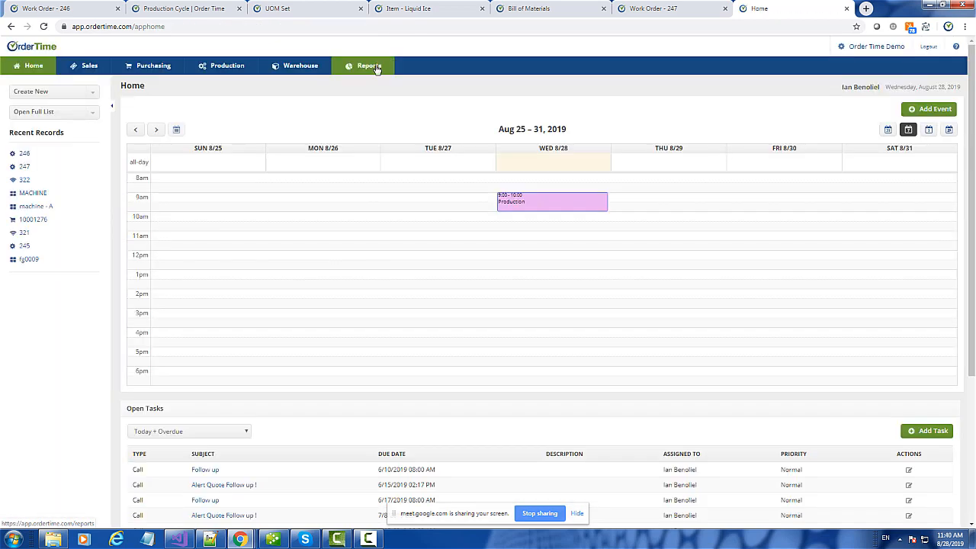
pyautogui.click(369, 67)
pyautogui.scroll(-12, 366, 260)
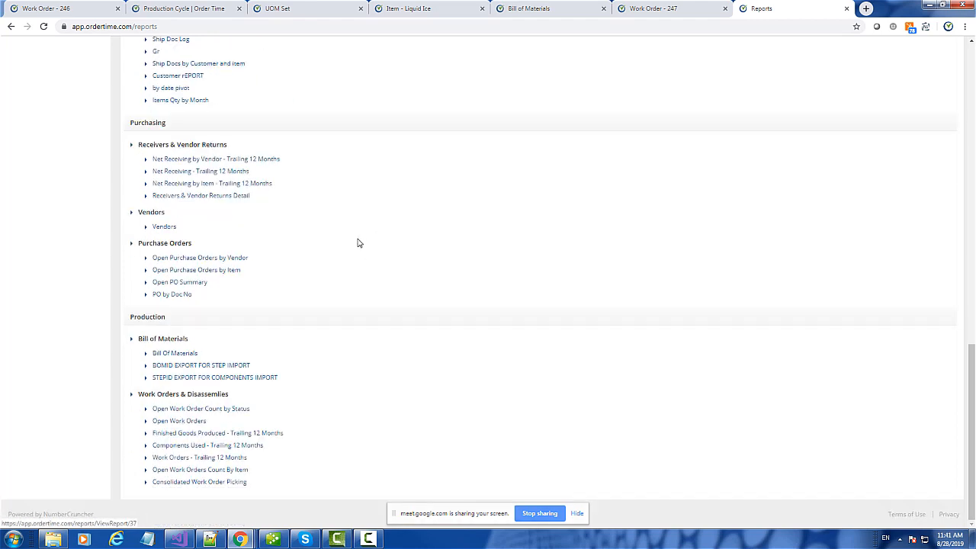
pyautogui.click(185, 422)
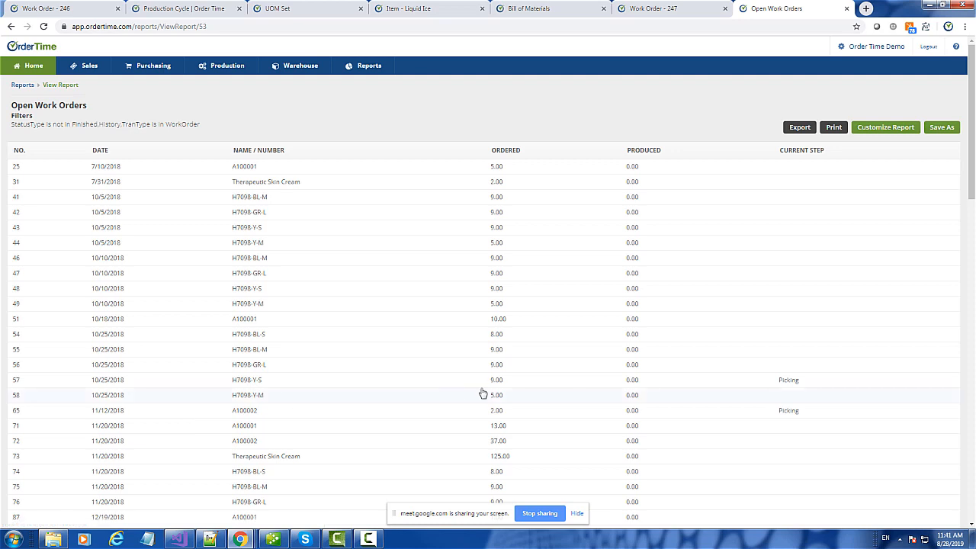
# - Switch to the Production dashboard with its work-order pie charts
pyautogui.scroll(-5, 482, 392)
pyautogui.scroll(-4, 482, 392)
pyautogui.scroll(9, 482, 392)
pyautogui.click(227, 66)
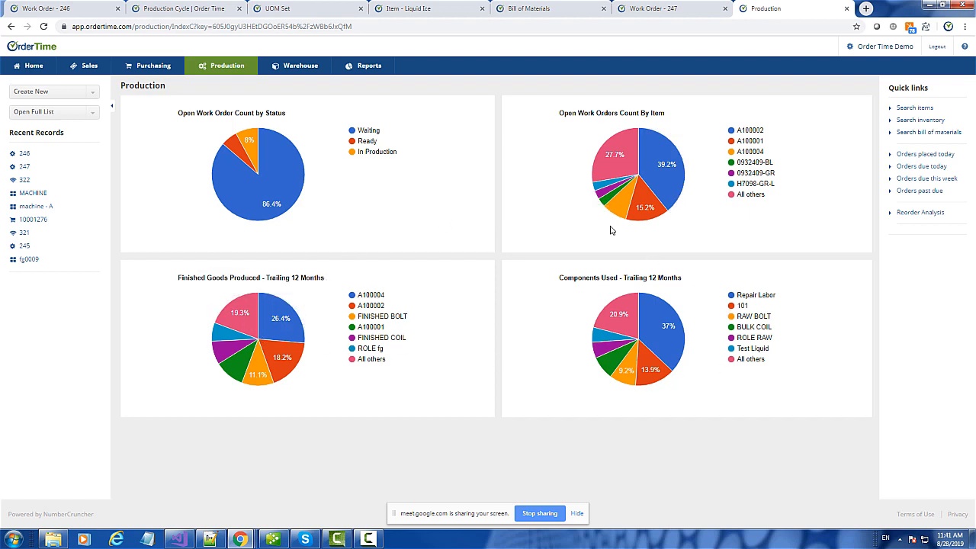
# - Drill into the Waiting work orders slice, then return to the Production dashboard
pyautogui.moveTo(252, 183)
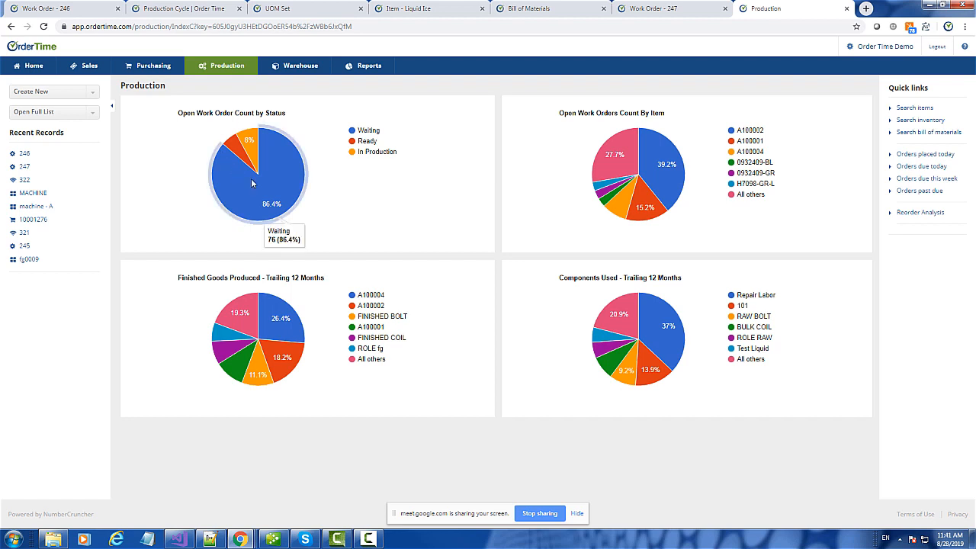
pyautogui.click(284, 183)
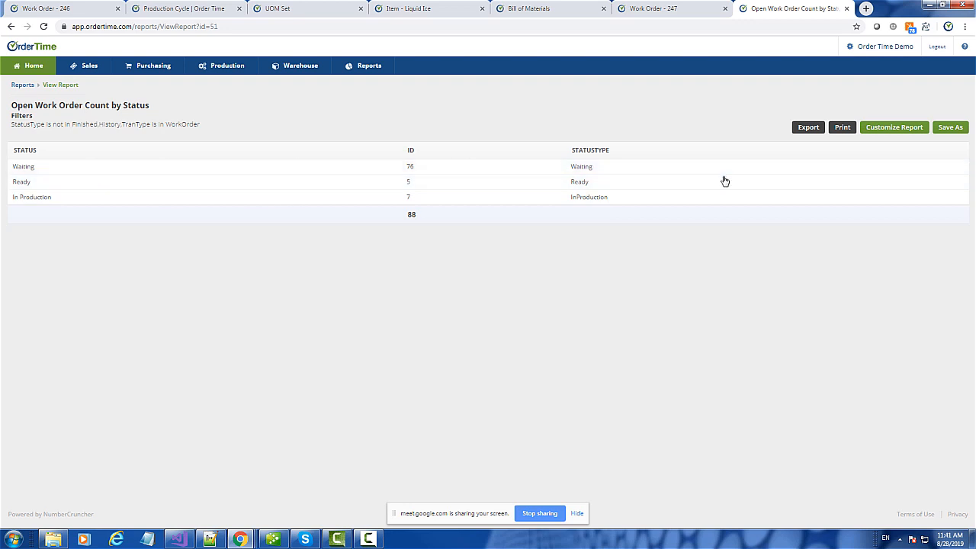
pyautogui.click(11, 27)
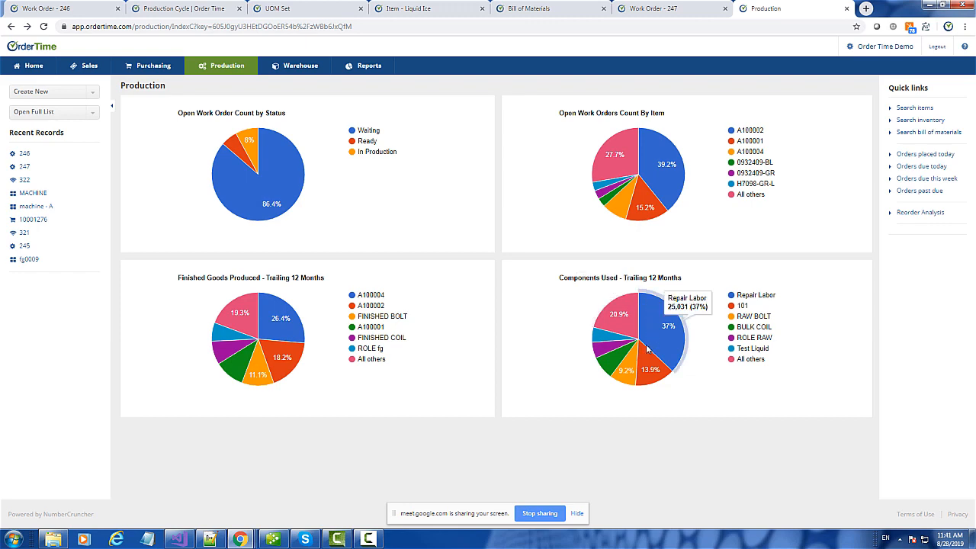
# - Open the Components Used – Trailing 12 Months report from its pie chart for customizing
pyautogui.click(674, 326)
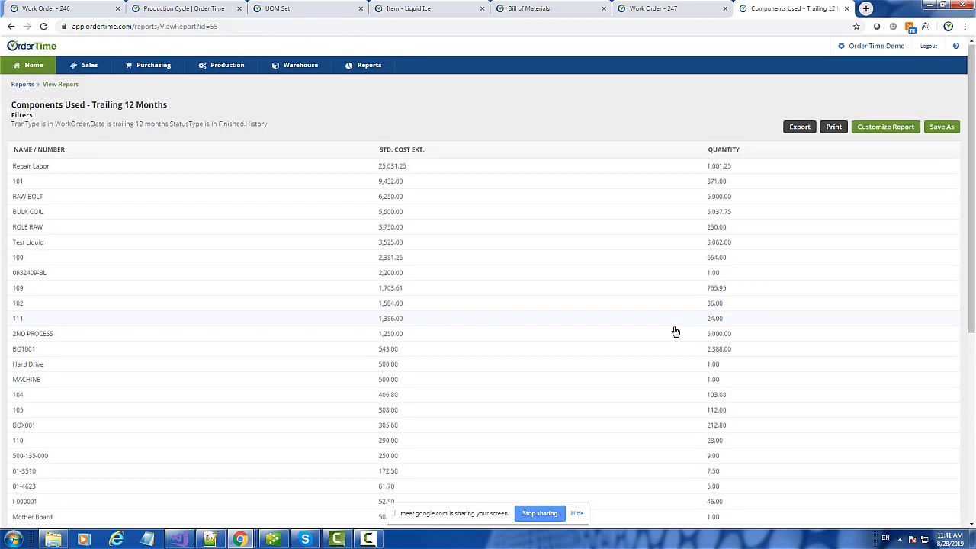
pyautogui.scroll(-6, 675, 333)
pyautogui.scroll(6, 675, 339)
pyautogui.scroll(1, 674, 341)
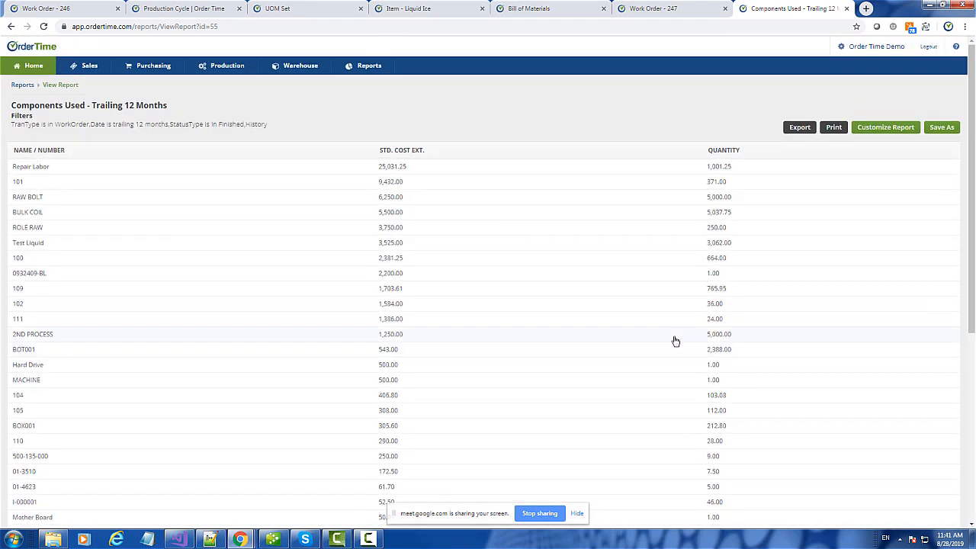
pyautogui.scroll(-6, 675, 340)
pyautogui.scroll(7, 673, 340)
pyautogui.scroll(-6, 510, 264)
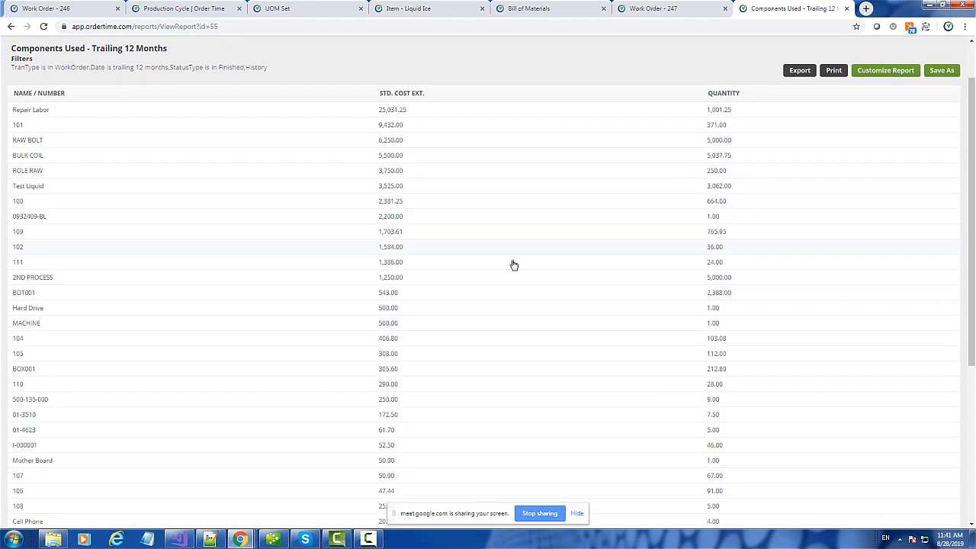
pyautogui.scroll(5, 510, 264)
pyautogui.scroll(1, 510, 264)
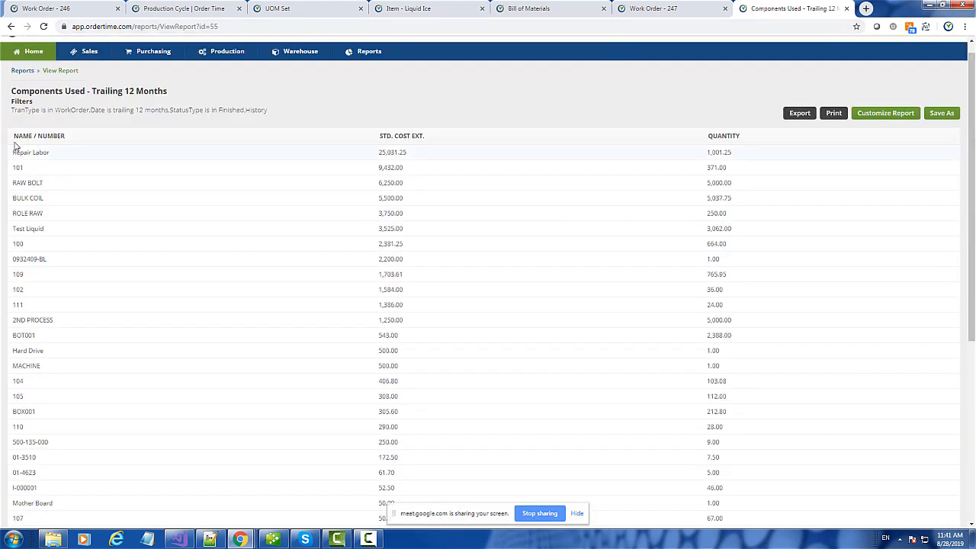
pyautogui.click(890, 114)
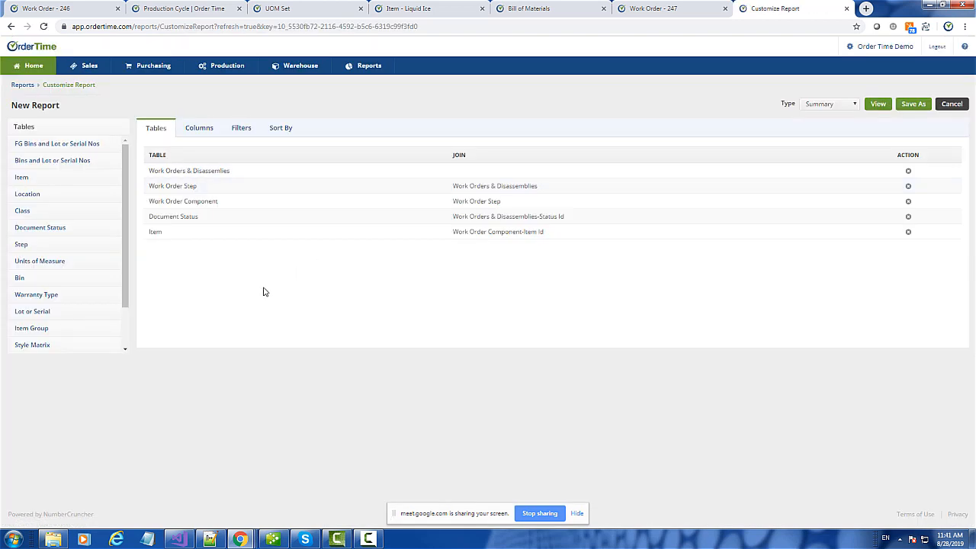
# - Set the report's Date filter to Last month, run it, and return Home
pyautogui.click(240, 129)
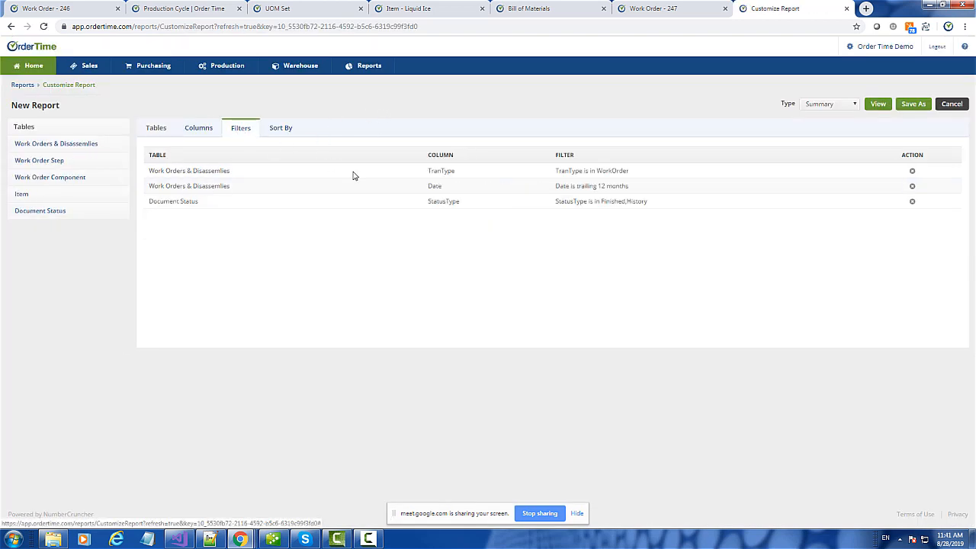
pyautogui.click(619, 185)
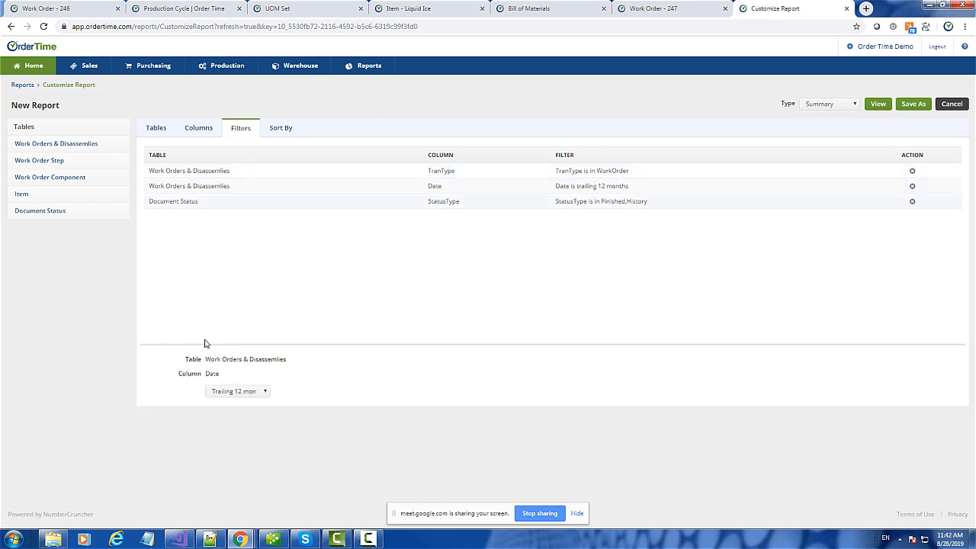
pyautogui.click(262, 389)
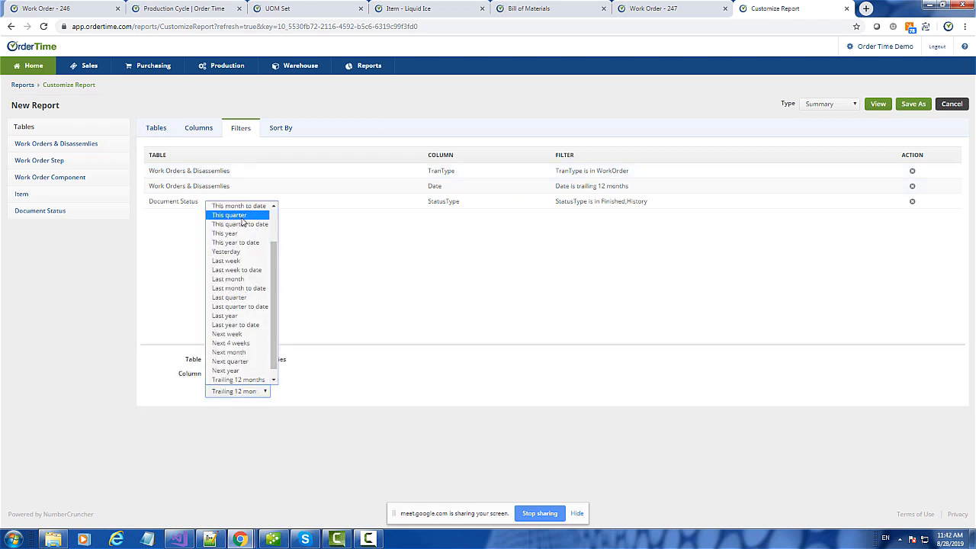
pyautogui.click(252, 279)
pyautogui.click(877, 105)
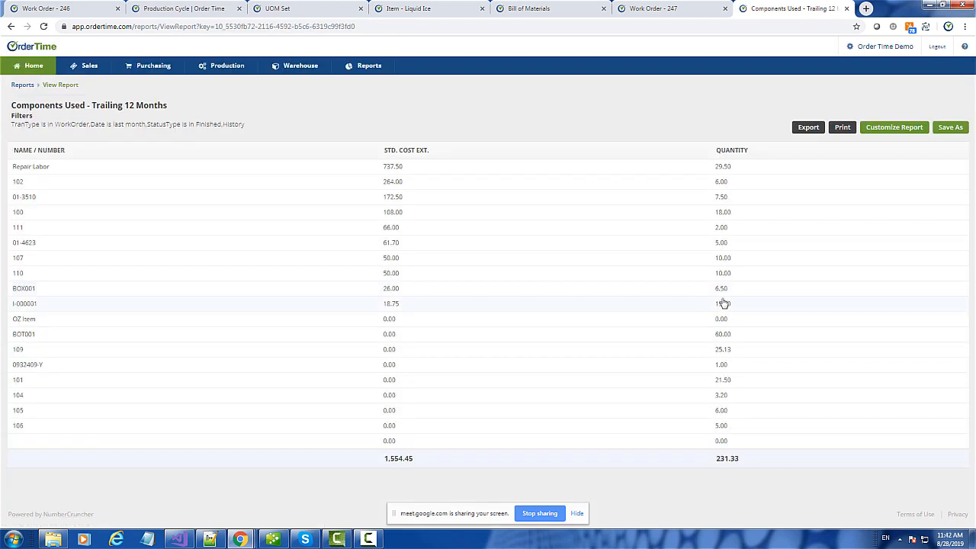
pyautogui.click(14, 70)
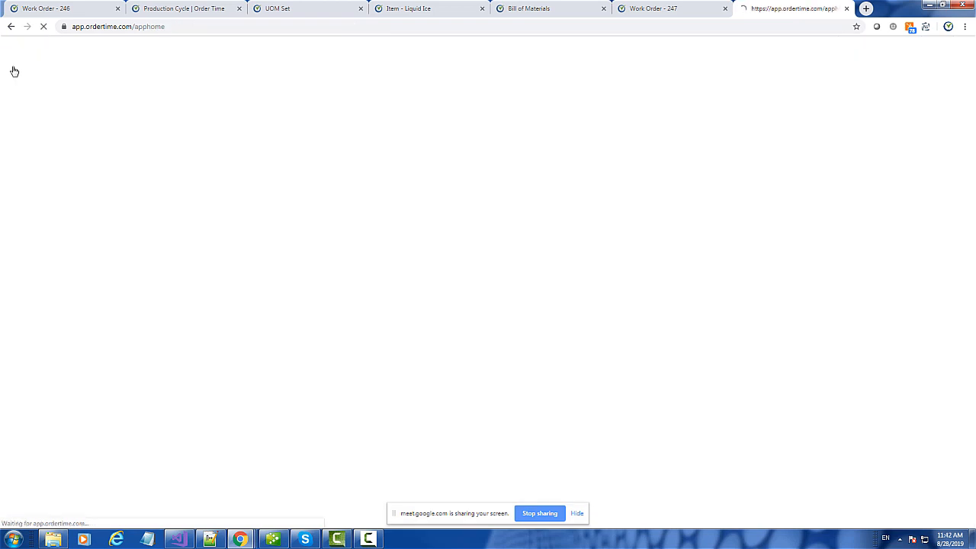